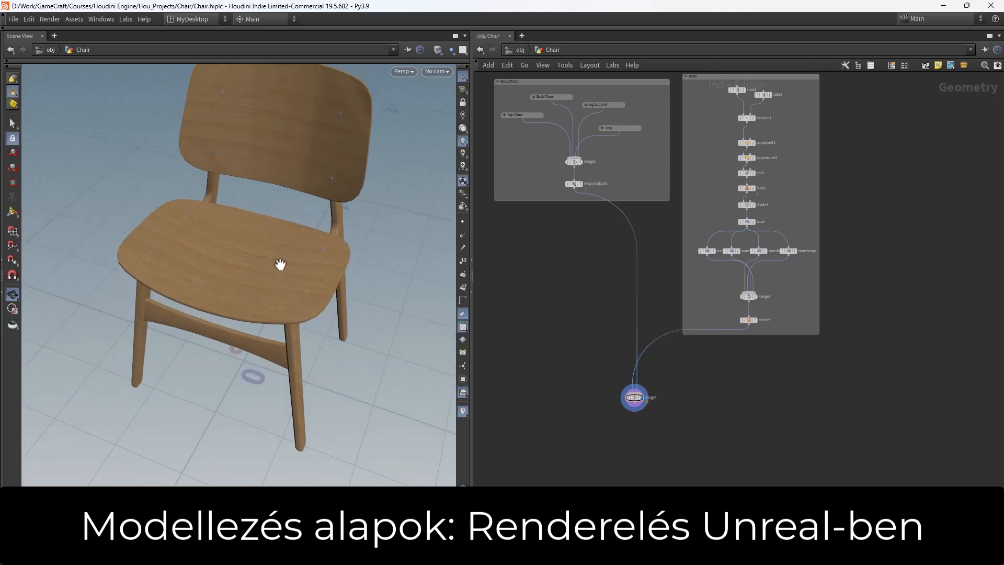
Delete the uvquickshade1 node that follows merge1 in the Wood Parts group of the Chair network
{"action": "left_click_drag", "start_coordinate": [193, 267], "coordinate": [237, 264]}
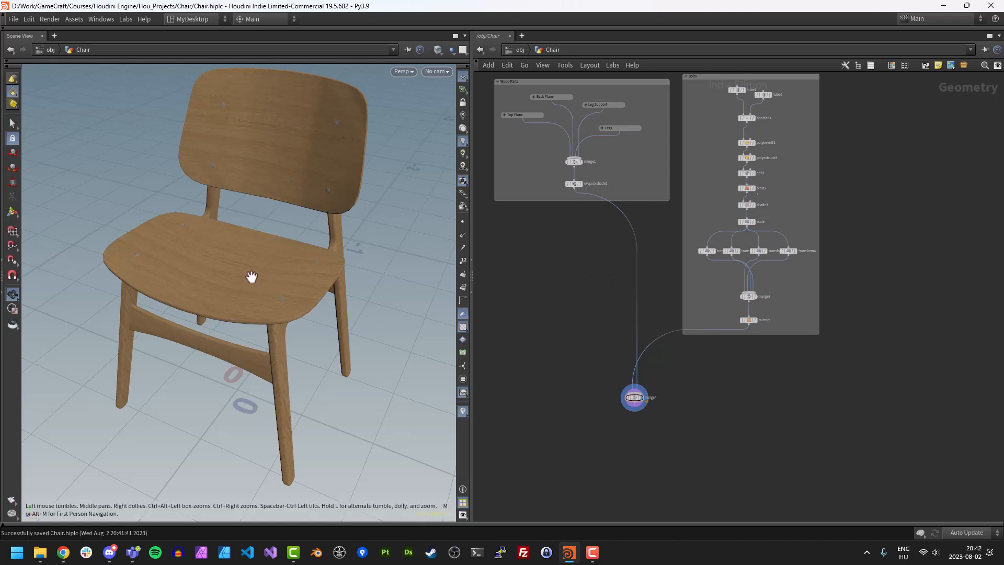
{"action": "left_click_drag", "start_coordinate": [252, 276], "coordinate": [239, 251]}
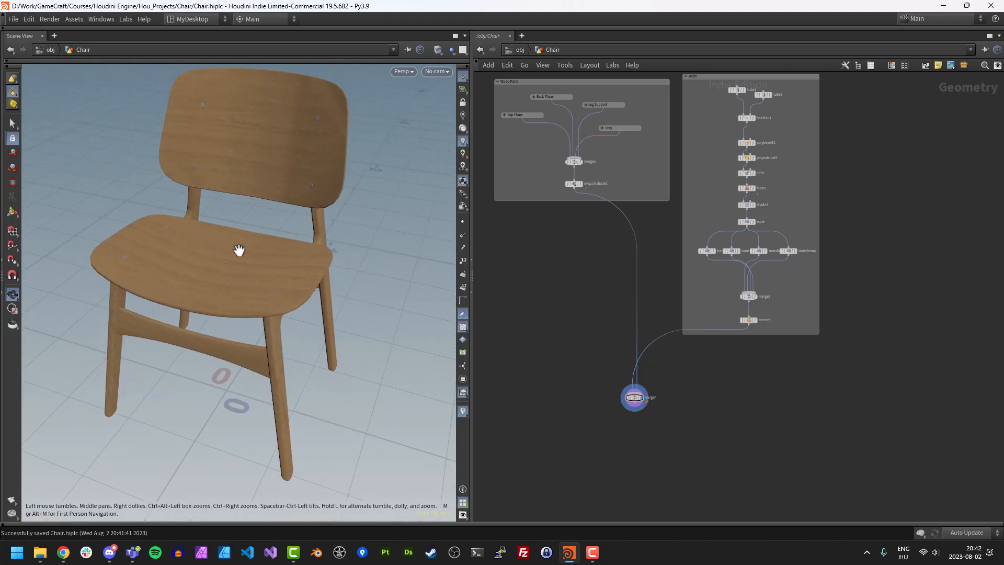
{"action": "left_click_drag", "start_coordinate": [239, 250], "coordinate": [240, 253]}
{"action": "scroll", "coordinate": [549, 215], "scroll_direction": "up", "scroll_amount": 5}
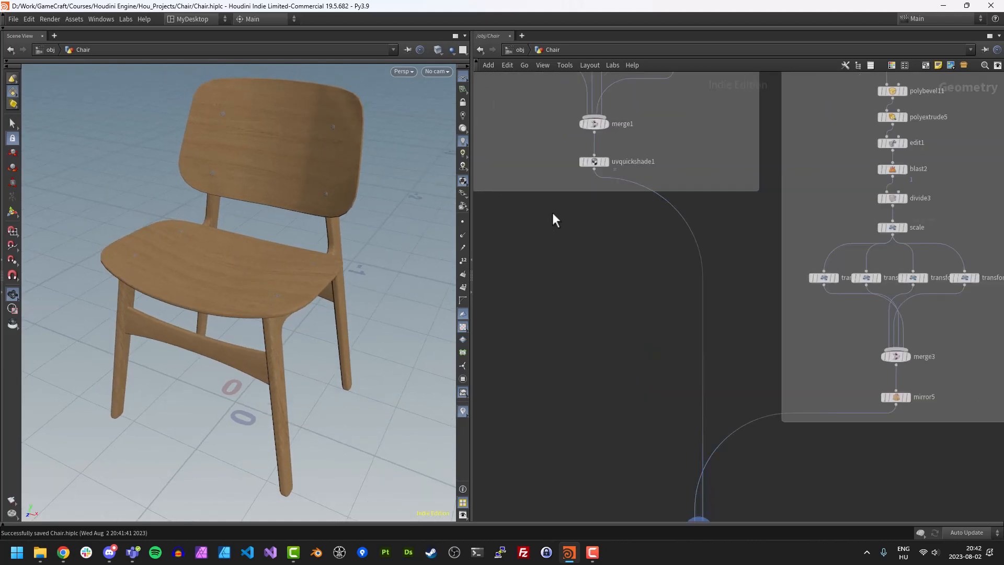
{"action": "left_click", "coordinate": [601, 151]}
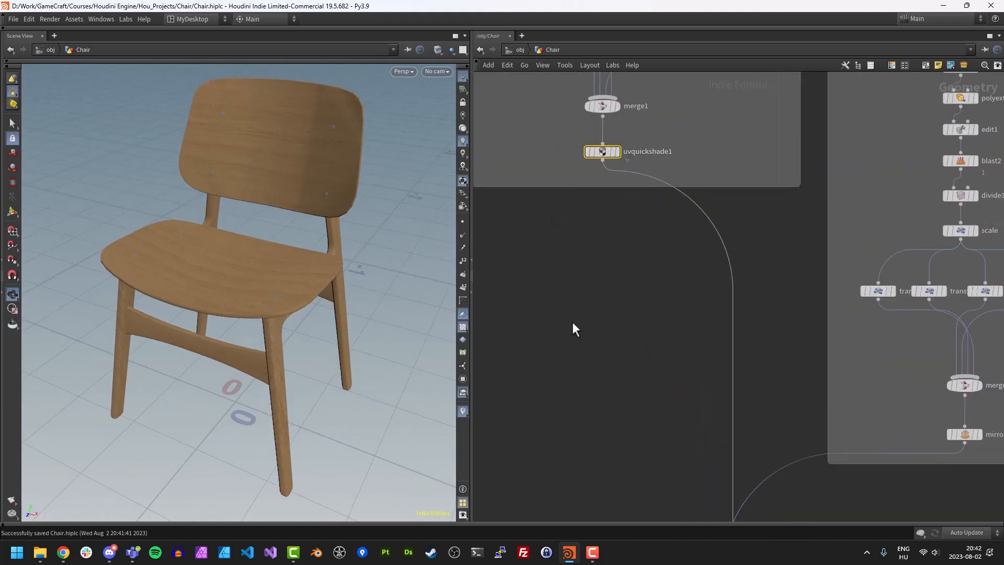
{"action": "key", "text": "Delete"}
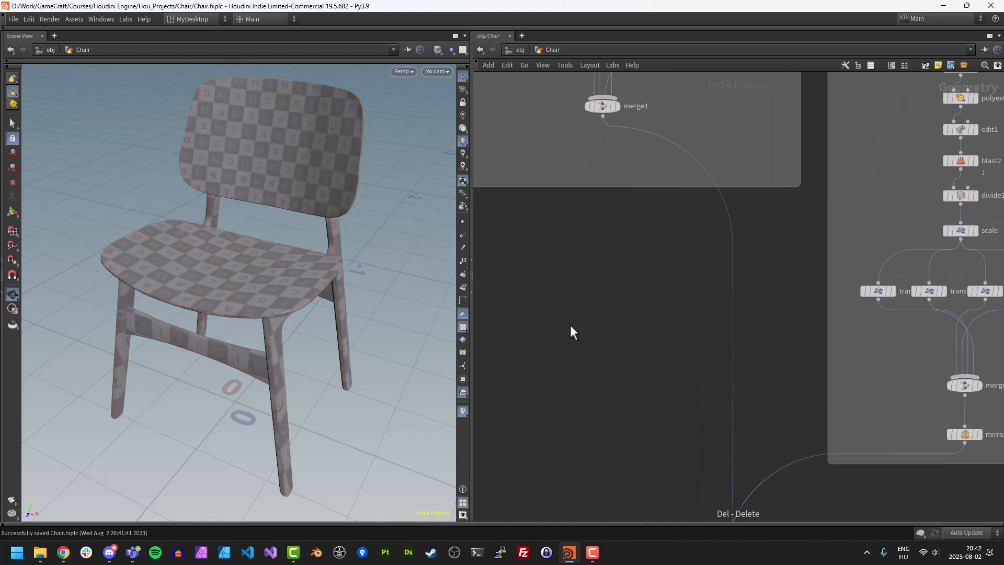
Add a Material Network node in empty space beside the wire running from merge1 to merge4
{"action": "left_click_drag", "start_coordinate": [282, 314], "coordinate": [300, 307]}
{"action": "middle_click_drag", "start_coordinate": [620, 342], "coordinate": [613, 306], "text": "alt"}
{"action": "right_click_drag", "start_coordinate": [612, 306], "coordinate": [601, 341], "text": "alt"}
{"action": "right_click_drag", "start_coordinate": [590, 288], "coordinate": [598, 277], "text": "alt"}
{"action": "key", "text": "Tab"}
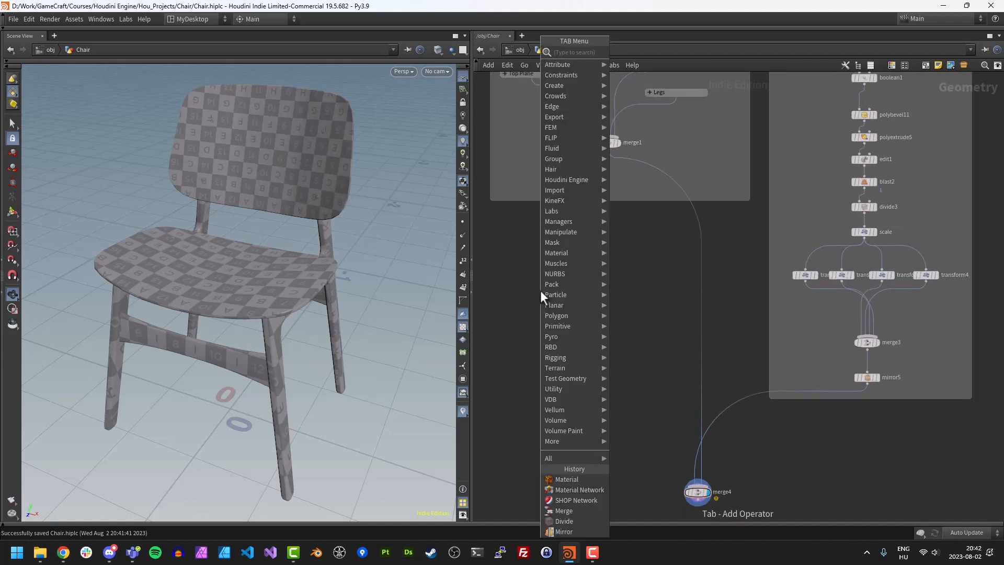
{"action": "type", "text": "mat"}
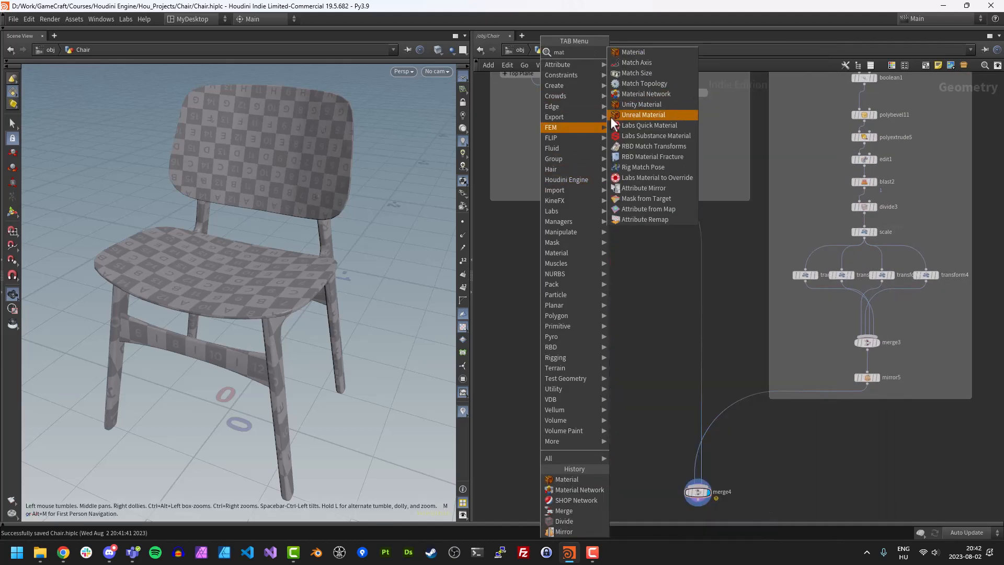
{"action": "left_click", "coordinate": [639, 94]}
{"action": "left_click", "coordinate": [607, 306]}
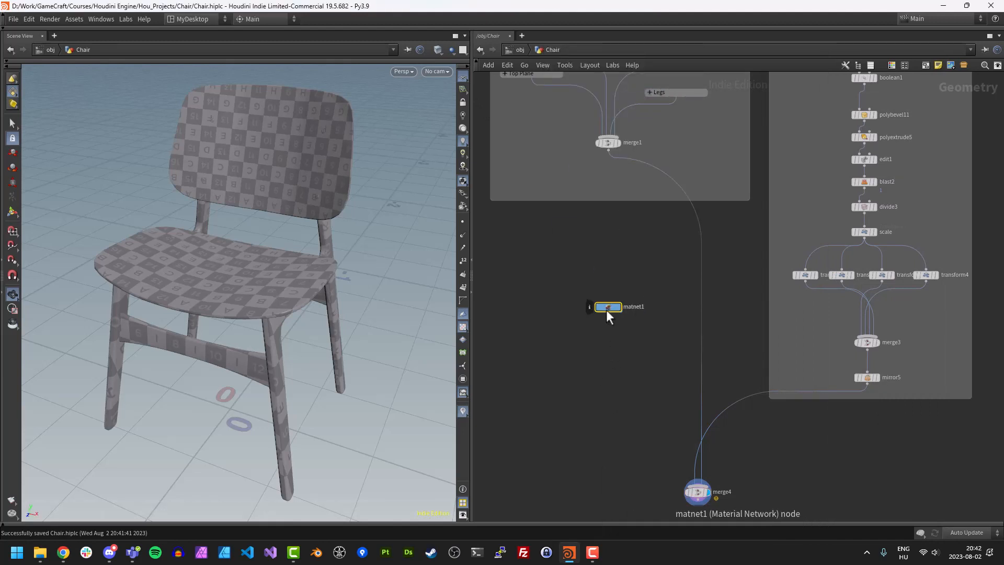
{"action": "left_click_drag", "start_coordinate": [607, 310], "coordinate": [587, 331]}
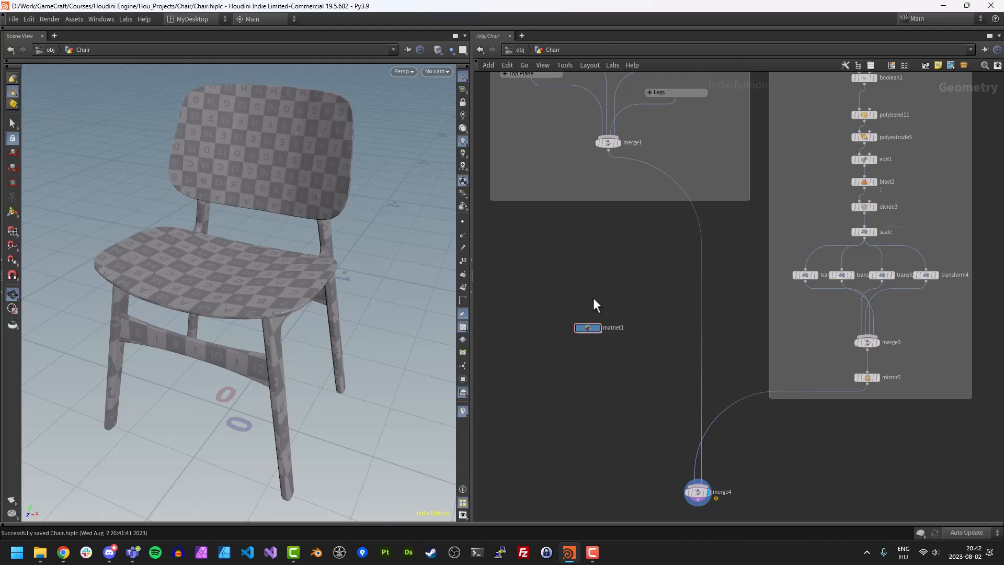
Look inside the empty matnet1 network, return to the object level and open the scene-wide mat network
{"action": "double_click", "coordinate": [593, 327]}
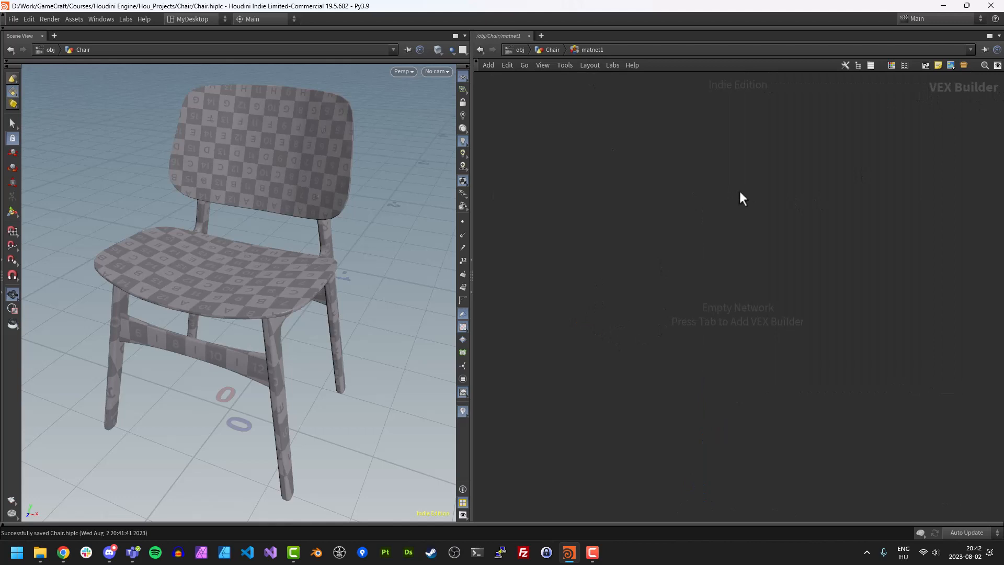
{"action": "left_click", "coordinate": [518, 50]}
{"action": "left_click", "coordinate": [523, 50]}
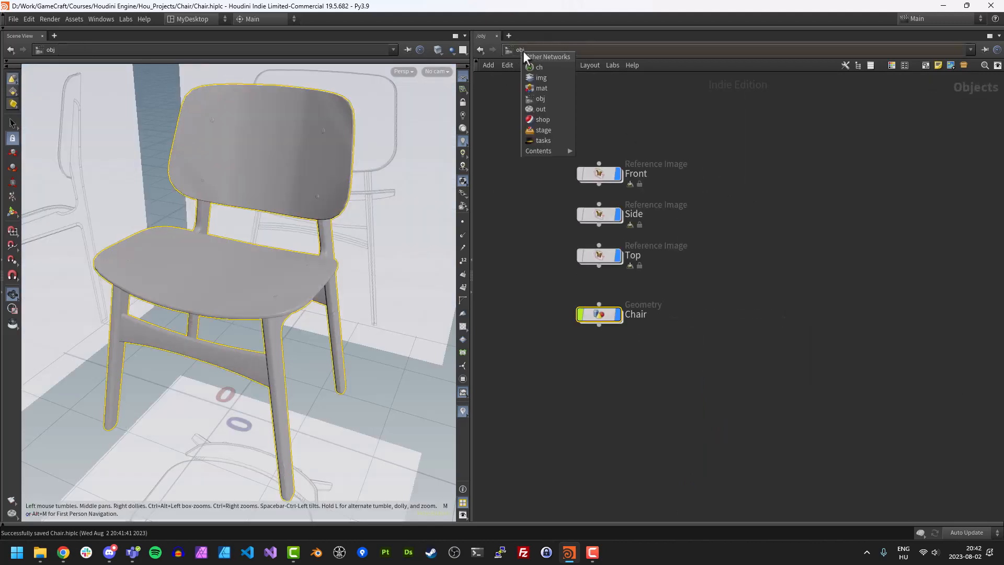
{"action": "left_click", "coordinate": [541, 88]}
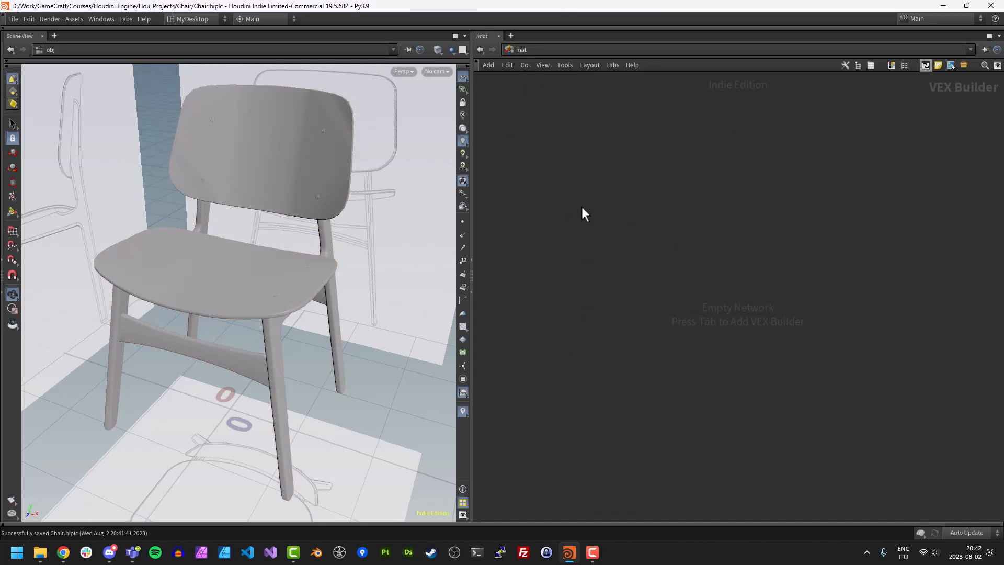
Add a Principled Shader to the mat network and name it Wood_Parts
{"action": "key", "text": "Tab"}
{"action": "type", "text": "pri"}
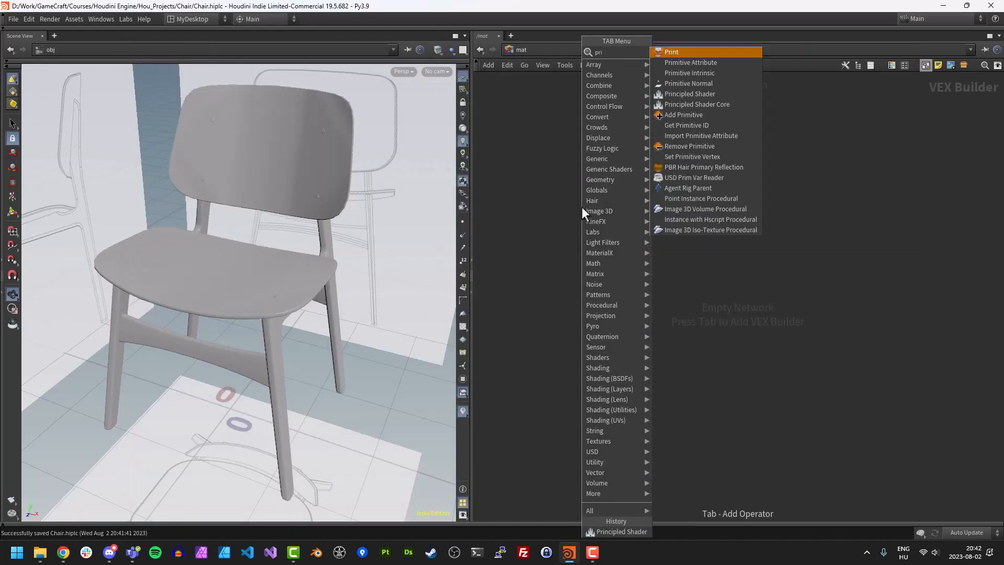
{"action": "type", "text": "n"}
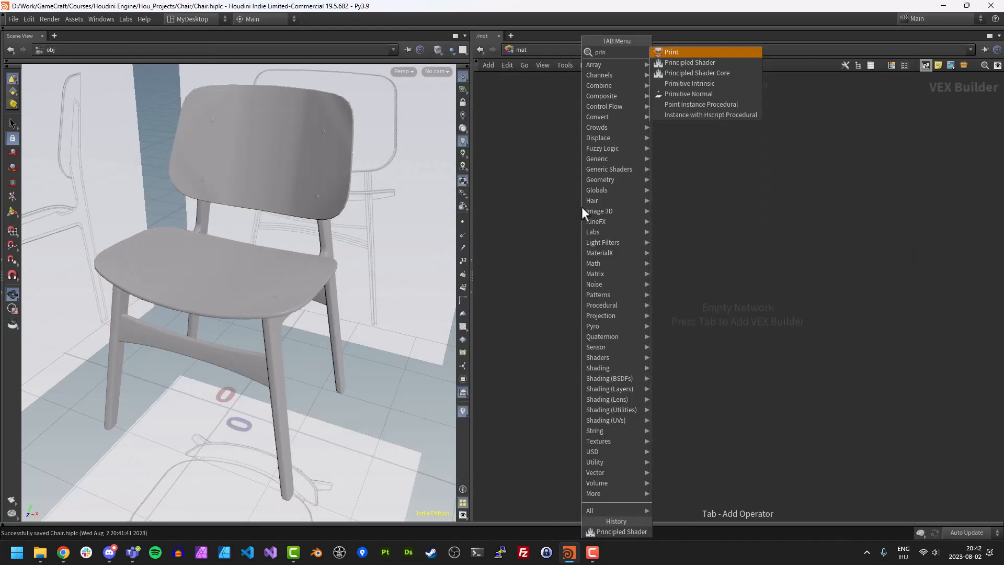
{"action": "left_click", "coordinate": [689, 62]}
{"action": "left_click", "coordinate": [604, 162]}
{"action": "double_click", "coordinate": [601, 160]}
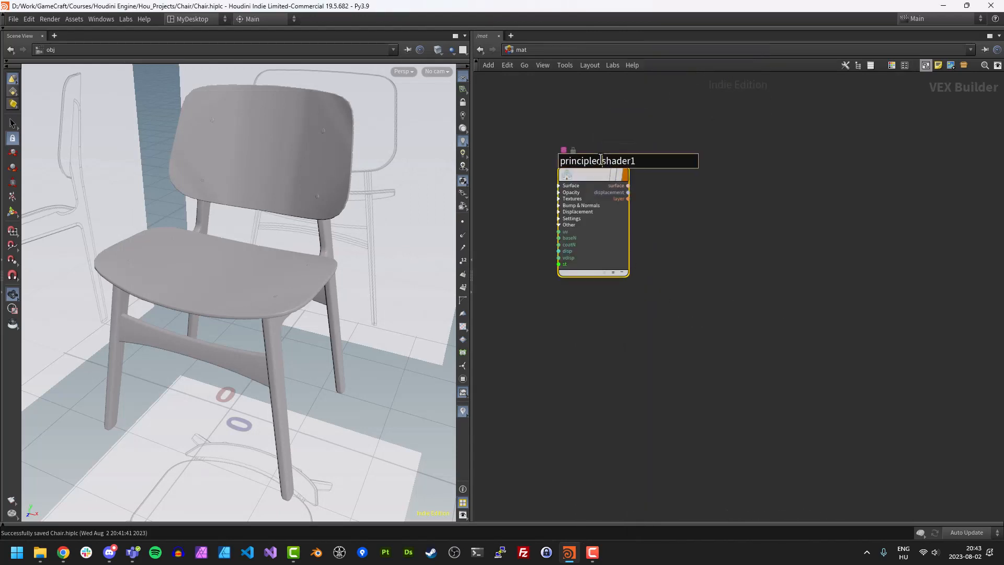
{"action": "double_click", "coordinate": [601, 160]}
{"action": "type", "text": "Wood_Parts"}
{"action": "key", "text": "Return"}
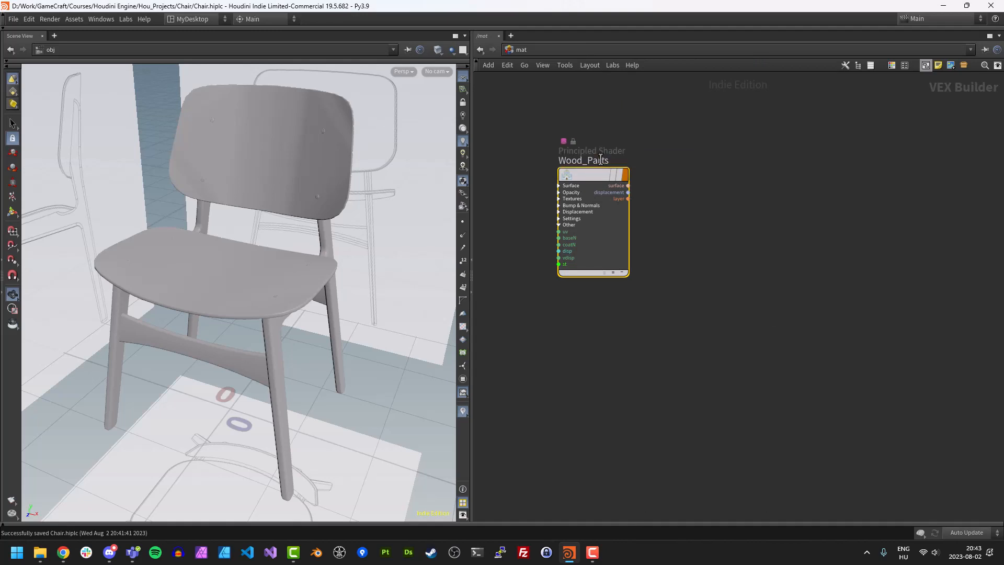
Duplicate the Wood_Parts shader, name the copy Metal_Parts and place it below the original
{"action": "left_click_drag", "start_coordinate": [590, 175], "coordinate": [712, 226], "text": "alt"}
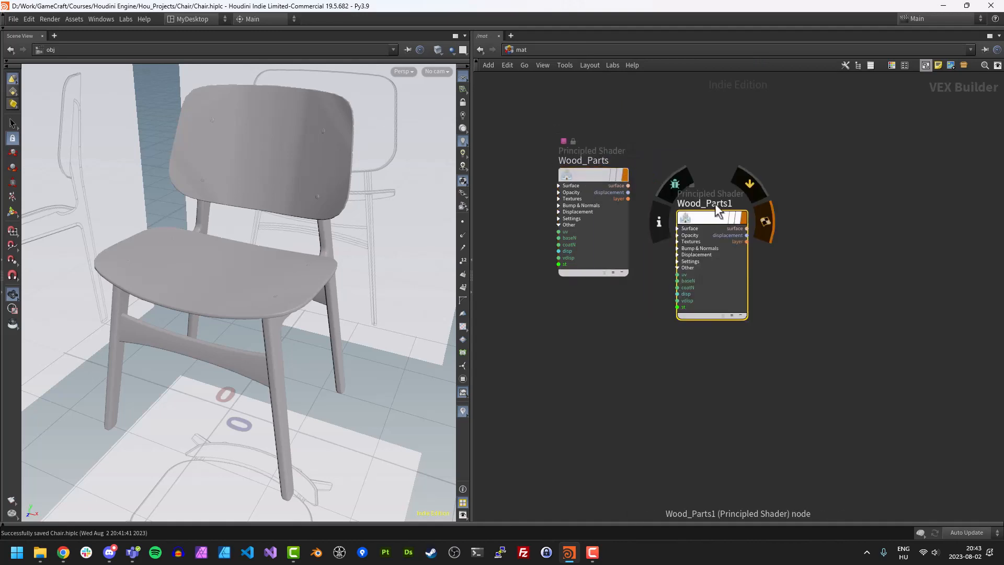
{"action": "double_click", "coordinate": [714, 204]}
{"action": "type", "text": "Metal_Parts"}
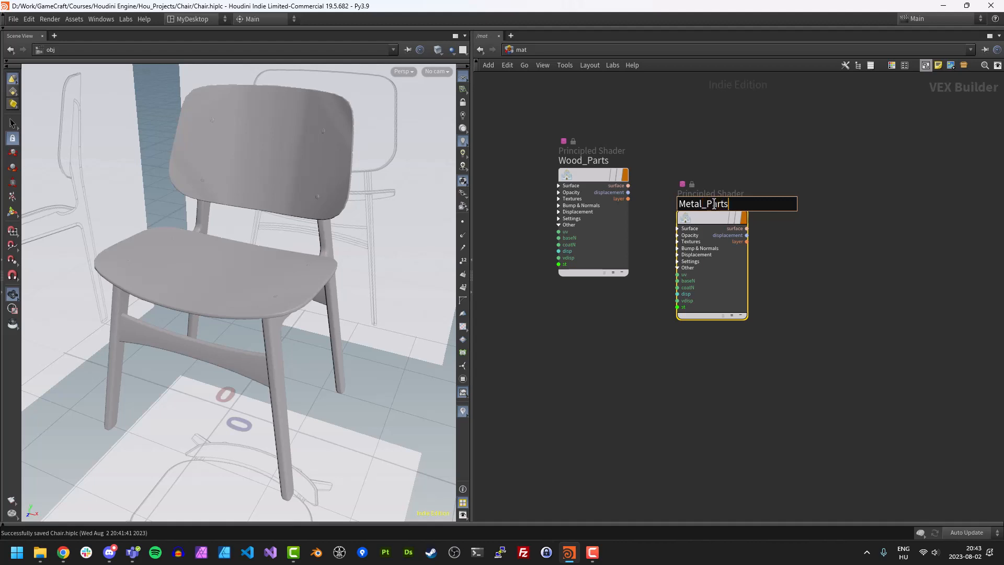
{"action": "key", "text": "Return"}
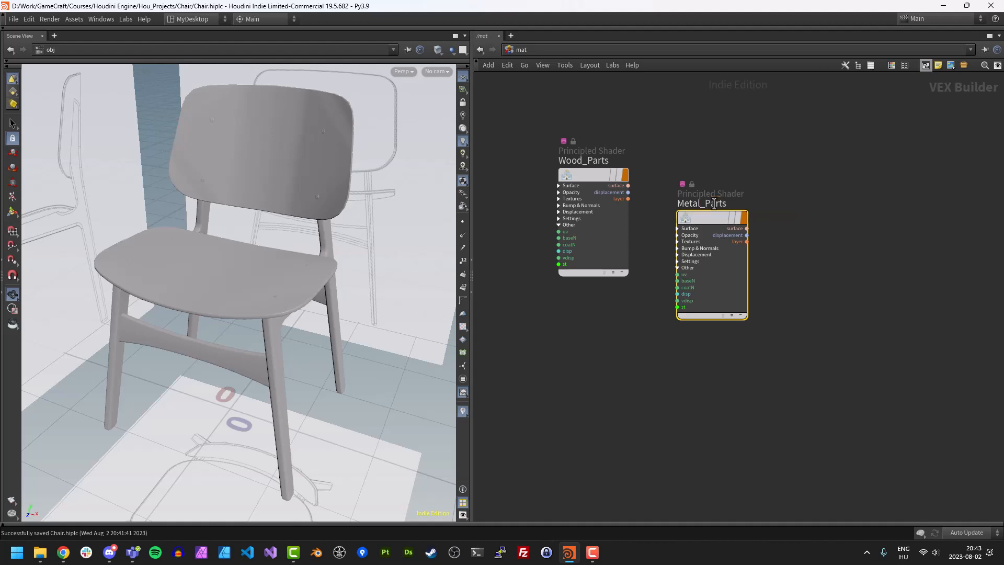
{"action": "left_click_drag", "start_coordinate": [695, 229], "coordinate": [584, 335]}
{"action": "left_click", "coordinate": [593, 175]}
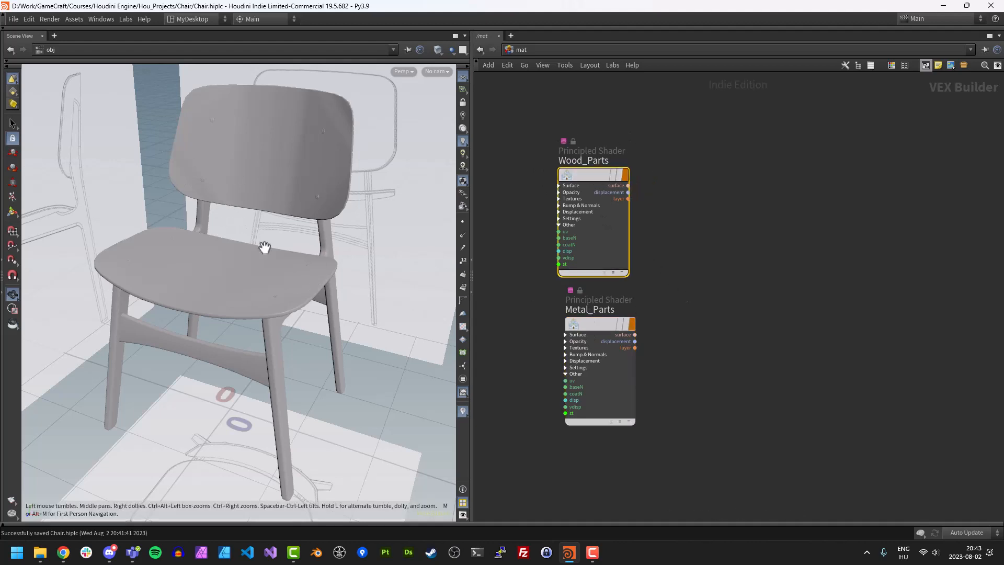
{"action": "mouse_move", "coordinate": [264, 247]}
{"action": "left_mouse_down"}
{"action": "mouse_move", "coordinate": [264, 226]}
{"action": "mouse_move", "coordinate": [272, 230]}
{"action": "left_mouse_up"}
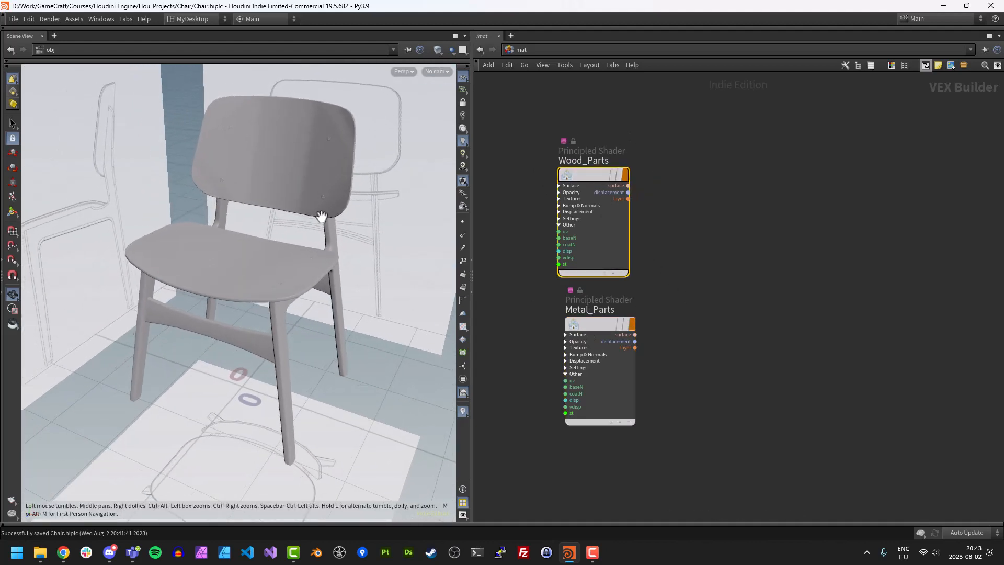
Delete both shaders from the mat network and return to the Chair geometry network
{"action": "left_click_drag", "start_coordinate": [513, 133], "coordinate": [681, 386]}
{"action": "key", "text": "Delete"}
{"action": "left_click", "coordinate": [523, 50]}
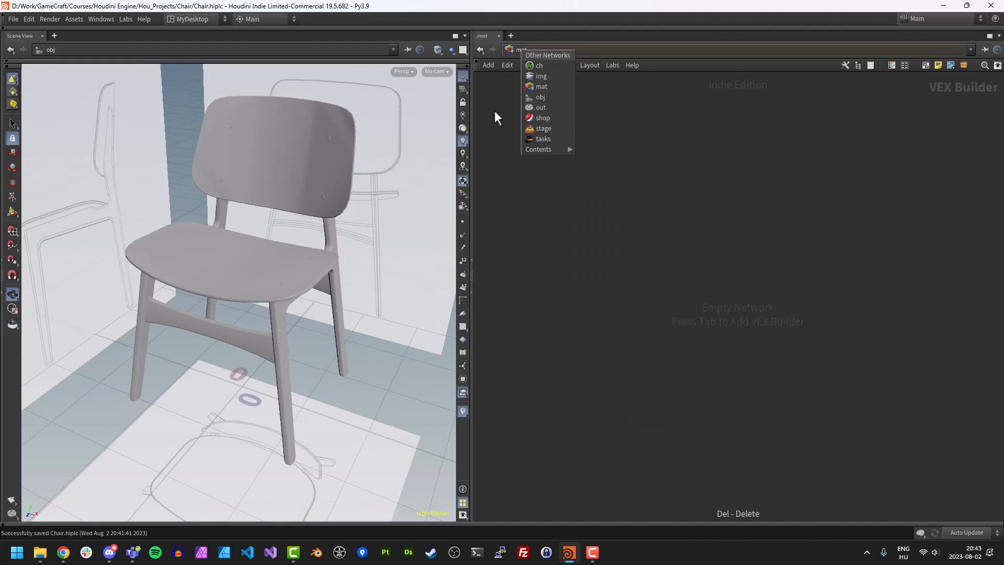
{"action": "left_click", "coordinate": [541, 97]}
{"action": "double_click", "coordinate": [601, 315]}
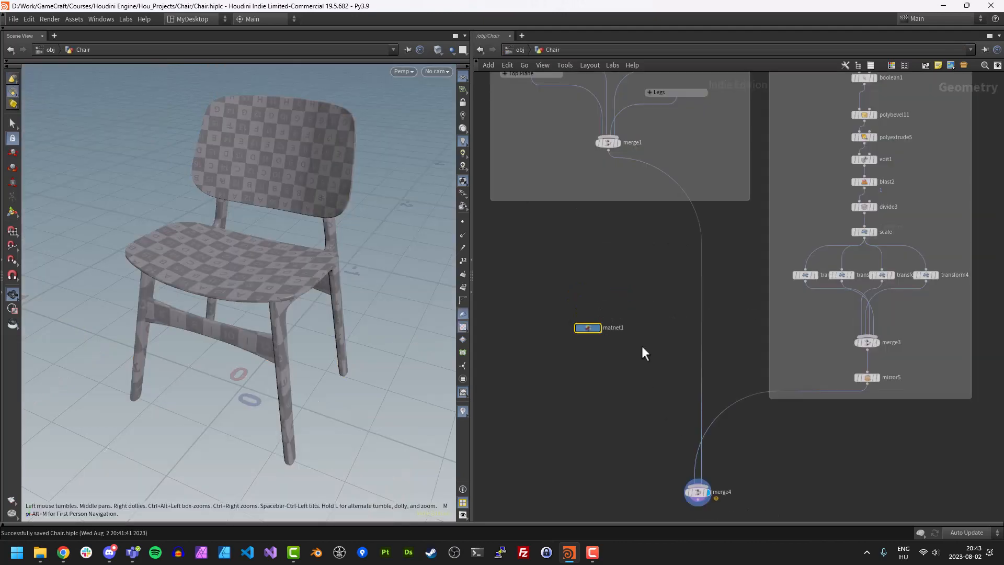
Add a Principled Shader inside the Chair's matnet1 material network
{"action": "scroll", "coordinate": [622, 303], "scroll_direction": "up", "scroll_amount": 3}
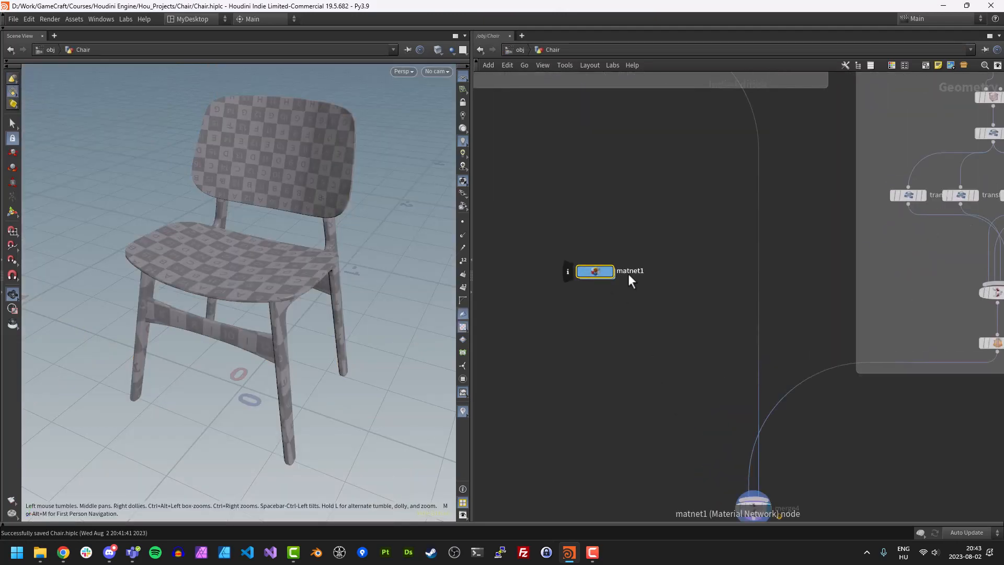
{"action": "scroll", "coordinate": [659, 282], "scroll_direction": "down", "scroll_amount": 3}
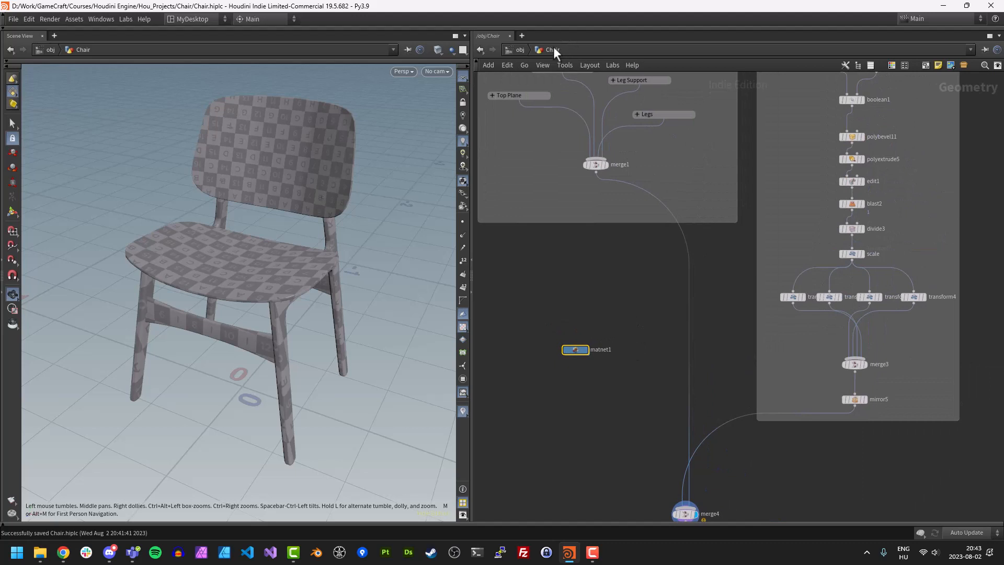
{"action": "middle_click_drag", "start_coordinate": [635, 273], "coordinate": [606, 189]}
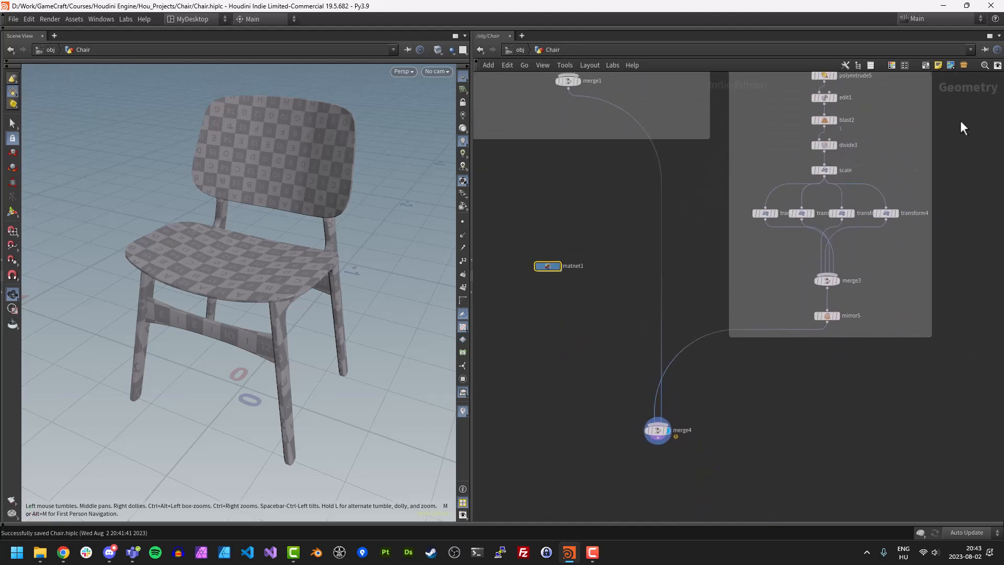
{"action": "double_click", "coordinate": [547, 265]}
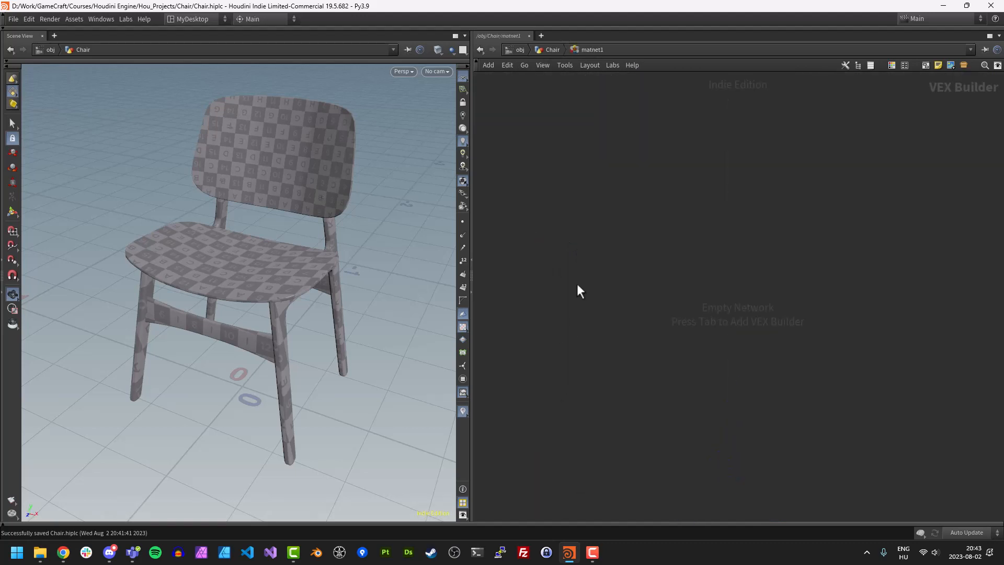
{"action": "key", "text": "Tab"}
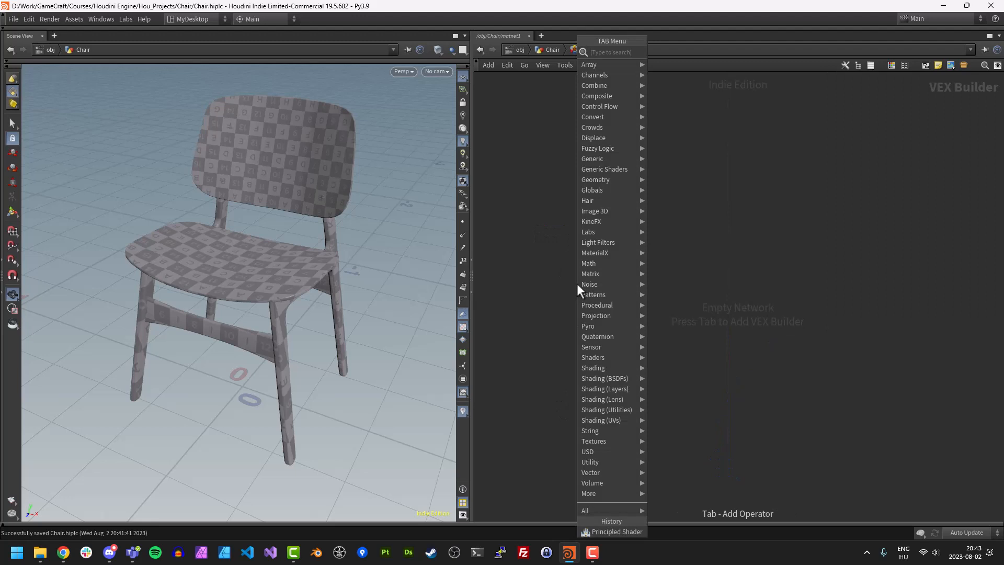
{"action": "type", "text": "principled shader"}
{"action": "key", "text": "Return"}
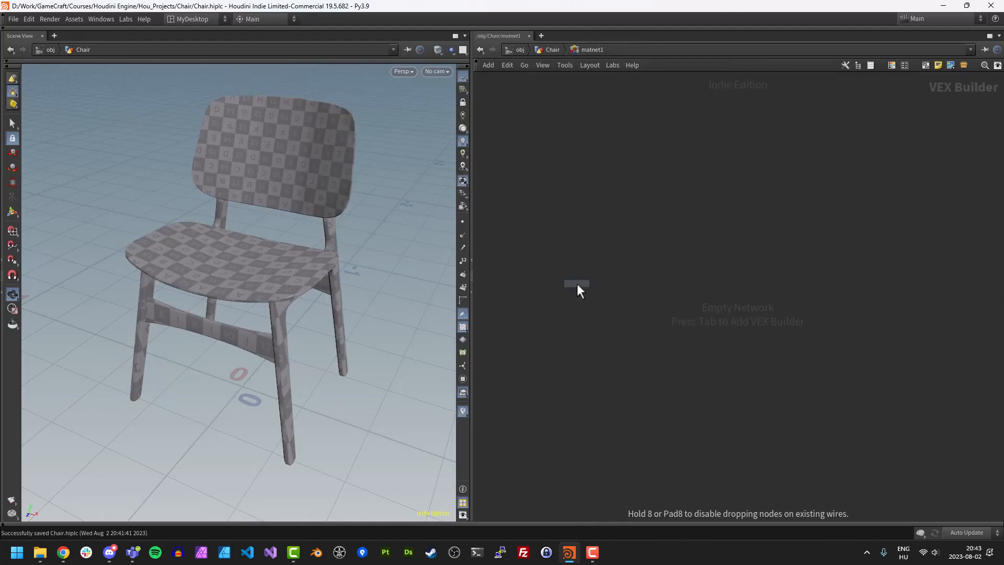
{"action": "left_click", "coordinate": [589, 180]}
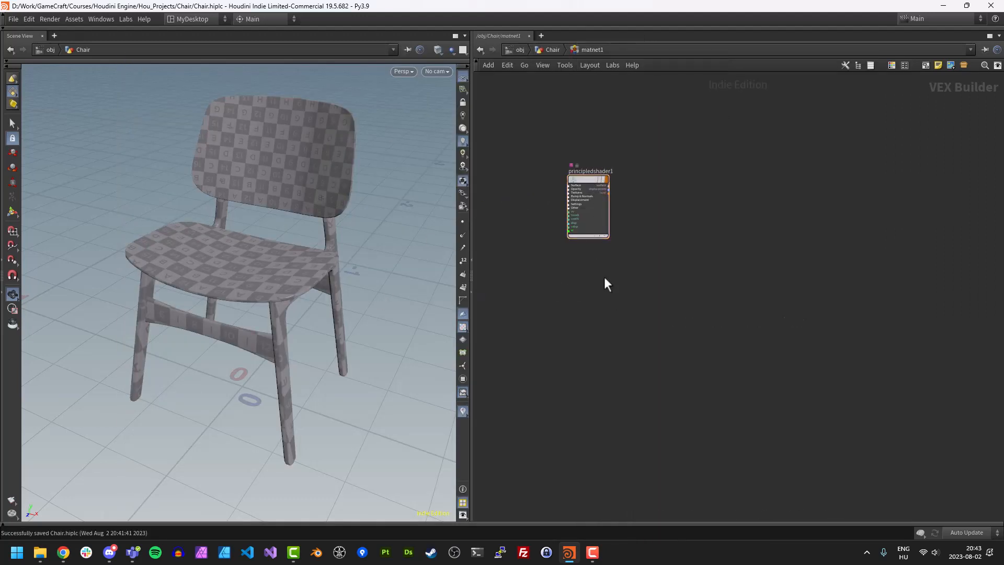
Rename the Principled Shader in the Chair's matnet1 network to Wood_Parts
{"action": "left_click_drag", "start_coordinate": [366, 269], "coordinate": [271, 273]}
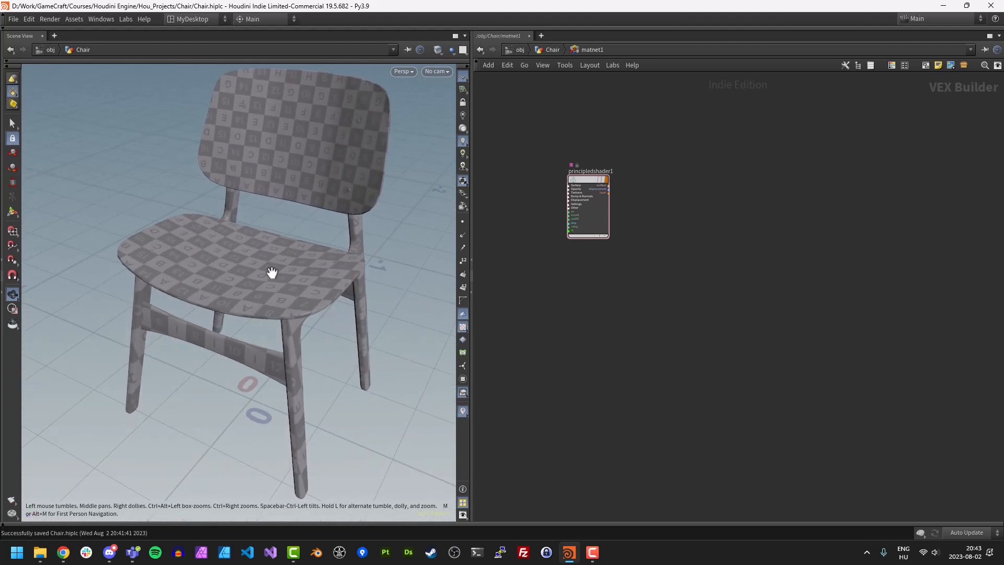
{"action": "left_click_drag", "start_coordinate": [256, 195], "coordinate": [236, 224]}
{"action": "scroll", "coordinate": [533, 183], "scroll_direction": "up", "scroll_amount": 3}
{"action": "mouse_move", "coordinate": [638, 186]}
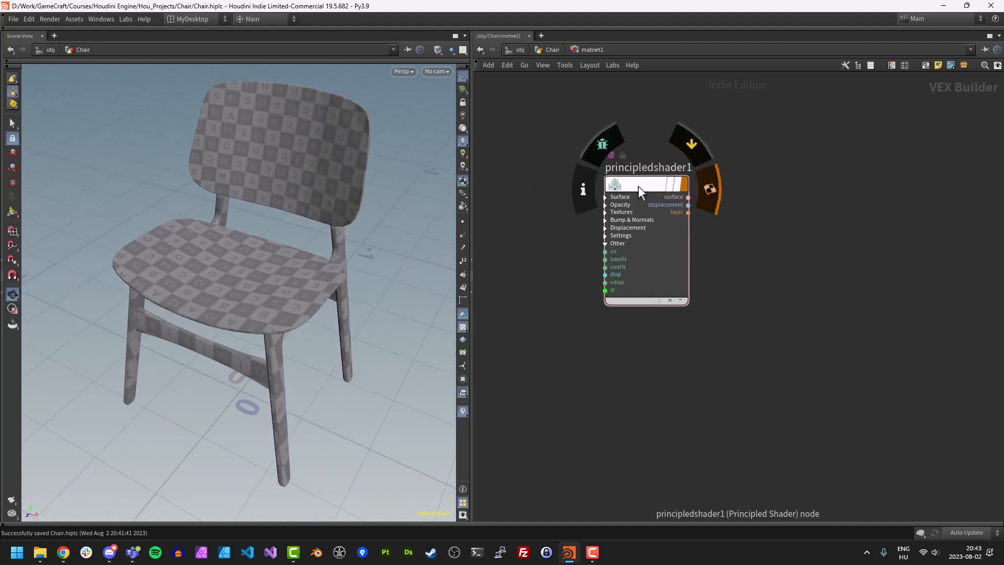
{"action": "double_click", "coordinate": [609, 181]}
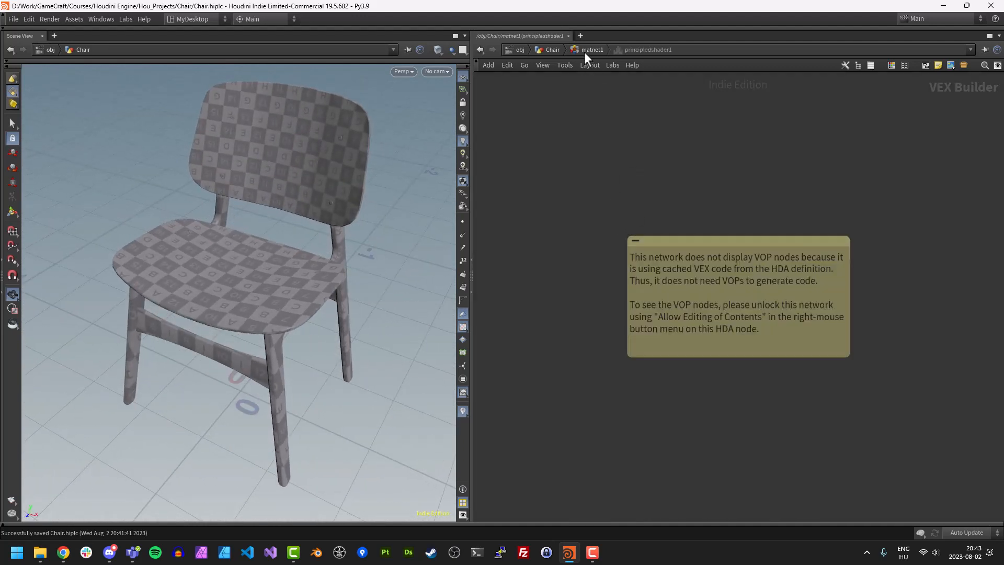
{"action": "left_click", "coordinate": [585, 53]}
{"action": "double_click", "coordinate": [595, 162]}
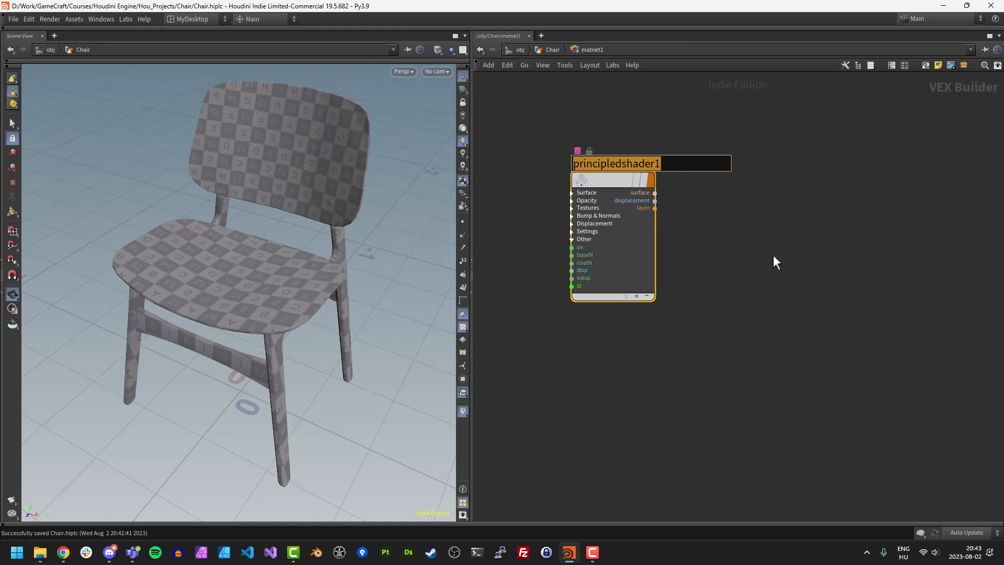
{"action": "type", "text": "Woo"}
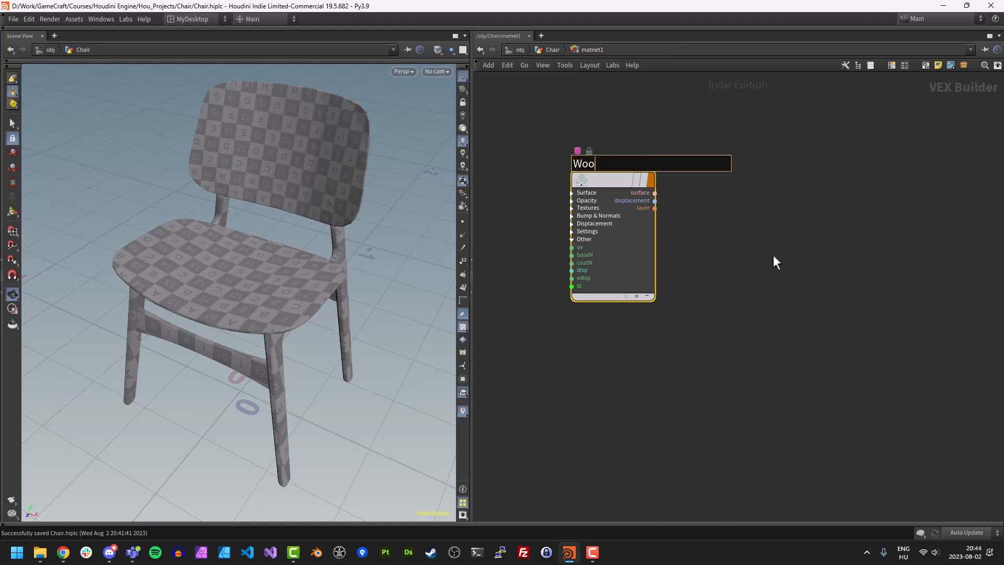
{"action": "type", "text": "d_Parts"}
{"action": "key", "text": "Return"}
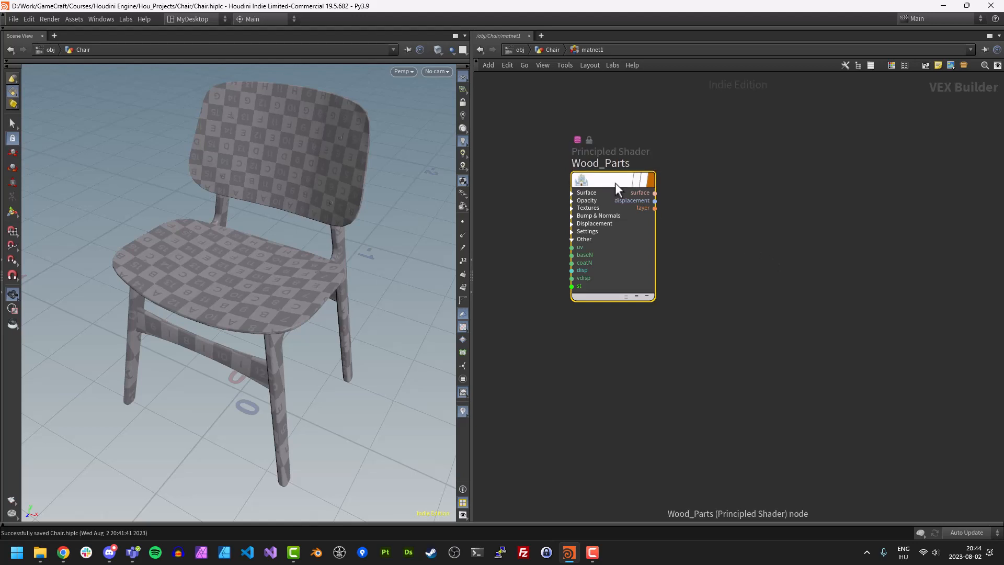
Set the base color of the Wood_Parts shader to pure red (1, 0, 0)
{"action": "left_click_drag", "start_coordinate": [615, 183], "coordinate": [585, 190]}
{"action": "key", "text": "p"}
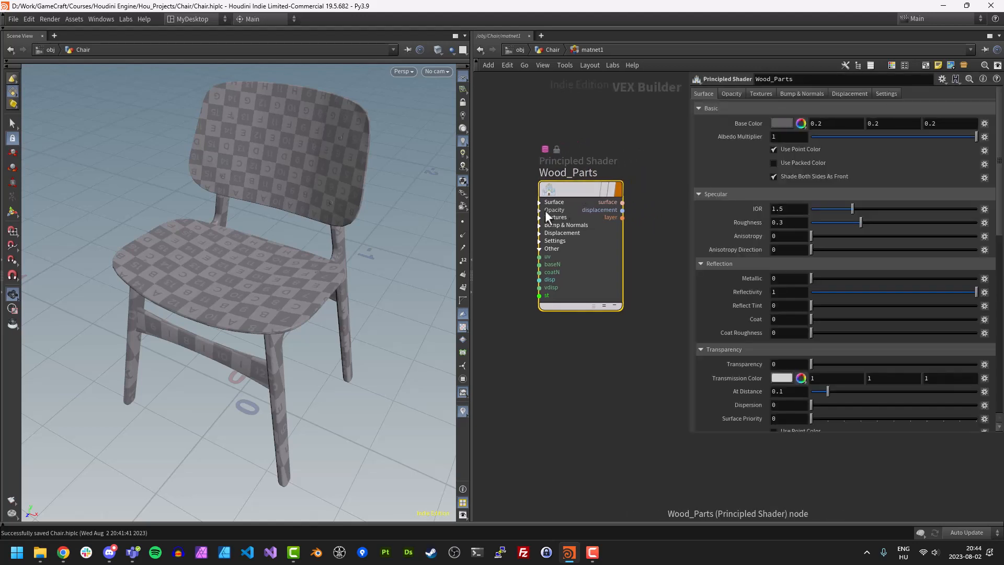
{"action": "left_click", "coordinate": [788, 124]}
{"action": "left_click", "coordinate": [804, 58]}
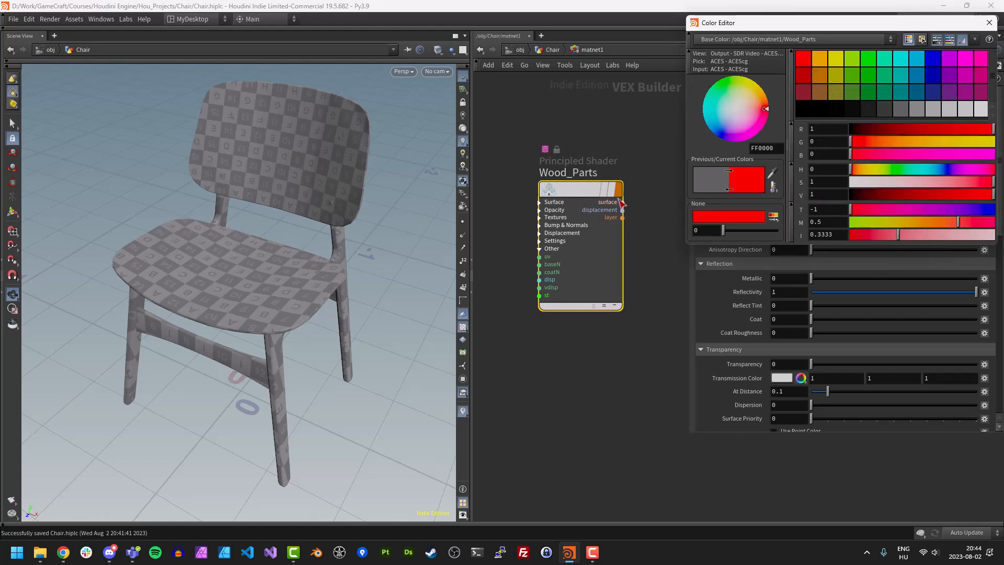
{"action": "left_click", "coordinate": [988, 23]}
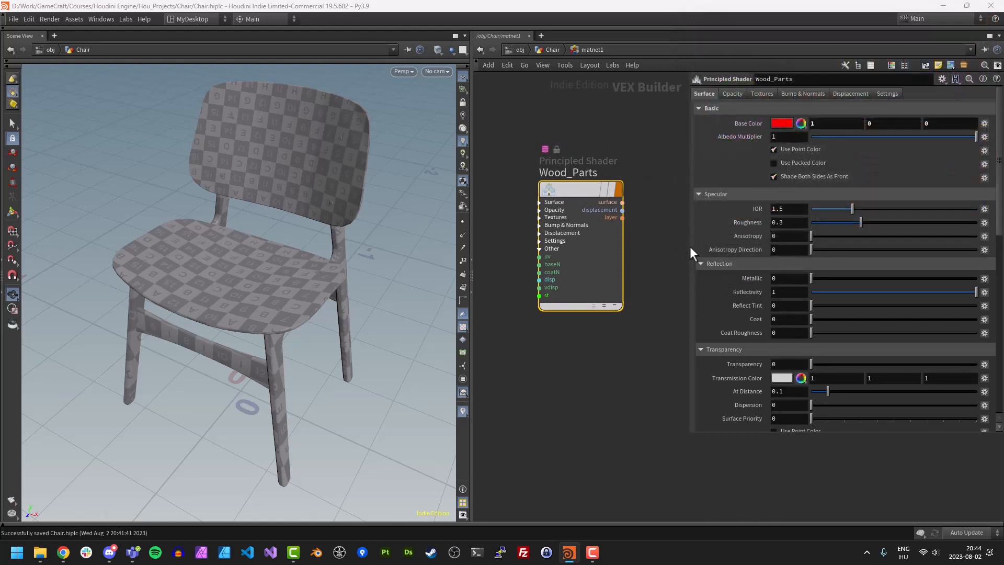
{"action": "left_click_drag", "start_coordinate": [690, 243], "coordinate": [708, 243]}
{"action": "middle_click_drag", "start_coordinate": [665, 246], "coordinate": [691, 234]}
{"action": "left_click_drag", "start_coordinate": [560, 199], "coordinate": [559, 177]}
{"action": "left_click", "coordinate": [639, 236]}
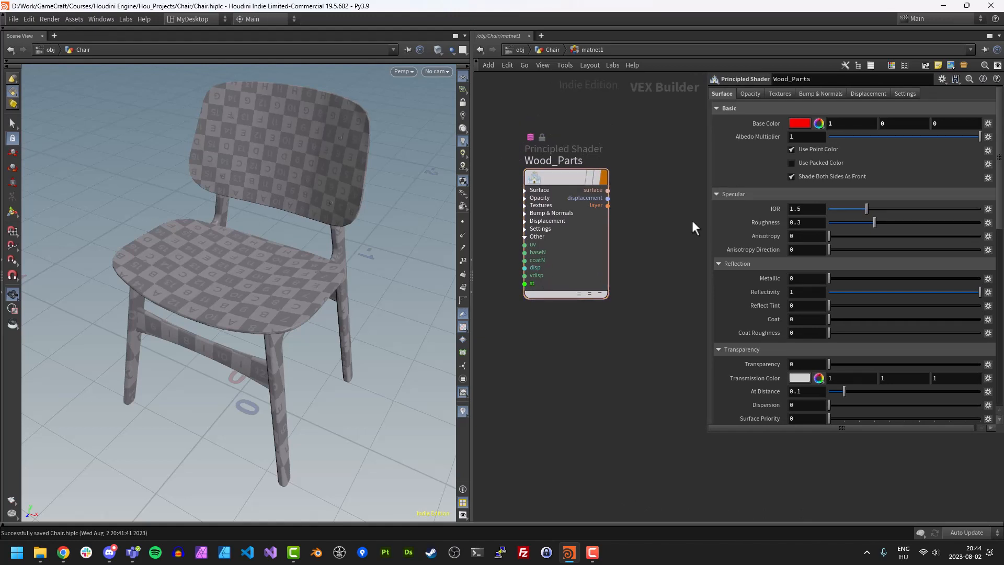
{"action": "key", "text": "p"}
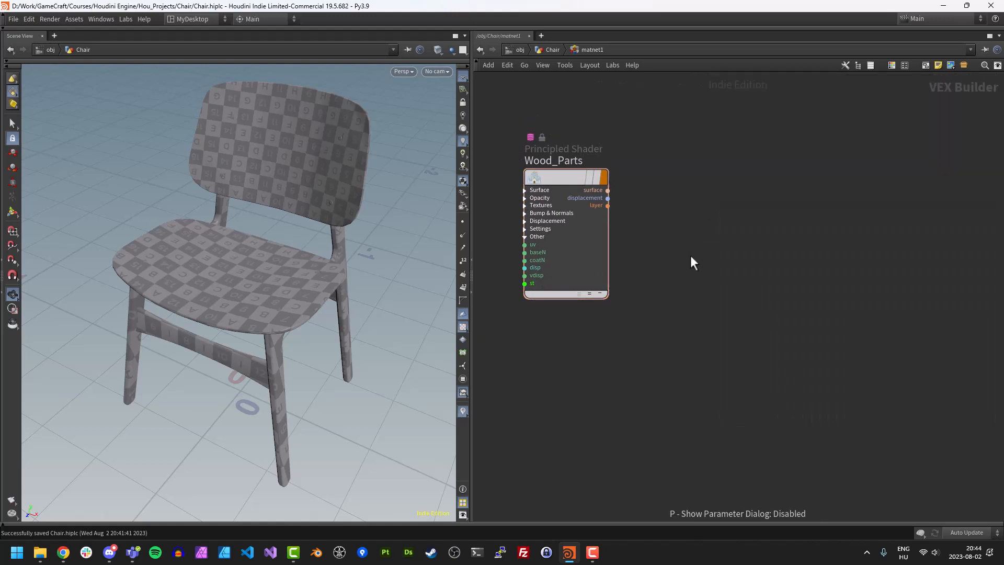
Duplicate the Wood_Parts shader and name the copy Metal_Parts
{"action": "double_click", "coordinate": [578, 153]}
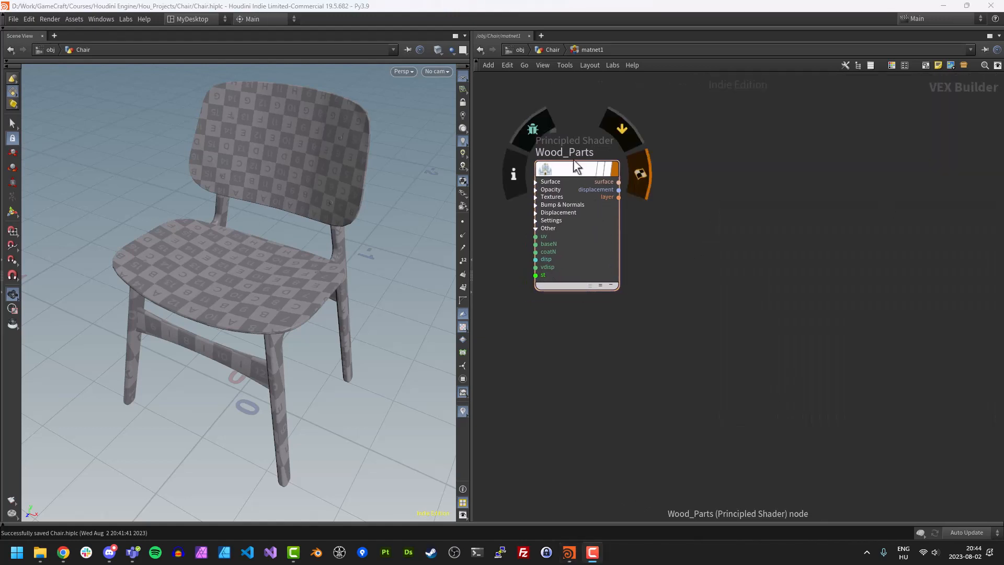
{"action": "key", "text": "Escape"}
{"action": "left_click", "coordinate": [571, 187]}
{"action": "left_click_drag", "start_coordinate": [569, 169], "coordinate": [667, 231], "text": "alt"}
{"action": "double_click", "coordinate": [665, 212]}
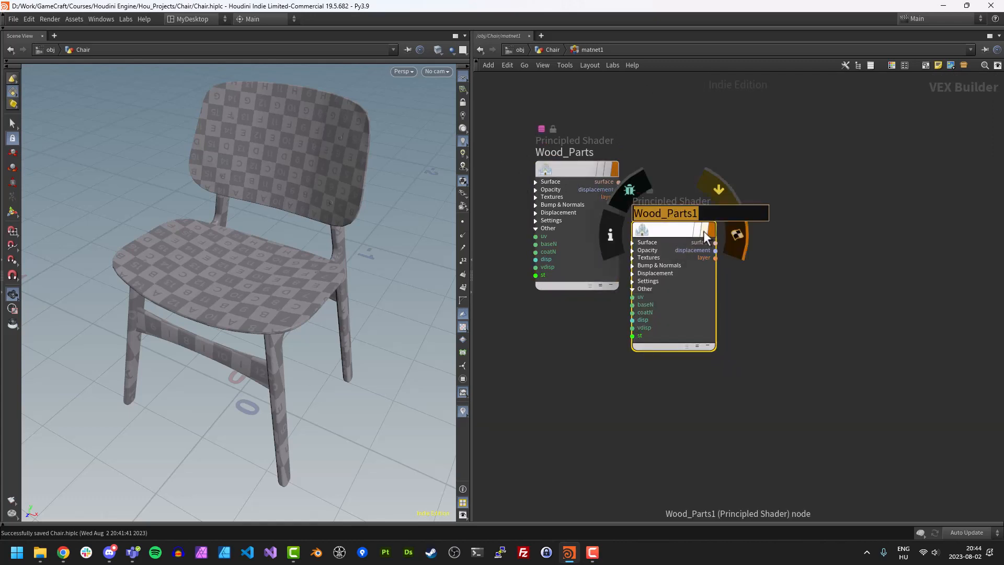
{"action": "type", "text": "Met"}
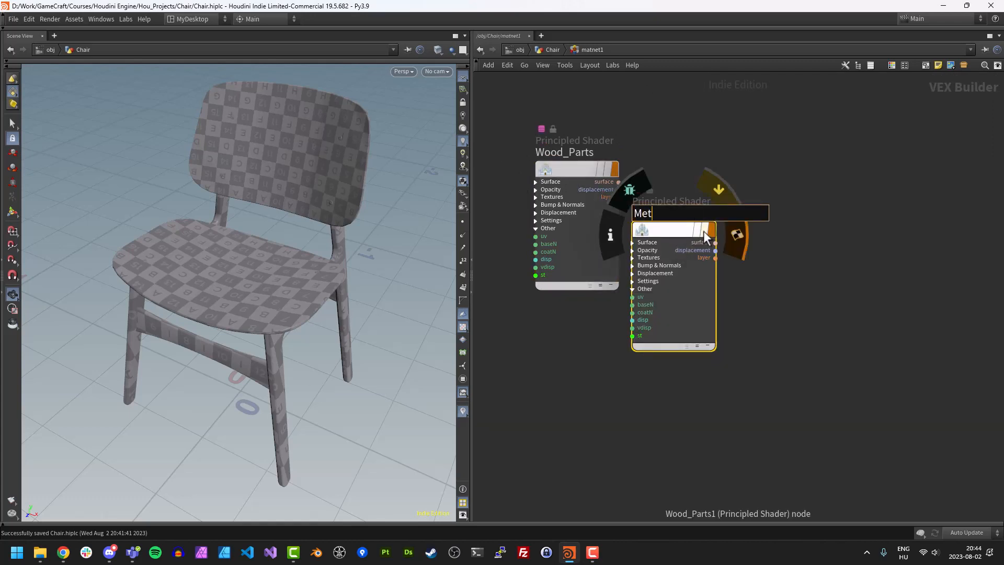
{"action": "type", "text": "al_PArts"}
{"action": "key", "text": "Return"}
{"action": "double_click", "coordinate": [679, 213]}
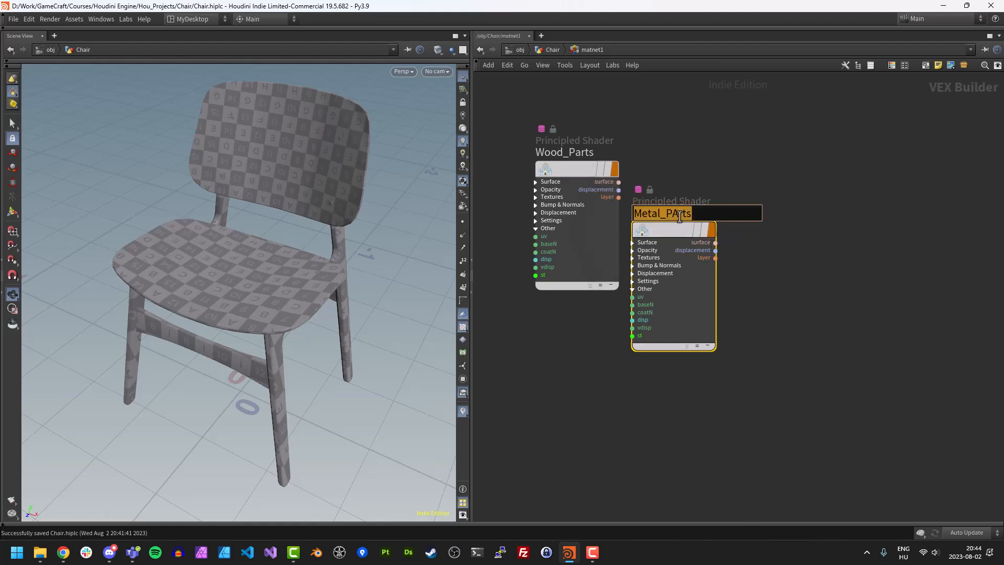
{"action": "left_click", "coordinate": [679, 213]}
{"action": "key", "text": "BackSpace"}
{"action": "type", "text": "a"}
{"action": "key", "text": "Return"}
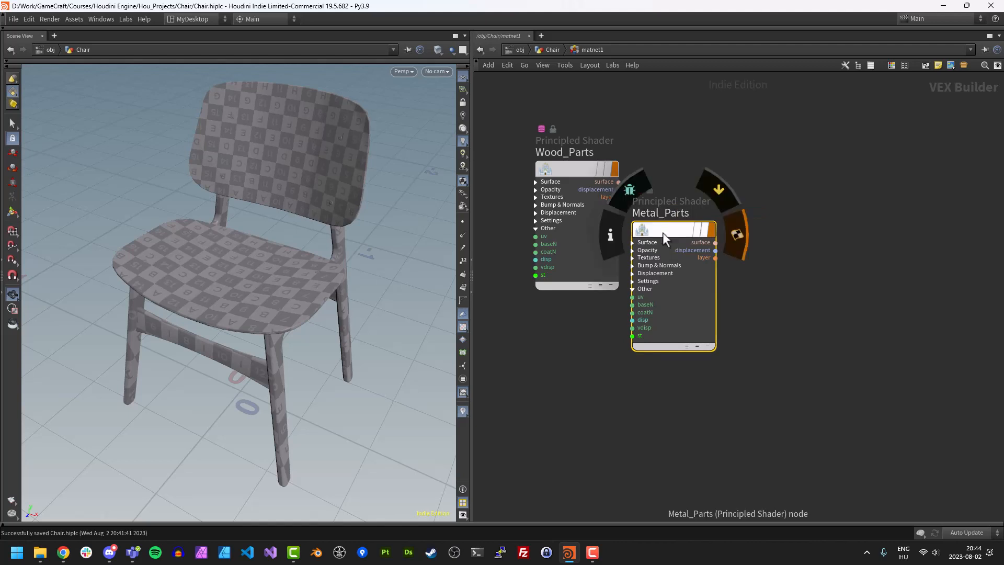
Move the Metal_Parts shader below Wood_Parts and set its base color to pure blue (0, 0, 1)
{"action": "left_click_drag", "start_coordinate": [664, 233], "coordinate": [563, 321]}
{"action": "key", "text": "p"}
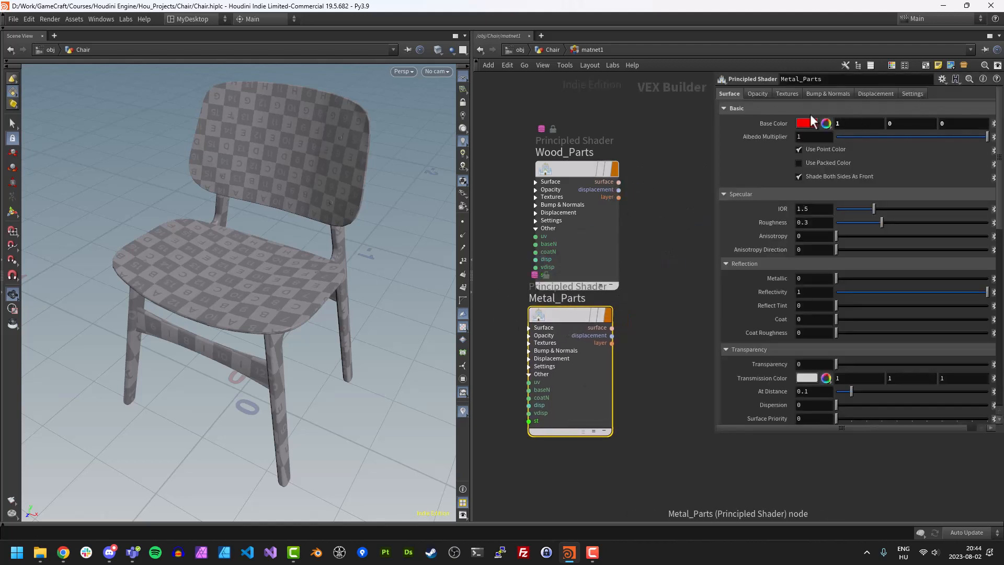
{"action": "left_click", "coordinate": [810, 116]}
{"action": "left_click", "coordinate": [932, 59]}
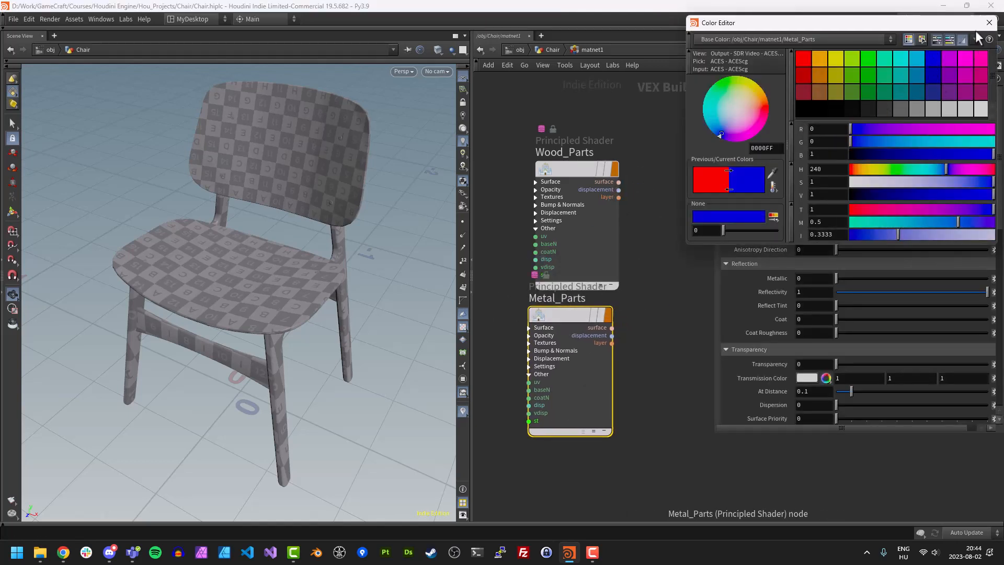
{"action": "left_click", "coordinate": [988, 22]}
Align the Metal_Parts node directly beneath Wood_Parts with a clear gap and save the scene
{"action": "left_click", "coordinate": [576, 175]}
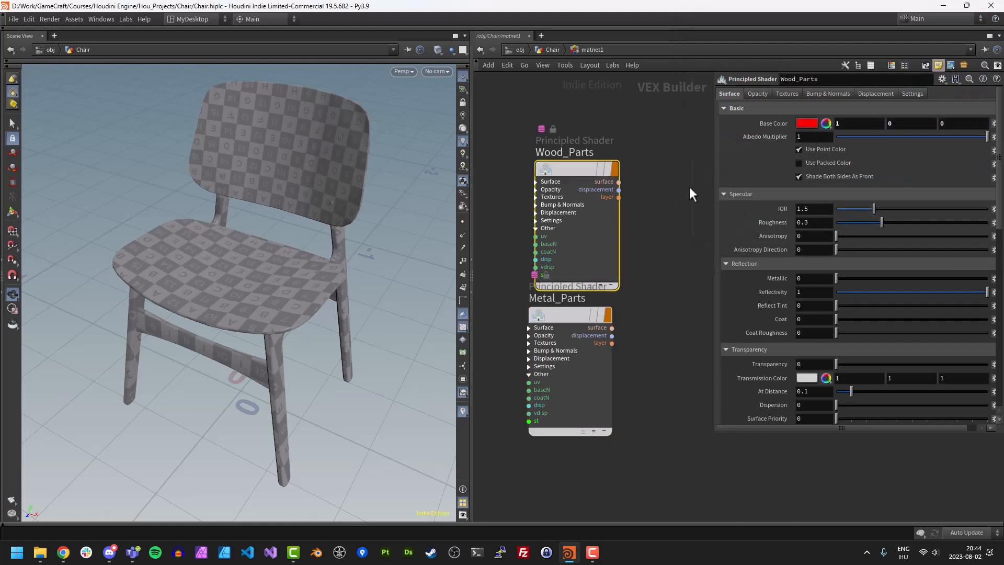
{"action": "left_click_drag", "start_coordinate": [563, 315], "coordinate": [567, 351]}
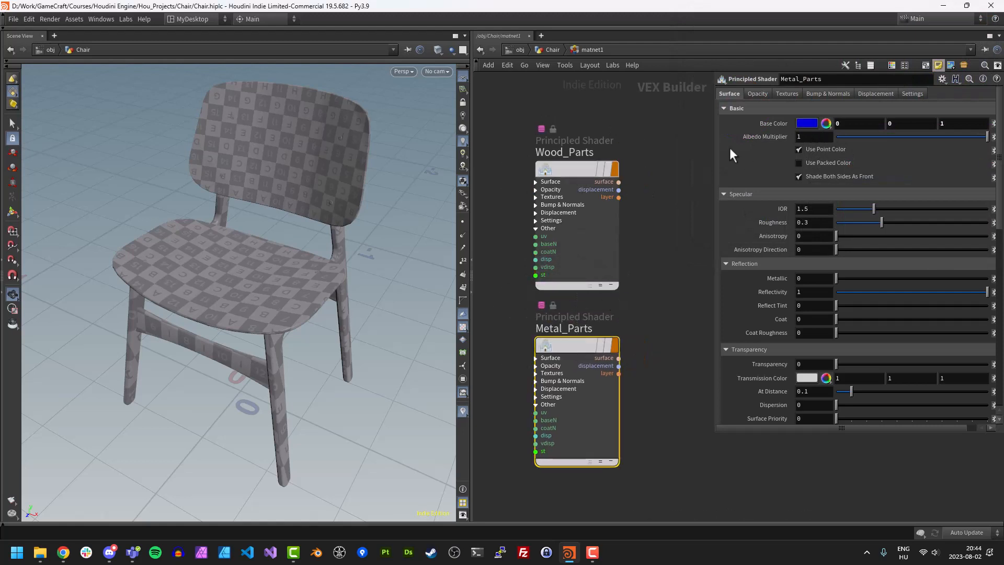
{"action": "left_click", "coordinate": [579, 172]}
{"action": "left_click", "coordinate": [575, 346]}
{"action": "left_click", "coordinate": [630, 388]}
{"action": "key", "text": "ctrl+s"}
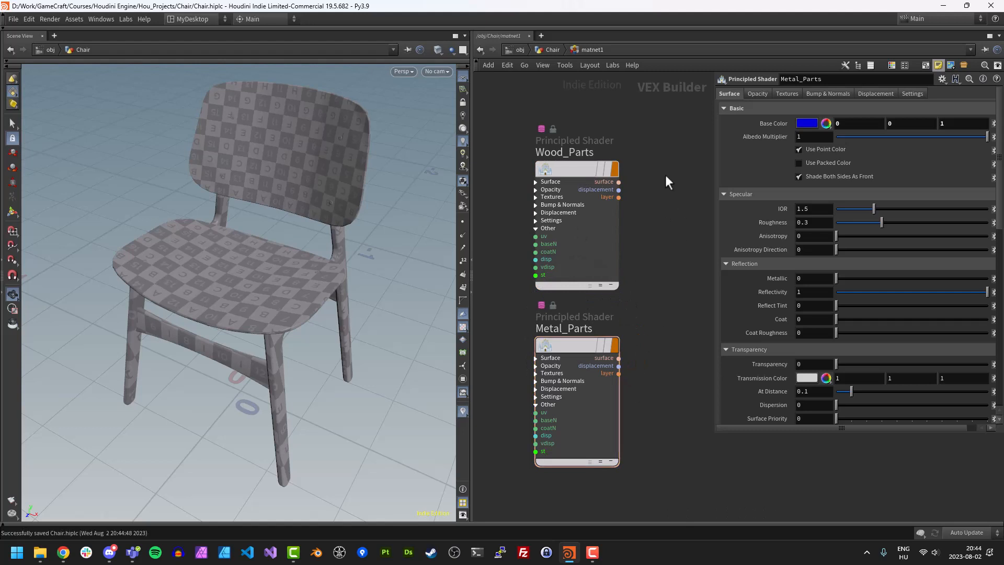
Return to the Chair geometry network, hide the parameter overlay and reposition the matnet1 node slightly lower
{"action": "left_click", "coordinate": [553, 51]}
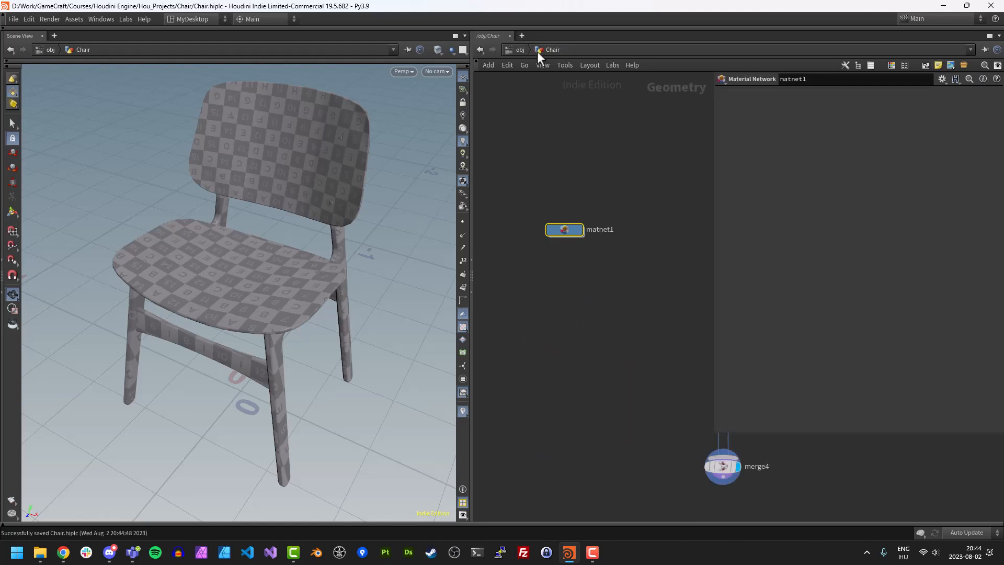
{"action": "scroll", "coordinate": [542, 321], "scroll_direction": "down", "scroll_amount": 5}
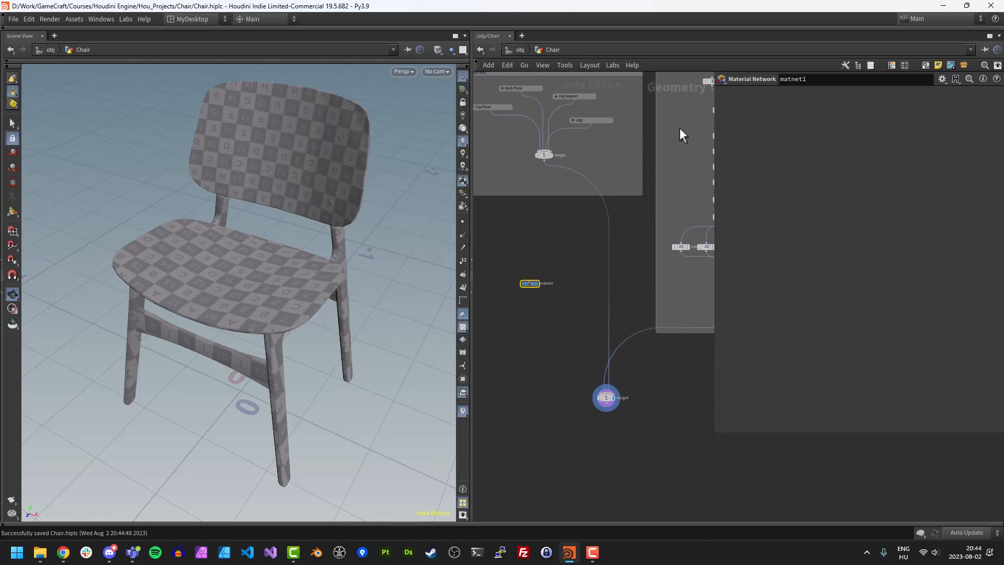
{"action": "middle_click_drag", "start_coordinate": [602, 328], "coordinate": [624, 296]}
{"action": "key", "text": "p"}
{"action": "scroll", "coordinate": [624, 296], "scroll_direction": "up", "scroll_amount": 2}
{"action": "left_click_drag", "start_coordinate": [539, 253], "coordinate": [537, 284]}
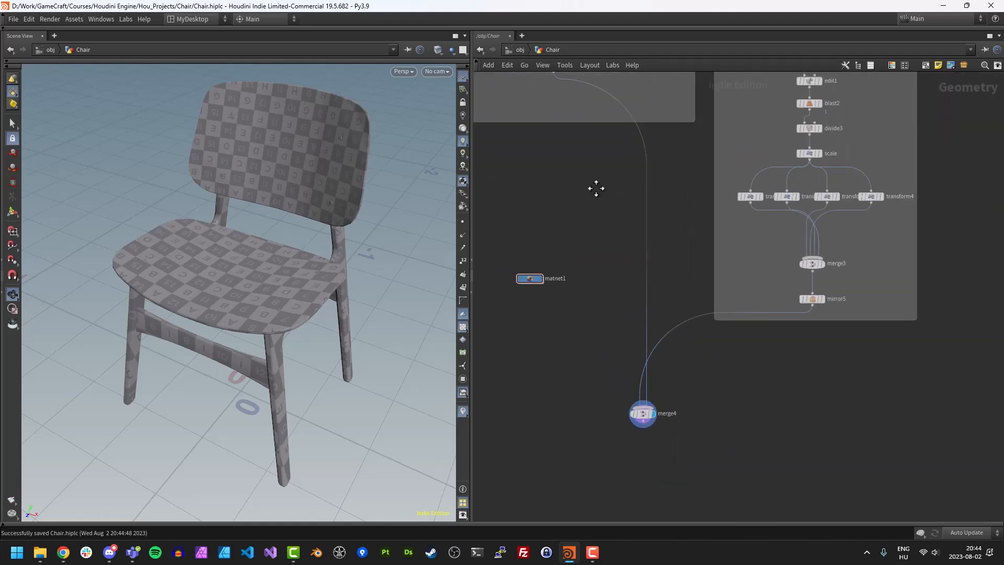
Shift the Bolts network box farther away from the Wood Parts box and line up their upper edges
{"action": "middle_click_drag", "start_coordinate": [596, 188], "coordinate": [592, 212]}
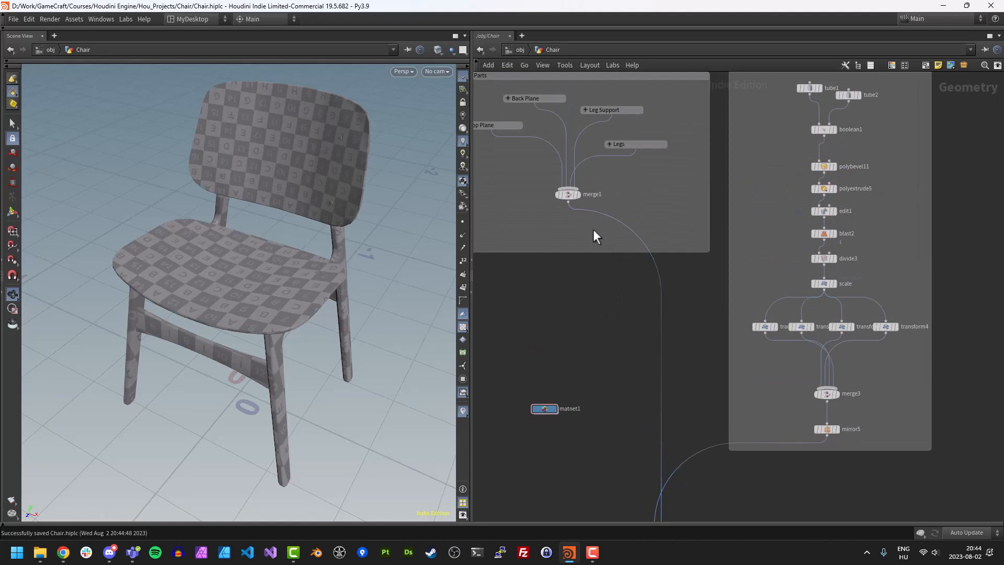
{"action": "middle_click_drag", "start_coordinate": [742, 392], "coordinate": [746, 296]}
{"action": "middle_click_drag", "start_coordinate": [618, 159], "coordinate": [655, 315]}
{"action": "middle_click_drag", "start_coordinate": [702, 353], "coordinate": [668, 289]}
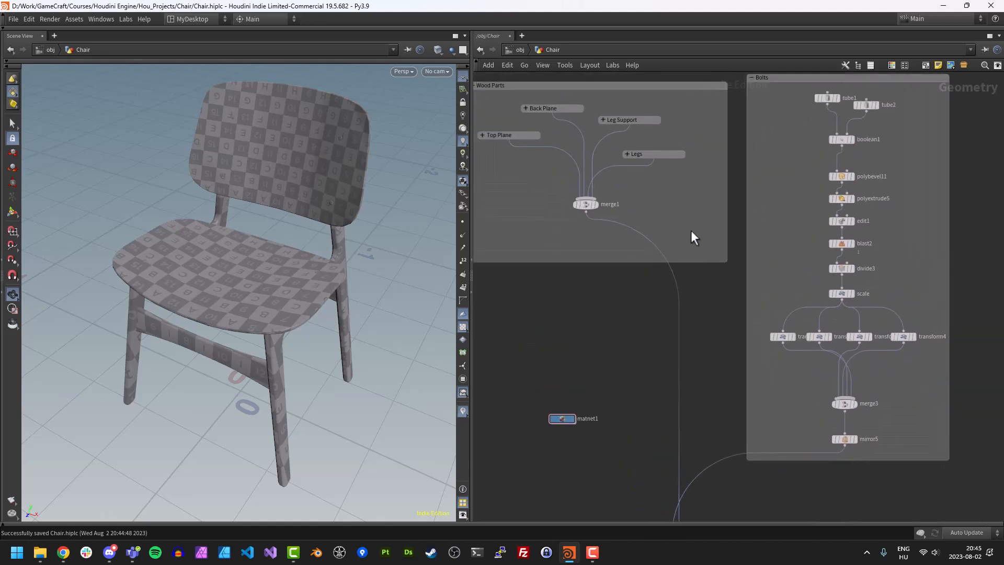
{"action": "middle_click_drag", "start_coordinate": [691, 230], "coordinate": [642, 153]}
{"action": "middle_click_drag", "start_coordinate": [847, 306], "coordinate": [923, 358]}
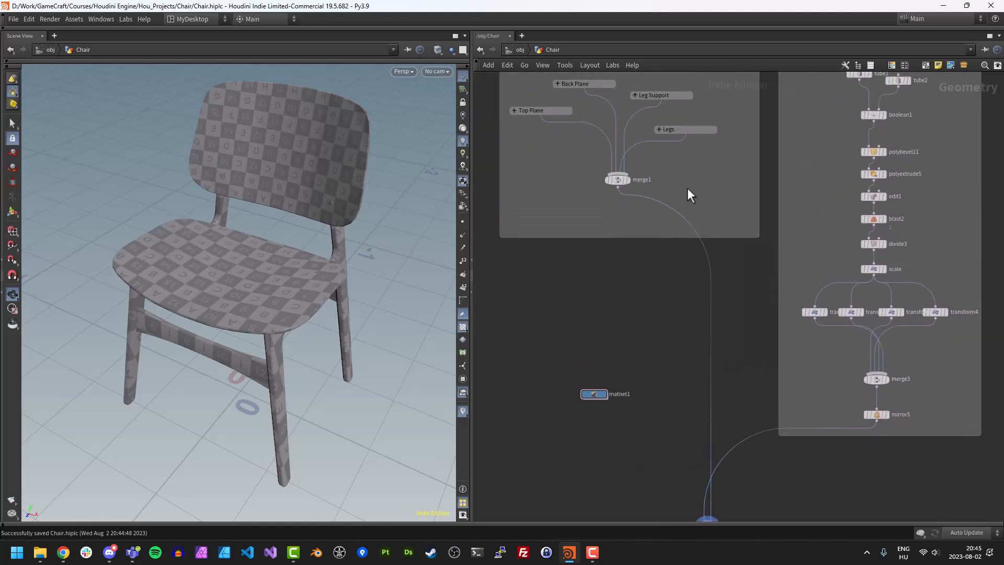
{"action": "middle_click_drag", "start_coordinate": [688, 193], "coordinate": [688, 302]}
{"action": "left_click_drag", "start_coordinate": [781, 150], "coordinate": [808, 158]}
{"action": "middle_click_drag", "start_coordinate": [677, 313], "coordinate": [666, 251]}
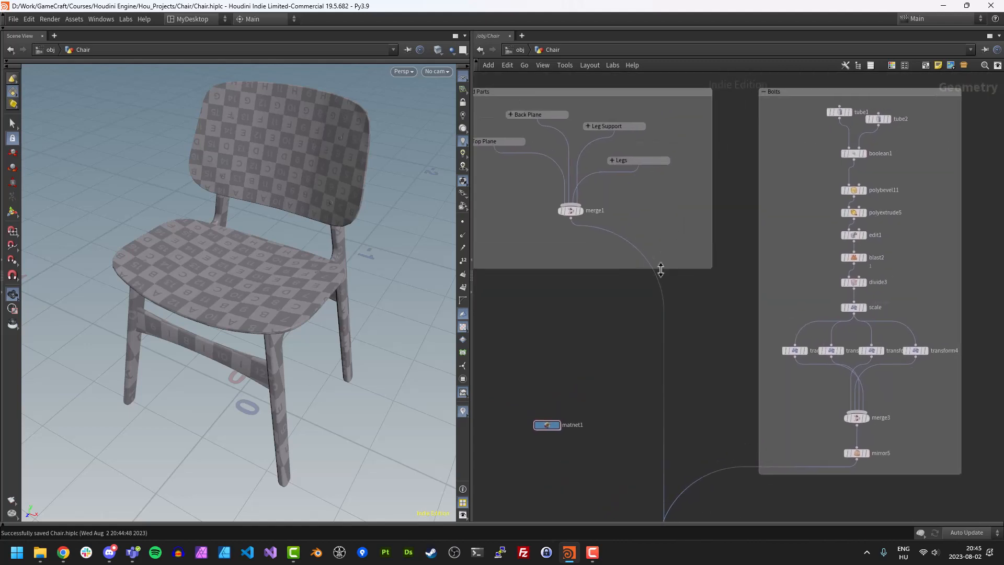
Add a Material node directly after merge1 inside the Wood Parts box, wired into its output connection
{"action": "key", "text": "Tab"}
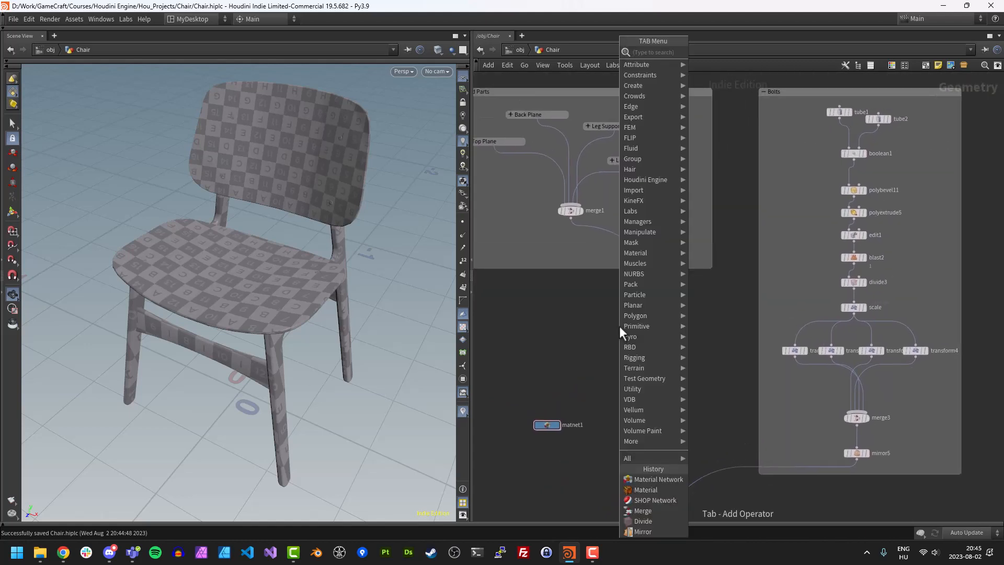
{"action": "type", "text": "mate"}
{"action": "key", "text": "Return"}
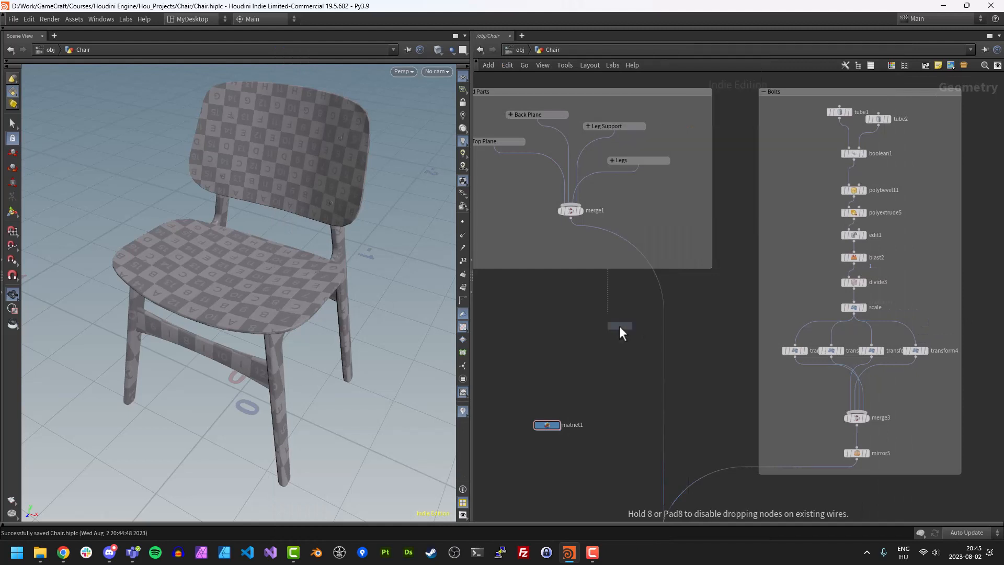
{"action": "left_click_drag", "start_coordinate": [648, 257], "coordinate": [575, 250]}
{"action": "middle_click_drag", "start_coordinate": [585, 325], "coordinate": [573, 319]}
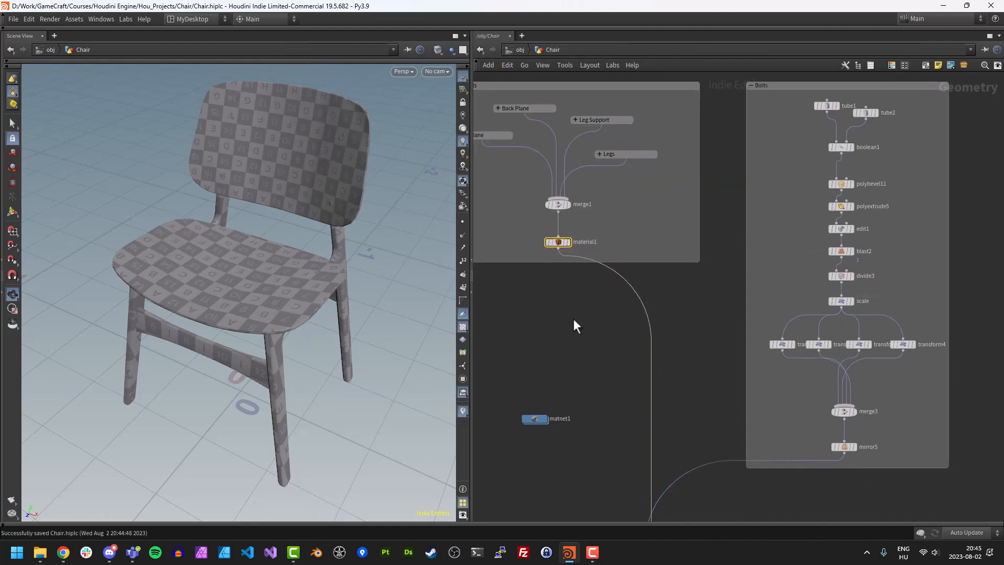
Assign the Wood_Parts shader from matnet1 as the material of the material1 node
{"action": "key", "text": "p"}
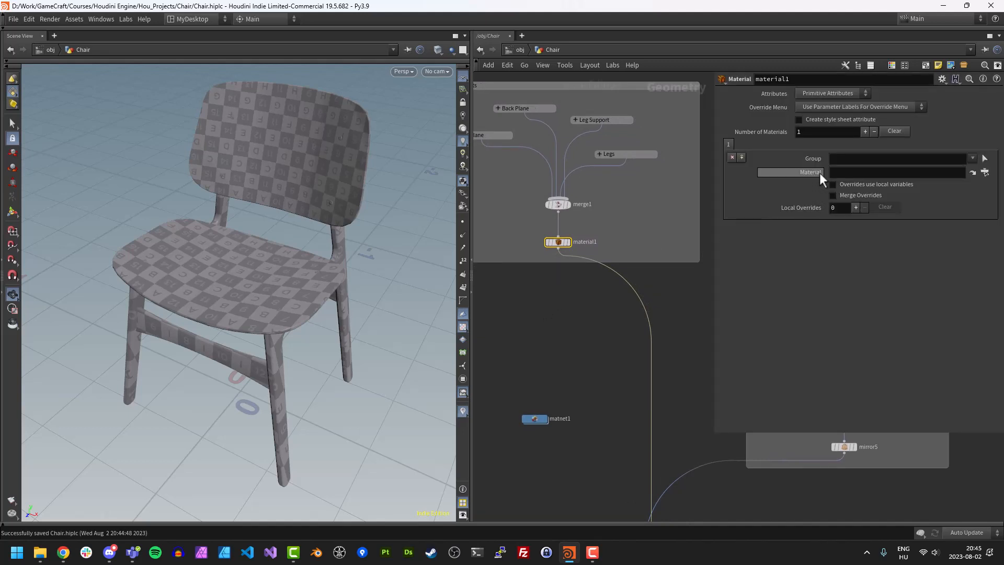
{"action": "left_click", "coordinate": [840, 173]}
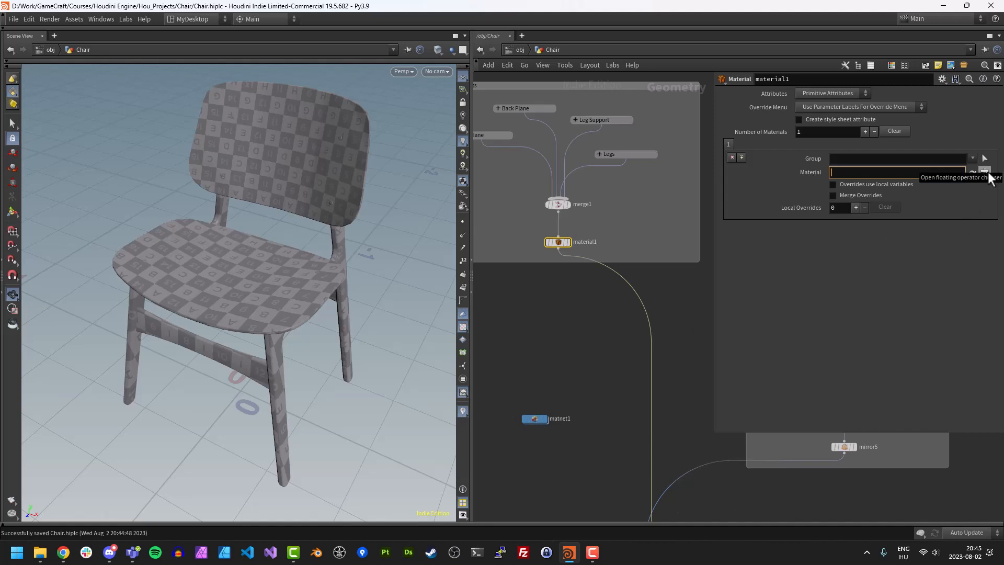
{"action": "left_click", "coordinate": [989, 173]}
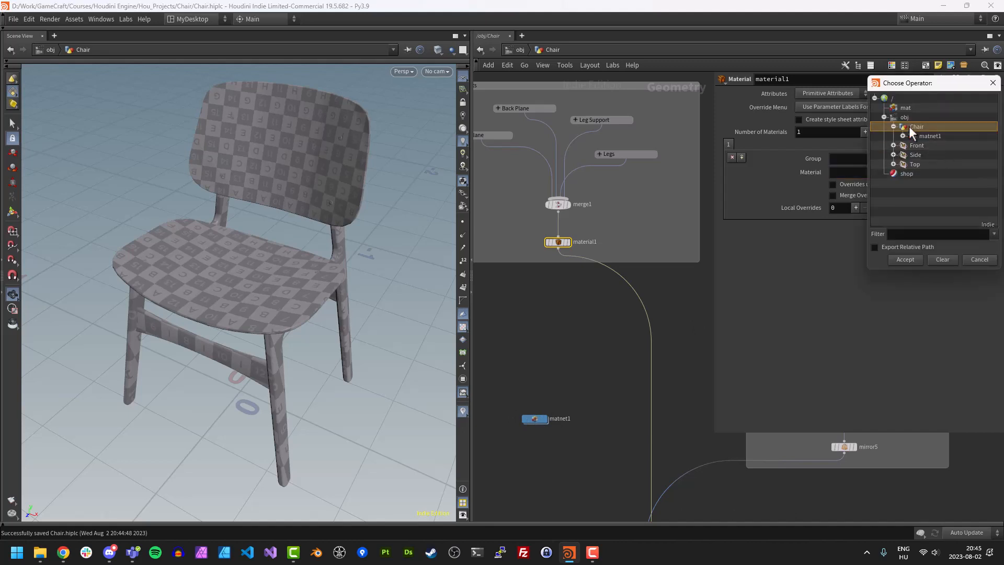
{"action": "left_click", "coordinate": [894, 127]}
{"action": "left_click_drag", "start_coordinate": [907, 83], "coordinate": [841, 108]}
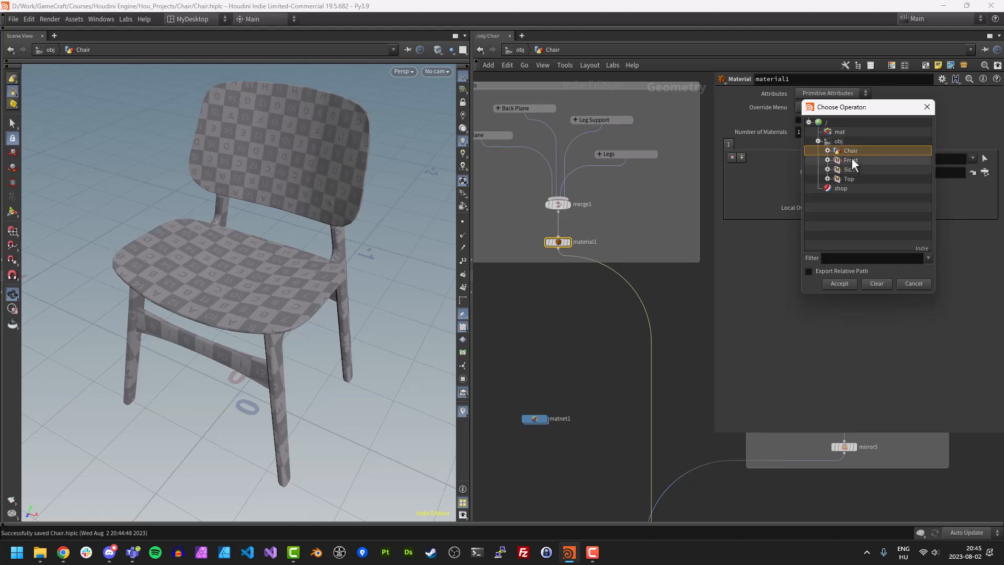
{"action": "left_click", "coordinate": [827, 151]}
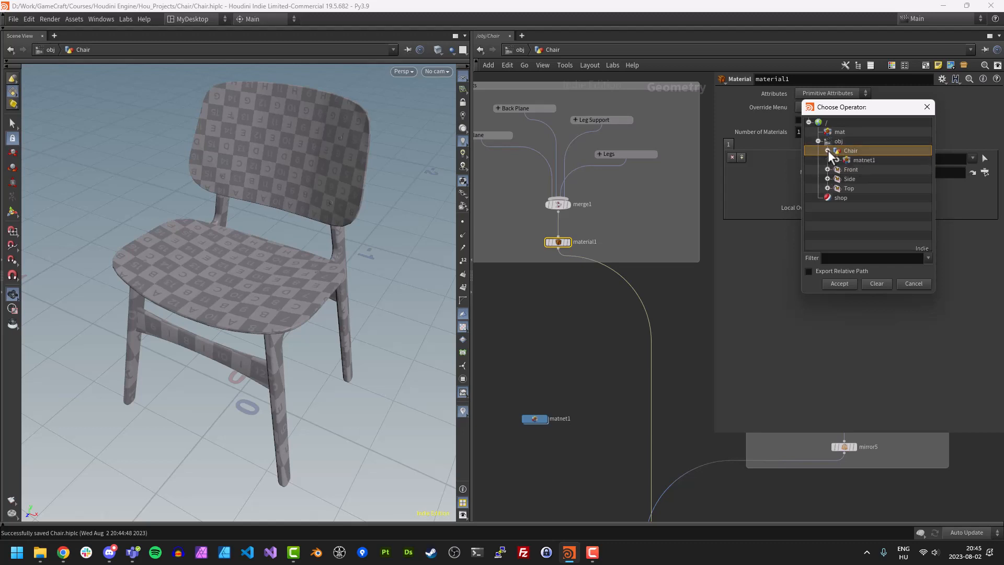
{"action": "left_click", "coordinate": [862, 163]}
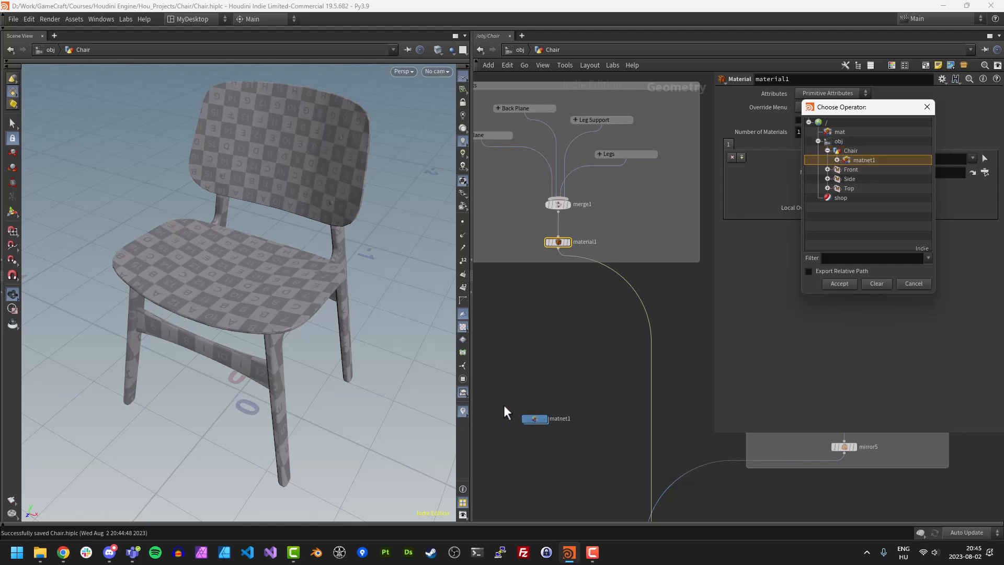
{"action": "left_click", "coordinate": [837, 160]}
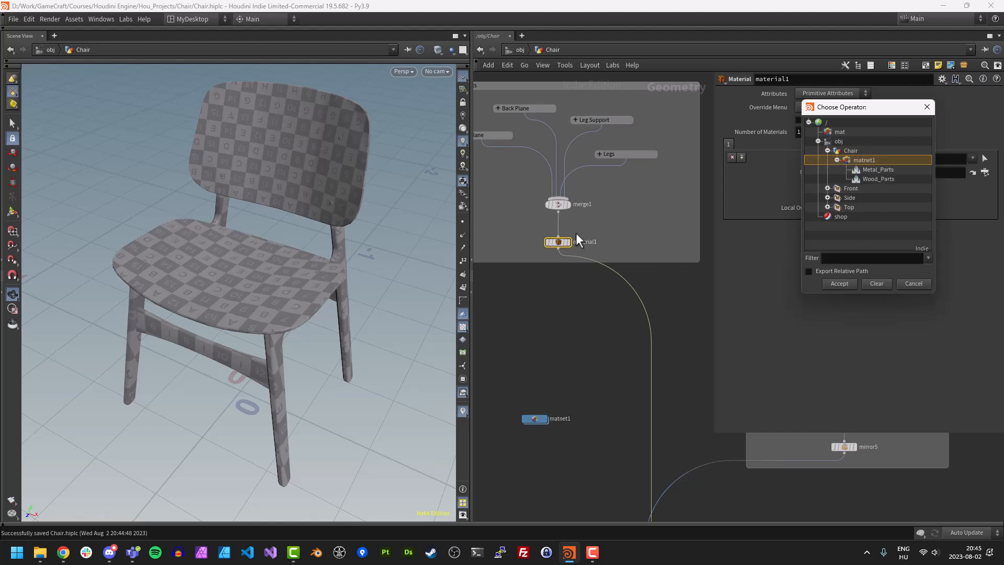
{"action": "left_click", "coordinate": [871, 180]}
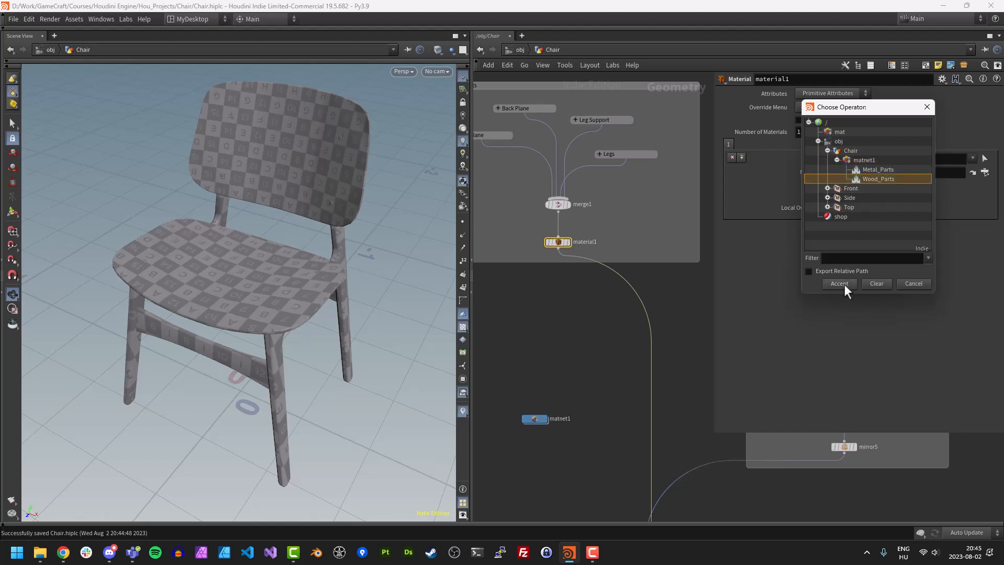
{"action": "left_click", "coordinate": [839, 283]}
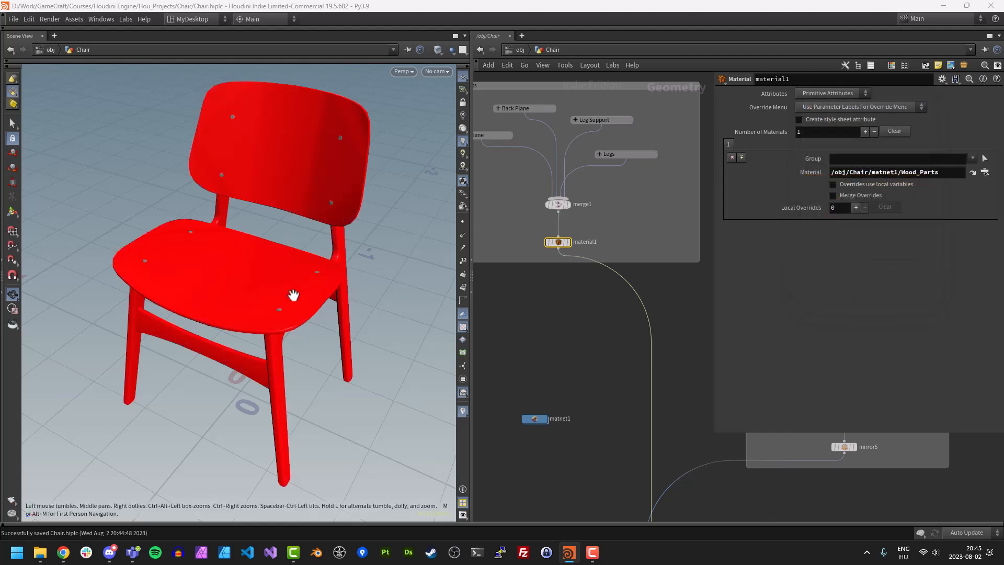
{"action": "mouse_move", "coordinate": [278, 302]}
{"action": "left_mouse_down"}
{"action": "mouse_move", "coordinate": [294, 286]}
{"action": "mouse_move", "coordinate": [291, 309]}
{"action": "left_mouse_up"}
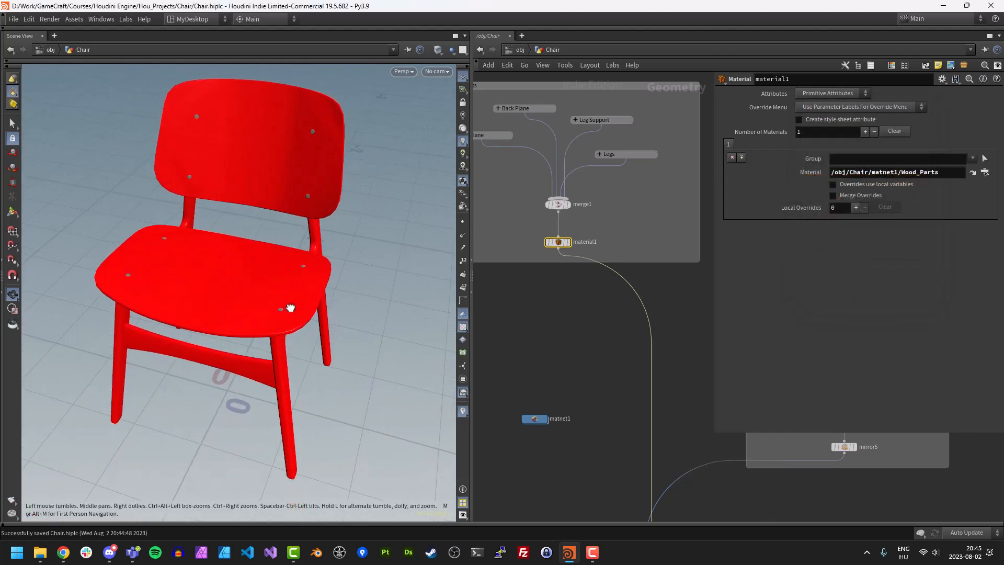
Duplicate the material1 node and wire the copy between mirror5 and merge4, placing it directly beneath mirror5 in the Bolts box
{"action": "middle_click_drag", "start_coordinate": [628, 336], "coordinate": [544, 271]}
{"action": "scroll", "coordinate": [603, 268], "scroll_direction": "down", "scroll_amount": 2}
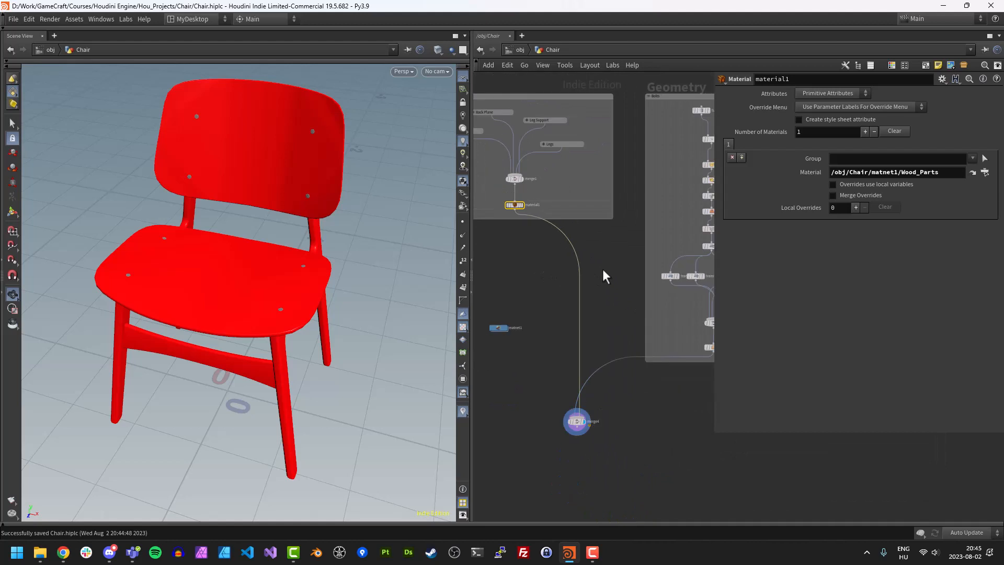
{"action": "scroll", "coordinate": [603, 269], "scroll_direction": "up", "scroll_amount": 1}
{"action": "left_click_drag", "start_coordinate": [497, 192], "coordinate": [616, 343], "text": "alt"}
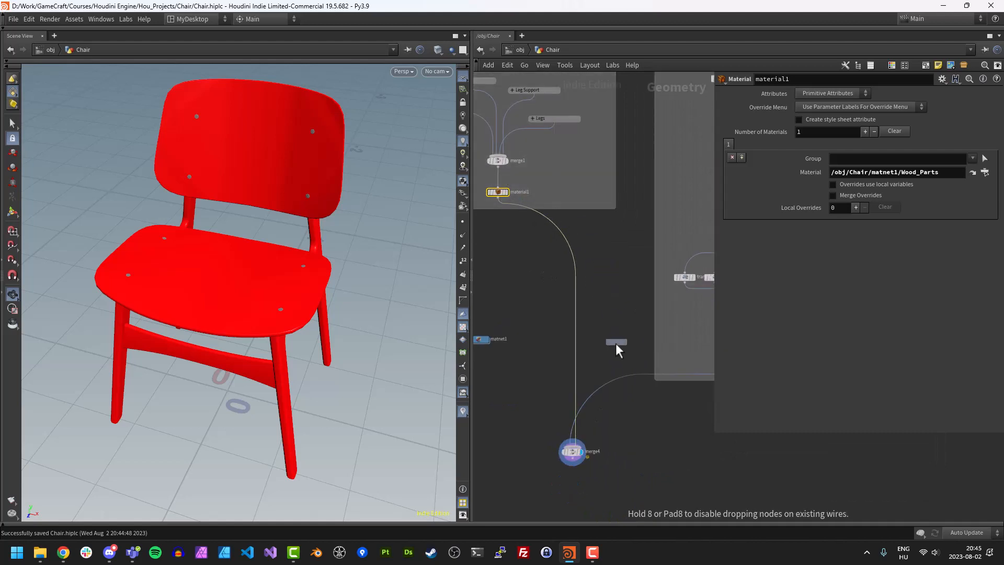
{"action": "left_click_drag", "start_coordinate": [620, 380], "coordinate": [659, 395], "text": "alt"}
{"action": "middle_click_drag", "start_coordinate": [697, 424], "coordinate": [607, 417]}
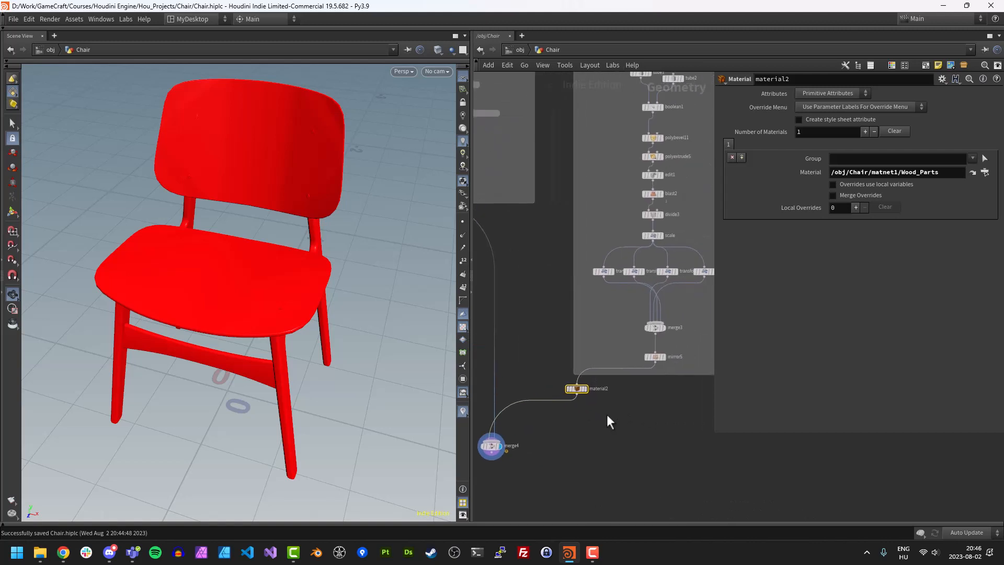
{"action": "left_click_drag", "start_coordinate": [579, 391], "coordinate": [657, 388]}
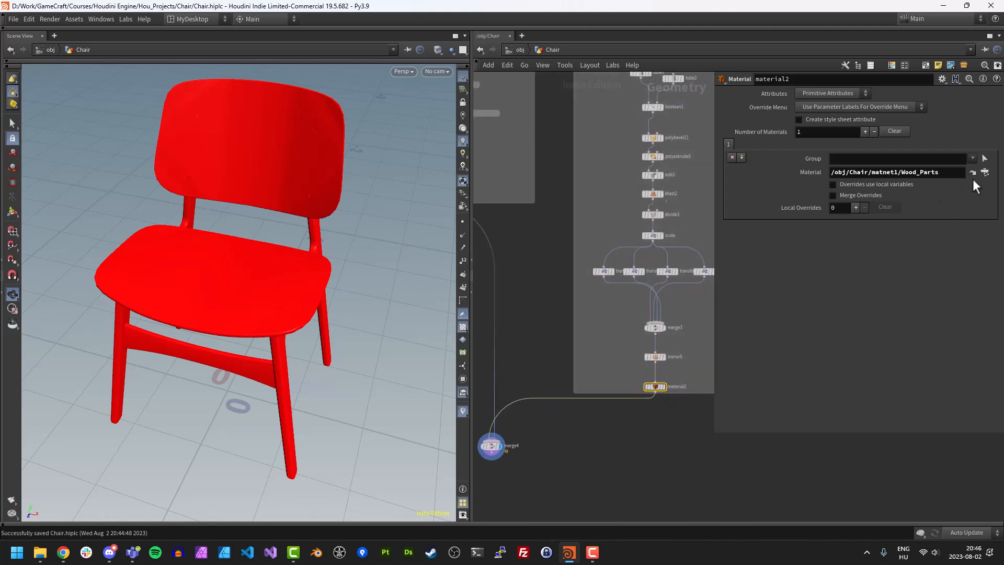
Change the material2 node's material to the Metal_Parts shader from matnet1
{"action": "left_click", "coordinate": [985, 172]}
{"action": "left_click", "coordinate": [944, 146]}
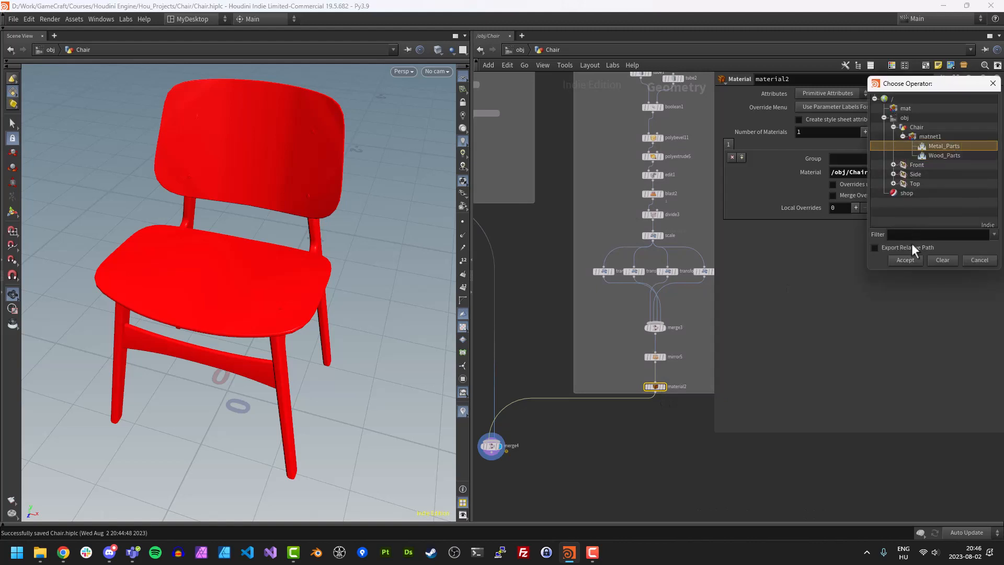
{"action": "left_click", "coordinate": [910, 261]}
{"action": "middle_click_drag", "start_coordinate": [608, 429], "coordinate": [625, 432]}
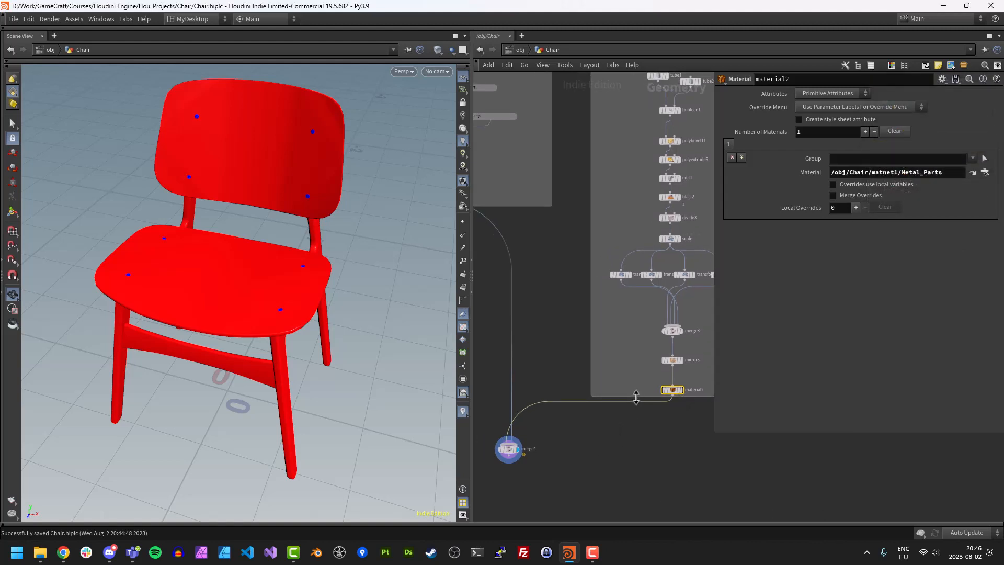
Extend the Bolts network box slightly below material2 and hide the parameter overlay
{"action": "left_click_drag", "start_coordinate": [636, 397], "coordinate": [635, 407]}
{"action": "left_click", "coordinate": [629, 358]}
{"action": "middle_click_drag", "start_coordinate": [627, 357], "coordinate": [713, 363]}
{"action": "key", "text": "p"}
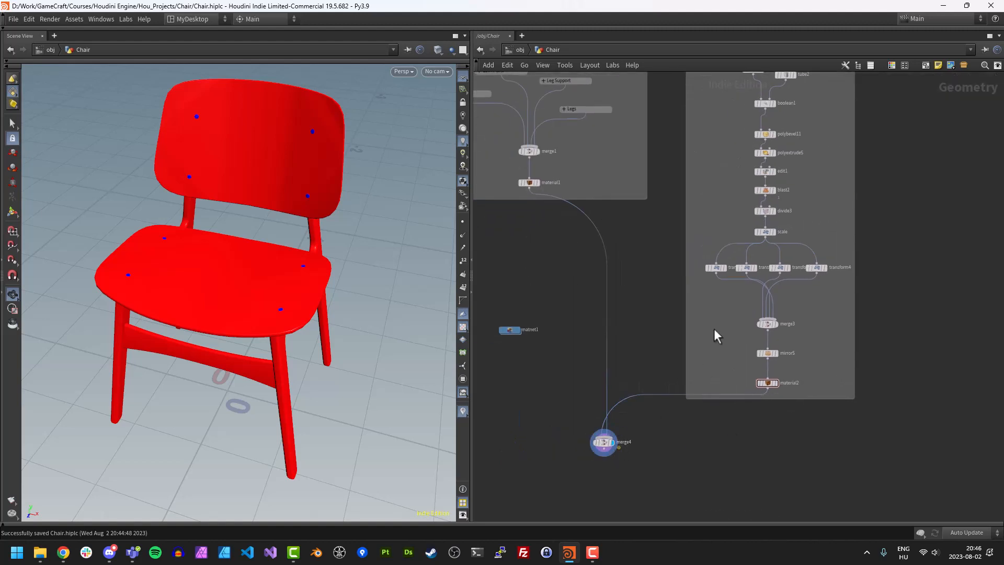
Shift the Wood_Parts shader aside from Metal_Parts inside matnet1 and return to the Chair geometry network
{"action": "middle_click_drag", "start_coordinate": [554, 340], "coordinate": [582, 352]}
{"action": "left_click", "coordinate": [559, 195]}
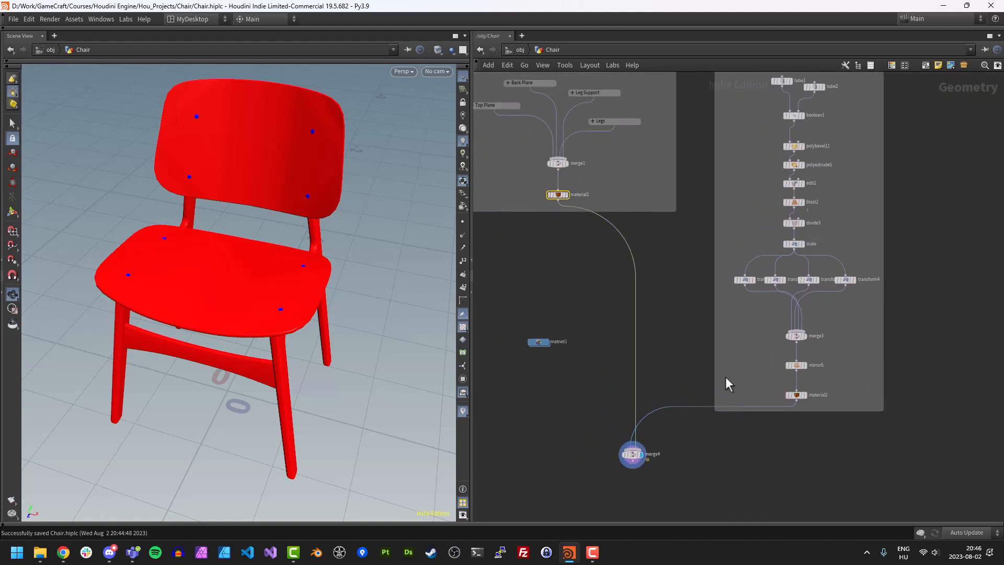
{"action": "left_click", "coordinate": [796, 395]}
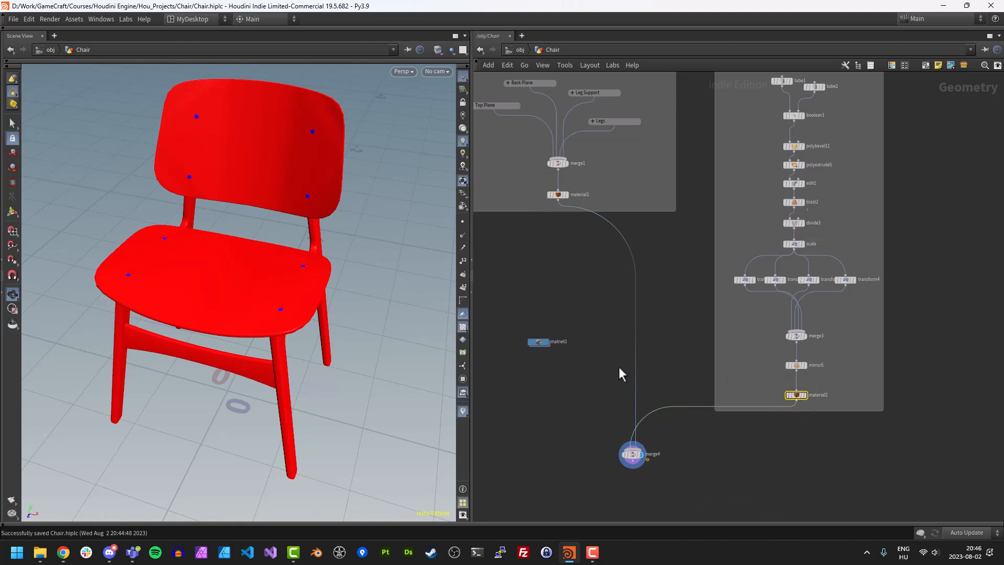
{"action": "double_click", "coordinate": [538, 342]}
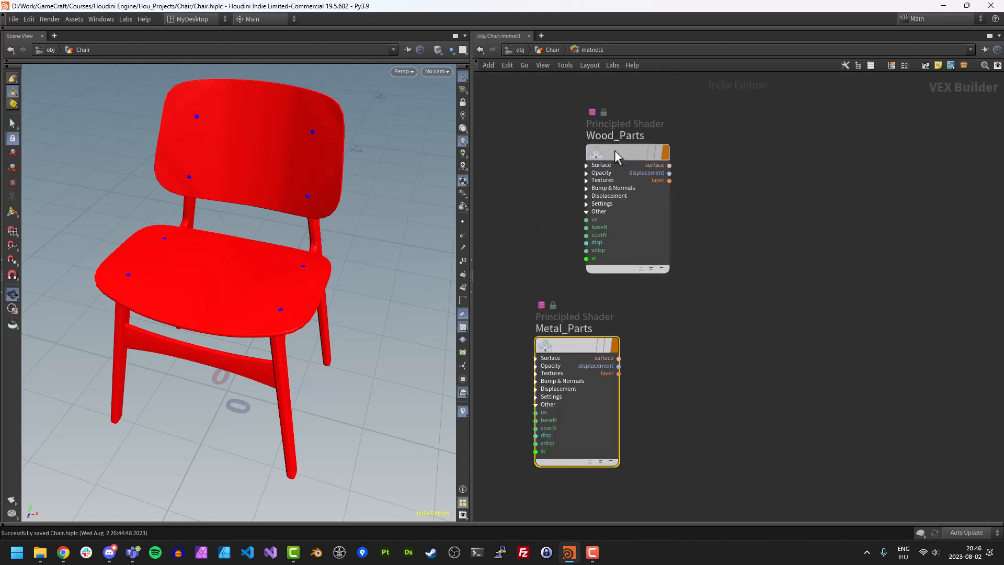
{"action": "left_click_drag", "start_coordinate": [618, 156], "coordinate": [635, 149]}
{"action": "left_click", "coordinate": [552, 50]}
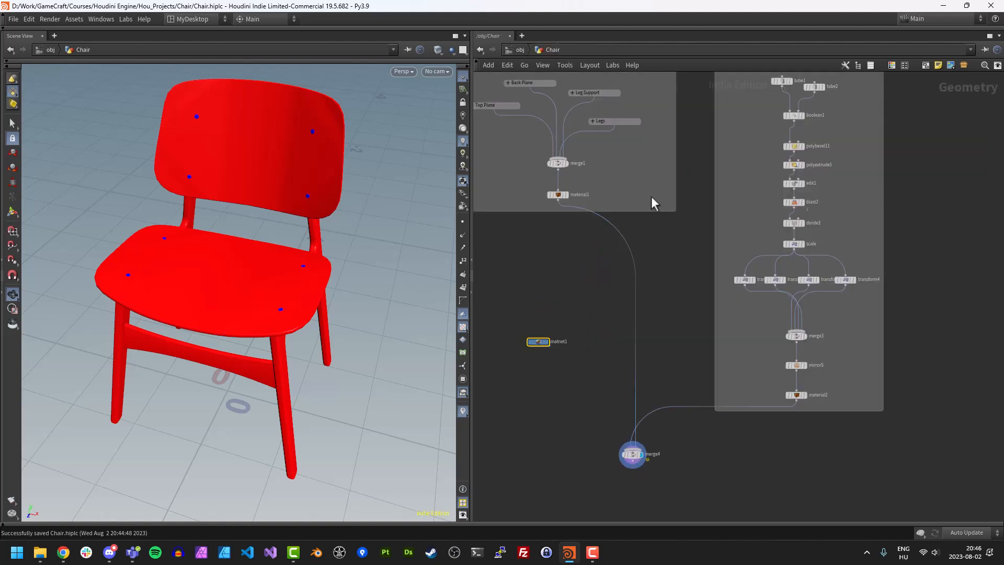
{"action": "scroll", "coordinate": [601, 328], "scroll_direction": "up", "scroll_amount": 2}
{"action": "scroll", "coordinate": [585, 338], "scroll_direction": "down", "scroll_amount": 2}
{"action": "scroll", "coordinate": [582, 349], "scroll_direction": "up", "scroll_amount": 1}
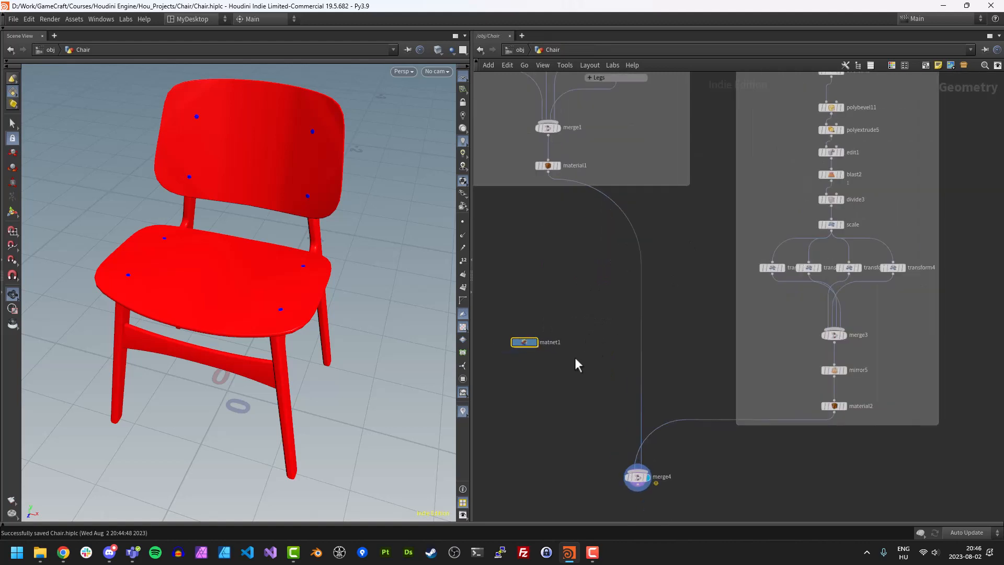
{"action": "scroll", "coordinate": [613, 374], "scroll_direction": "down", "scroll_amount": 2}
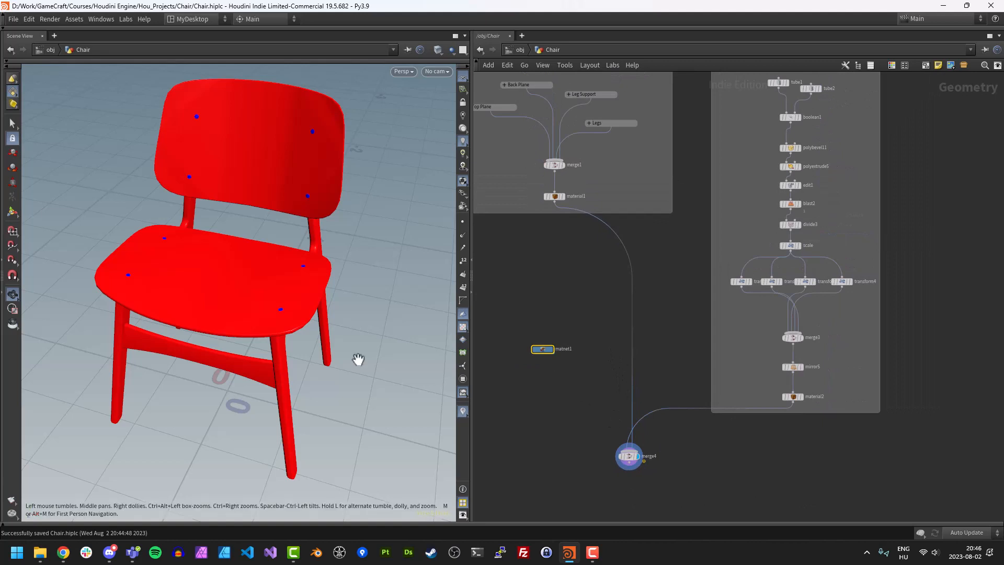
Orbit around the chair to view the assigned materials and save the scene
{"action": "left_click_drag", "start_coordinate": [292, 300], "coordinate": [320, 337]}
{"action": "left_click", "coordinate": [517, 478]}
{"action": "key", "text": "ctrl+s"}
Add a ROP FBX Output node directly beneath merge4 and connect merge4's output to it
{"action": "middle_click_drag", "start_coordinate": [573, 435], "coordinate": [553, 352]}
{"action": "scroll", "coordinate": [616, 400], "scroll_direction": "up", "scroll_amount": 2}
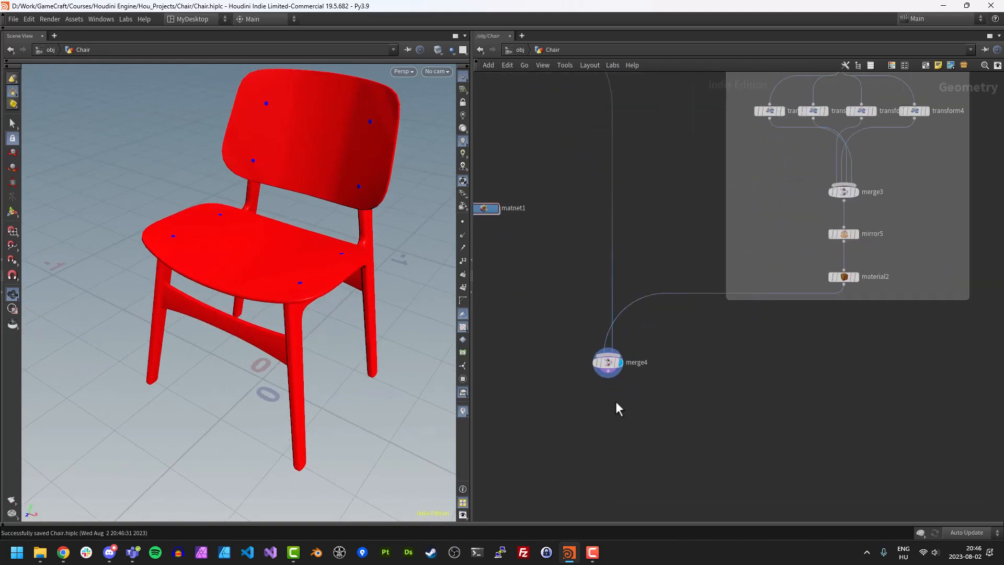
{"action": "middle_click_drag", "start_coordinate": [652, 407], "coordinate": [678, 416]}
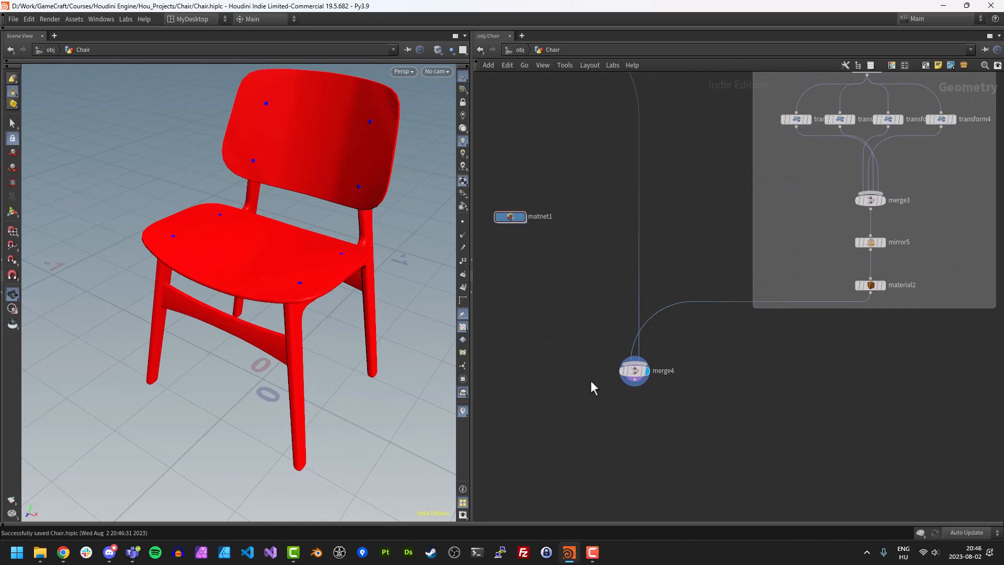
{"action": "key", "text": "Tab"}
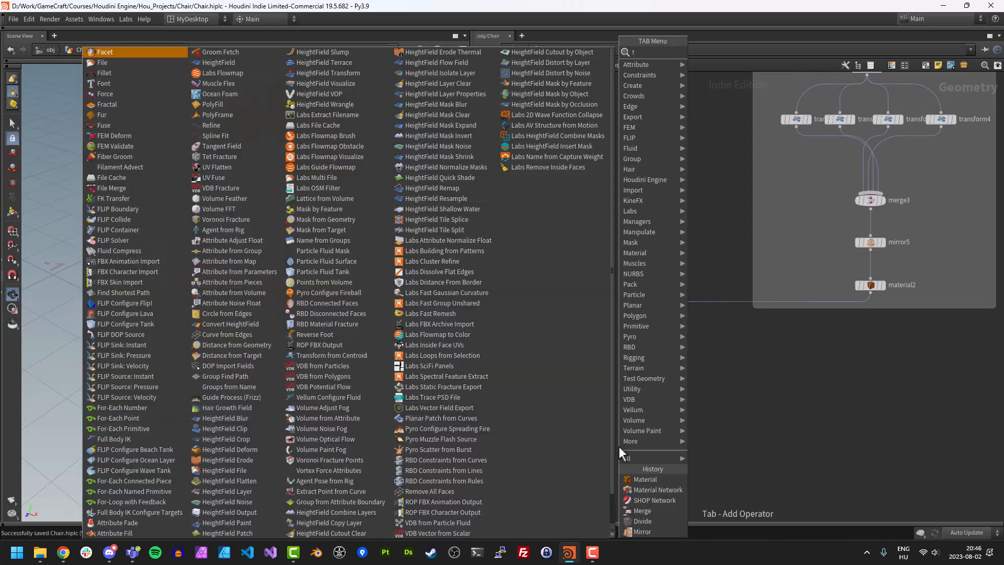
{"action": "type", "text": "fbx"}
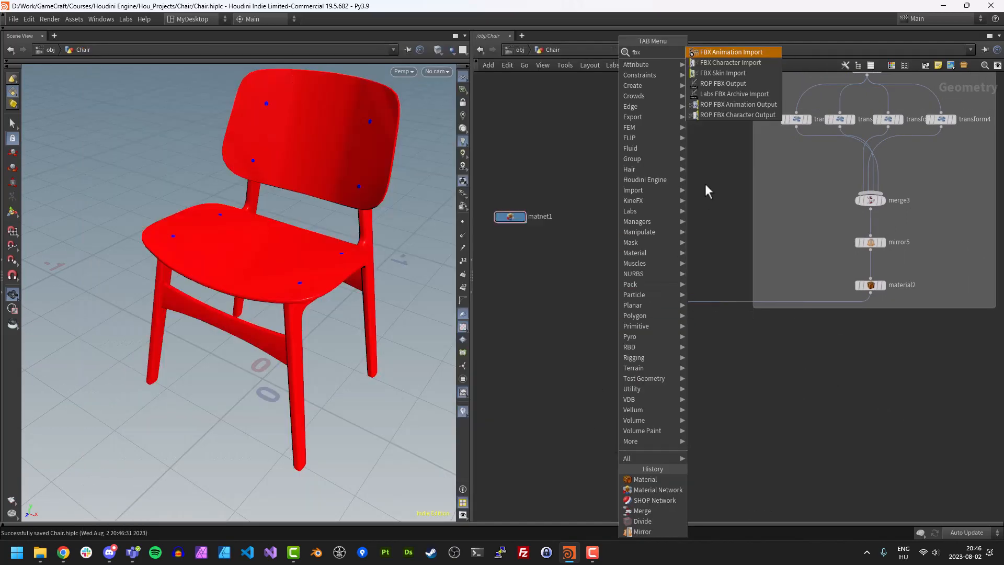
{"action": "left_click", "coordinate": [710, 83]}
{"action": "left_click", "coordinate": [635, 416]}
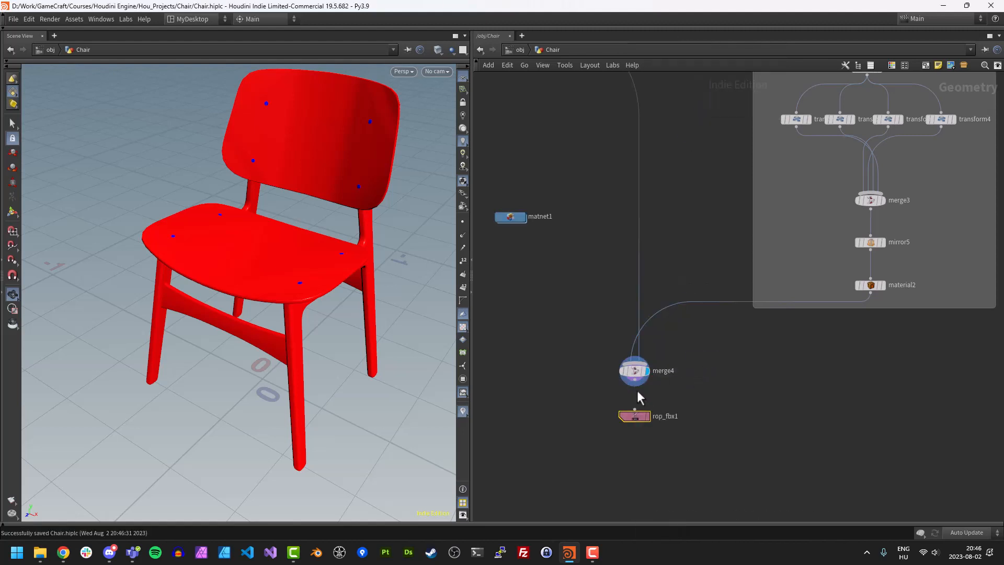
{"action": "left_click_drag", "start_coordinate": [635, 387], "coordinate": [642, 416]}
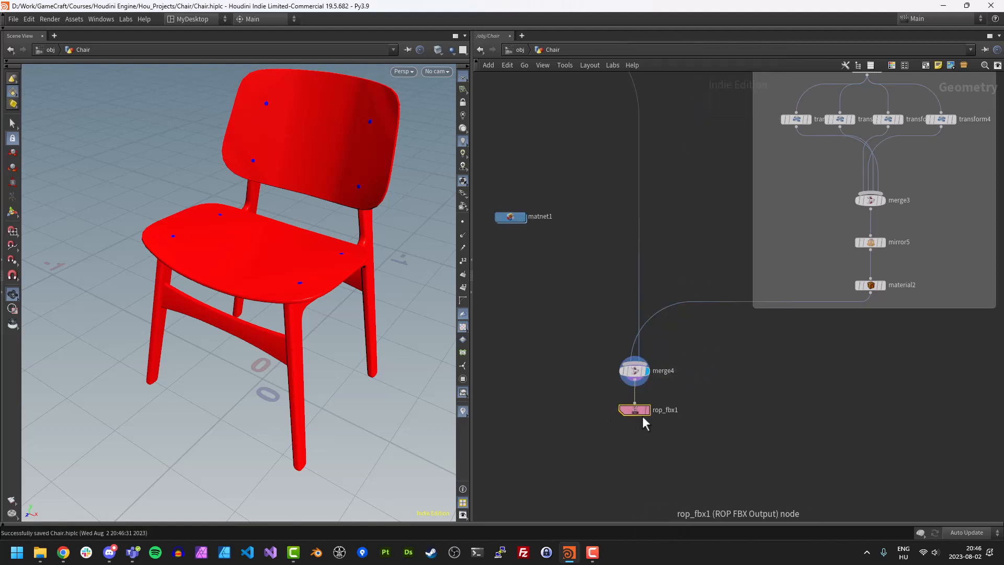
{"action": "left_click", "coordinate": [659, 412]}
Set the ROP FBX Output node's output file to $HIP/geo/Chair.fbx
{"action": "middle_click_drag", "start_coordinate": [720, 394], "coordinate": [664, 366]}
{"action": "scroll", "coordinate": [672, 340], "scroll_direction": "up", "scroll_amount": 3}
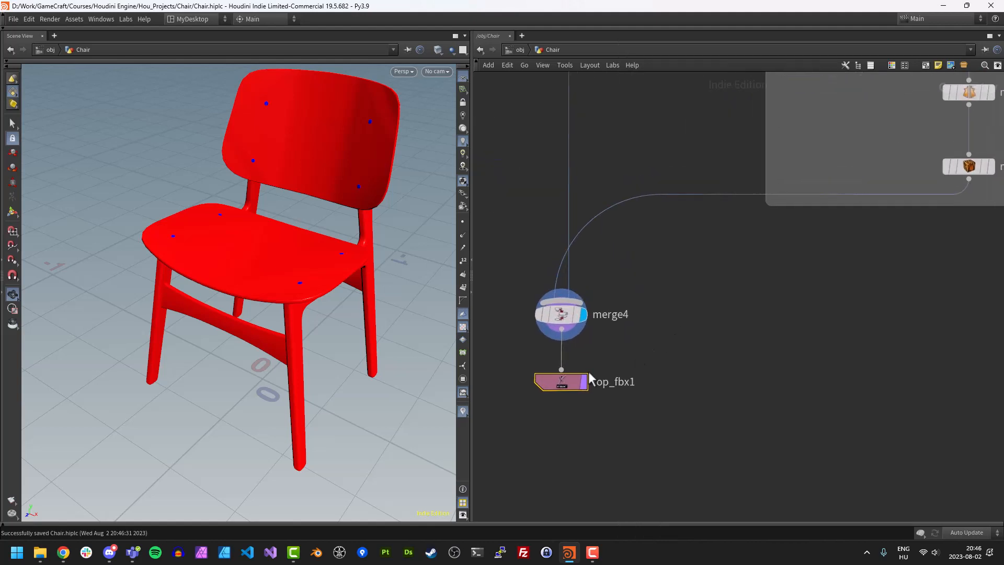
{"action": "key", "text": "p"}
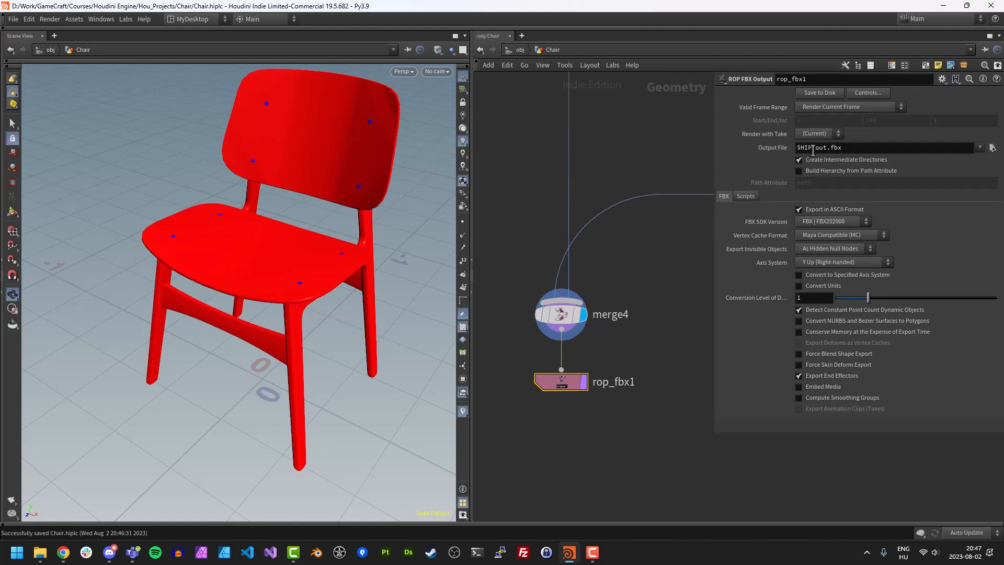
{"action": "left_click", "coordinate": [992, 147]}
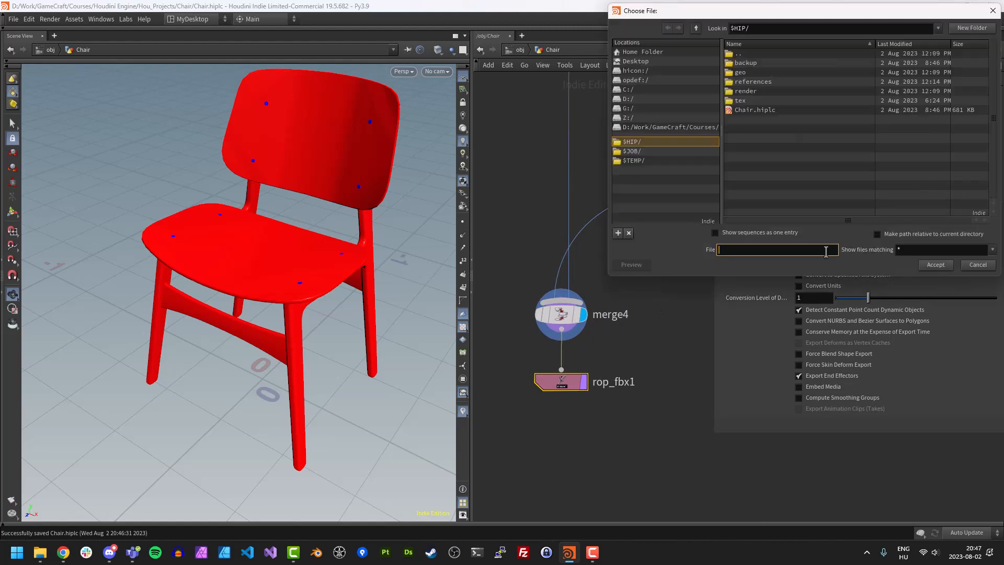
{"action": "double_click", "coordinate": [741, 73]}
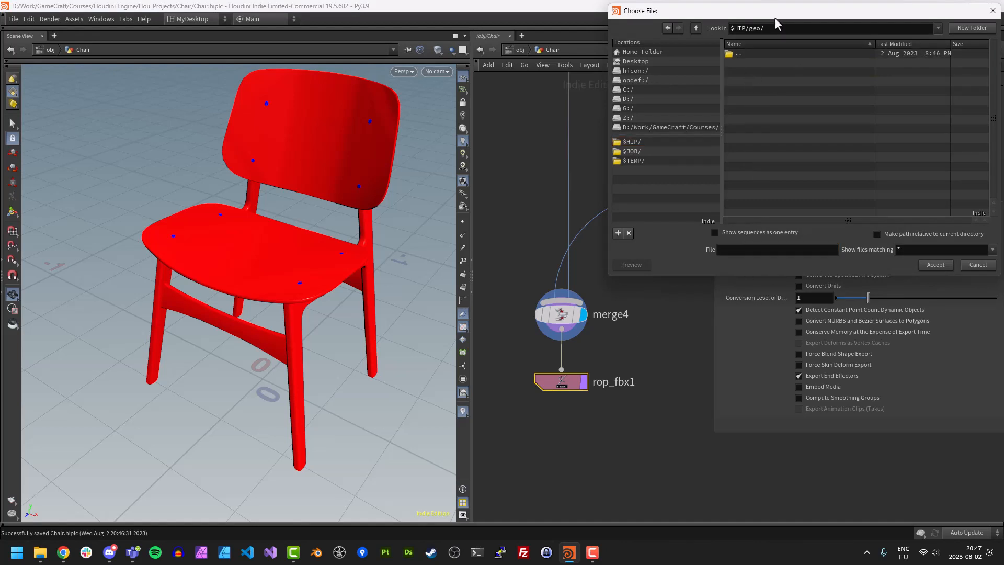
{"action": "left_click_drag", "start_coordinate": [776, 12], "coordinate": [762, 69]}
{"action": "left_click", "coordinate": [735, 306]}
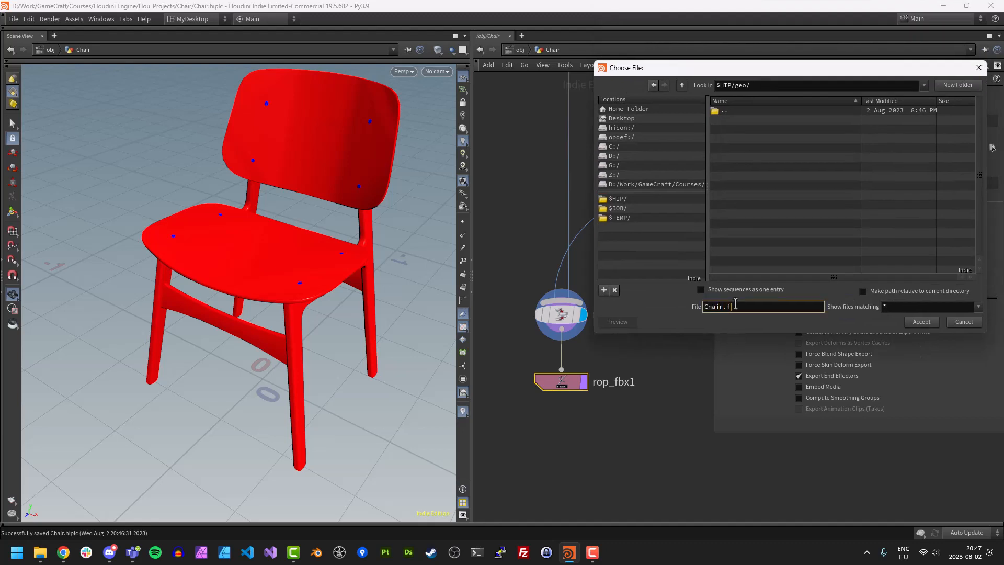
{"action": "type", "text": "Chair.fbx"}
{"action": "left_click", "coordinate": [922, 321]}
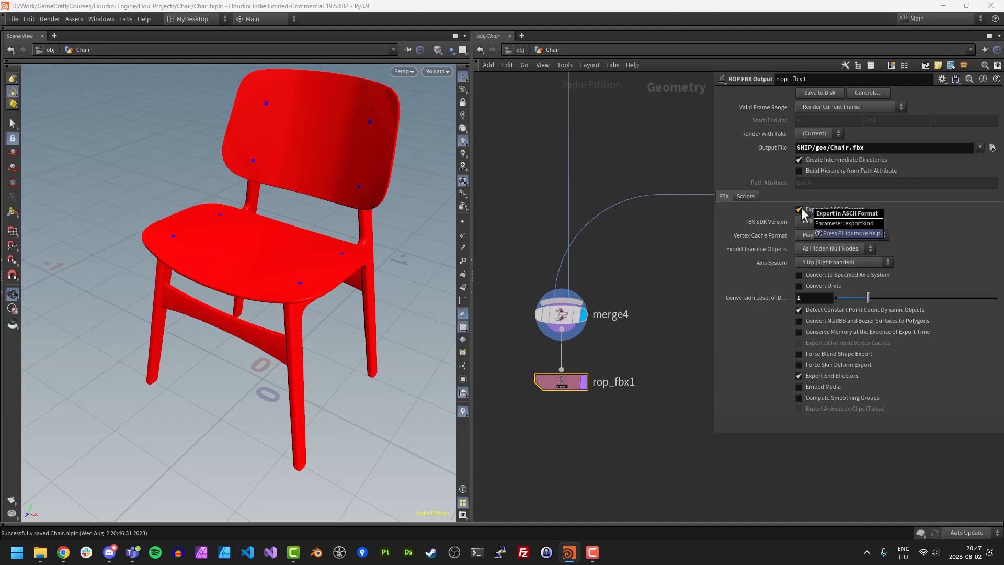
Configure the ROP FBX Output node with ASCII export off, FBX SDK version FBX201800 and Convert Units on
{"action": "left_click_drag", "start_coordinate": [650, 312], "coordinate": [557, 353]}
{"action": "left_click", "coordinate": [574, 382]}
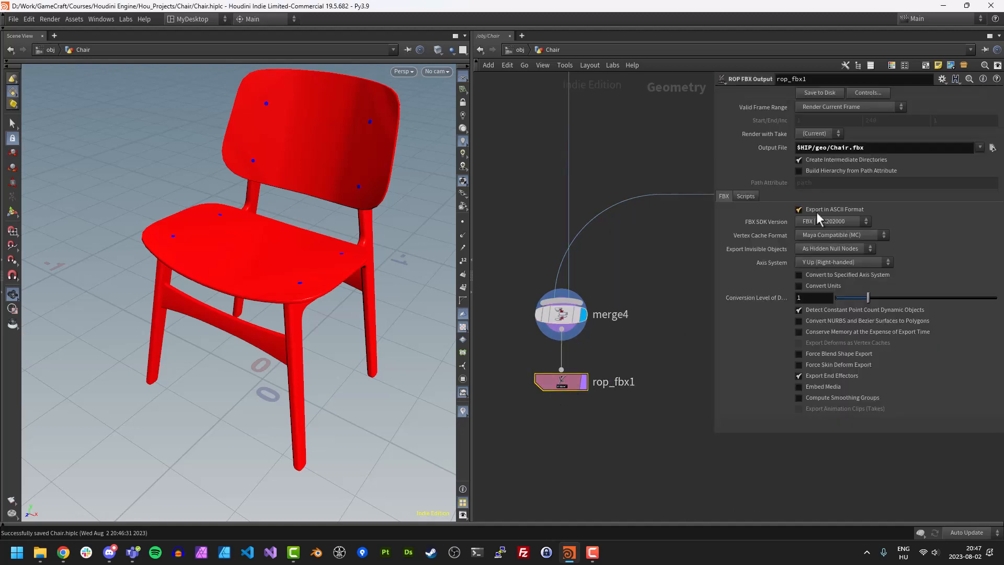
{"action": "left_click", "coordinate": [800, 211]}
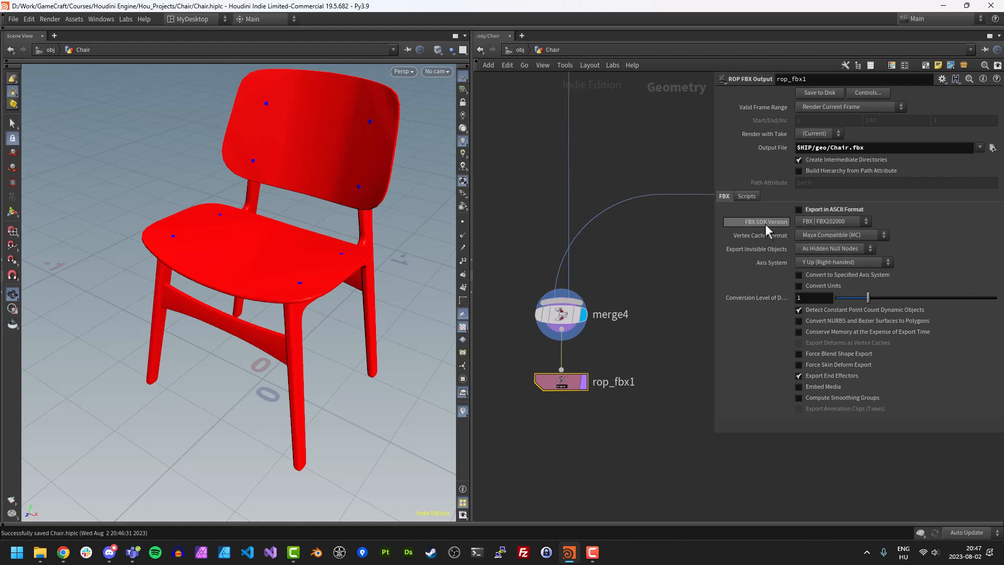
{"action": "left_click", "coordinate": [824, 222]}
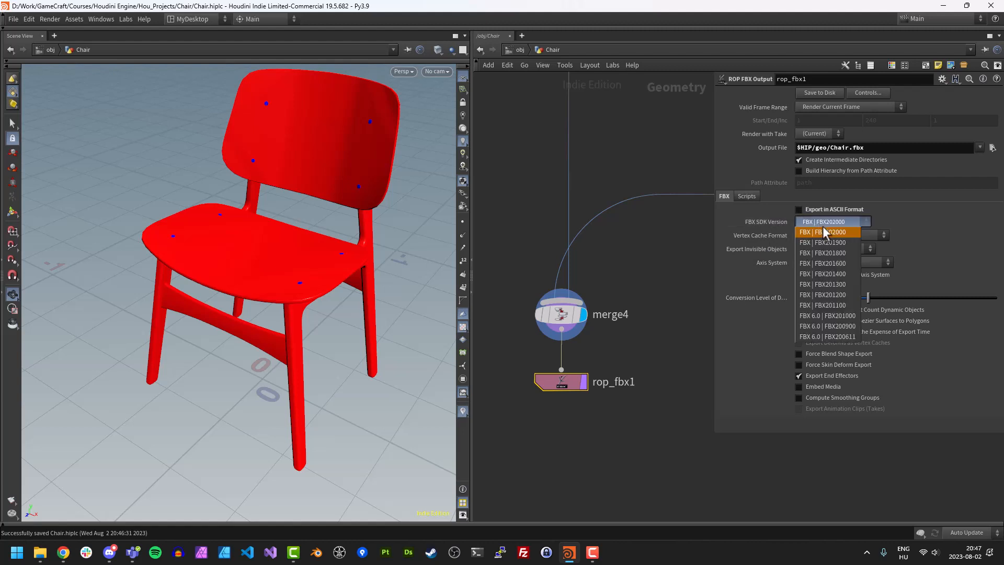
{"action": "left_click", "coordinate": [839, 253]}
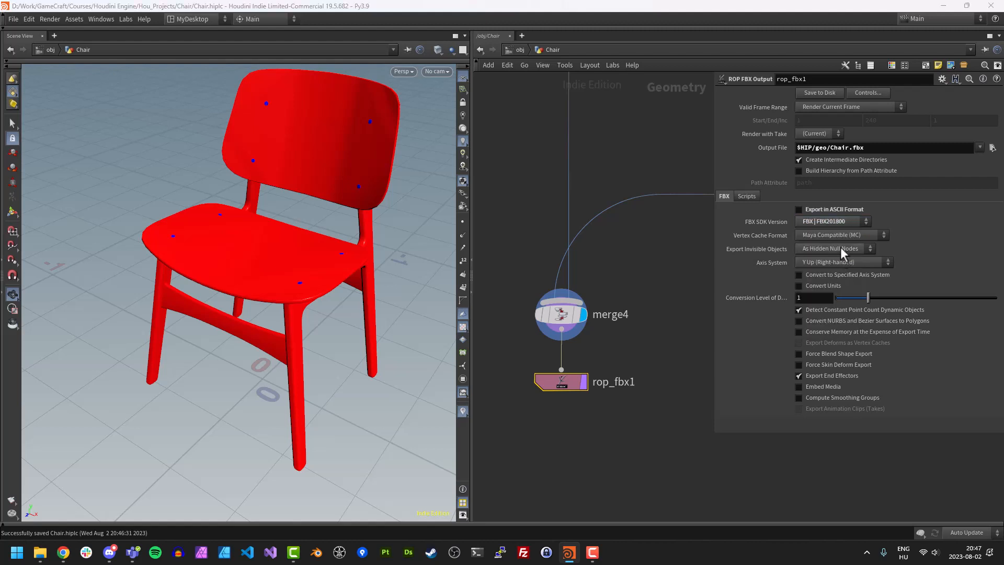
{"action": "left_click", "coordinate": [836, 220]}
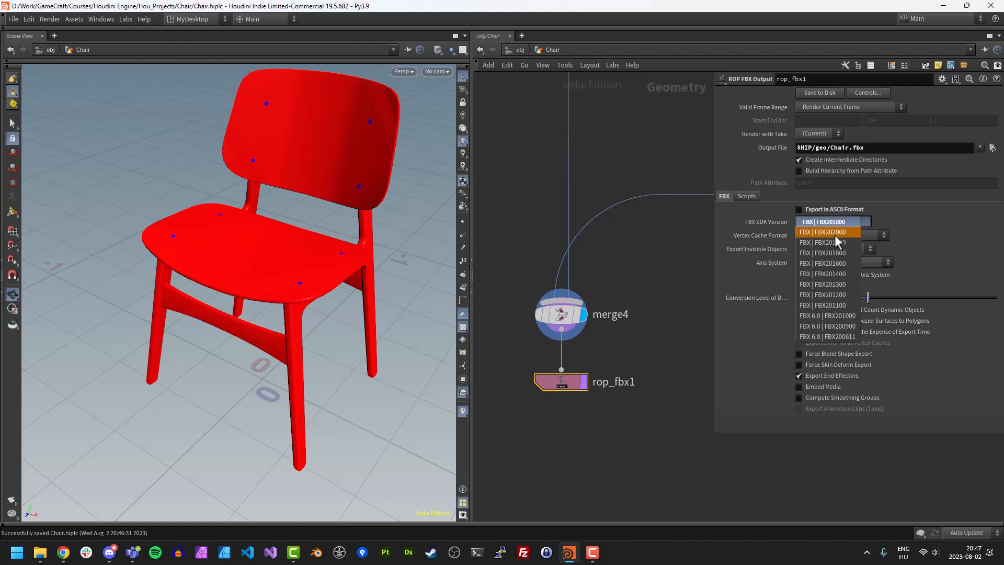
{"action": "left_click", "coordinate": [830, 253]}
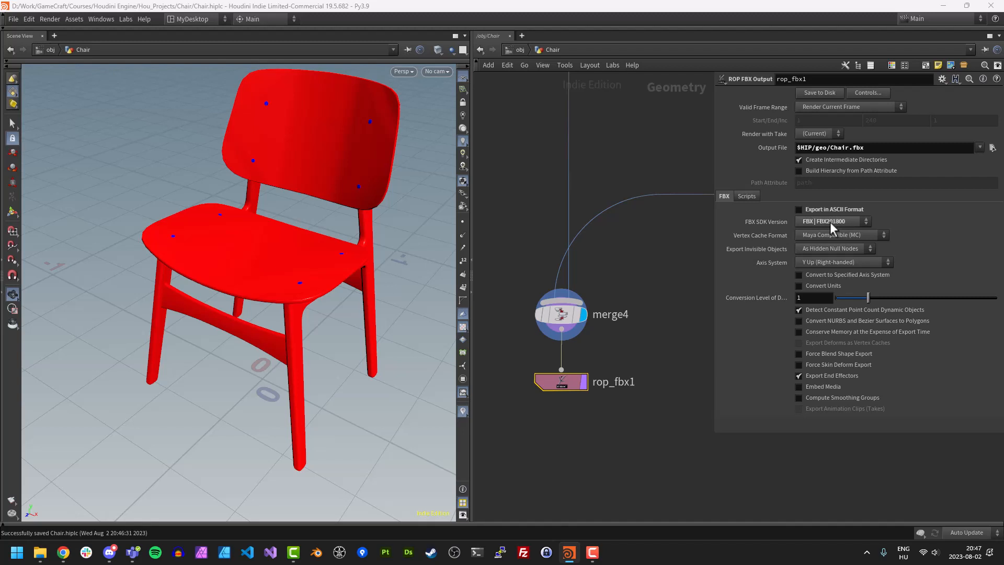
{"action": "left_click", "coordinate": [800, 287]}
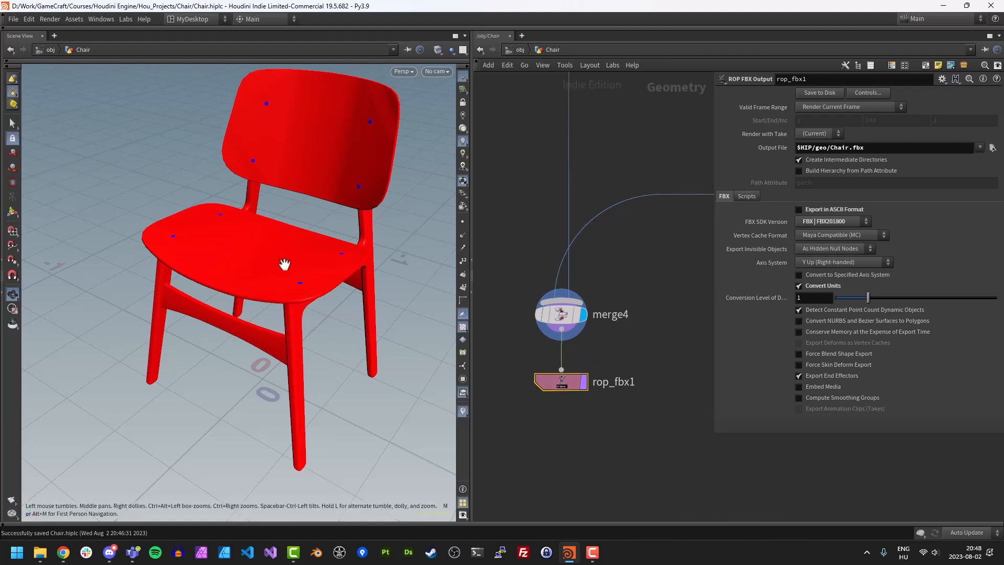
{"action": "left_click_drag", "start_coordinate": [290, 303], "coordinate": [283, 348]}
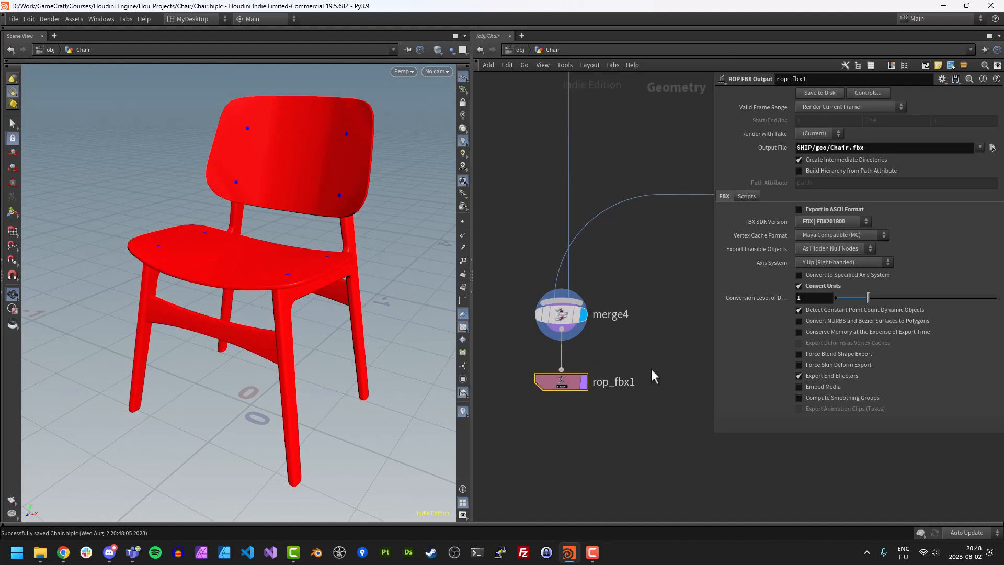
Switch to File Explorer and check the exported Chair.fbx in the Houdini Engine course's Hou_Projects/Chair/geo folder
{"action": "mouse_move", "coordinate": [40, 552]}
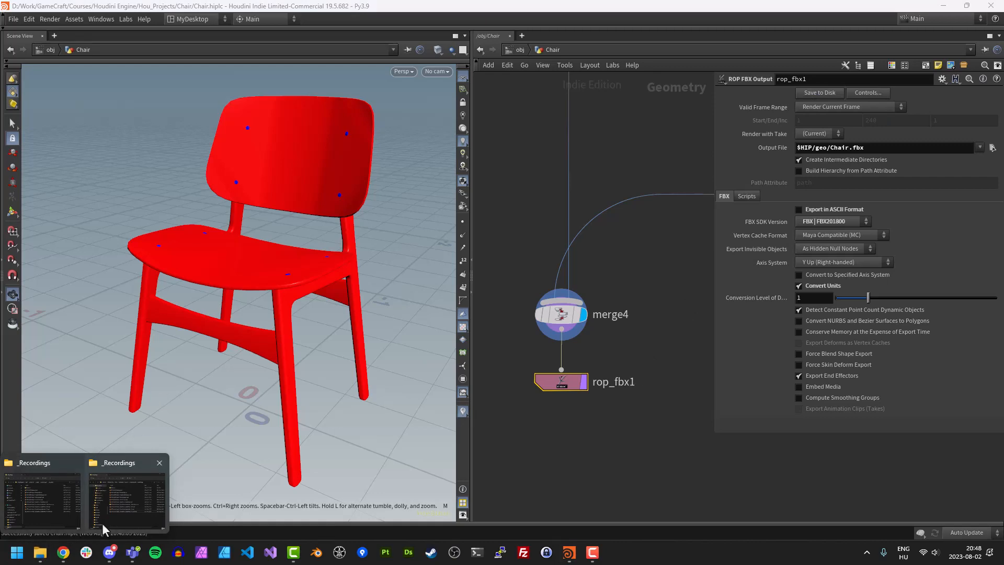
{"action": "left_click", "coordinate": [32, 490]}
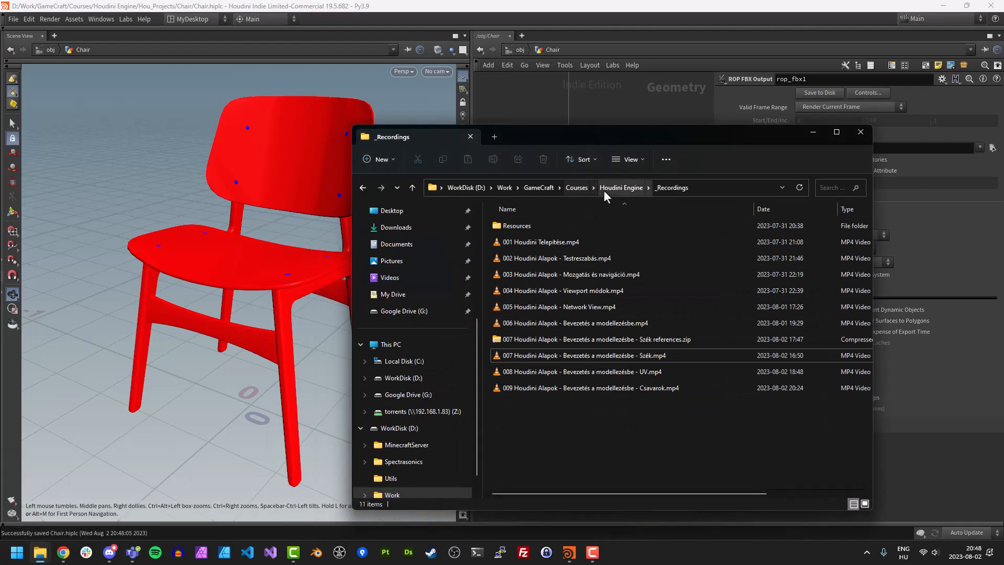
{"action": "left_click", "coordinate": [604, 190]}
{"action": "left_click", "coordinate": [577, 187]}
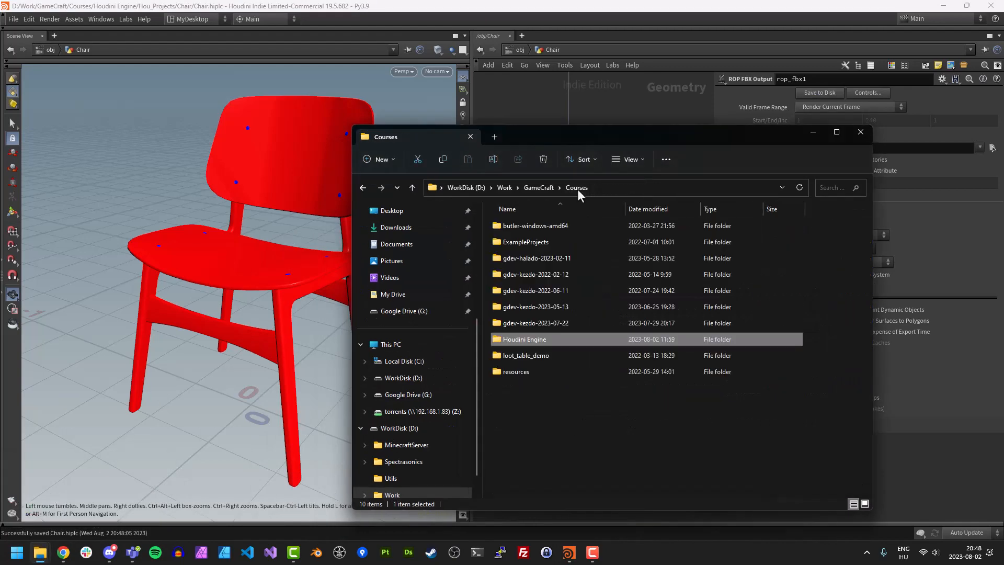
{"action": "double_click", "coordinate": [517, 340]}
{"action": "left_click", "coordinate": [528, 259]}
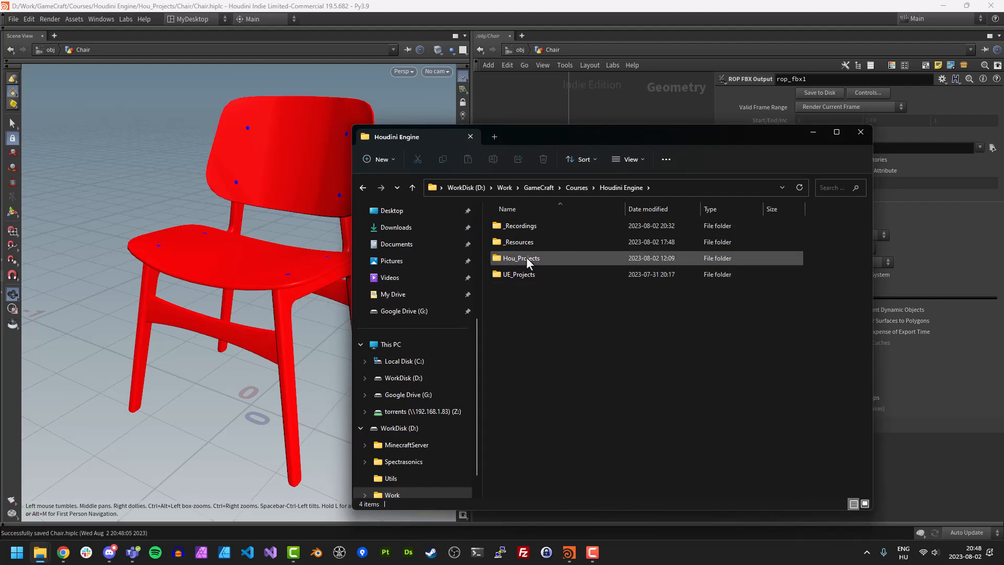
{"action": "double_click", "coordinate": [527, 259]}
{"action": "double_click", "coordinate": [526, 230]}
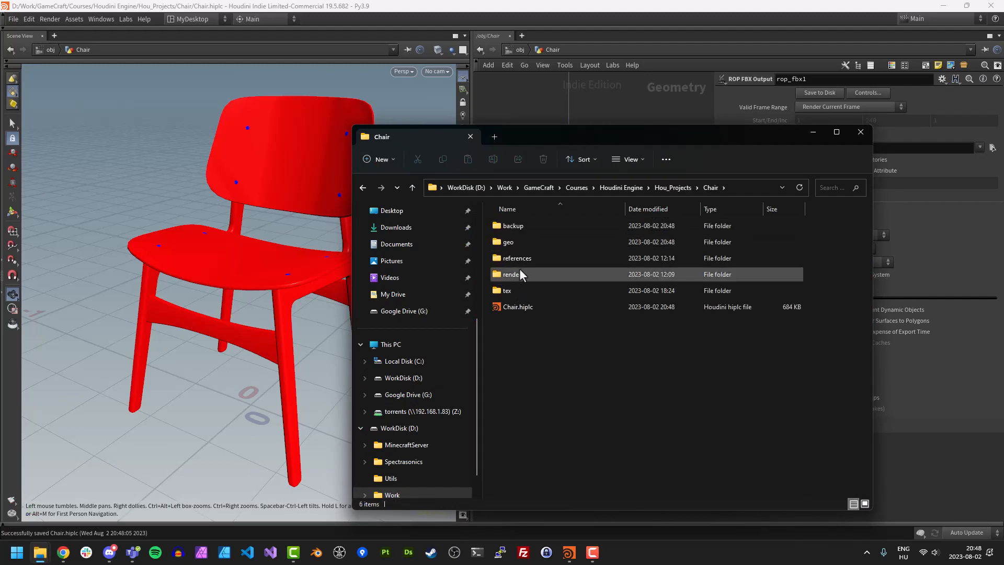
{"action": "double_click", "coordinate": [510, 242]}
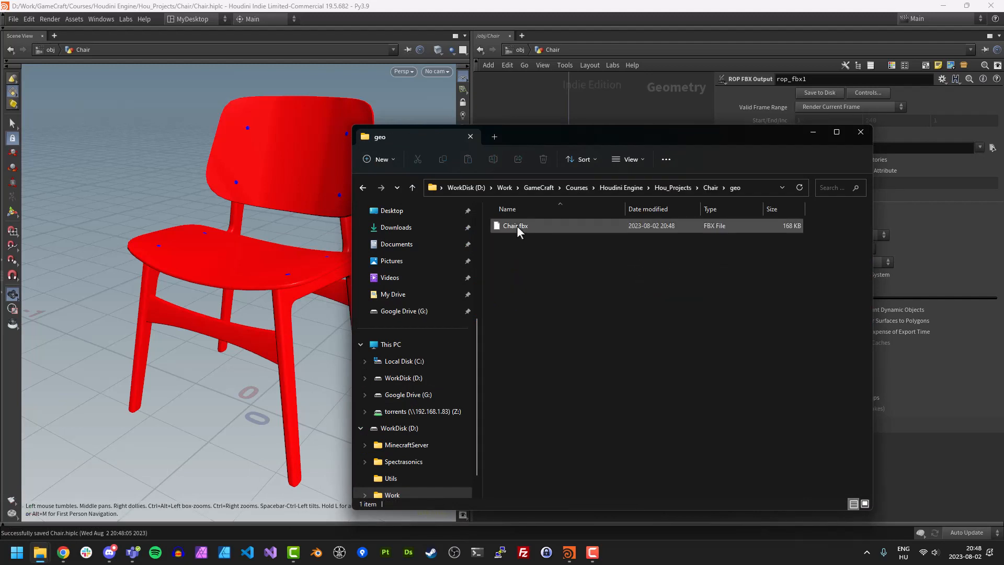
{"action": "left_click", "coordinate": [812, 132]}
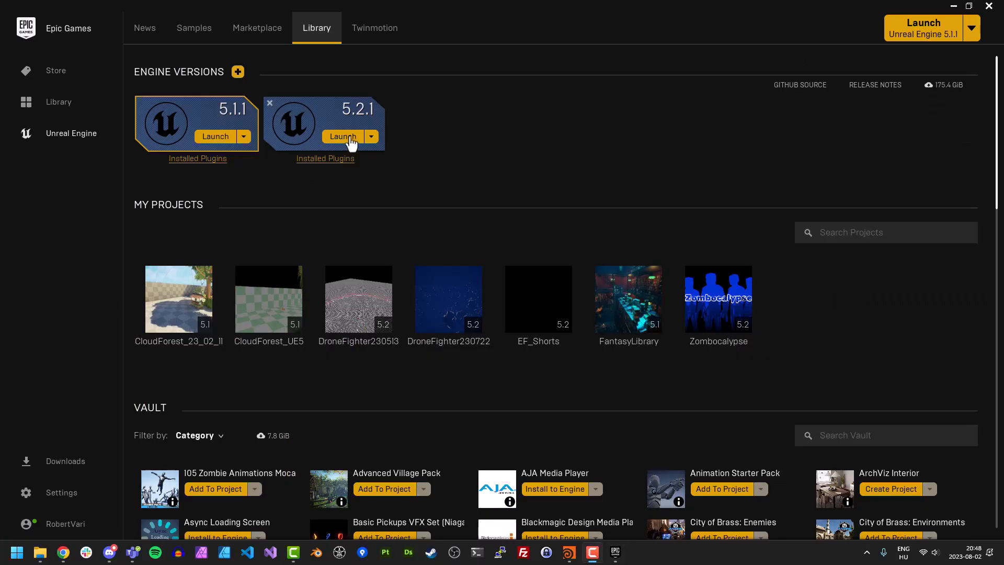
Launch Unreal Engine 5.2.1 from the Epic Games Launcher and copy the path of the course's UE_Projects folder in File Explorer
{"action": "left_click", "coordinate": [339, 141]}
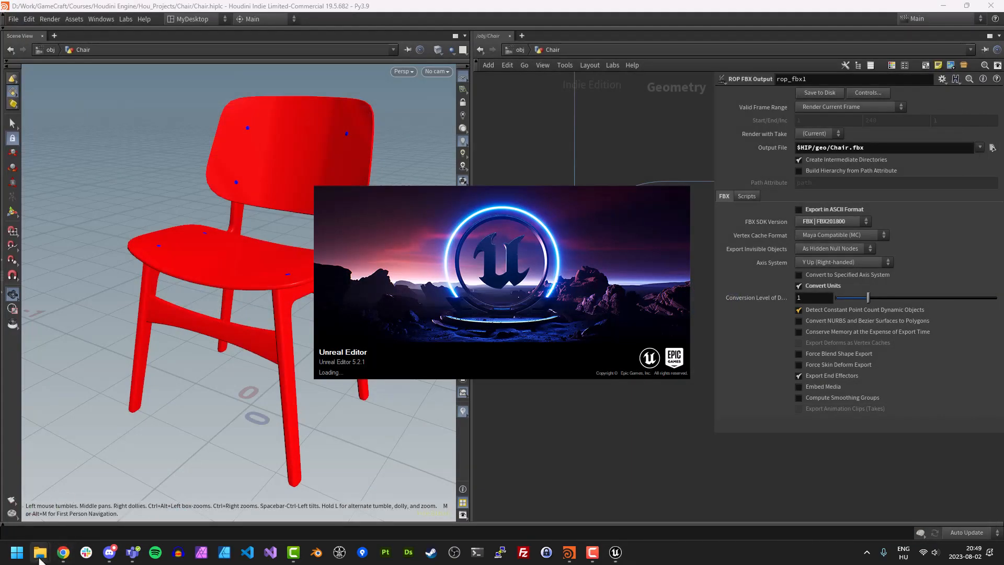
{"action": "mouse_move", "coordinate": [39, 555]}
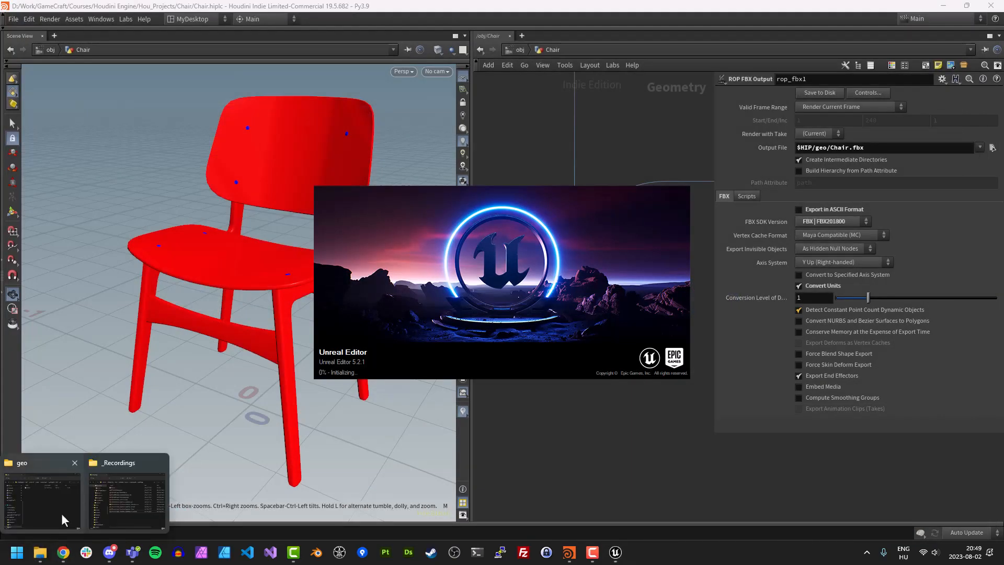
{"action": "left_click", "coordinate": [64, 518]}
{"action": "left_click", "coordinate": [664, 187]}
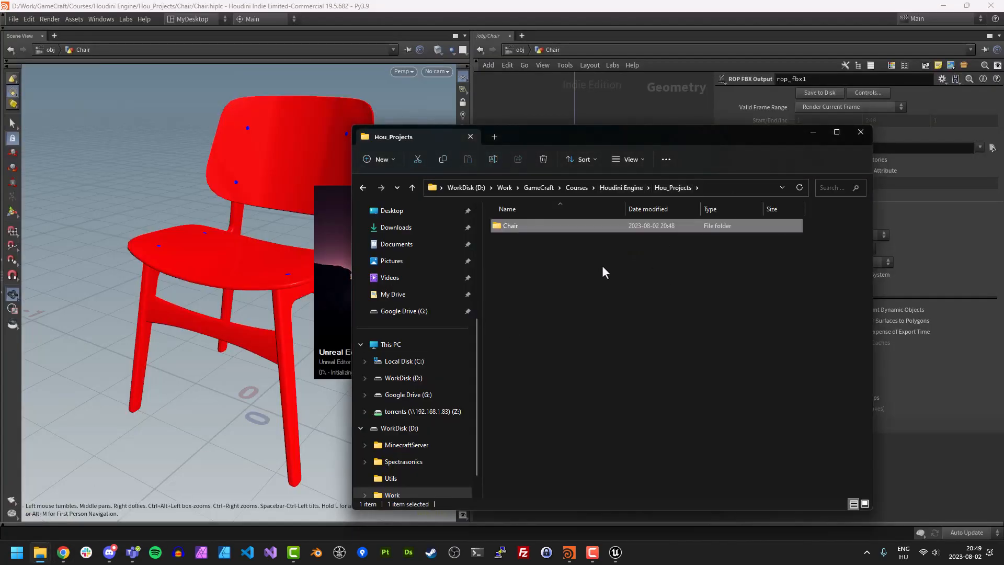
{"action": "left_click", "coordinate": [621, 188]}
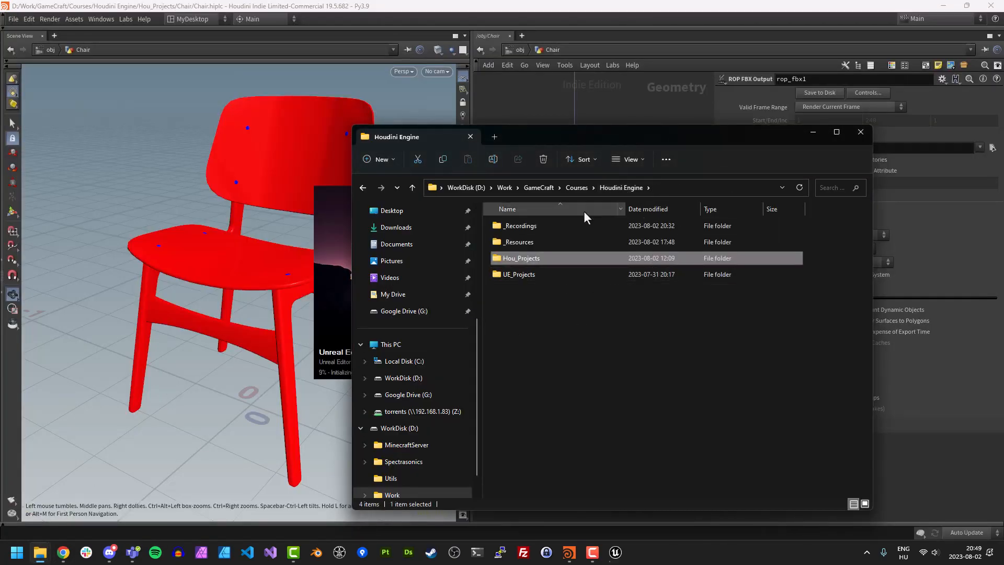
{"action": "double_click", "coordinate": [514, 277]}
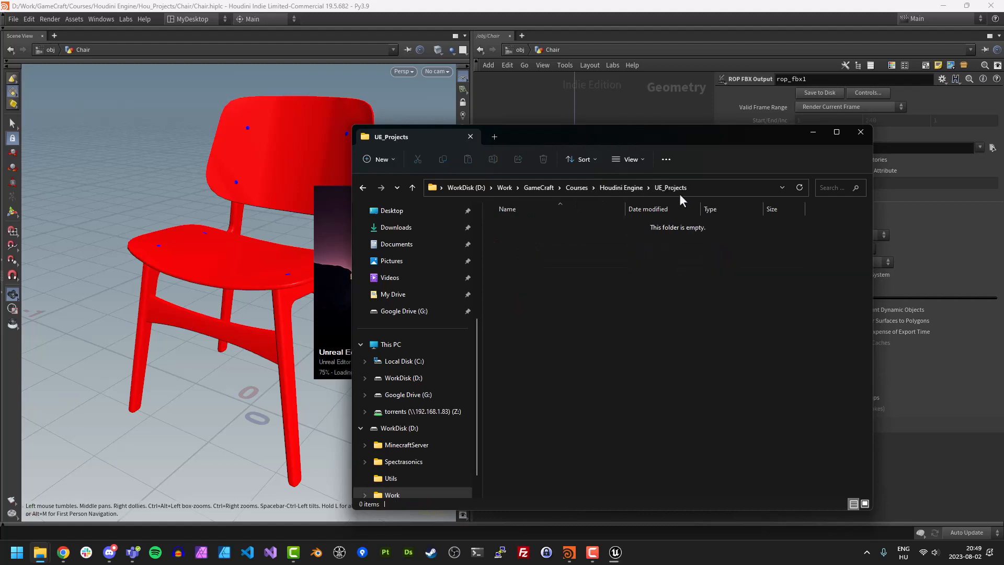
{"action": "left_click", "coordinate": [701, 191]}
{"action": "key", "text": "ctrl+c"}
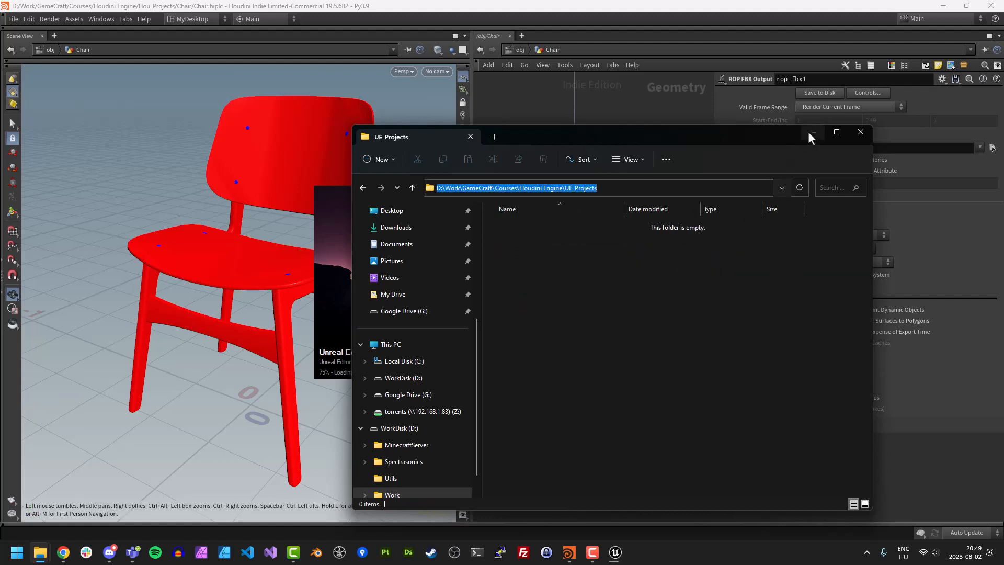
{"action": "left_click", "coordinate": [811, 134]}
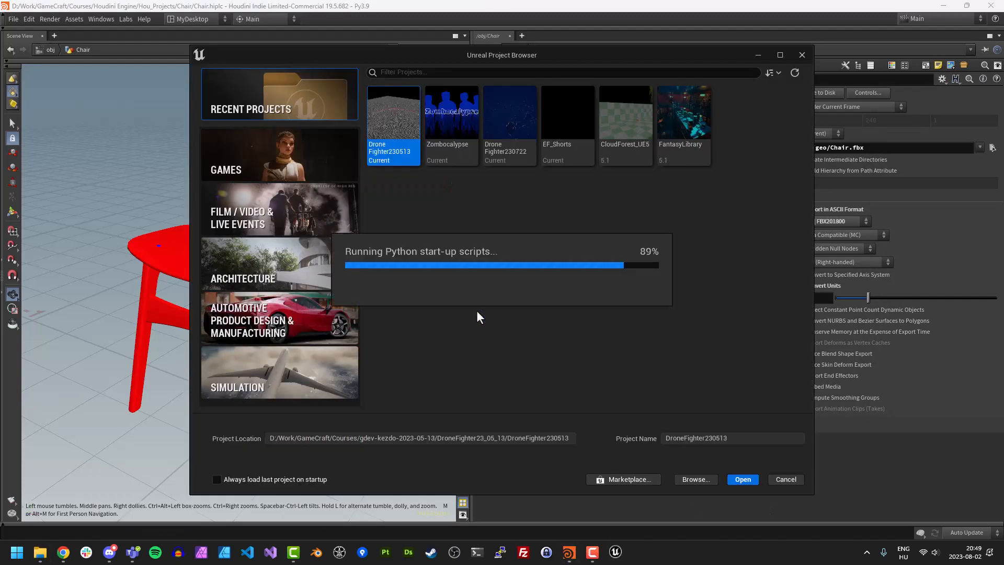
Create a blank Games project named Chair in D:\Work\GameCraft\Courses\Houdini Engine\UE_Projects
{"action": "left_click", "coordinate": [280, 155]}
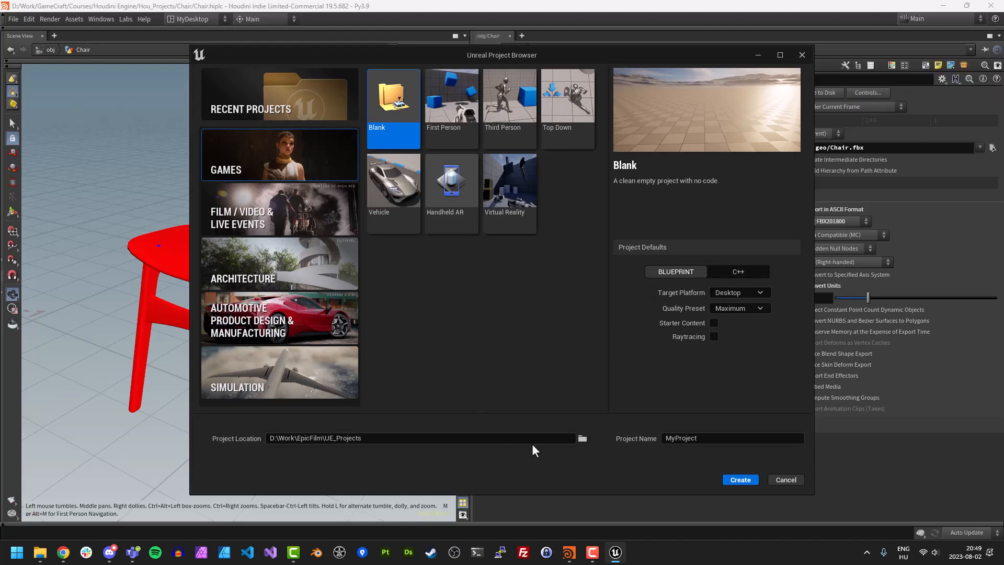
{"action": "left_click", "coordinate": [582, 438]}
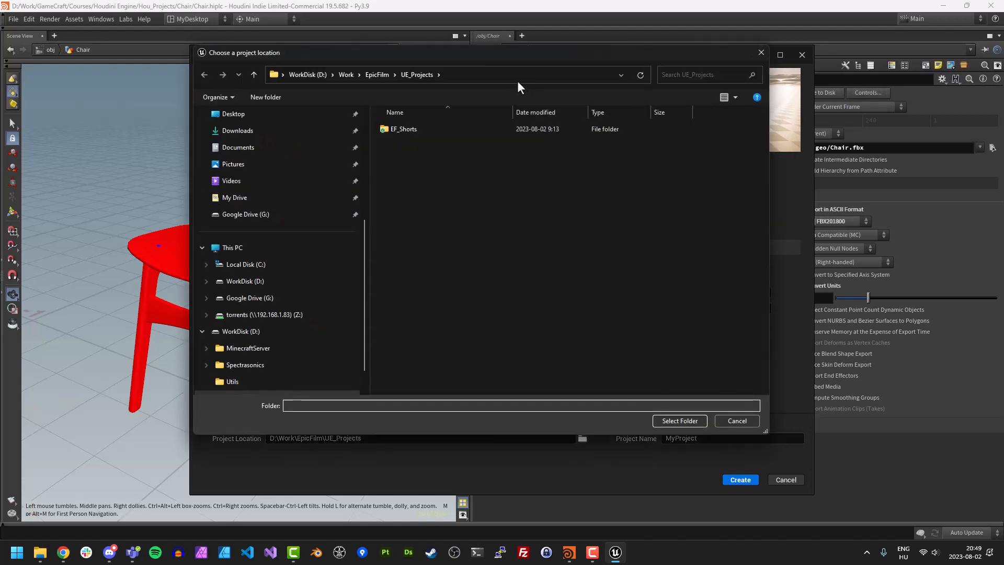
{"action": "left_click", "coordinate": [516, 81]}
{"action": "key", "text": "ctrl+v"}
{"action": "key", "text": "Return"}
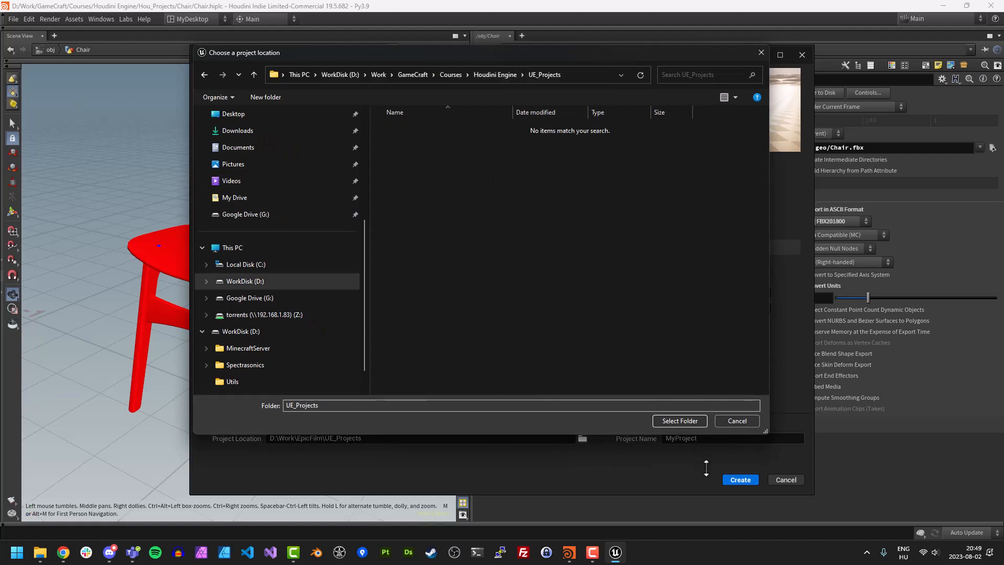
{"action": "left_click", "coordinate": [683, 421]}
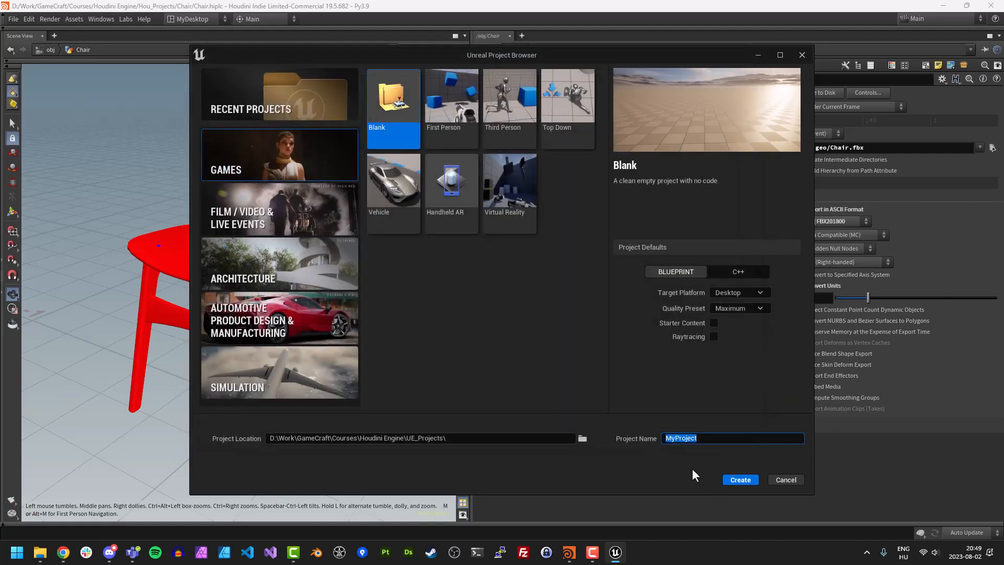
{"action": "type", "text": "Chair"}
{"action": "left_click", "coordinate": [729, 479]}
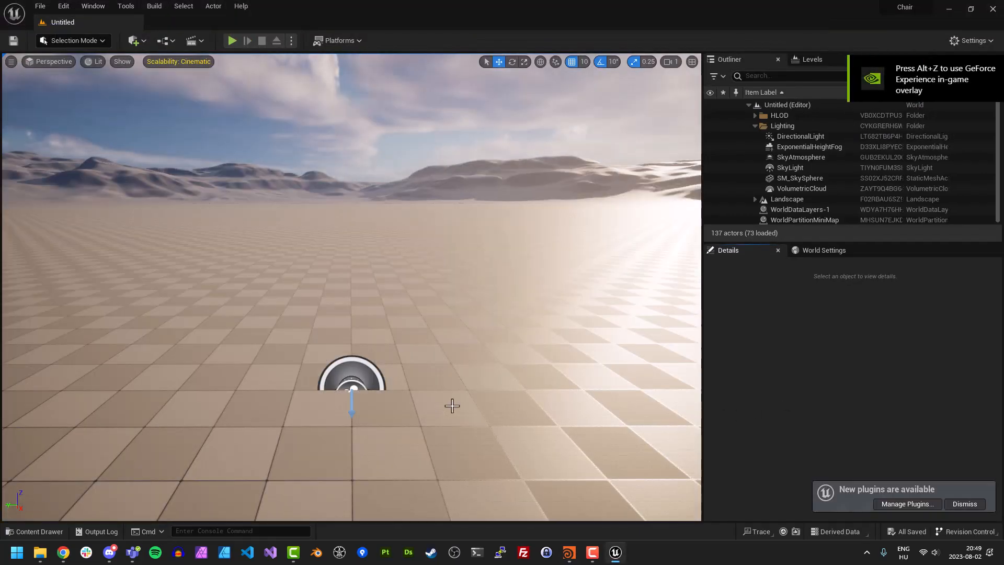
Create a new level from the Basic template and collapse its Lighting folder in the Outliner
{"action": "key", "text": "e"}
{"action": "right_click_drag", "start_coordinate": [496, 363], "coordinate": [314, 242]}
{"action": "scroll", "coordinate": [401, 362], "scroll_direction": "up", "scroll_amount": 3}
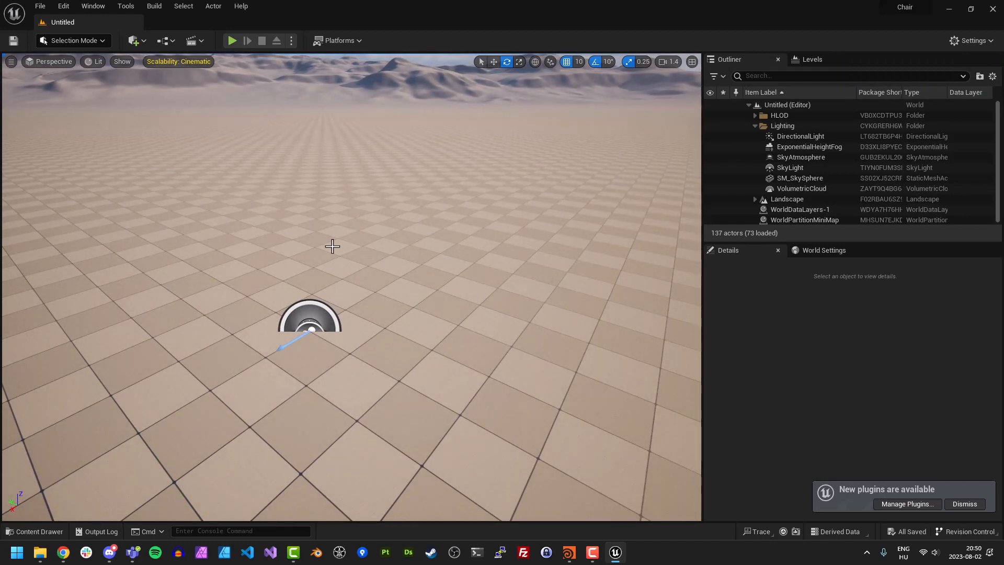
{"action": "key", "text": "ctrl+n"}
{"action": "left_click", "coordinate": [504, 212]}
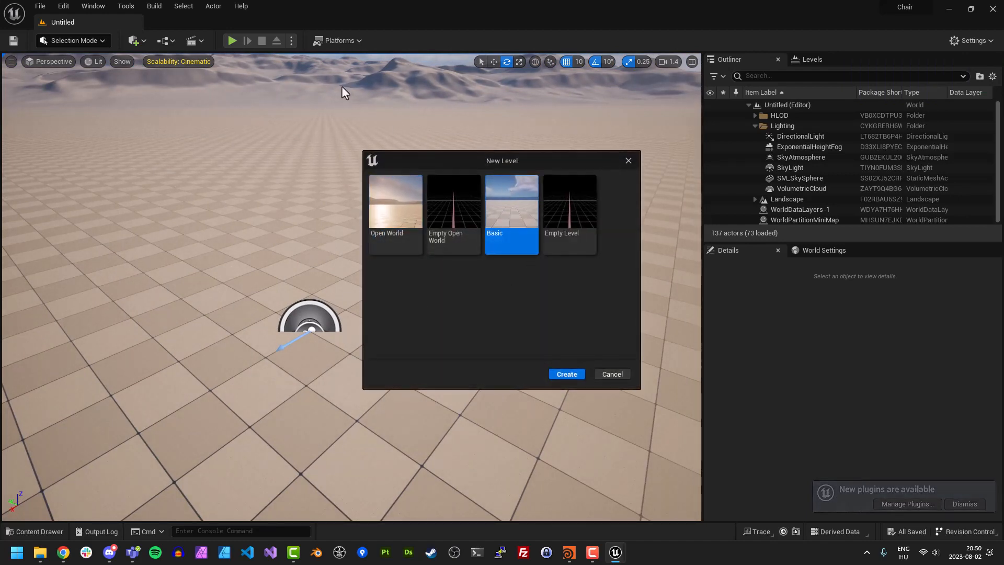
{"action": "left_click", "coordinate": [566, 373]}
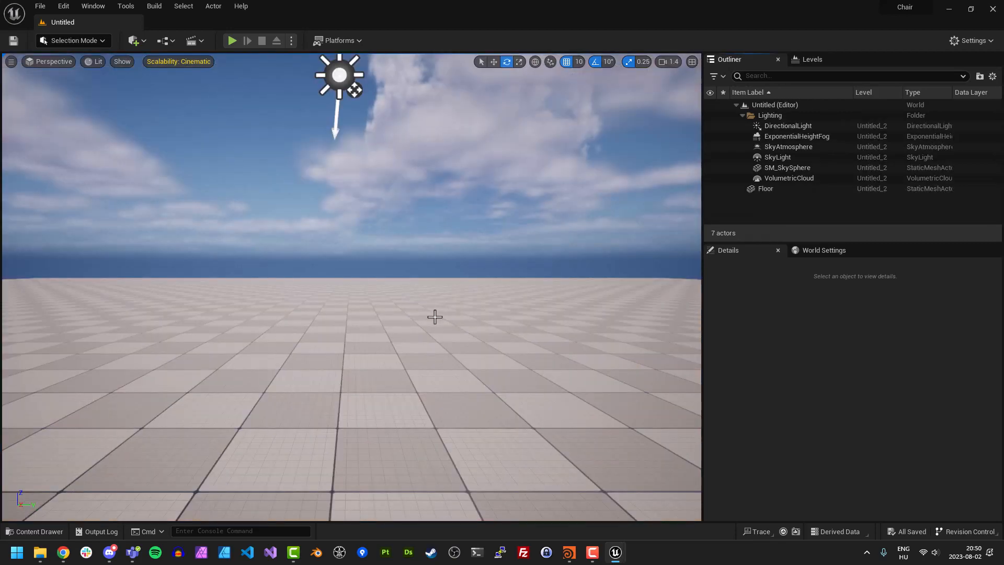
{"action": "right_click_drag", "start_coordinate": [460, 322], "coordinate": [345, 361]}
{"action": "left_click", "coordinate": [742, 115]}
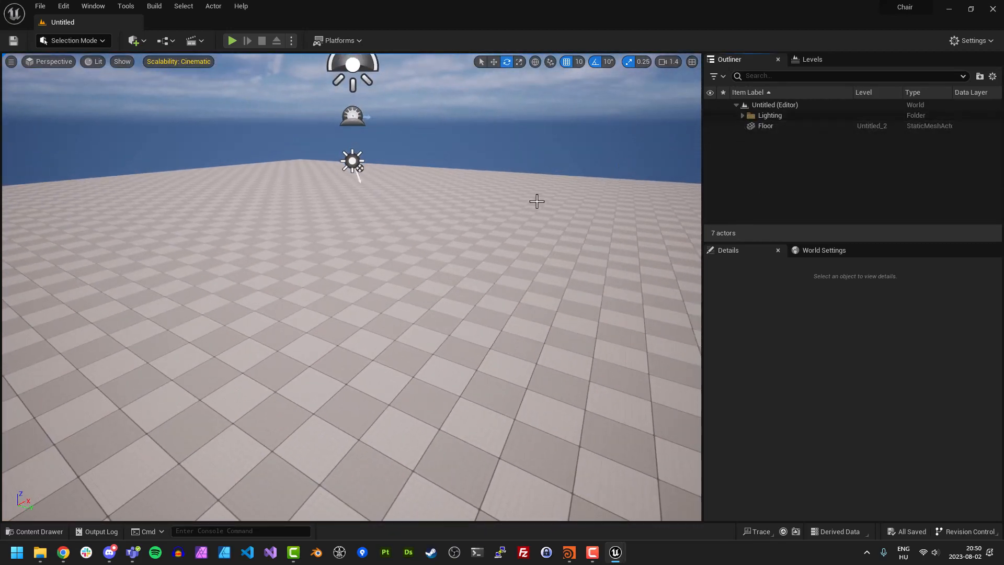
{"action": "right_click_drag", "start_coordinate": [536, 200], "coordinate": [521, 209]}
Bring Chair.fbx from the course's Hou_Projects/Chair/geo folder into the Chair project's Content folder, up to the FBX import options
{"action": "key", "text": "ctrl+space"}
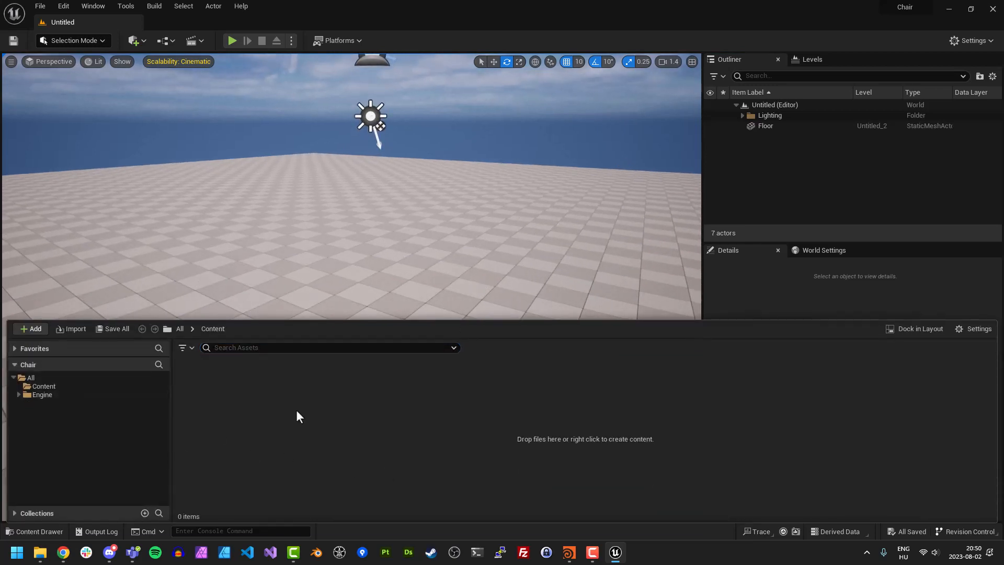
{"action": "left_click", "coordinate": [38, 386]}
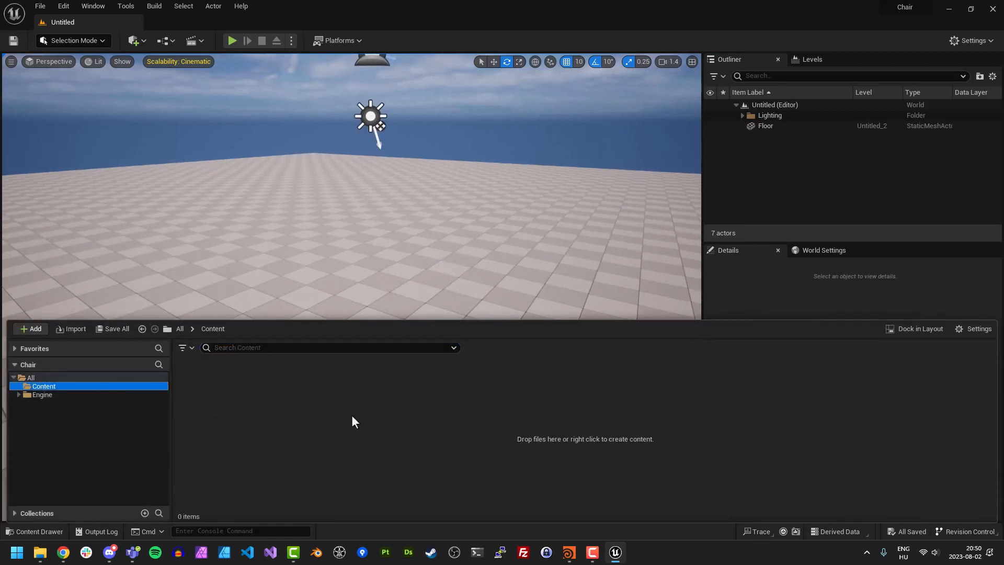
{"action": "mouse_move", "coordinate": [41, 552]}
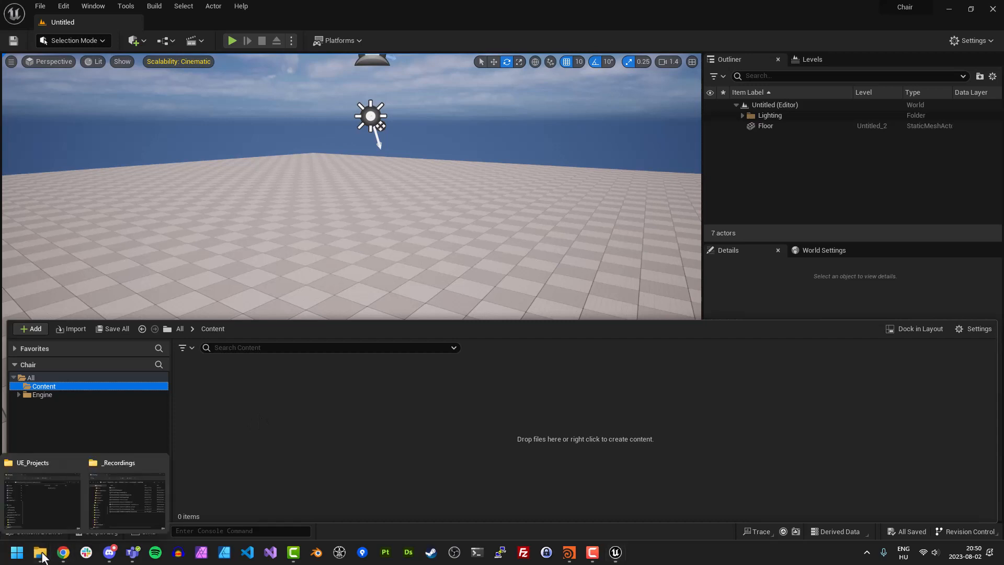
{"action": "left_click", "coordinate": [54, 506]}
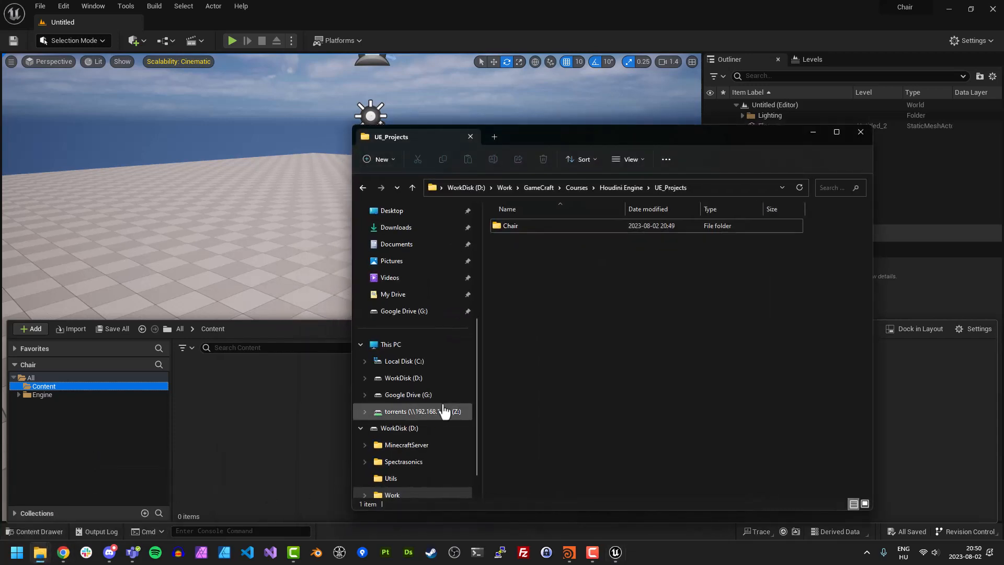
{"action": "left_click", "coordinate": [630, 191]}
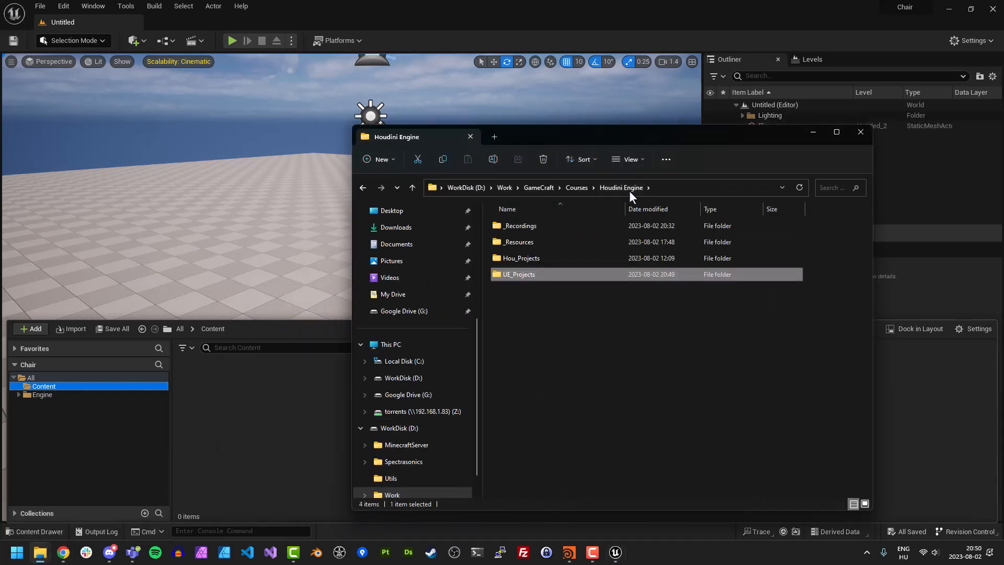
{"action": "double_click", "coordinate": [525, 261]}
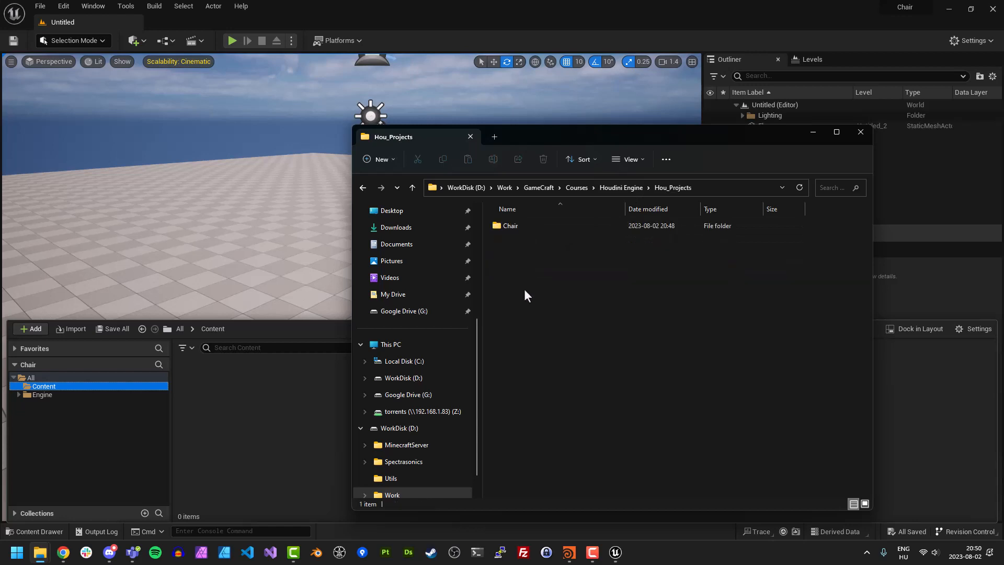
{"action": "double_click", "coordinate": [518, 227]}
{"action": "left_click", "coordinate": [533, 243]}
{"action": "double_click", "coordinate": [532, 244]}
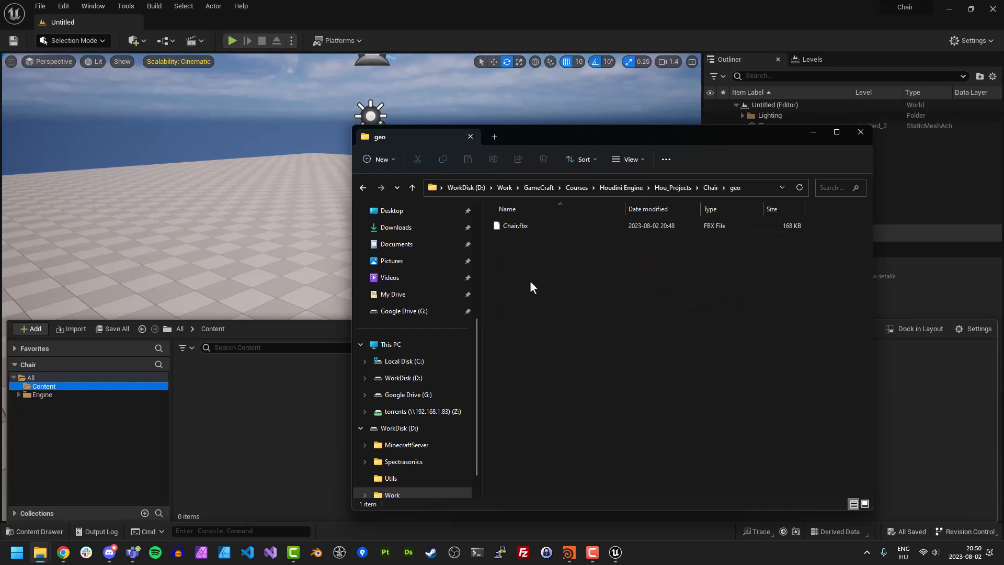
{"action": "left_click_drag", "start_coordinate": [516, 227], "coordinate": [248, 422]}
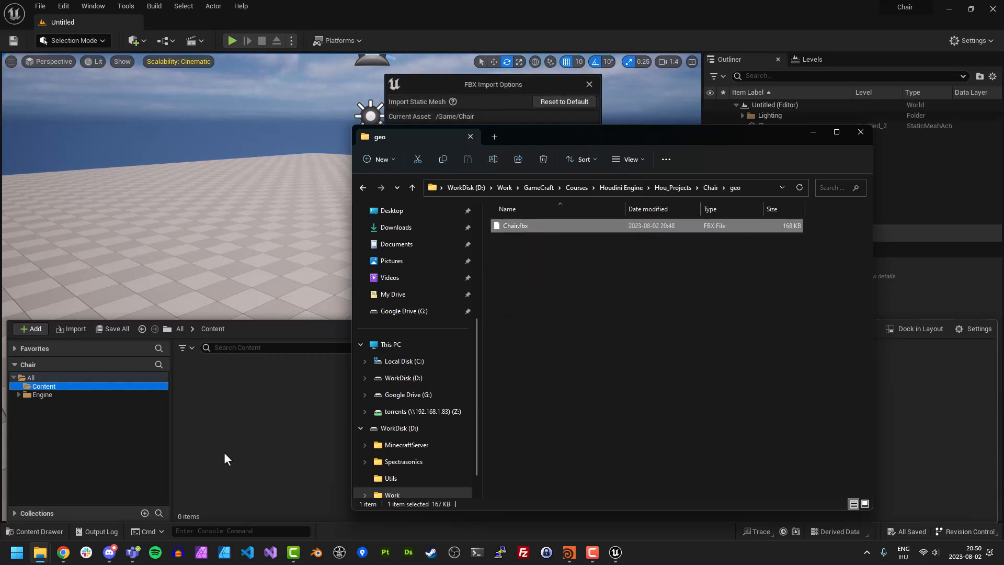
{"action": "left_click", "coordinate": [472, 87]}
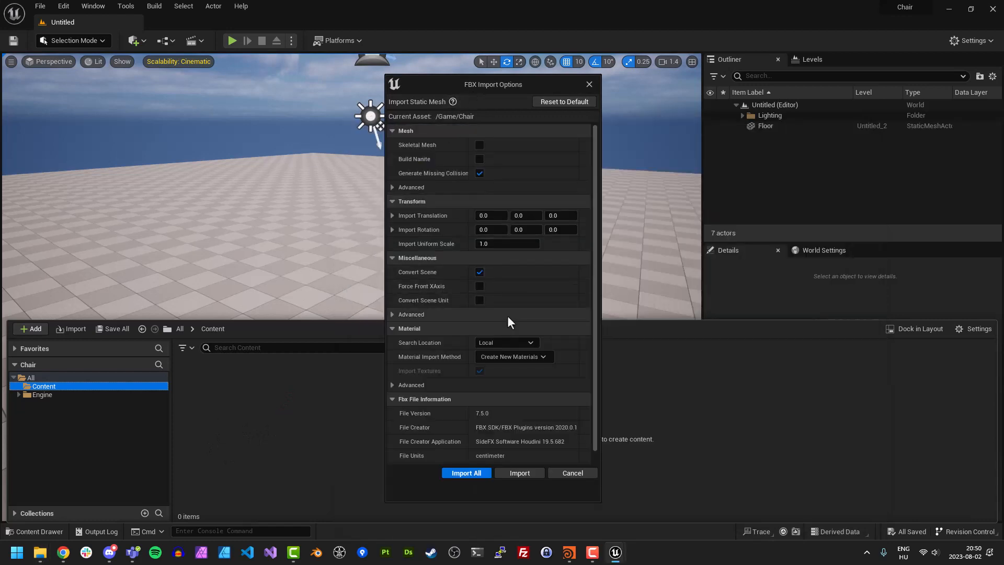
Import the chair mesh with the material import method set to Do Not Create Material and the material search location to Do Not Search
{"action": "scroll", "coordinate": [507, 319], "scroll_direction": "down", "scroll_amount": 1}
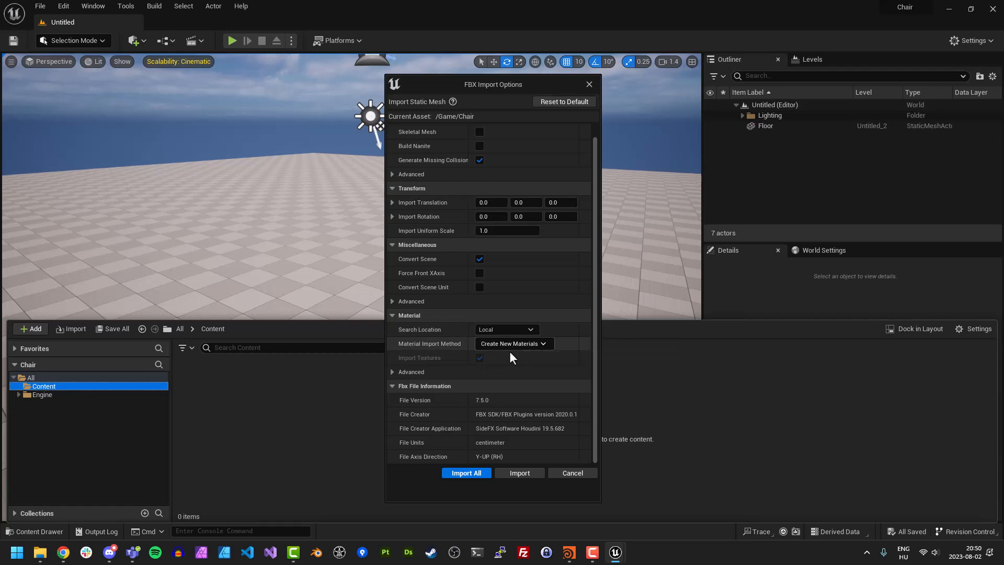
{"action": "scroll", "coordinate": [446, 358], "scroll_direction": "up", "scroll_amount": 1}
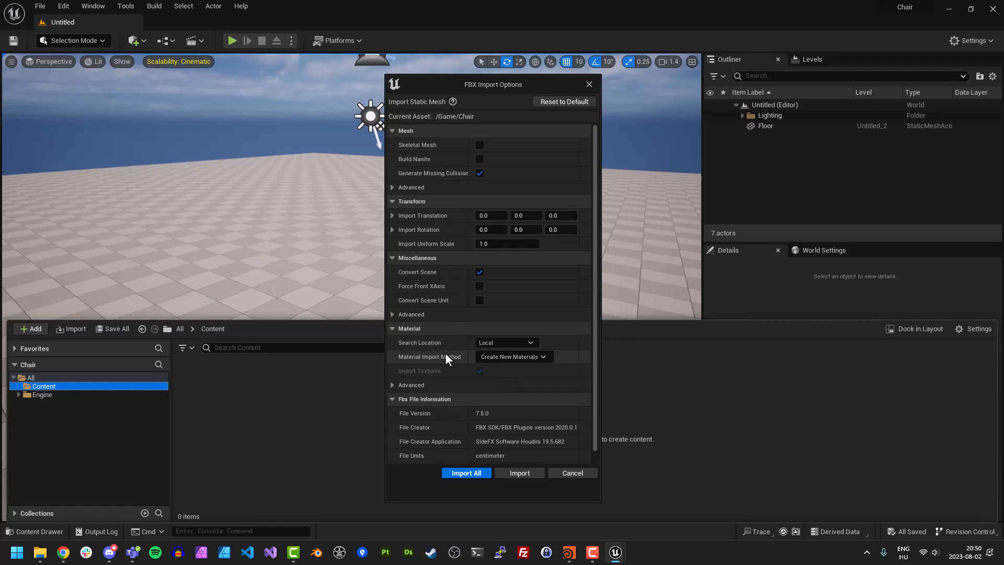
{"action": "left_click", "coordinate": [495, 357]}
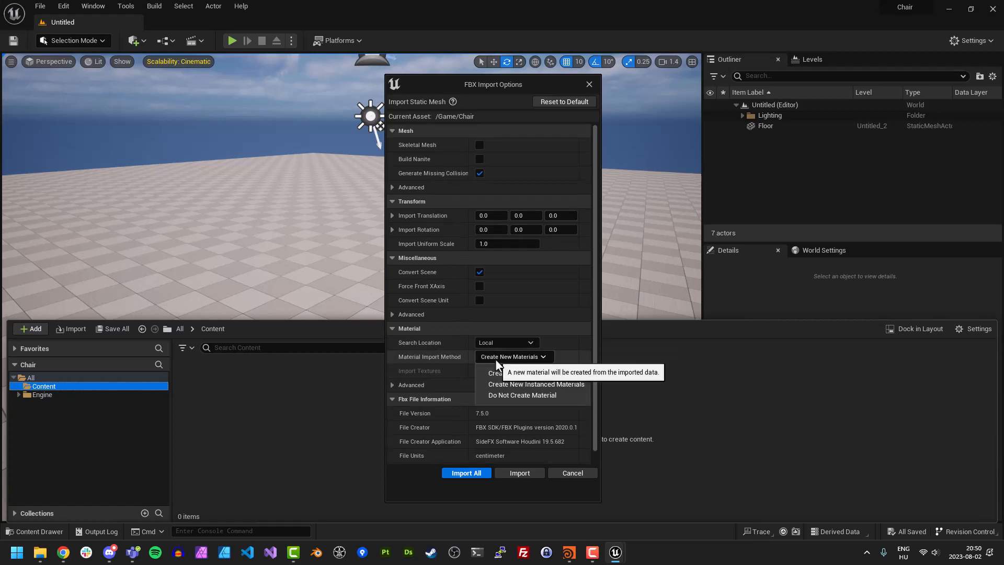
{"action": "left_click", "coordinate": [501, 396]}
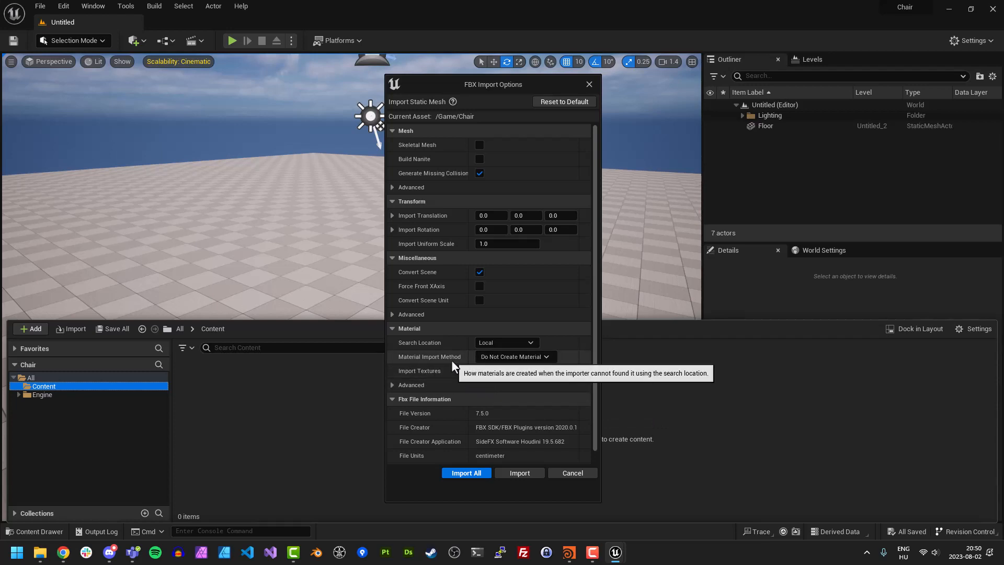
{"action": "left_click", "coordinate": [496, 343]}
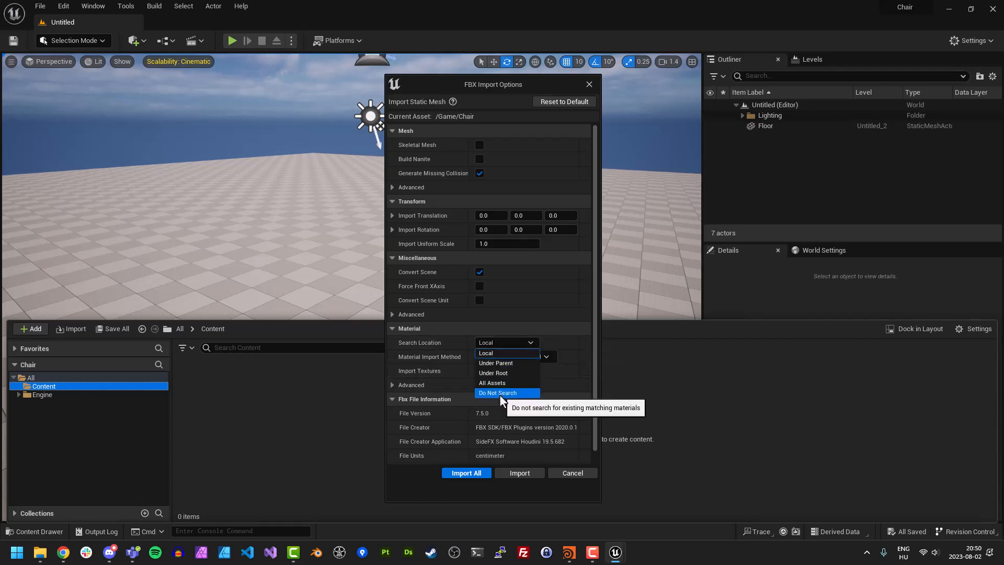
{"action": "left_click", "coordinate": [500, 393]}
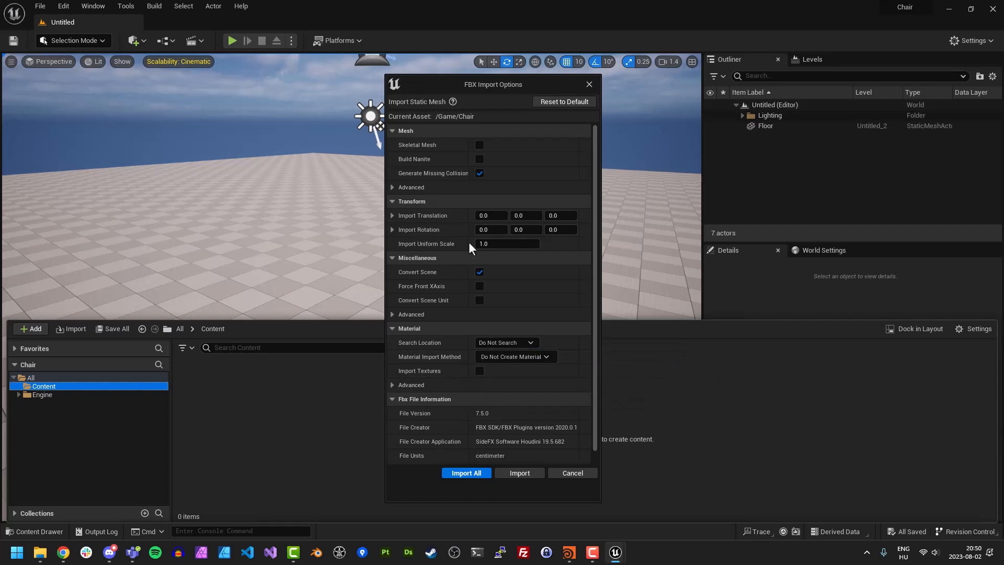
{"action": "left_click", "coordinate": [474, 474]}
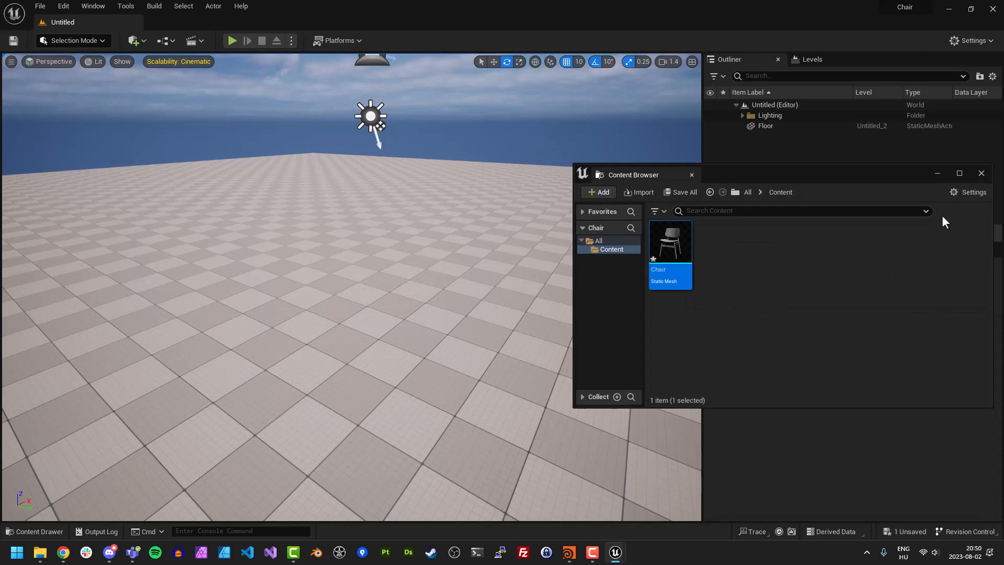
Enlarge the Message Log to read the full FBX import message, and close both the log and the floating Content Browser
{"action": "left_click_drag", "start_coordinate": [830, 184], "coordinate": [615, 191]}
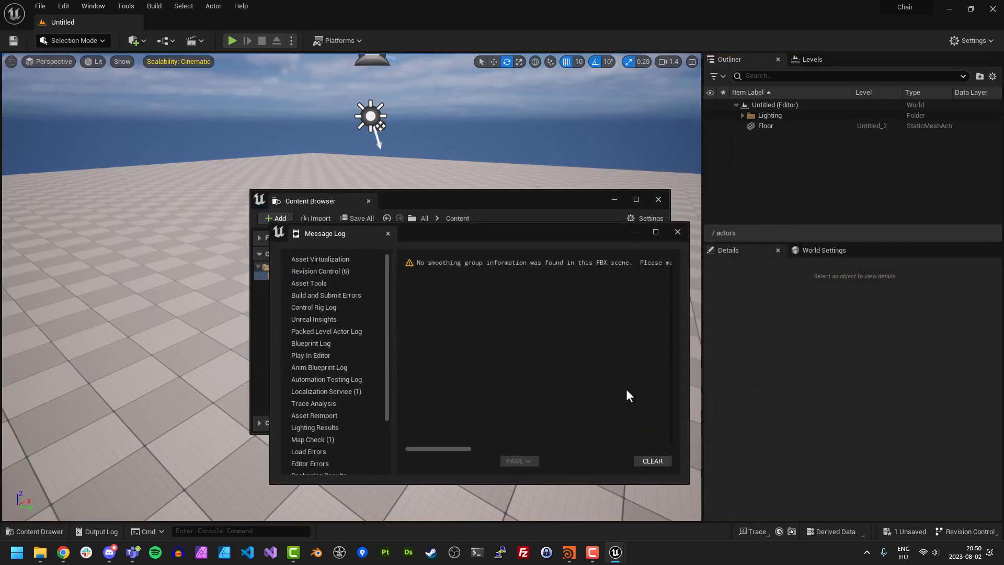
{"action": "right_click_drag", "start_coordinate": [690, 488], "coordinate": [724, 487]}
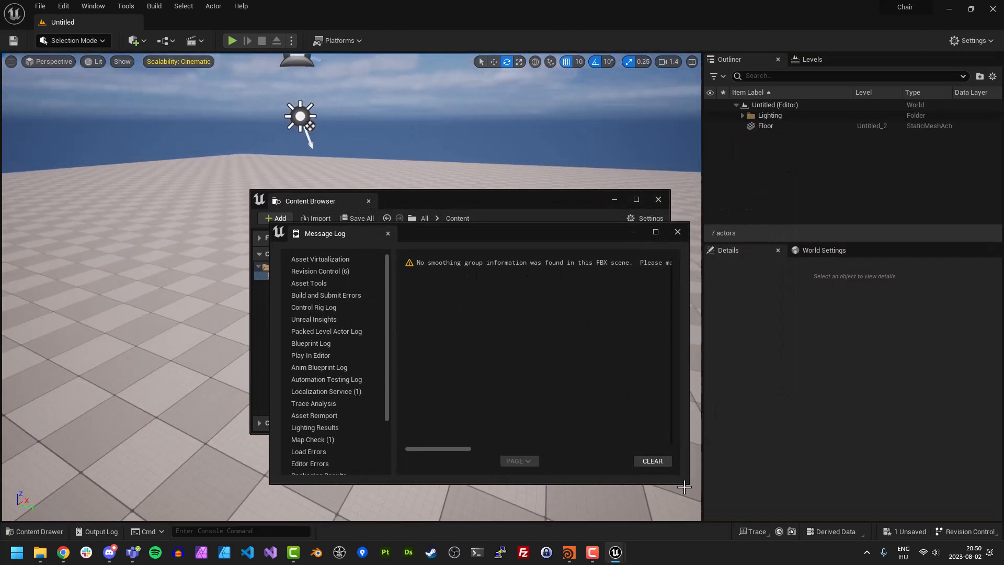
{"action": "left_click_drag", "start_coordinate": [686, 483], "coordinate": [891, 518]}
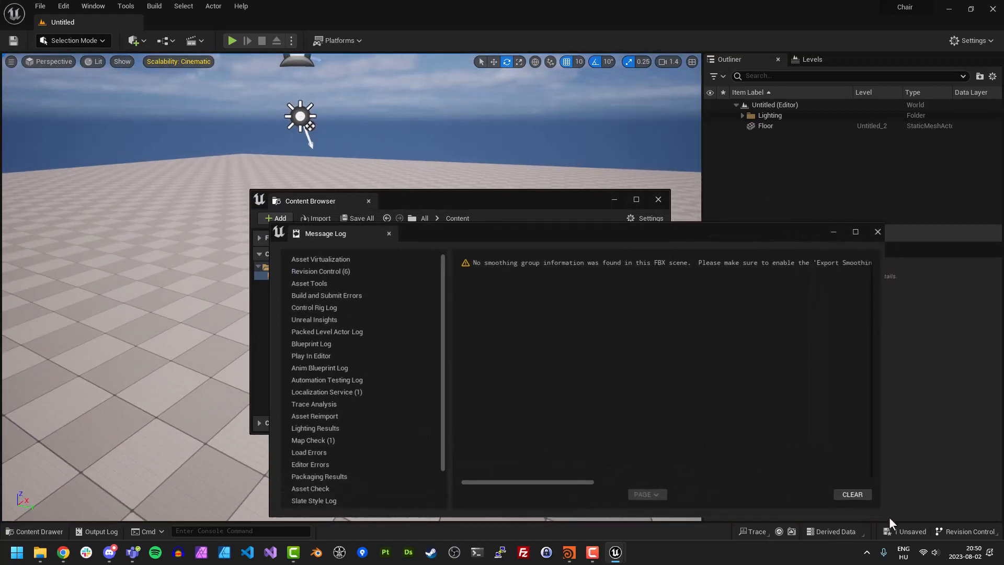
{"action": "left_click_drag", "start_coordinate": [574, 486], "coordinate": [624, 482]}
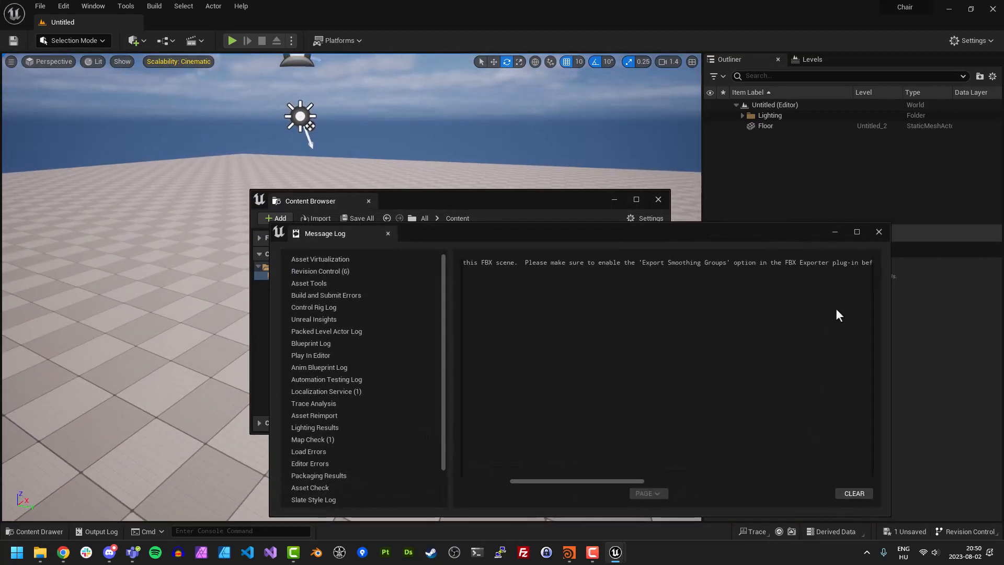
{"action": "left_click", "coordinate": [878, 232]}
{"action": "left_click", "coordinate": [460, 301]}
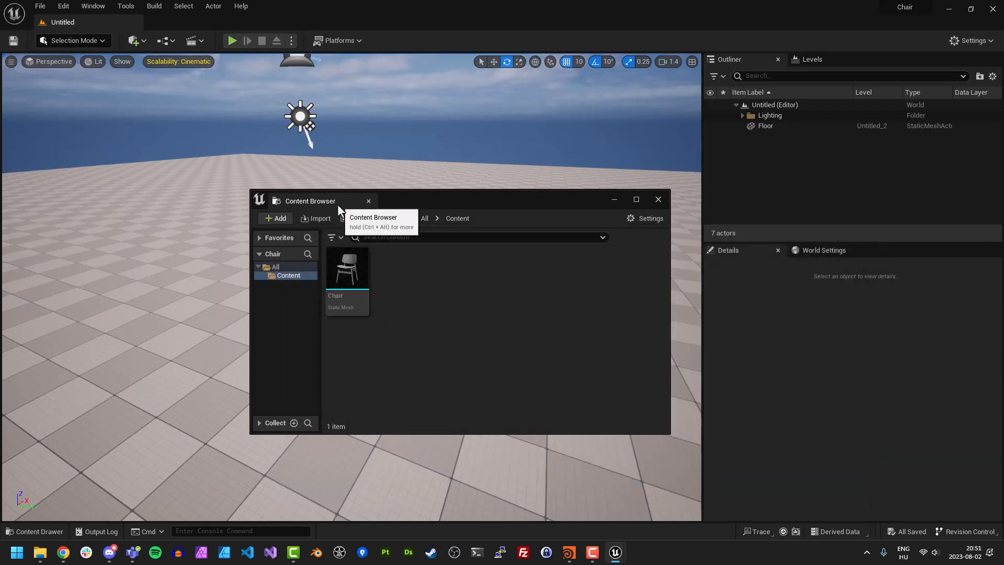
{"action": "left_click", "coordinate": [658, 199]}
Open the imported Chair static mesh, inspect its shading and material slot names from several angles, and close the mesh editor
{"action": "key", "text": "ctrl+space"}
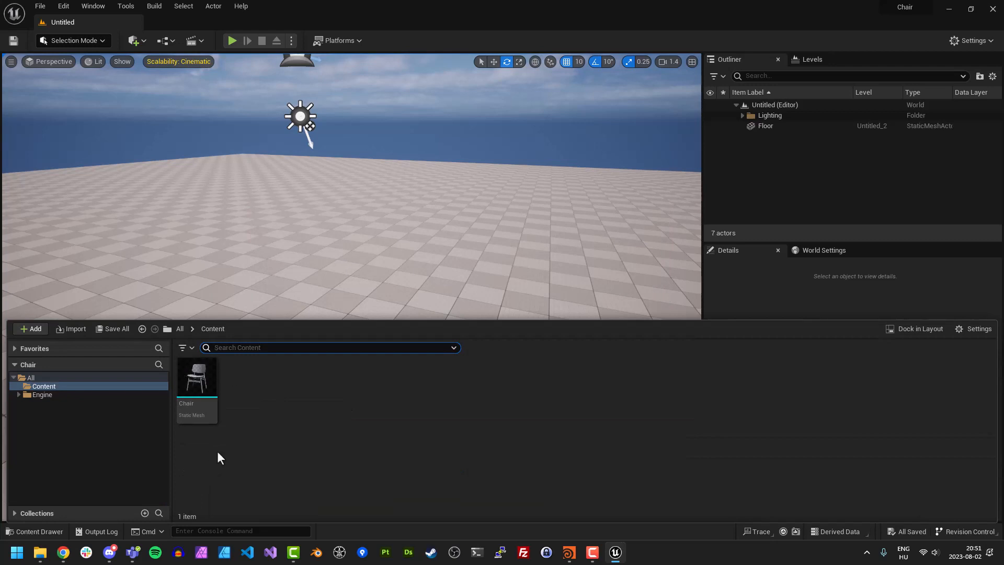
{"action": "left_click", "coordinate": [209, 416]}
{"action": "double_click", "coordinate": [206, 413]}
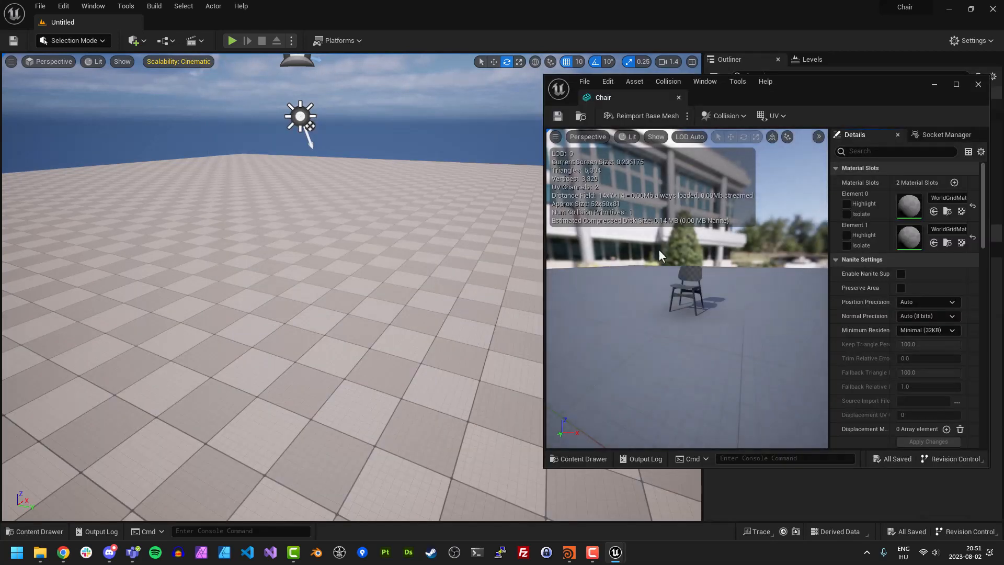
{"action": "left_click_drag", "start_coordinate": [544, 287], "coordinate": [271, 294]}
{"action": "right_click_drag", "start_coordinate": [491, 292], "coordinate": [439, 347]}
{"action": "key", "text": "w"}
{"action": "scroll", "coordinate": [617, 206], "scroll_direction": "down", "scroll_amount": 2}
{"action": "right_click_drag", "start_coordinate": [591, 188], "coordinate": [683, 220]}
{"action": "key", "text": "a"}
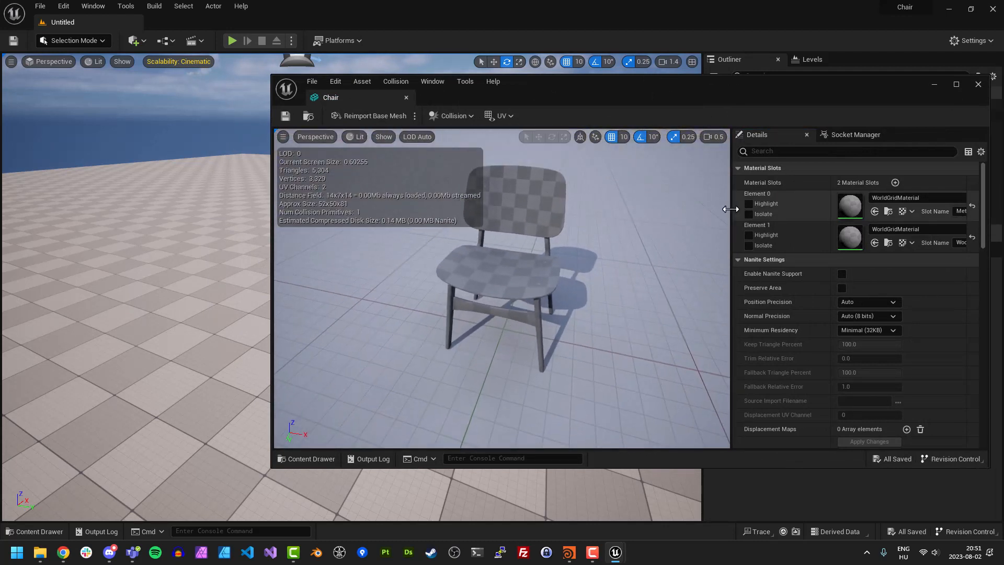
{"action": "left_click_drag", "start_coordinate": [730, 210], "coordinate": [648, 207]}
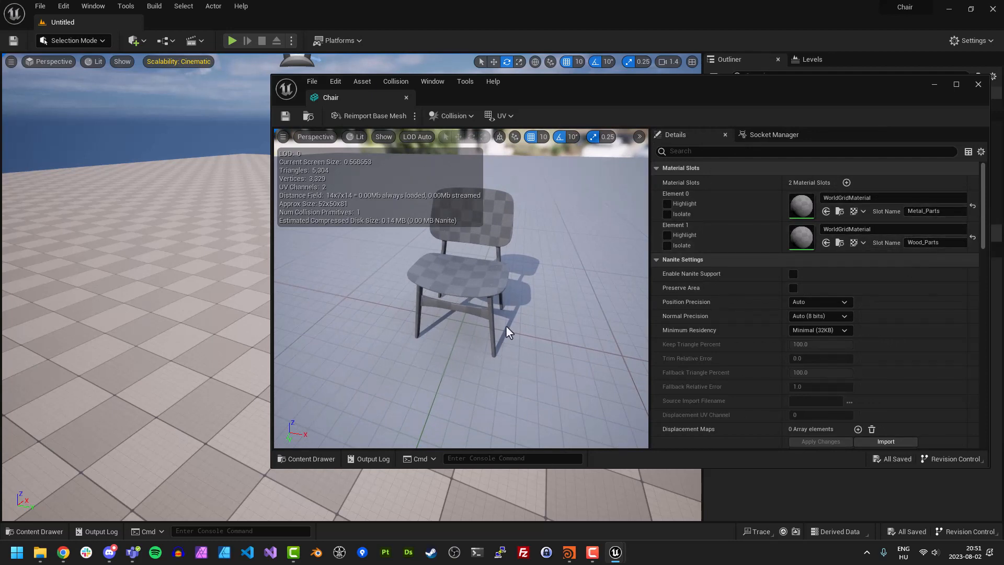
{"action": "mouse_move", "coordinate": [506, 326]}
{"action": "right_mouse_down"}
{"action": "mouse_move", "coordinate": [374, 339]}
{"action": "mouse_move", "coordinate": [363, 322]}
{"action": "mouse_move", "coordinate": [515, 325]}
{"action": "mouse_move", "coordinate": [528, 342]}
{"action": "mouse_move", "coordinate": [518, 322]}
{"action": "mouse_move", "coordinate": [631, 343]}
{"action": "mouse_move", "coordinate": [478, 323]}
{"action": "mouse_move", "coordinate": [498, 318]}
{"action": "right_mouse_up"}
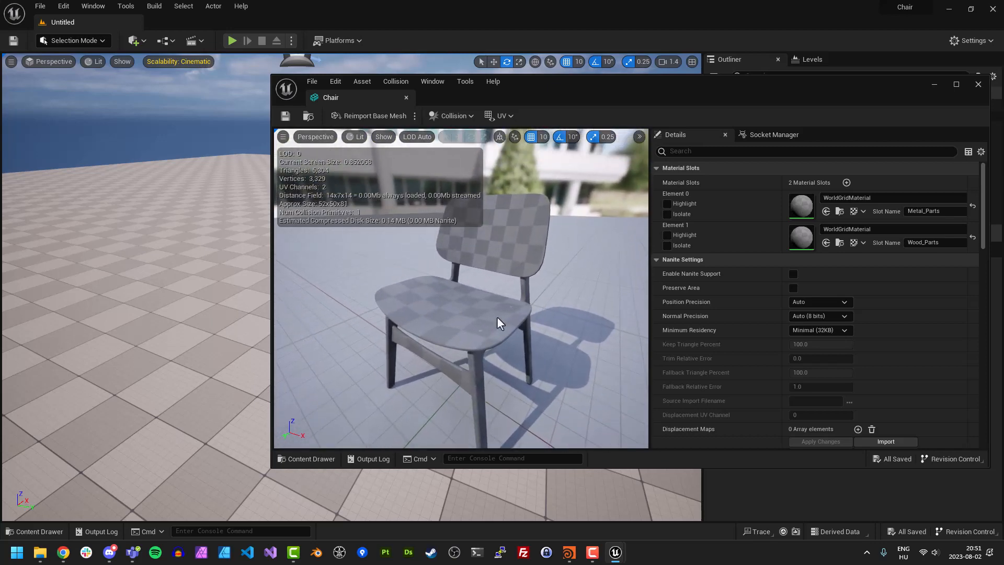
{"action": "left_click", "coordinate": [977, 85]}
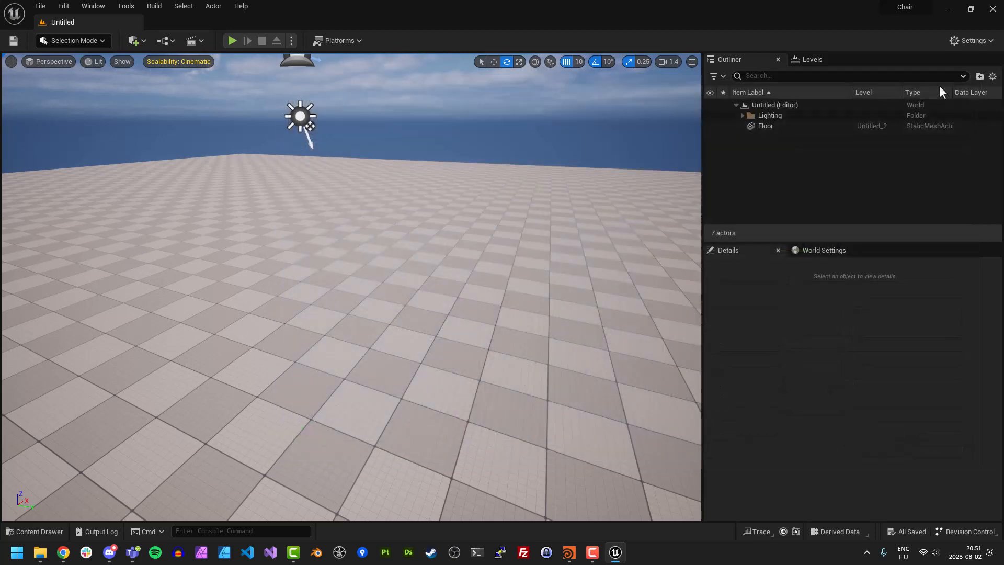
Switch to Houdini, insert a Normal node between merge4 and rop_fbx1, and turn on its display flag
{"action": "left_click", "coordinate": [568, 552]}
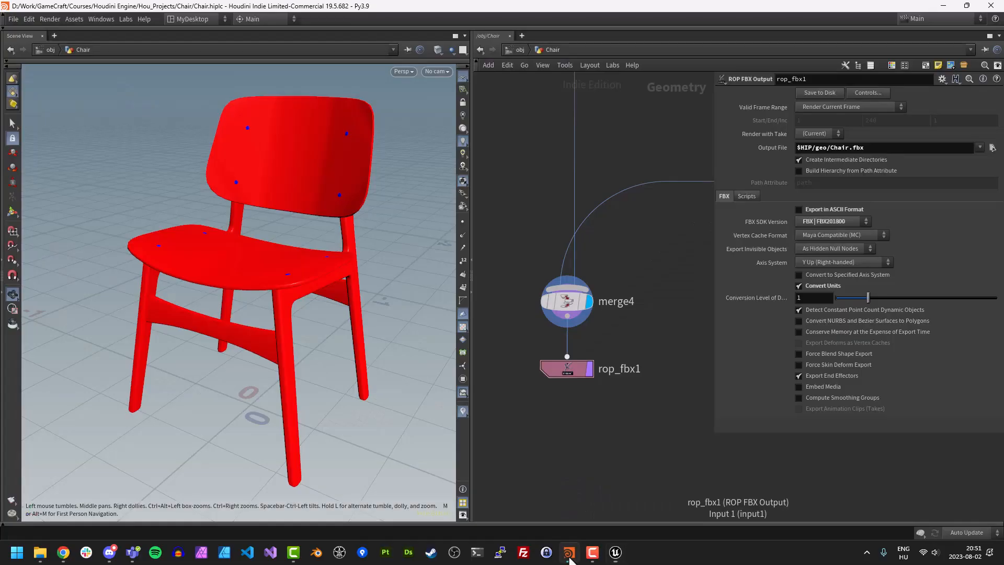
{"action": "left_click_drag", "start_coordinate": [576, 380], "coordinate": [577, 442]}
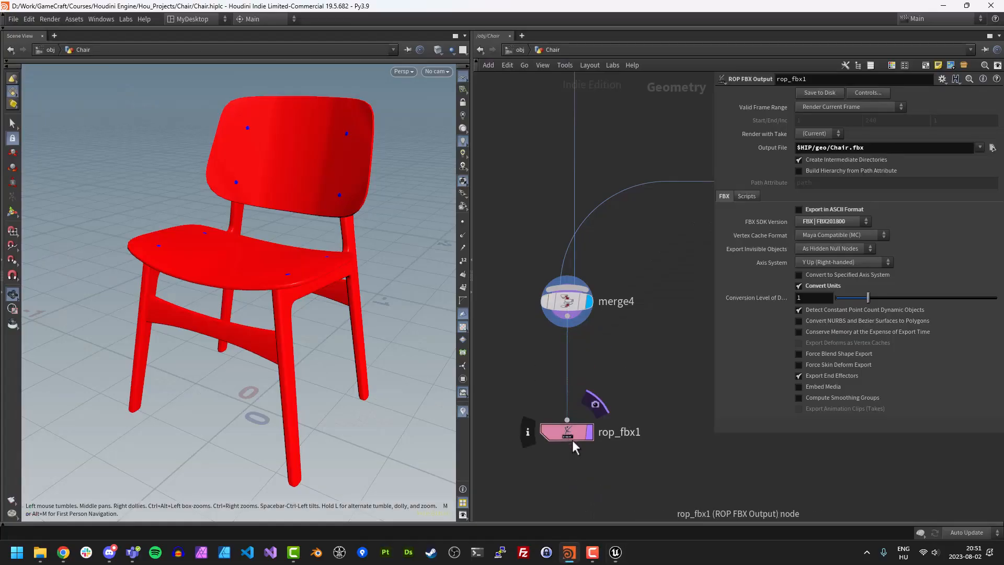
{"action": "key", "text": "Tab"}
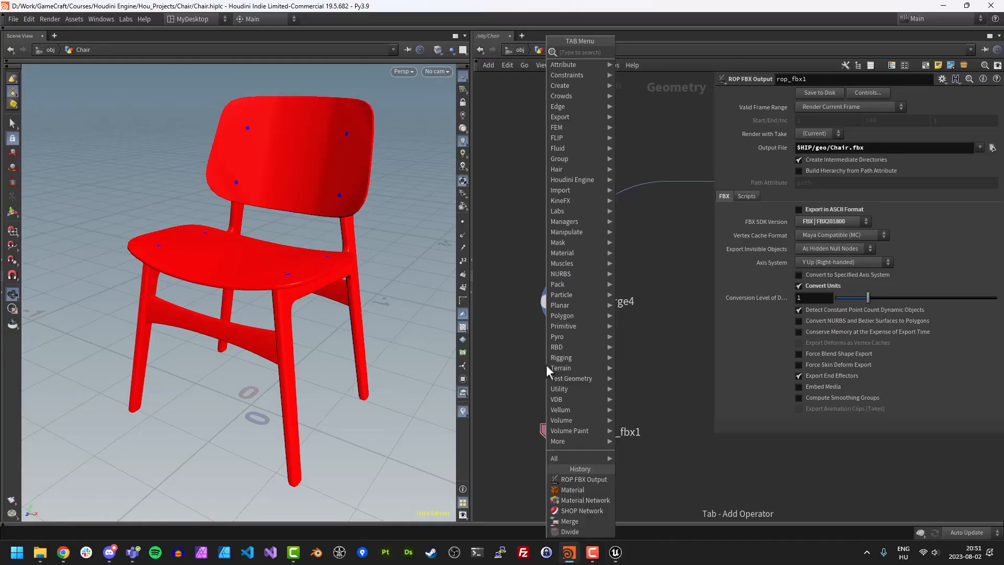
{"action": "type", "text": "norm"}
{"action": "key", "text": "Return"}
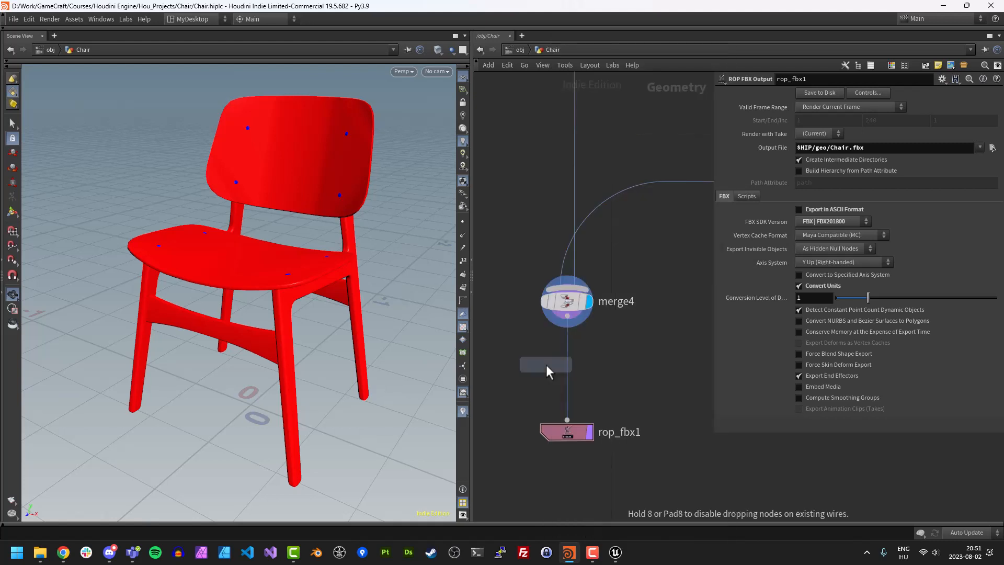
{"action": "left_click", "coordinate": [588, 381]}
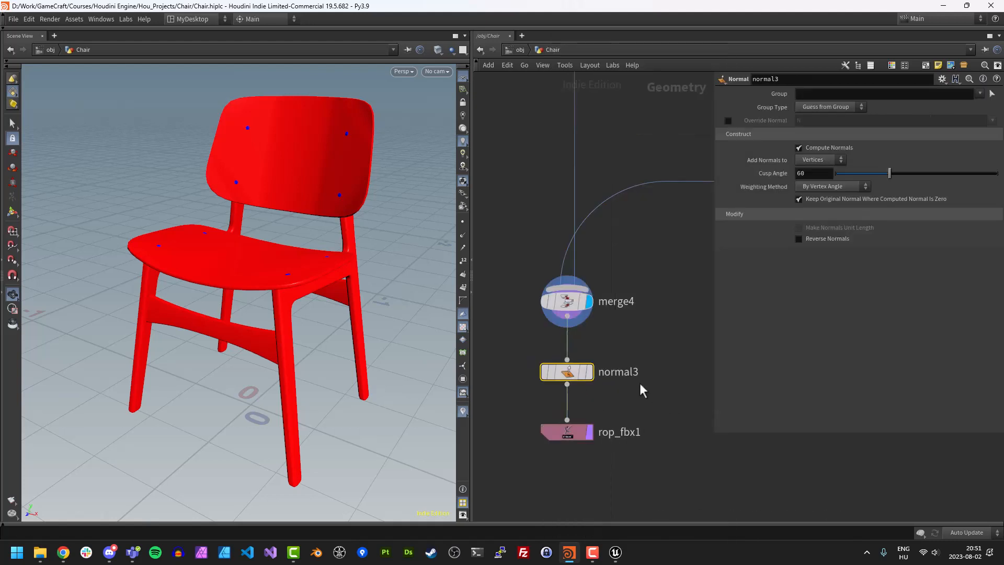
{"action": "left_click", "coordinate": [589, 372]}
Set the new Normal node's weighting method to By Face Area and check the chair's shading
{"action": "left_click_drag", "start_coordinate": [285, 285], "coordinate": [332, 280]}
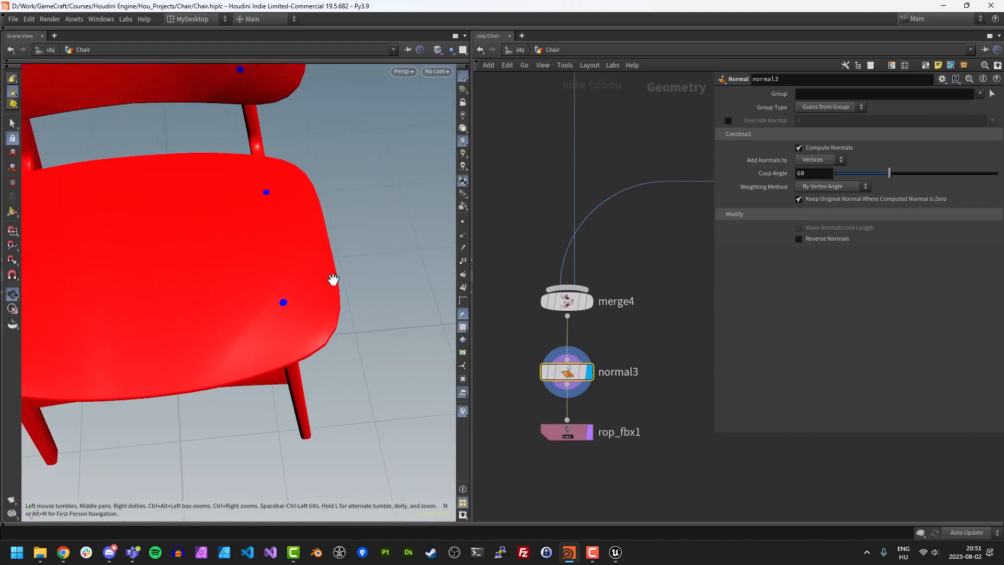
{"action": "left_click", "coordinate": [840, 187]}
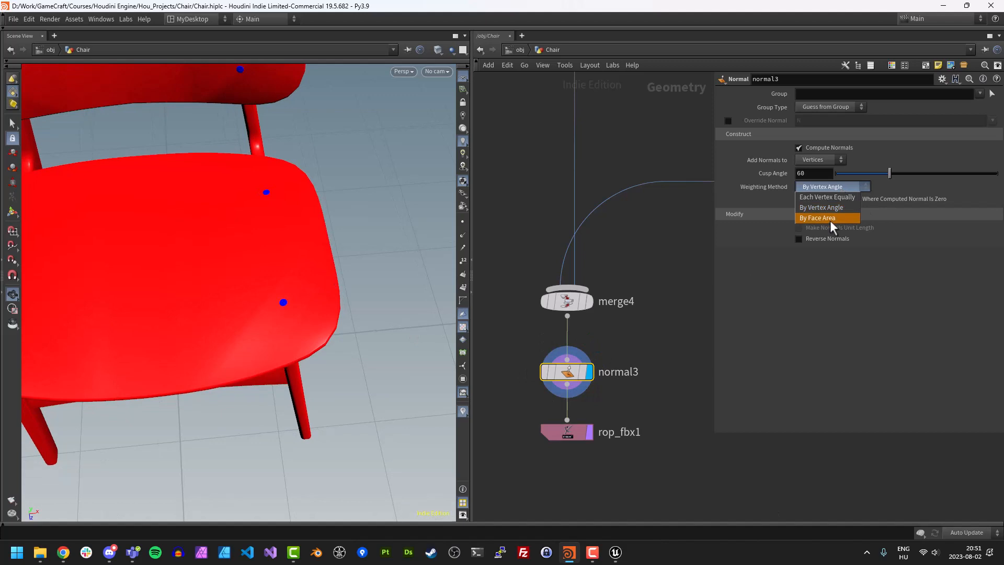
{"action": "left_click", "coordinate": [830, 218]}
{"action": "left_click_drag", "start_coordinate": [282, 339], "coordinate": [293, 301]}
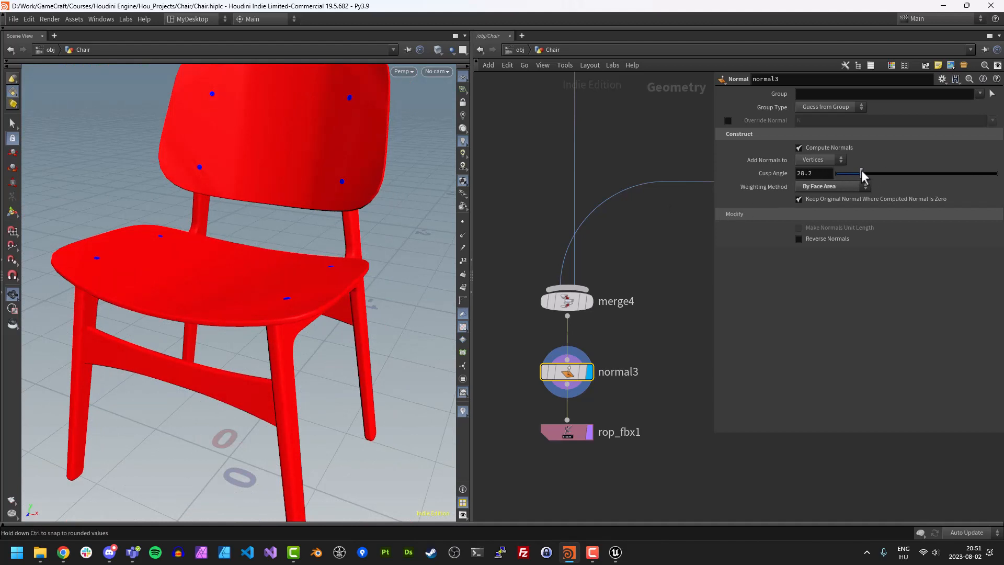
Try a cusp angle of 31.2 on the Normal node and inspect the chair's shading up close and from several angles
{"action": "left_click_drag", "start_coordinate": [861, 173], "coordinate": [863, 173]}
{"action": "left_click_drag", "start_coordinate": [397, 293], "coordinate": [254, 286]}
{"action": "right_click_drag", "start_coordinate": [254, 286], "coordinate": [294, 255]}
{"action": "left_click_drag", "start_coordinate": [295, 255], "coordinate": [269, 269]}
{"action": "right_click_drag", "start_coordinate": [269, 269], "coordinate": [349, 189]}
{"action": "left_click_drag", "start_coordinate": [319, 207], "coordinate": [341, 305]}
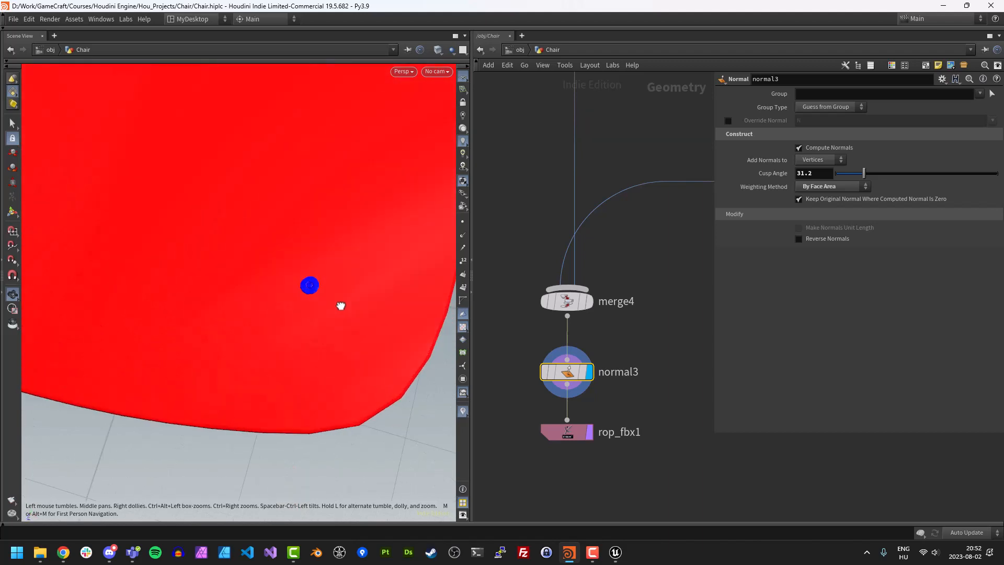
{"action": "right_click_drag", "start_coordinate": [341, 305], "coordinate": [276, 354]}
{"action": "left_click_drag", "start_coordinate": [275, 354], "coordinate": [301, 318]}
{"action": "right_click_drag", "start_coordinate": [300, 318], "coordinate": [282, 343]}
{"action": "left_click_drag", "start_coordinate": [283, 343], "coordinate": [313, 339]}
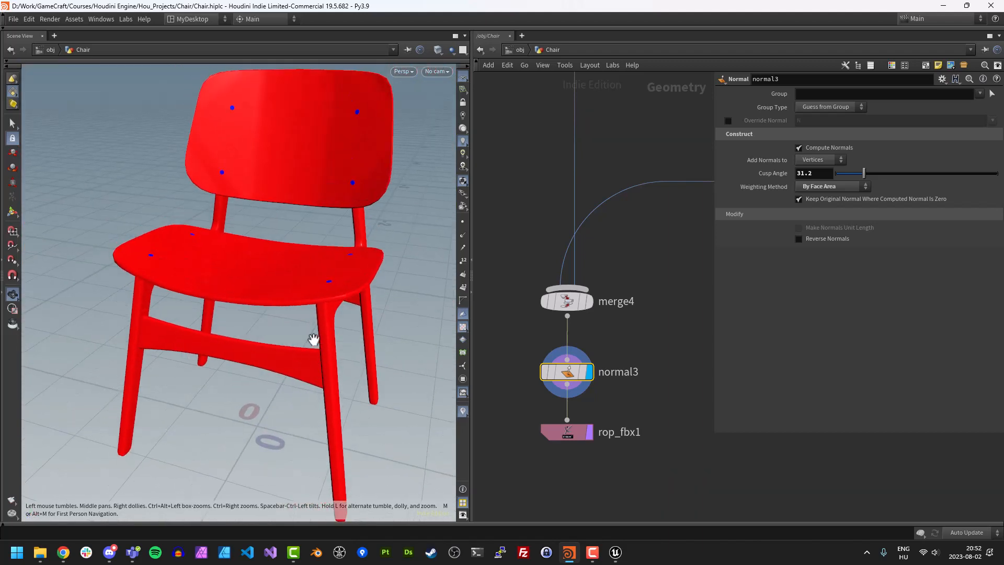
Set the Normal node's cusp angle to 30 and save the scene
{"action": "left_click_drag", "start_coordinate": [864, 173], "coordinate": [868, 173]}
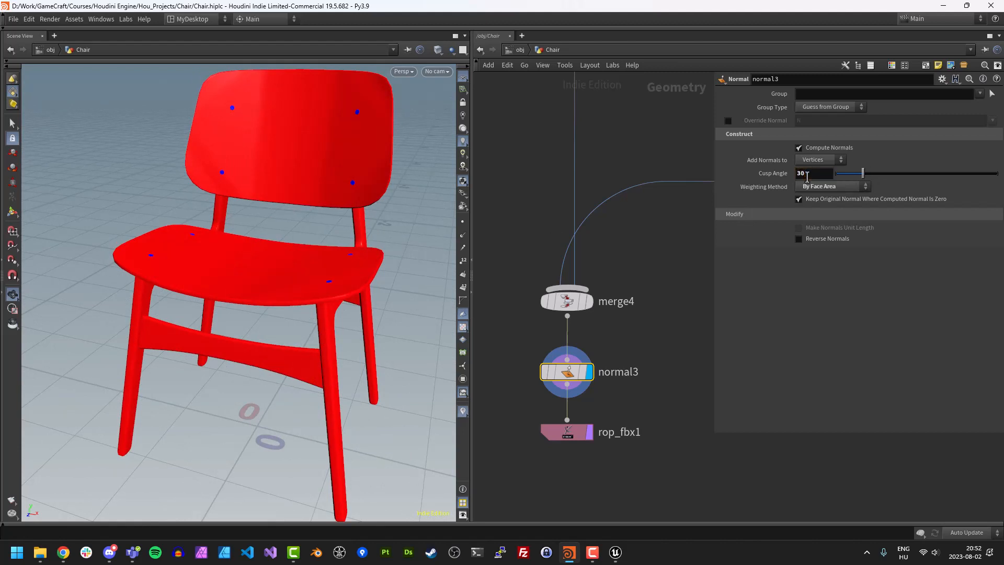
{"action": "scroll", "coordinate": [367, 260], "scroll_direction": "up", "scroll_amount": 5}
{"action": "scroll", "coordinate": [342, 314], "scroll_direction": "down", "scroll_amount": 5}
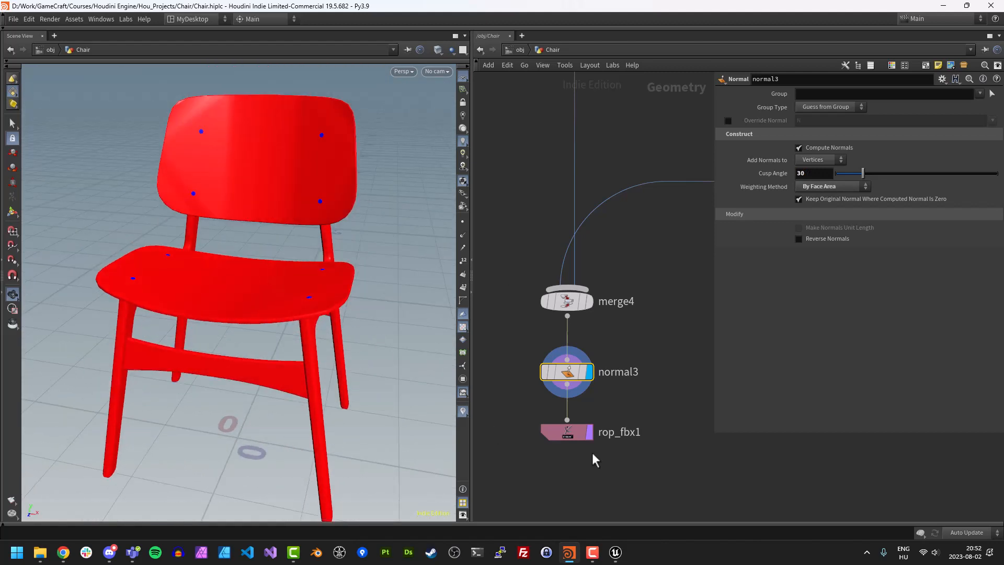
{"action": "key", "text": "ctrl+s"}
Re-export Chair.fbx from rop_fbx1, switch to Unreal, and reimport the Chair static mesh
{"action": "left_click", "coordinate": [574, 434]}
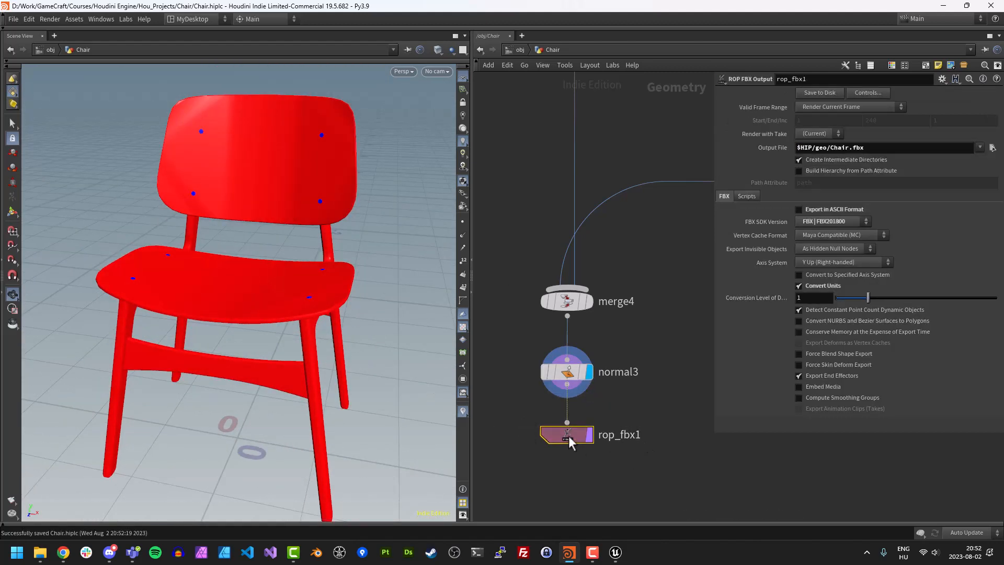
{"action": "left_click_drag", "start_coordinate": [569, 435], "coordinate": [569, 438]}
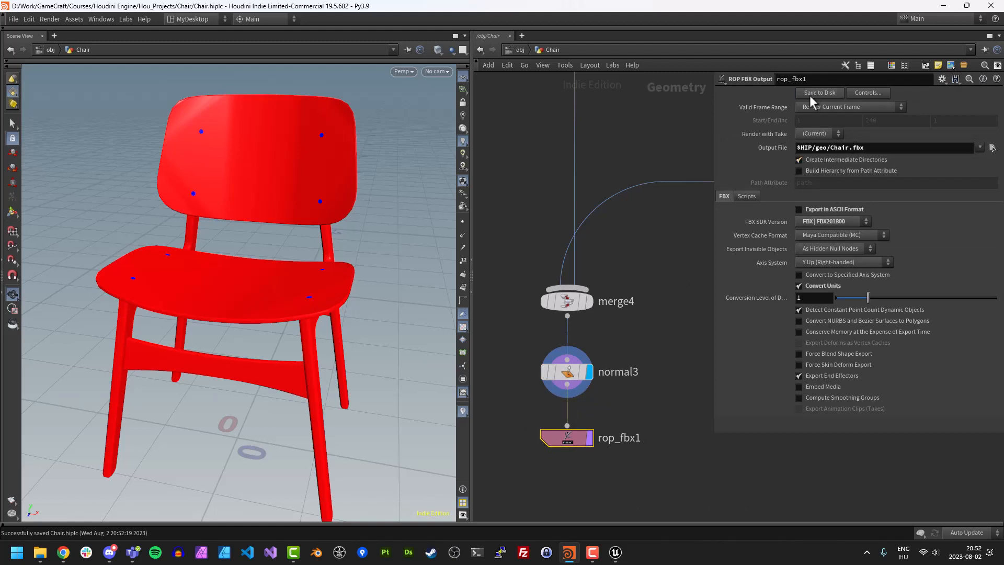
{"action": "left_click", "coordinate": [616, 553]}
{"action": "key", "text": "ctrl+space"}
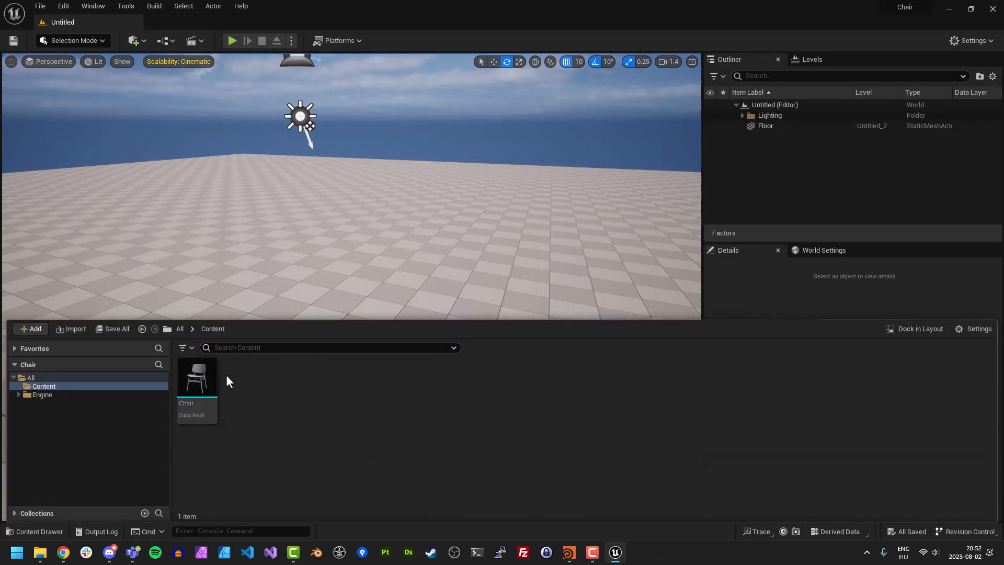
{"action": "right_click", "coordinate": [193, 407]}
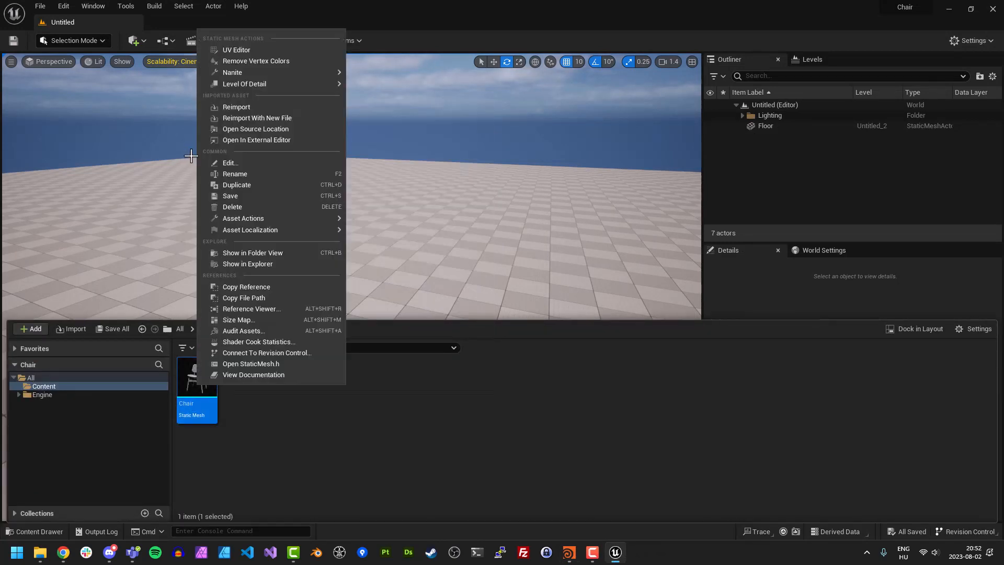
{"action": "left_click", "coordinate": [228, 109]}
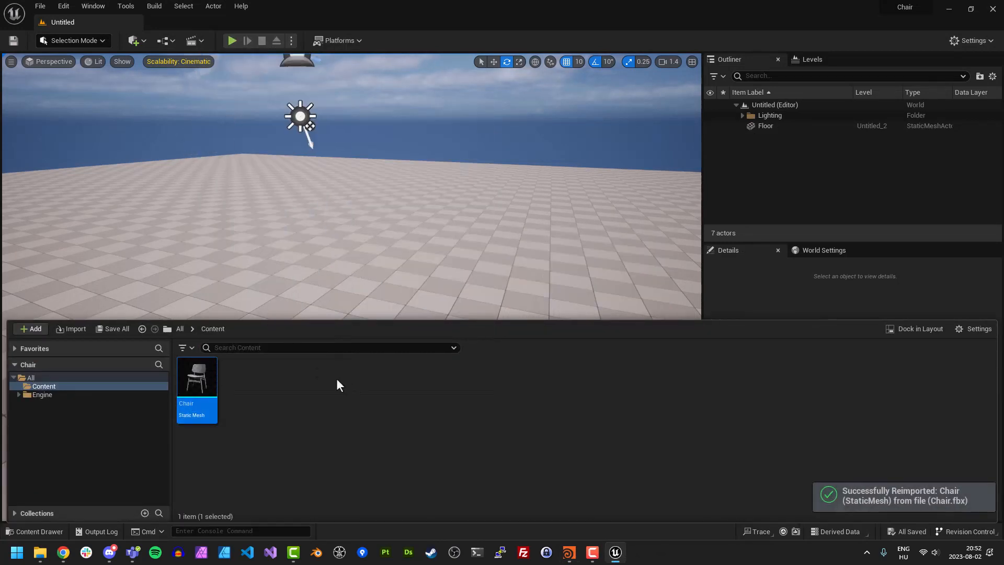
Place the Chair static mesh on the level's floor and inspect it up close at a reduced camera speed
{"action": "left_click_drag", "start_coordinate": [208, 392], "coordinate": [340, 313]}
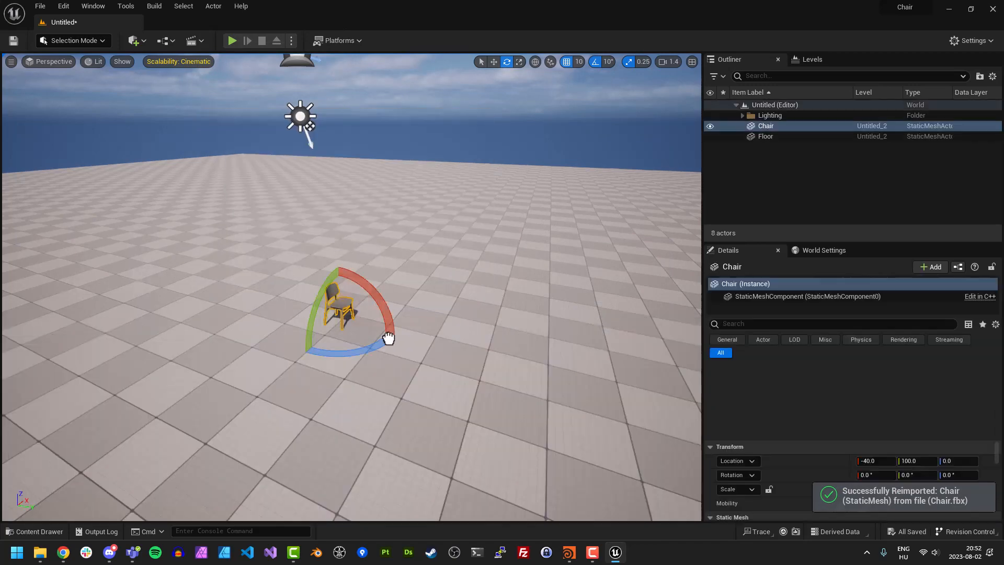
{"action": "right_click_drag", "start_coordinate": [388, 338], "coordinate": [314, 337]}
{"action": "left_click", "coordinate": [733, 187]}
{"action": "scroll", "coordinate": [377, 288], "scroll_direction": "down", "scroll_amount": 3}
{"action": "key", "text": "w"}
{"action": "key", "text": "w"}
{"action": "key", "text": "d"}
{"action": "key", "text": "w"}
{"action": "scroll", "coordinate": [267, 353], "scroll_direction": "down", "scroll_amount": 1}
{"action": "key", "text": "a"}
{"action": "key", "text": "w"}
{"action": "key", "text": "d"}
Add the Third Person feature pack to the project and close the content dialog
{"action": "key", "text": "ctrl+space"}
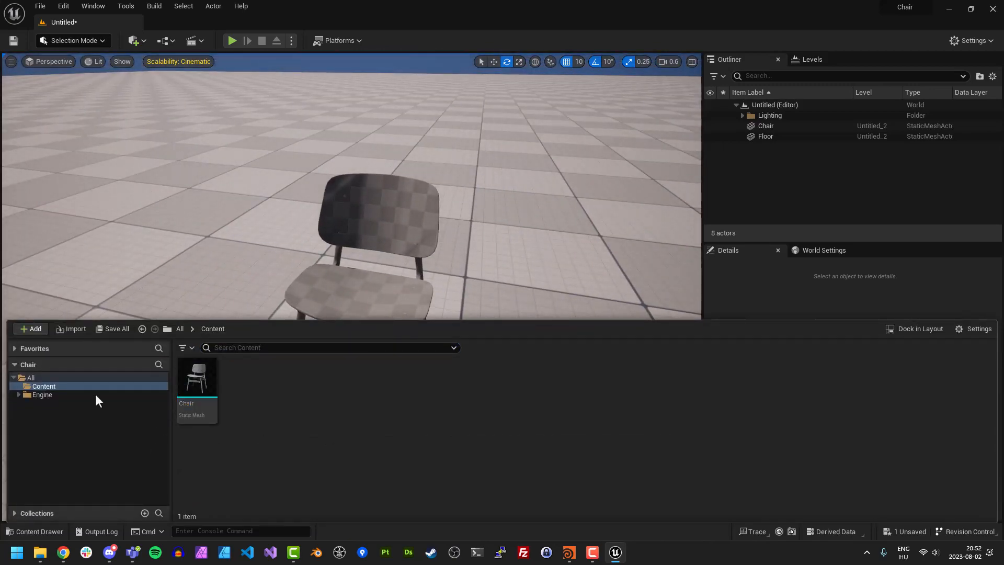
{"action": "left_click", "coordinate": [30, 329]}
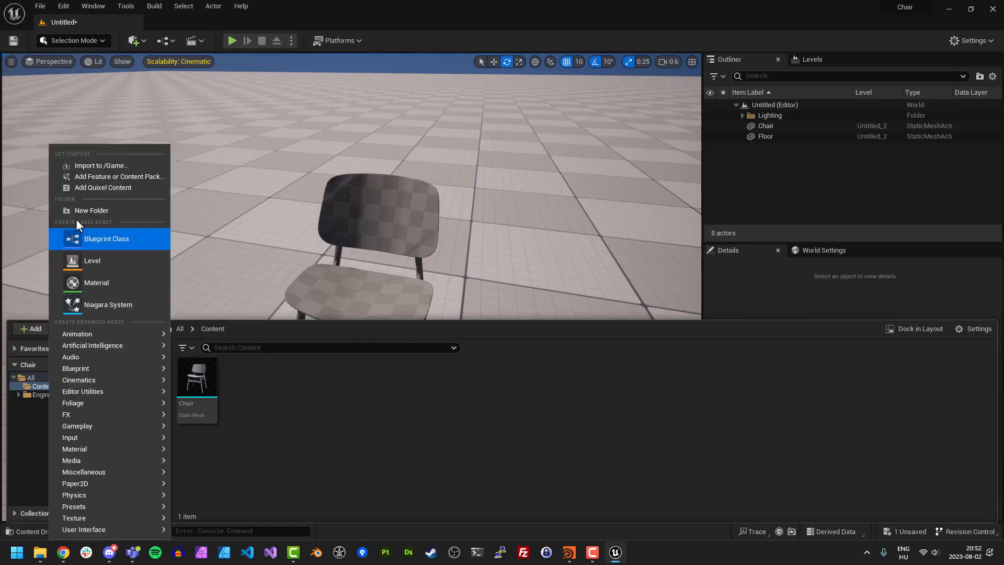
{"action": "left_click", "coordinate": [109, 178]}
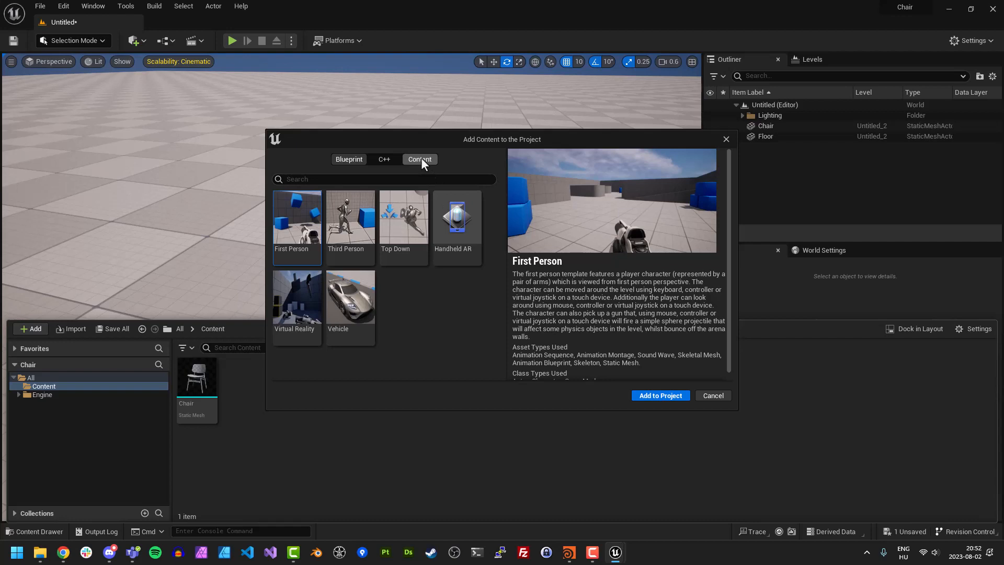
{"action": "left_click", "coordinate": [349, 231]}
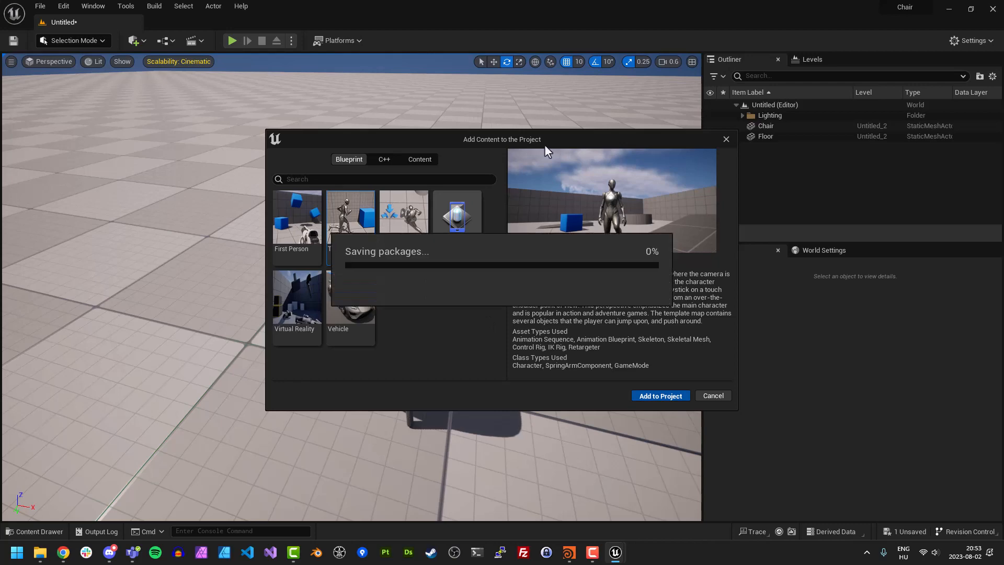
{"action": "left_click", "coordinate": [658, 200]}
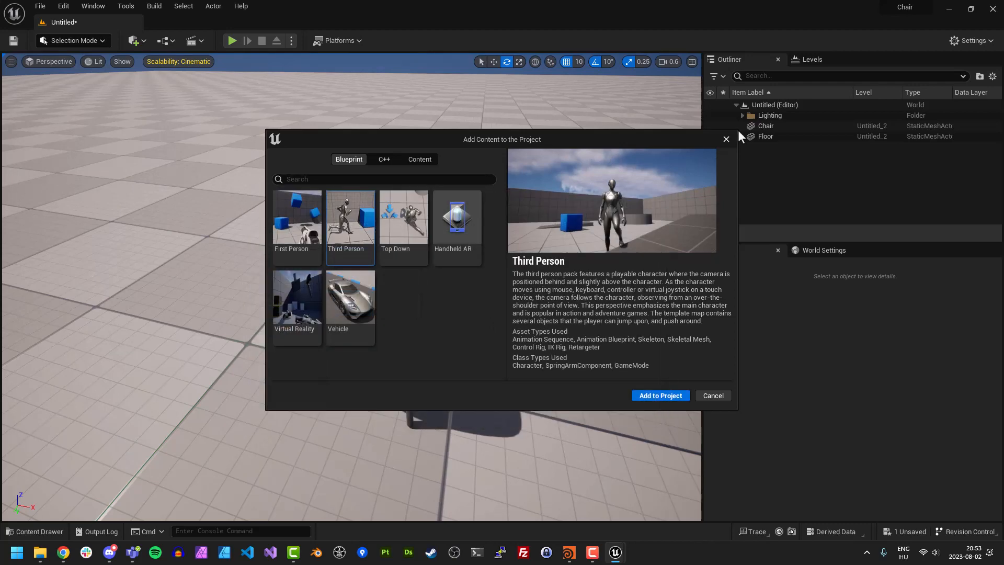
{"action": "left_click", "coordinate": [727, 139]}
Set the level's GameMode Override to BP_ThirdPersonGameMode in the World Settings
{"action": "left_click", "coordinate": [823, 249]}
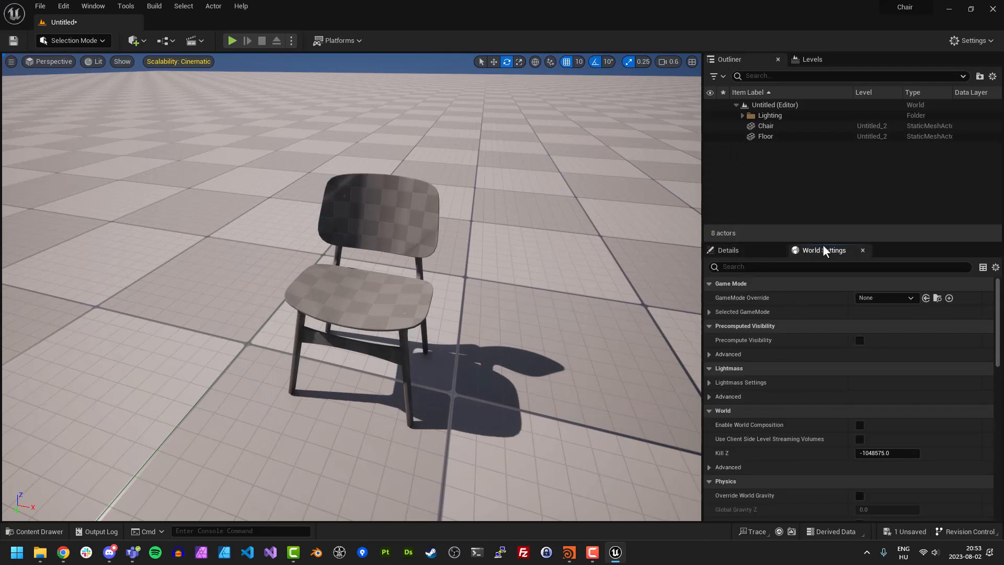
{"action": "left_click", "coordinate": [878, 298]}
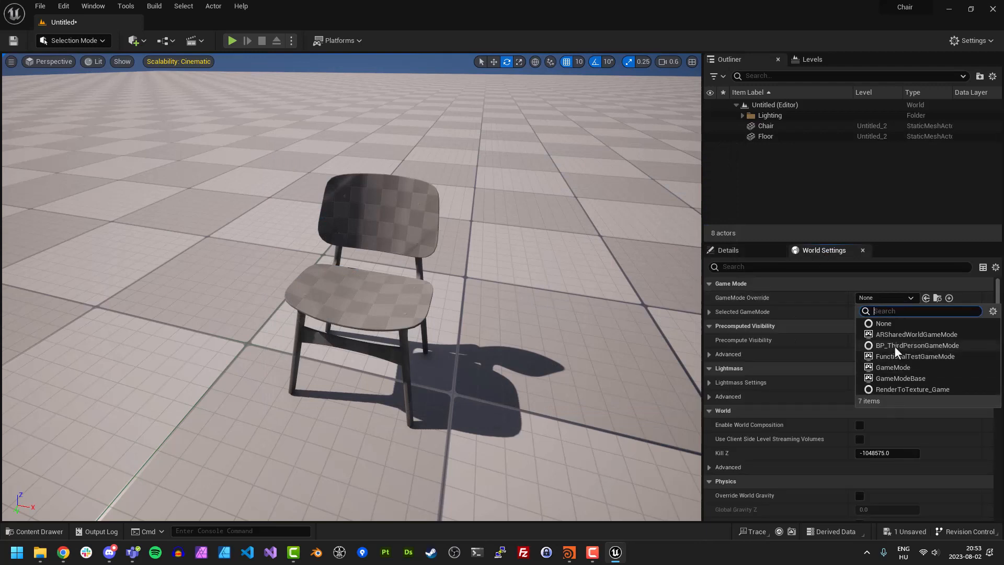
{"action": "left_click", "coordinate": [910, 345]}
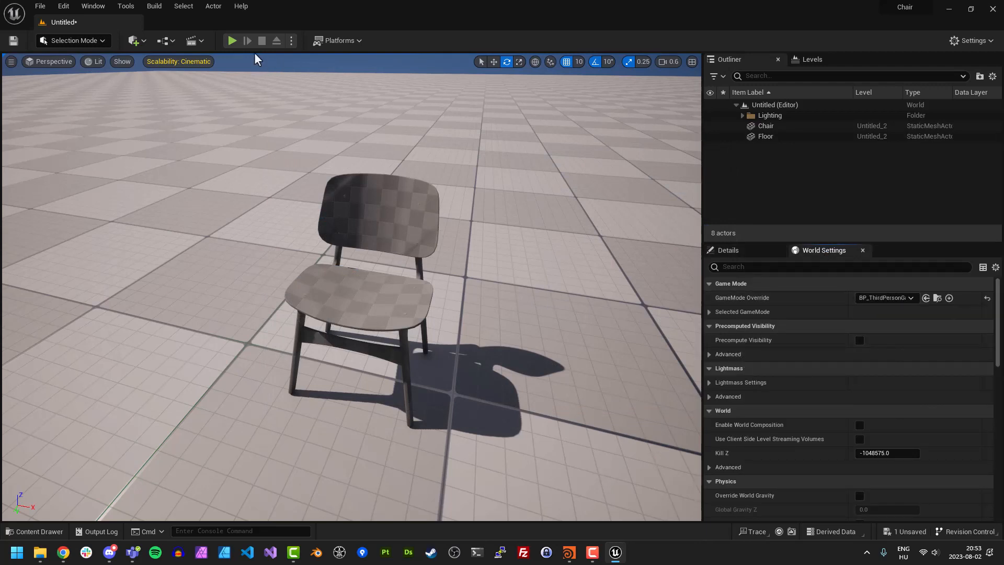
Play the level, walk the mannequin around the chair to judge its scale, and stop the session
{"action": "left_click", "coordinate": [232, 40]}
{"action": "key", "text": "w"}
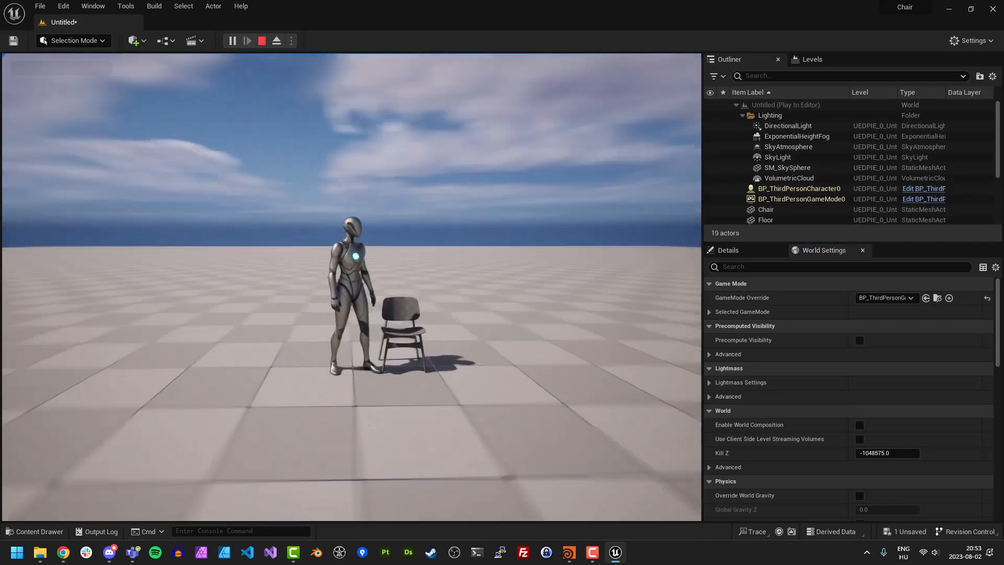
{"action": "key", "text": "w"}
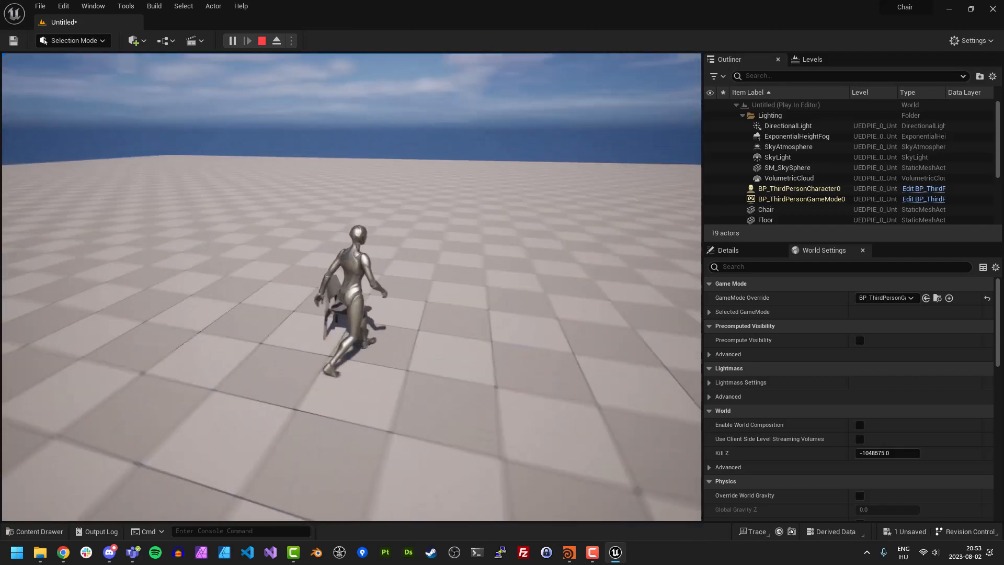
{"action": "key", "text": "s"}
{"action": "key", "text": "w"}
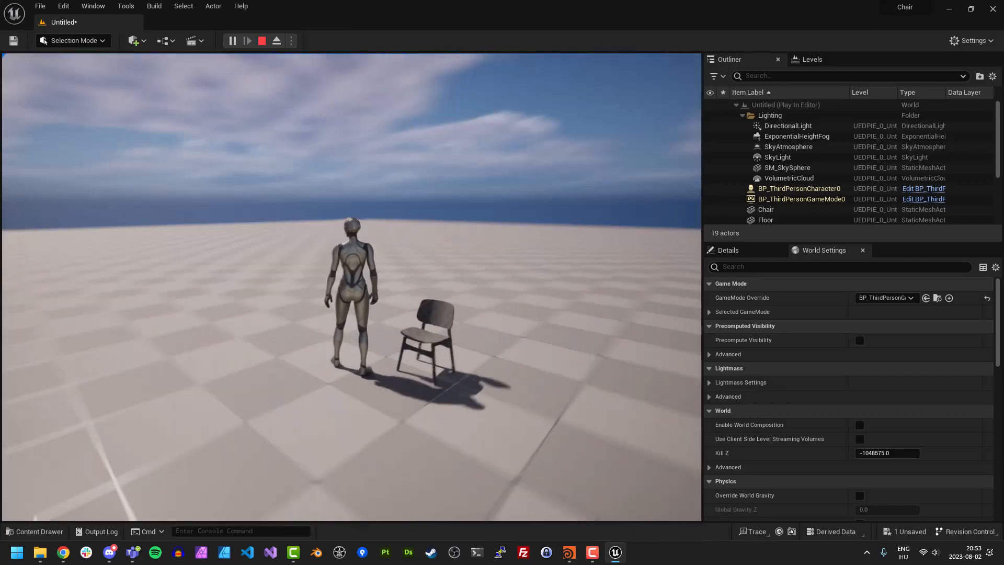
{"action": "key", "text": "w"}
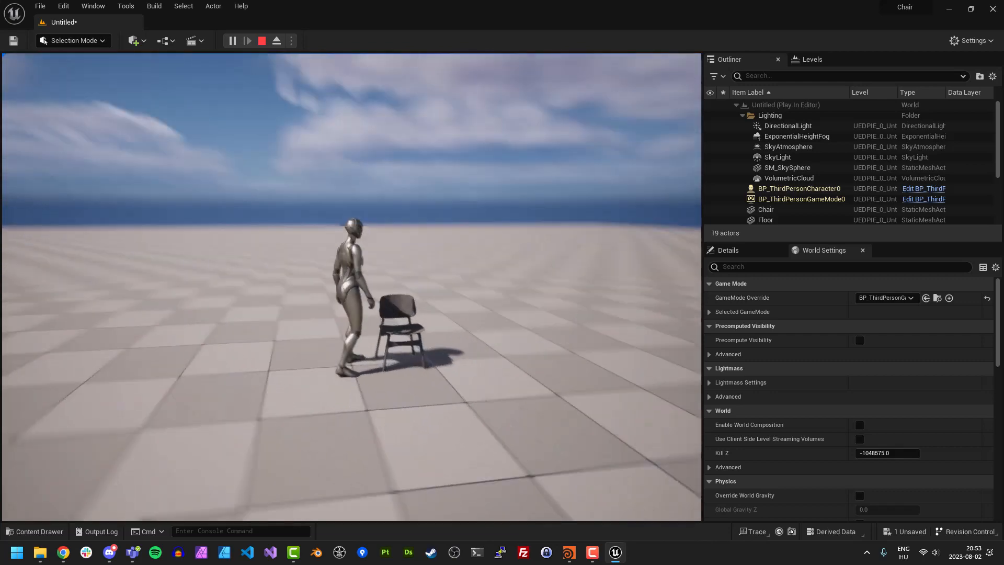
{"action": "key", "text": "Escape"}
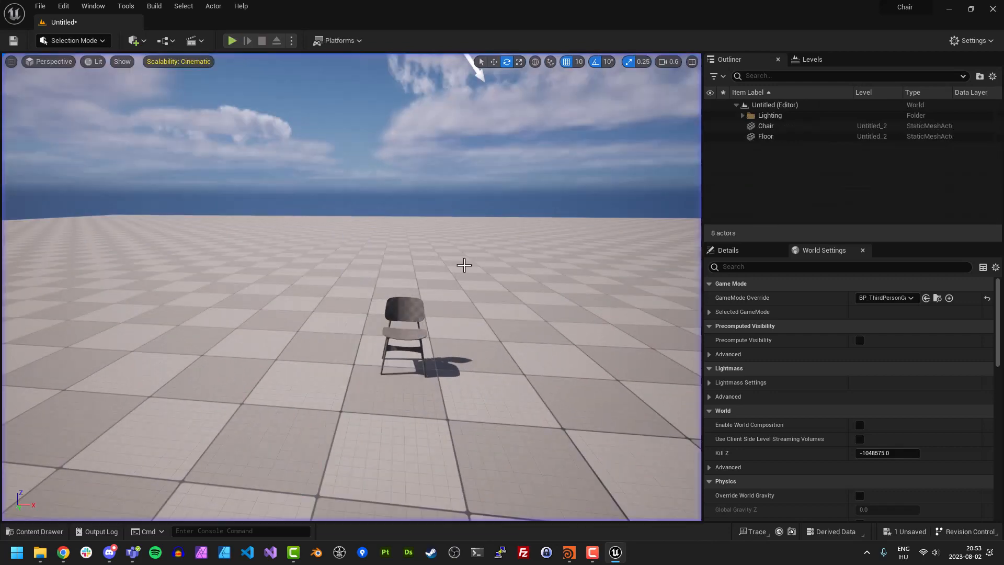
Switch to Houdini and add a Test Geometry: Template Body node beside normal3 as a wireframe scale reference
{"action": "left_click", "coordinate": [569, 554]}
{"action": "scroll", "coordinate": [544, 366], "scroll_direction": "down", "scroll_amount": 3}
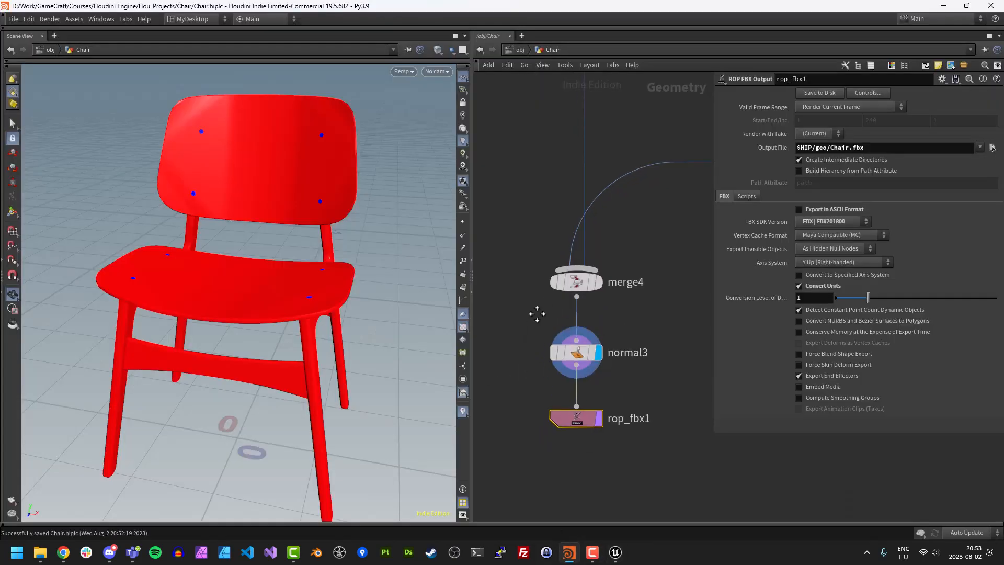
{"action": "left_click_drag", "start_coordinate": [517, 321], "coordinate": [578, 371]}
{"action": "left_click_drag", "start_coordinate": [559, 330], "coordinate": [560, 353]}
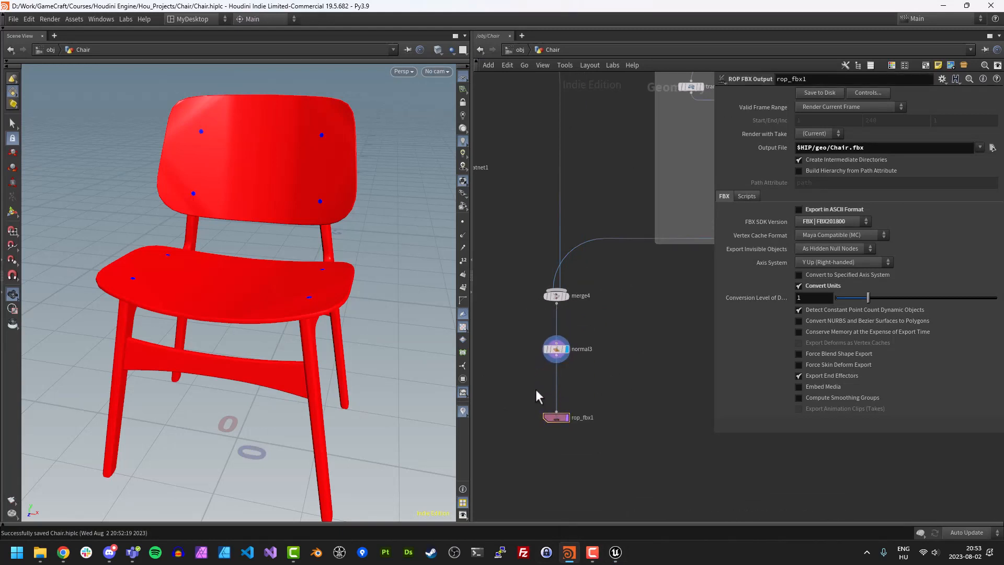
{"action": "left_click_drag", "start_coordinate": [334, 397], "coordinate": [385, 381]}
{"action": "middle_click_drag", "start_coordinate": [486, 365], "coordinate": [531, 370]}
{"action": "key", "text": "Tab"}
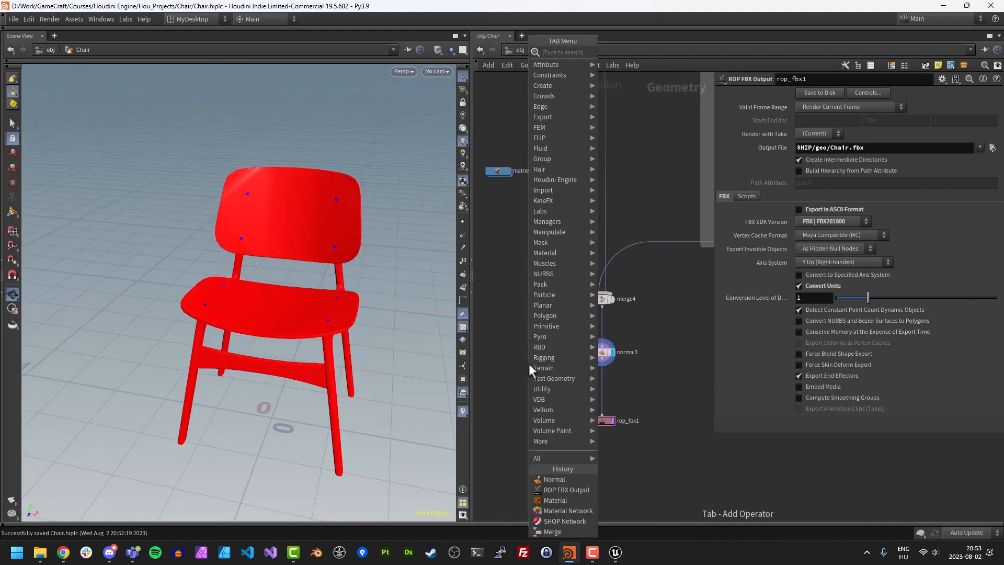
{"action": "type", "text": "test bo"}
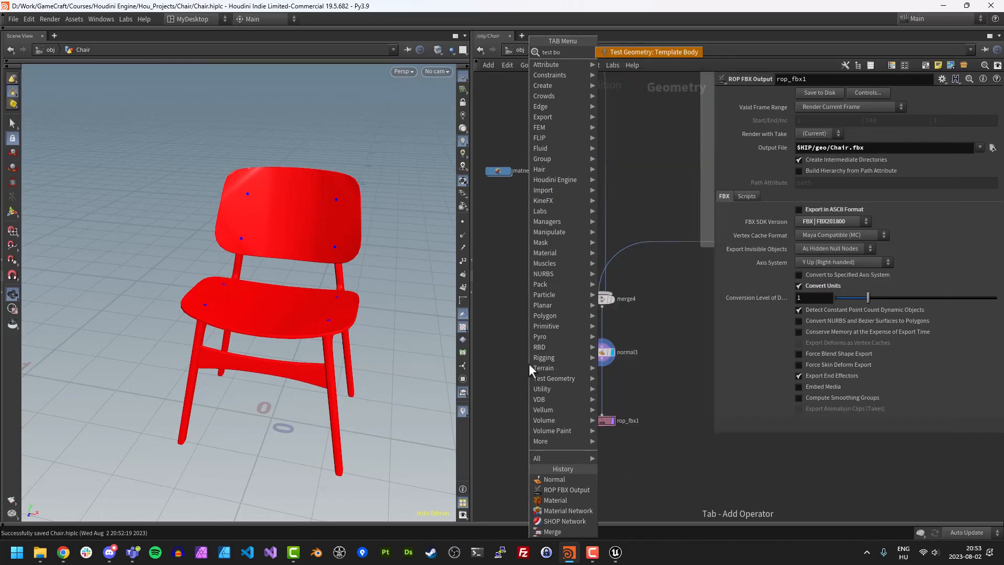
{"action": "key", "text": "Return"}
{"action": "left_click", "coordinate": [529, 362]}
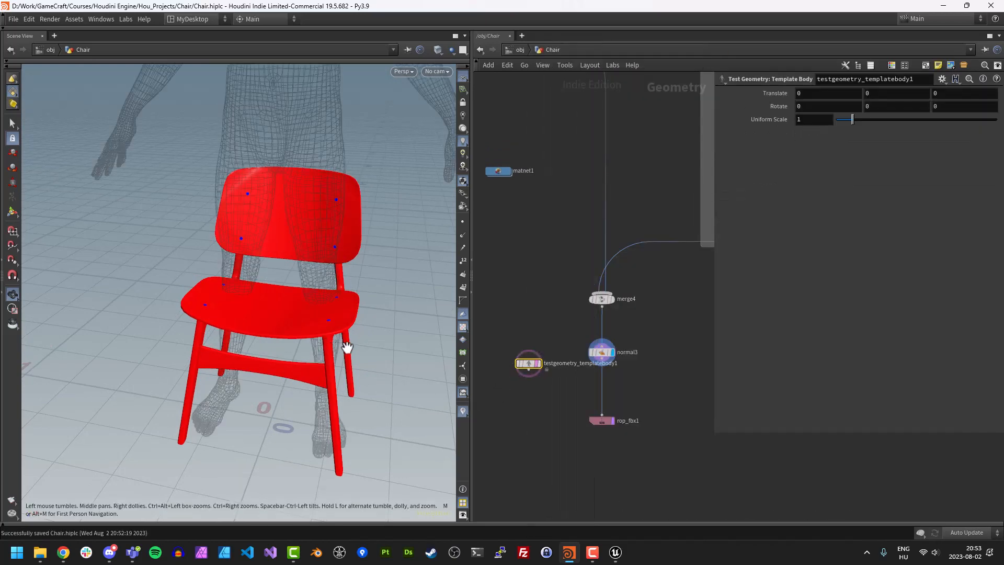
Compare the chair's size with the template body from several angles
{"action": "left_click_drag", "start_coordinate": [347, 347], "coordinate": [334, 329]}
{"action": "middle_click_drag", "start_coordinate": [334, 329], "coordinate": [308, 401]}
{"action": "right_click_drag", "start_coordinate": [308, 402], "coordinate": [277, 369]}
{"action": "left_click_drag", "start_coordinate": [277, 369], "coordinate": [296, 325]}
{"action": "scroll", "coordinate": [617, 395], "scroll_direction": "up", "scroll_amount": 3}
{"action": "left_click_drag", "start_coordinate": [288, 363], "coordinate": [260, 327]}
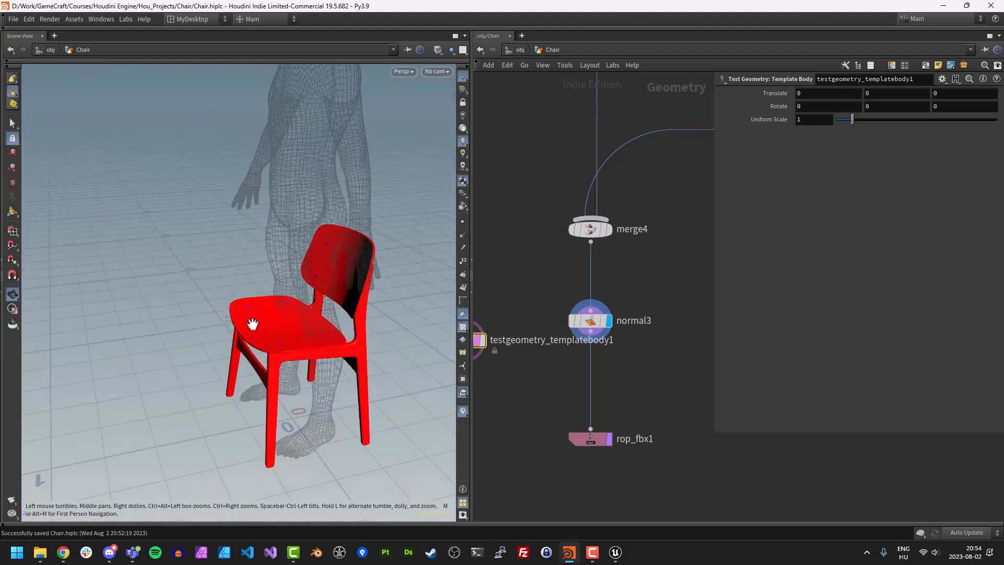
Move the template body node farther from the chain and insert a Transform node between normal3 and rop_fbx1
{"action": "middle_click_drag", "start_coordinate": [560, 394], "coordinate": [589, 377]}
{"action": "left_click_drag", "start_coordinate": [518, 334], "coordinate": [493, 336]}
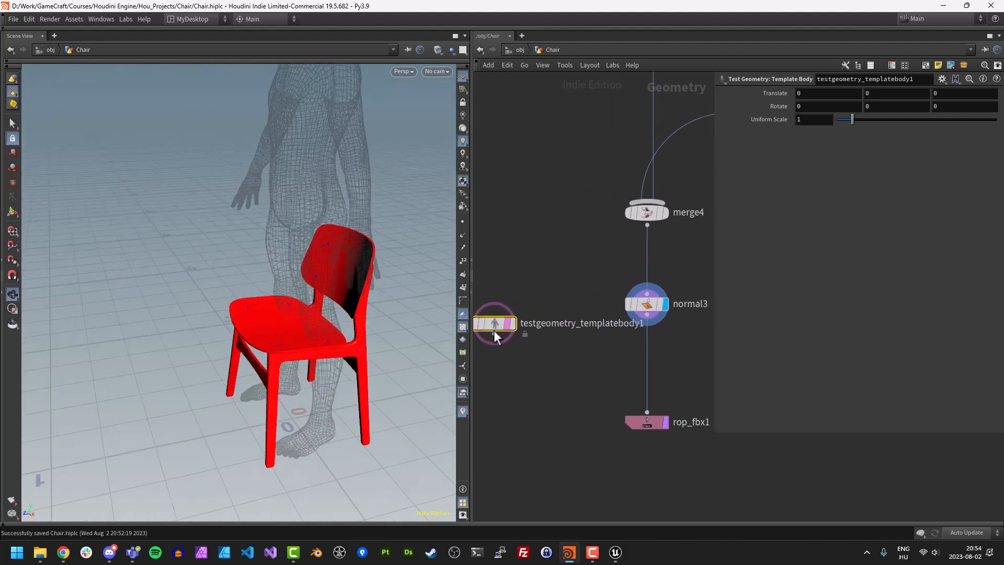
{"action": "left_click", "coordinate": [611, 374]}
{"action": "key", "text": "Tab"}
{"action": "type", "text": "trans"}
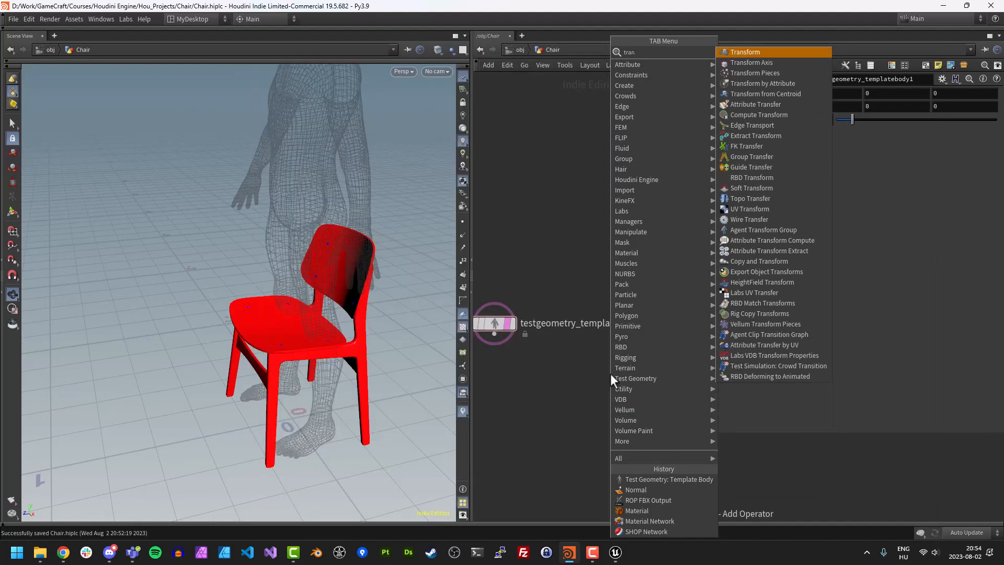
{"action": "key", "text": "Return"}
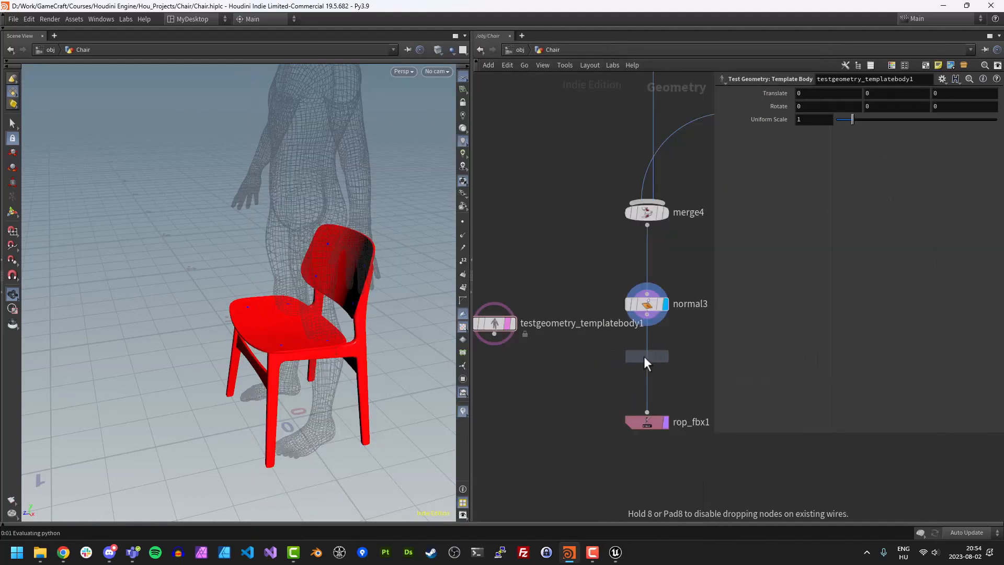
{"action": "left_click", "coordinate": [645, 356]}
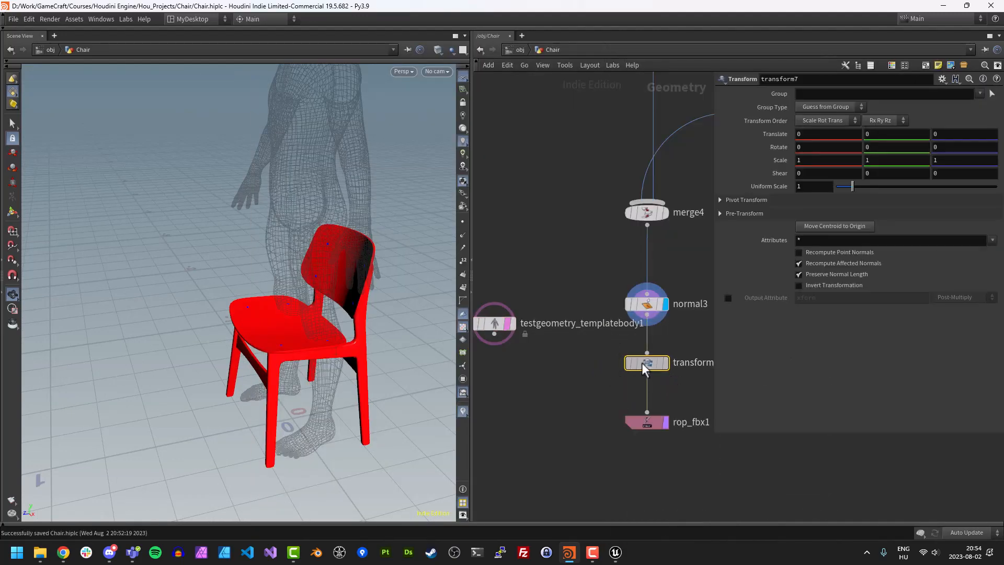
Set the new Transform node's uniform scale to 3.2 and turn on its display flag
{"action": "left_click", "coordinate": [798, 274]}
{"action": "middle_click_drag", "start_coordinate": [821, 185], "coordinate": [821, 184]}
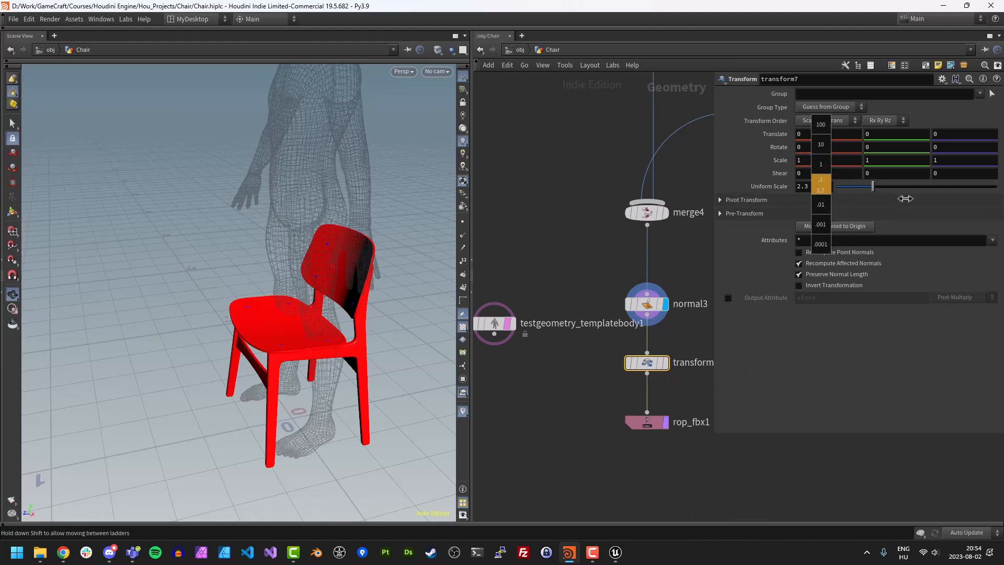
{"action": "middle_click_drag", "start_coordinate": [906, 199], "coordinate": [920, 199]}
{"action": "left_click", "coordinate": [666, 366]}
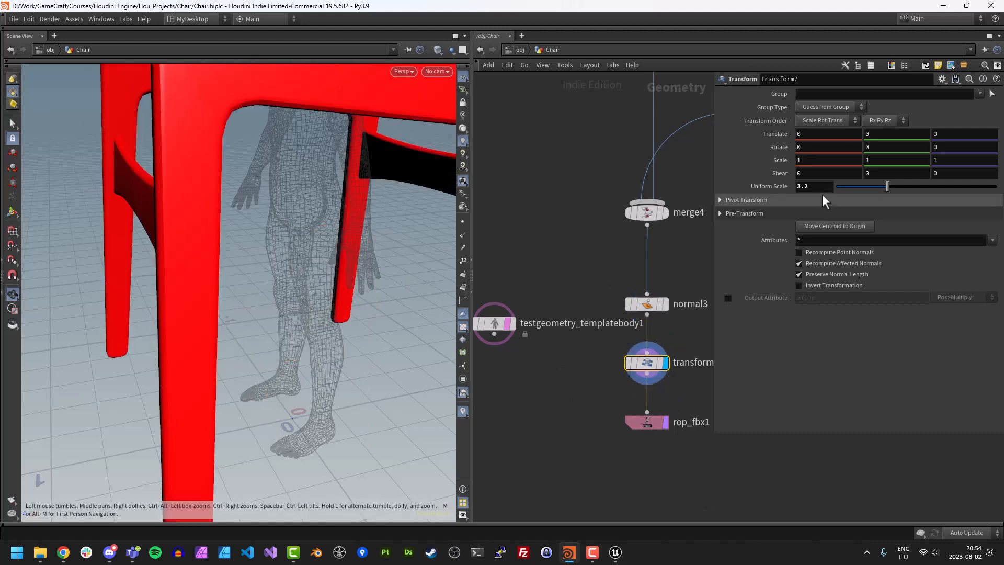
Reduce the Transform node's uniform scale to 1.199 to match the chair to the template body
{"action": "middle_click_drag", "start_coordinate": [824, 187], "coordinate": [523, 233]}
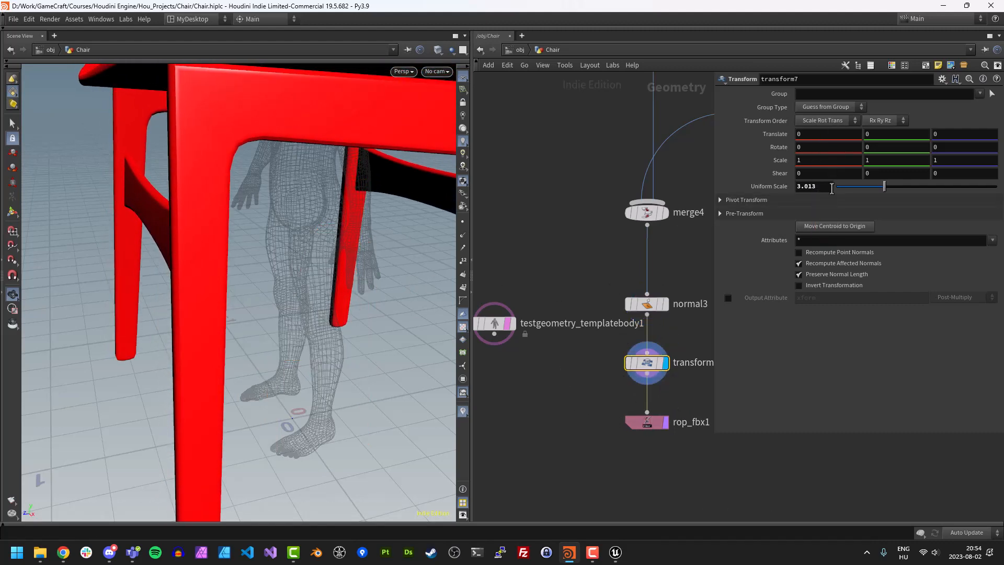
{"action": "middle_click_drag", "start_coordinate": [830, 184], "coordinate": [728, 181]}
{"action": "middle_click_drag", "start_coordinate": [822, 189], "coordinate": [871, 211]}
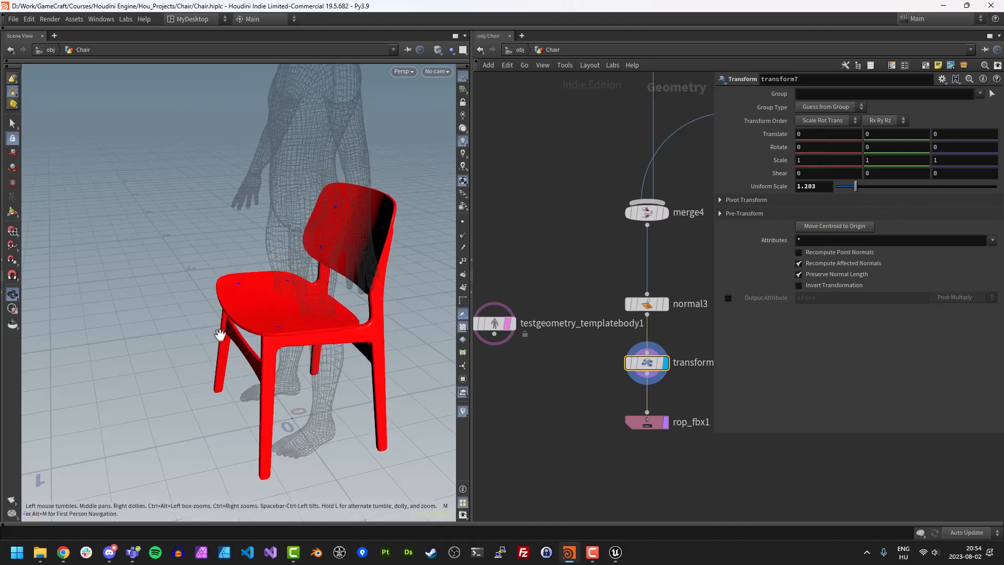
{"action": "left_click_drag", "start_coordinate": [222, 332], "coordinate": [361, 314]}
{"action": "middle_click_drag", "start_coordinate": [811, 190], "coordinate": [752, 226]}
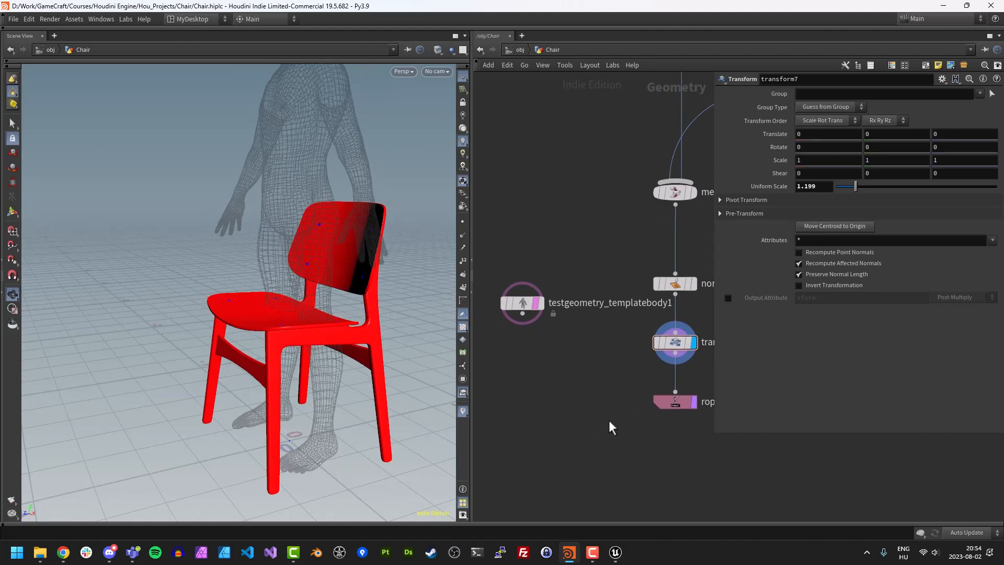
Export the rescaled chair to disk from rop_fbx1 as Chair.fbx and save the Houdini scene
{"action": "left_click", "coordinate": [641, 407]}
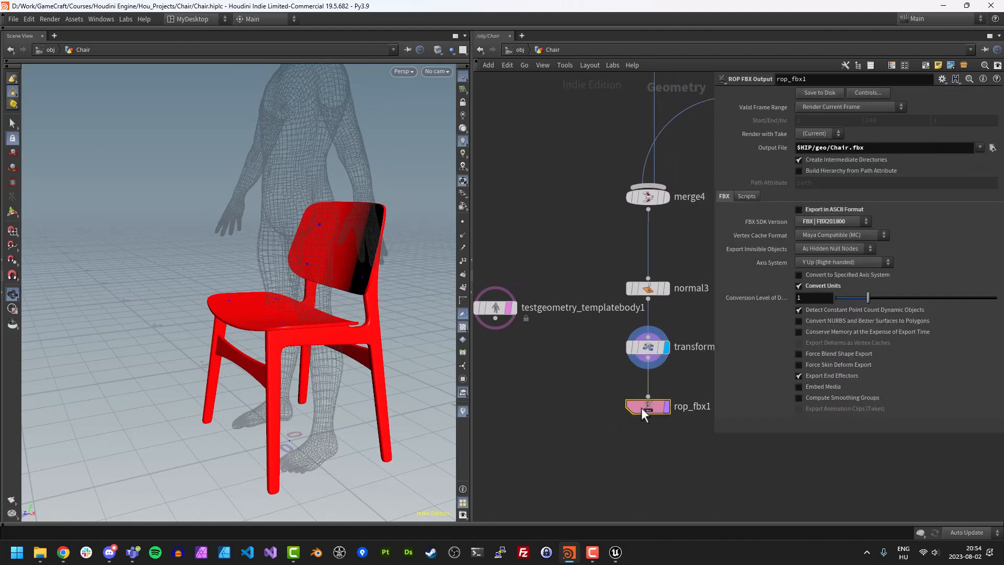
{"action": "left_click", "coordinate": [820, 93]}
{"action": "key", "text": "ctrl+s"}
Switch to Unreal and reimport the Chair static mesh from its source file
{"action": "left_click", "coordinate": [614, 555]}
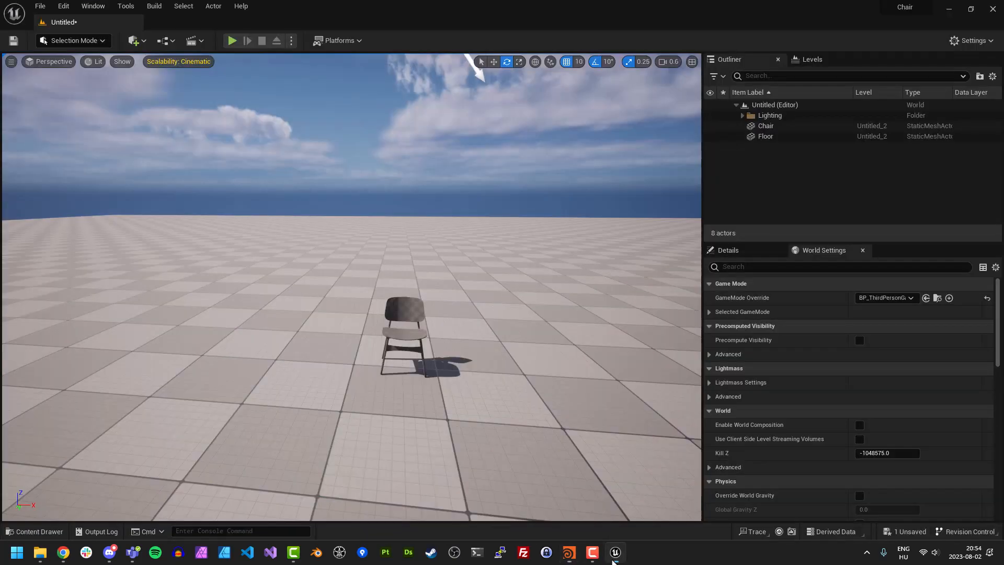
{"action": "key", "text": "ctrl+space"}
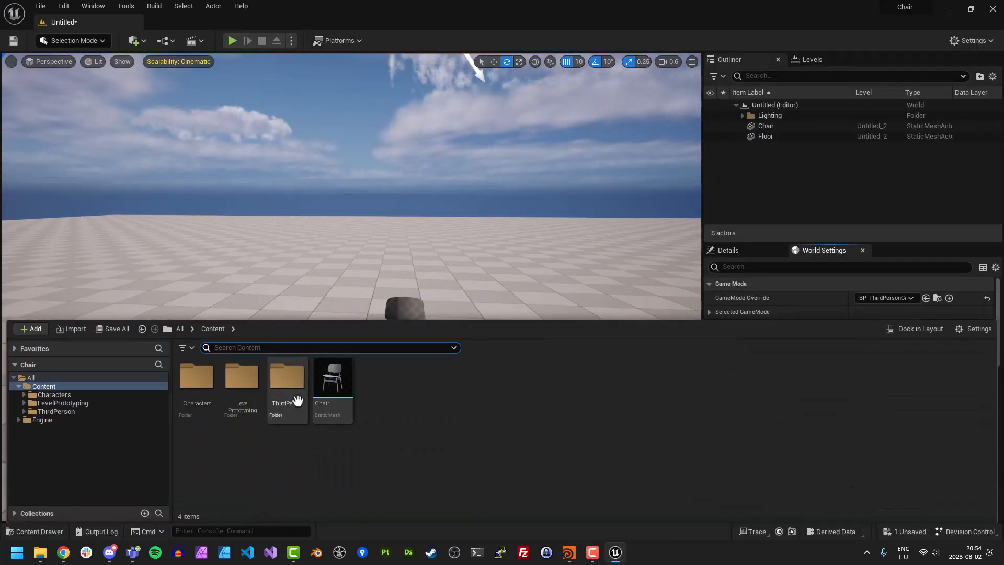
{"action": "right_click", "coordinate": [329, 383]}
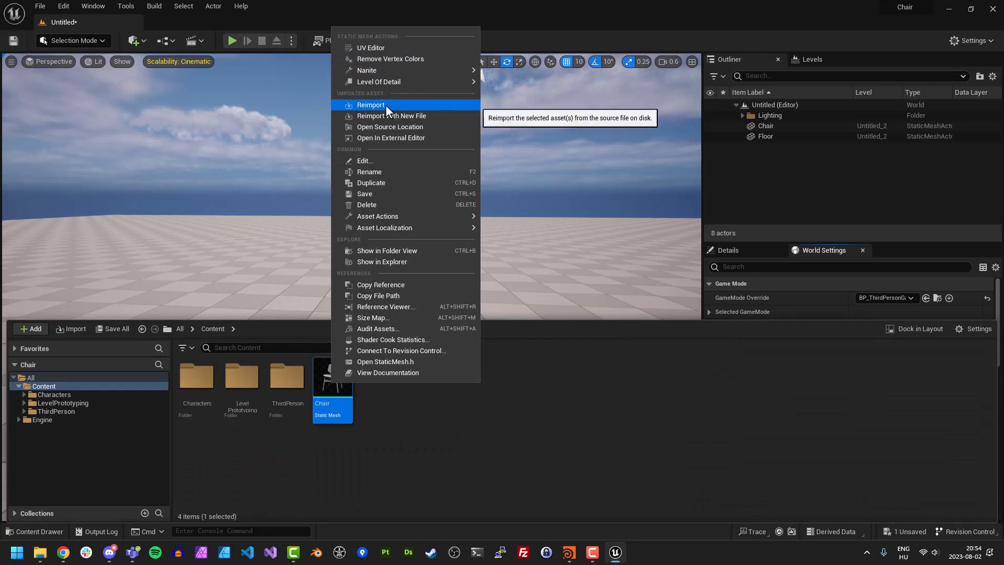
{"action": "left_click", "coordinate": [385, 104]}
Save the current level in the Content folder as TestScene
{"action": "key", "text": "ctrl+s"}
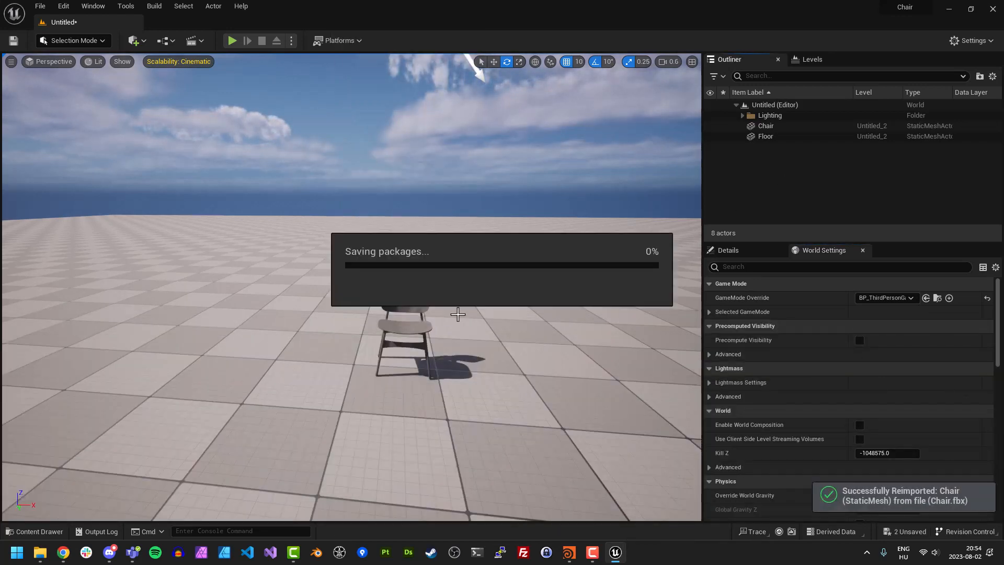
{"action": "left_click", "coordinate": [775, 434]}
{"action": "key", "text": "ctrl+s"}
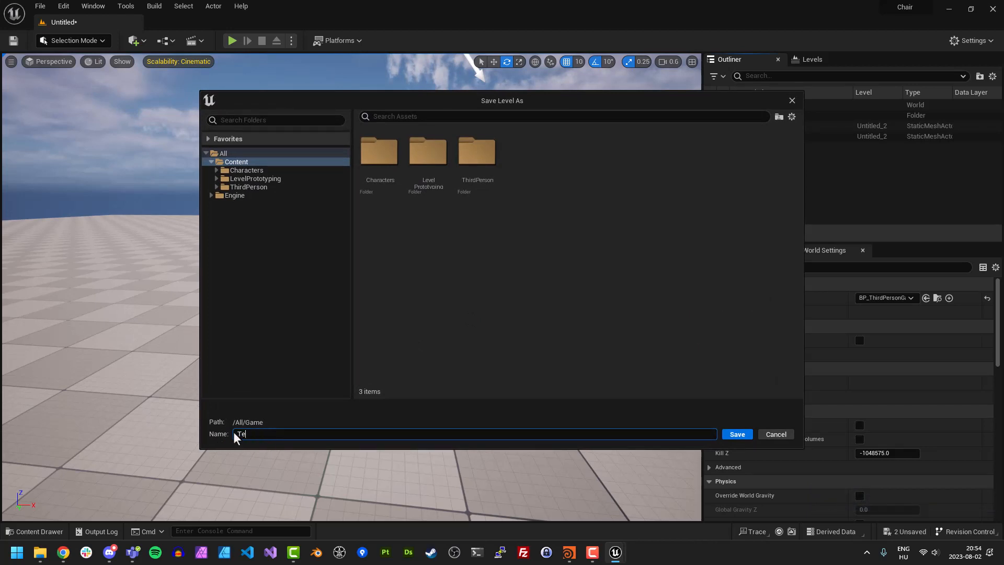
{"action": "type", "text": "TestScene"}
{"action": "left_click", "coordinate": [743, 436]}
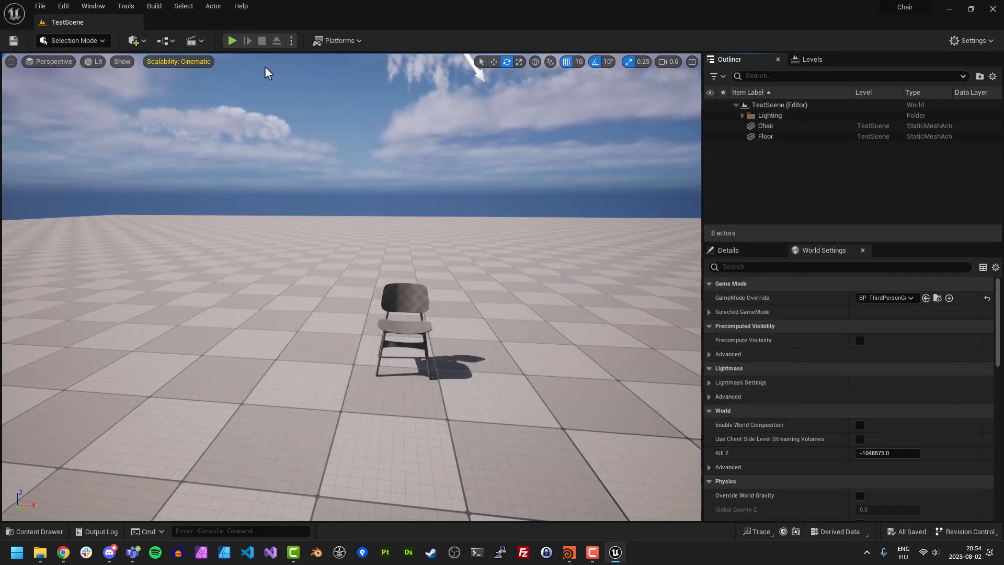
Play the level and walk the character around the chair to compare their sizes, ending with the play session stopped
{"action": "left_click", "coordinate": [232, 41]}
{"action": "key", "text": "w"}
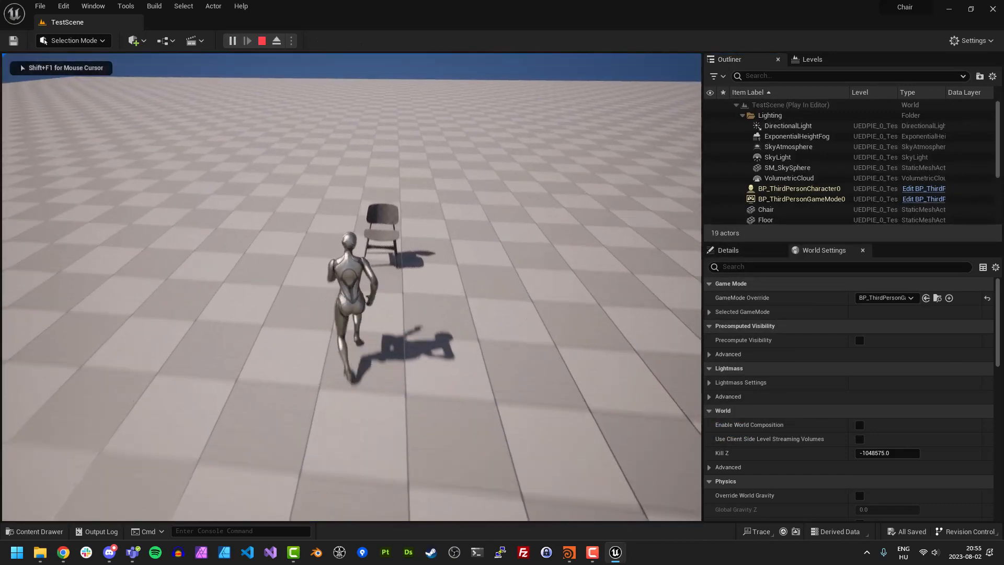
{"action": "key", "text": "w"}
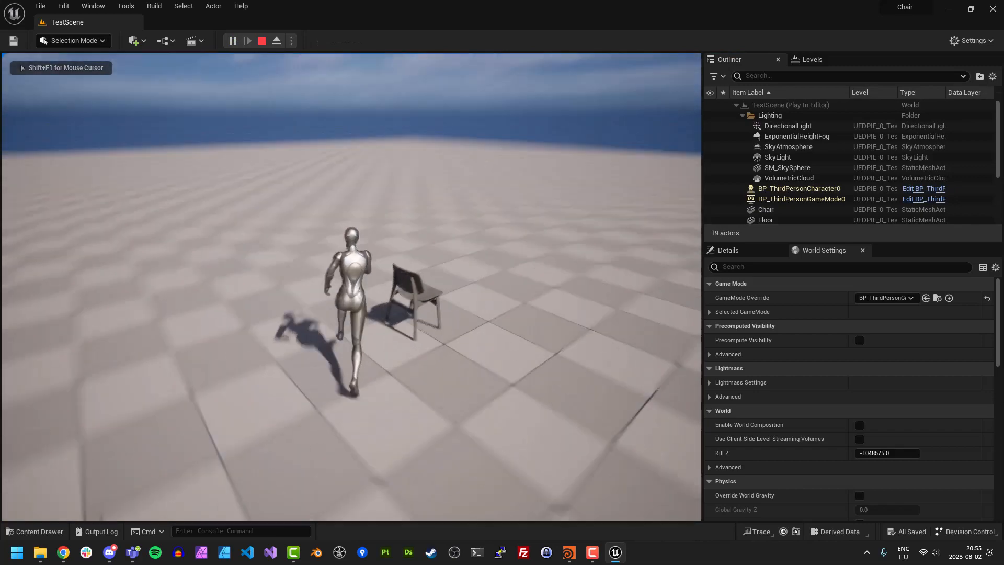
{"action": "key", "text": "d"}
{"action": "key", "text": "w"}
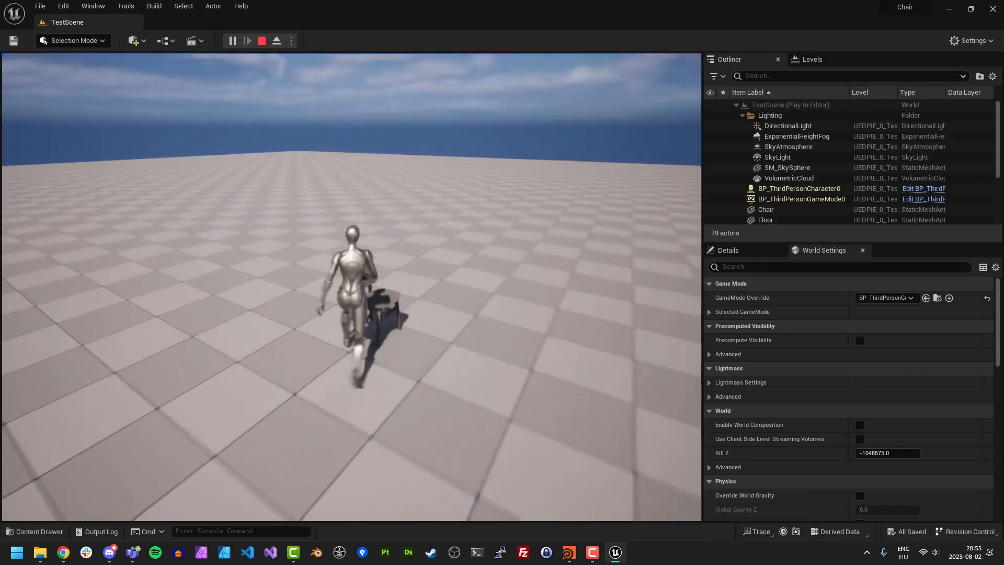
{"action": "key", "text": "d"}
{"action": "key", "text": "w"}
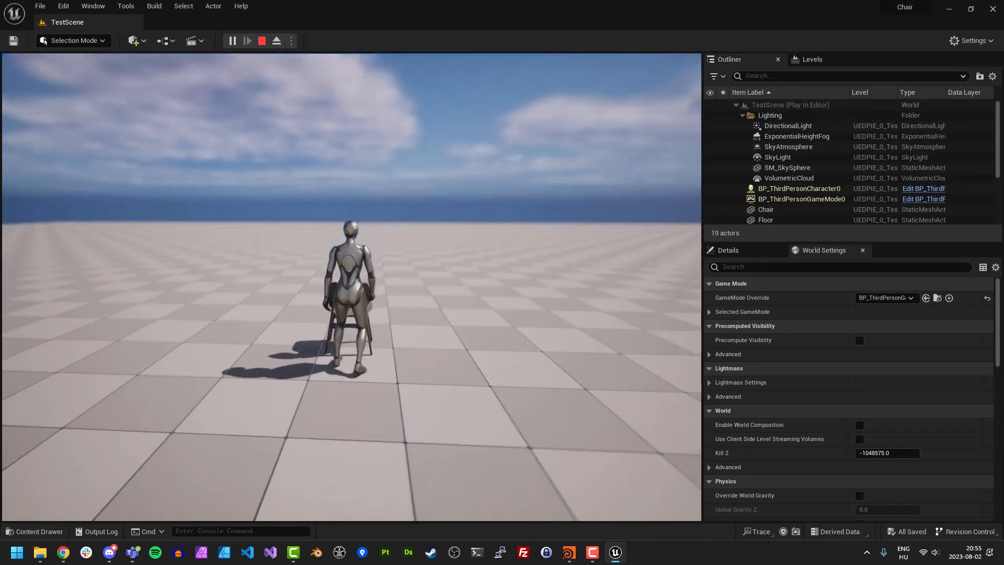
{"action": "key", "text": "d"}
{"action": "key", "text": "a"}
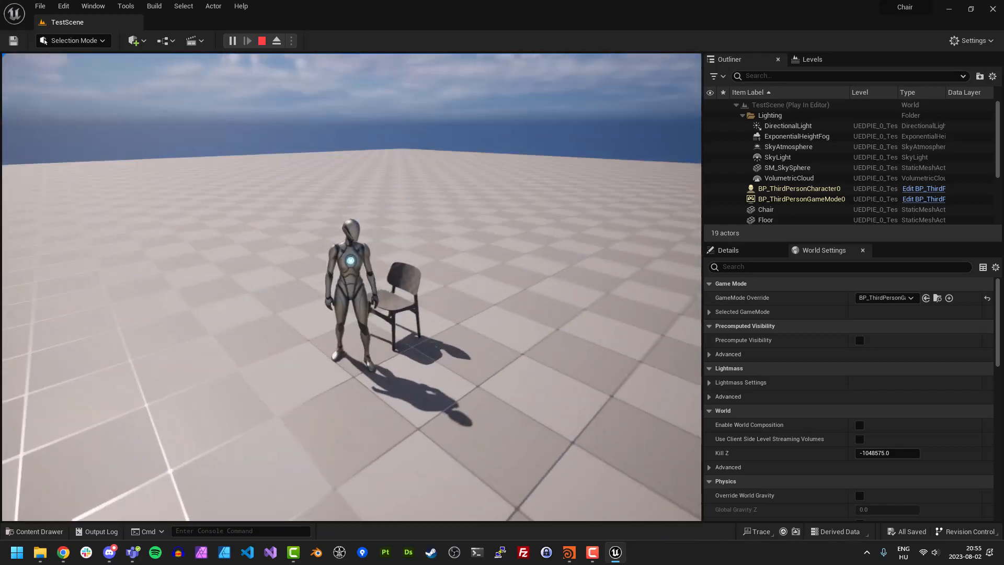
{"action": "key", "text": "a"}
{"action": "key", "text": "w"}
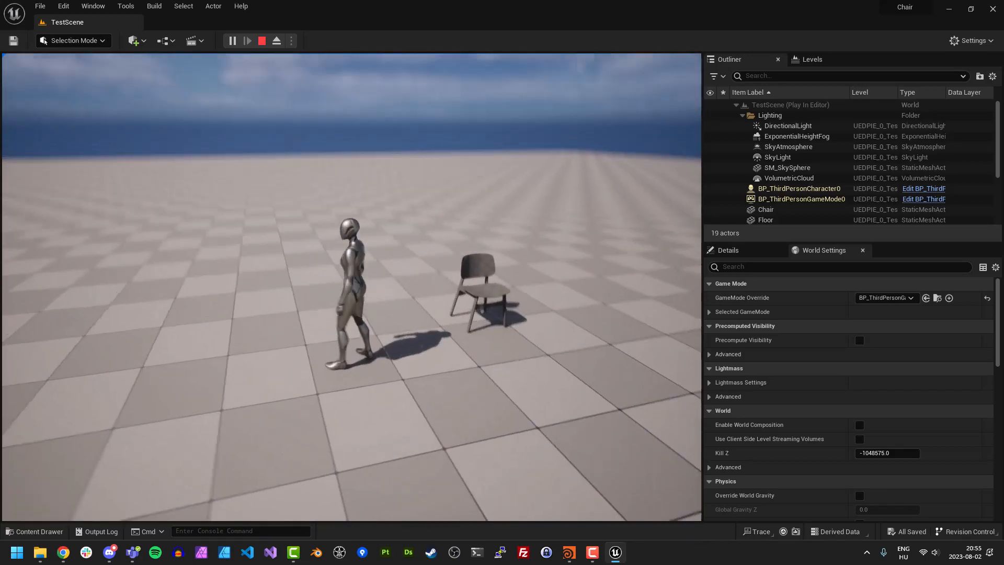
{"action": "key", "text": "d"}
{"action": "key", "text": "s"}
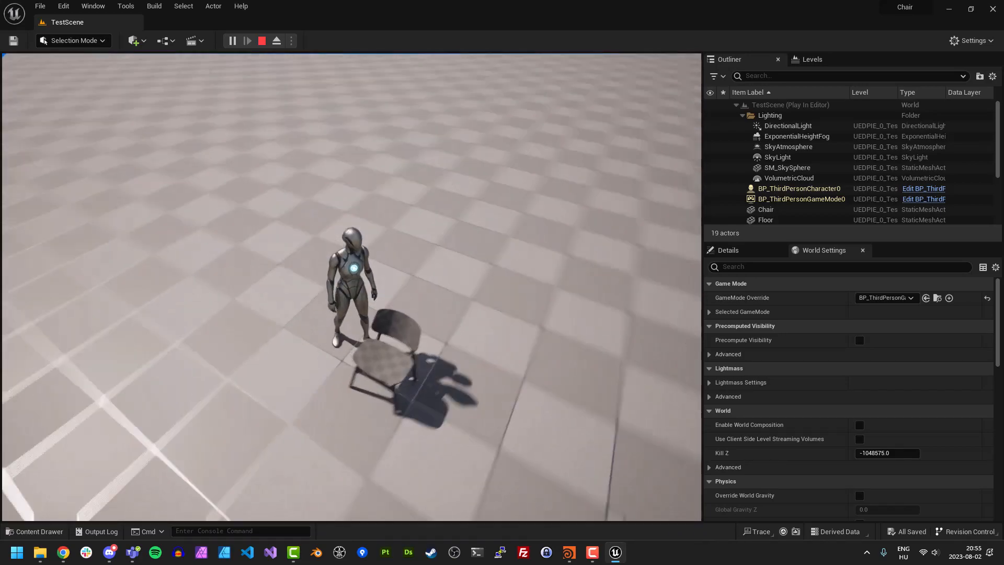
{"action": "key", "text": "w"}
{"action": "key", "text": "s"}
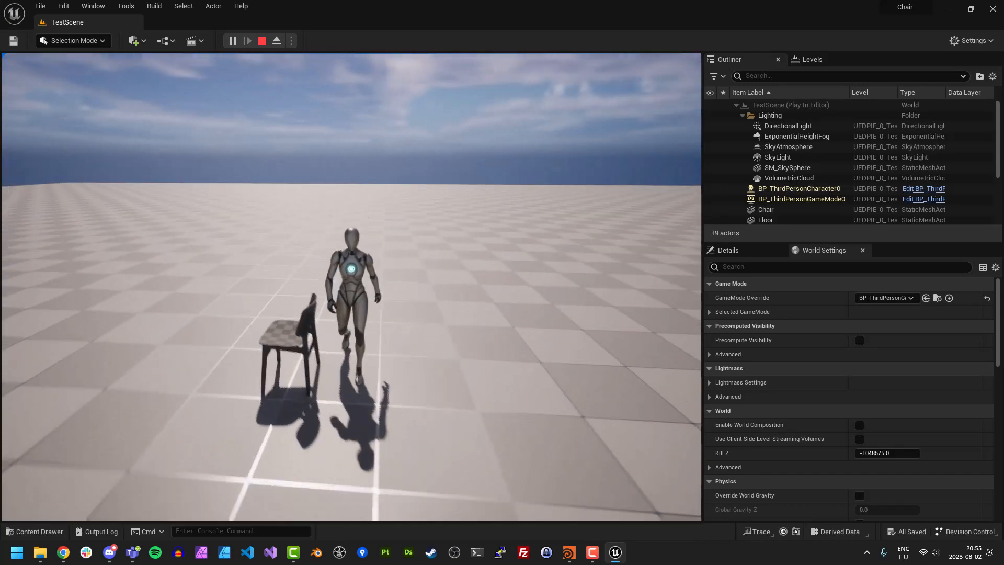
{"action": "key", "text": "a"}
{"action": "key", "text": "shift+F1"}
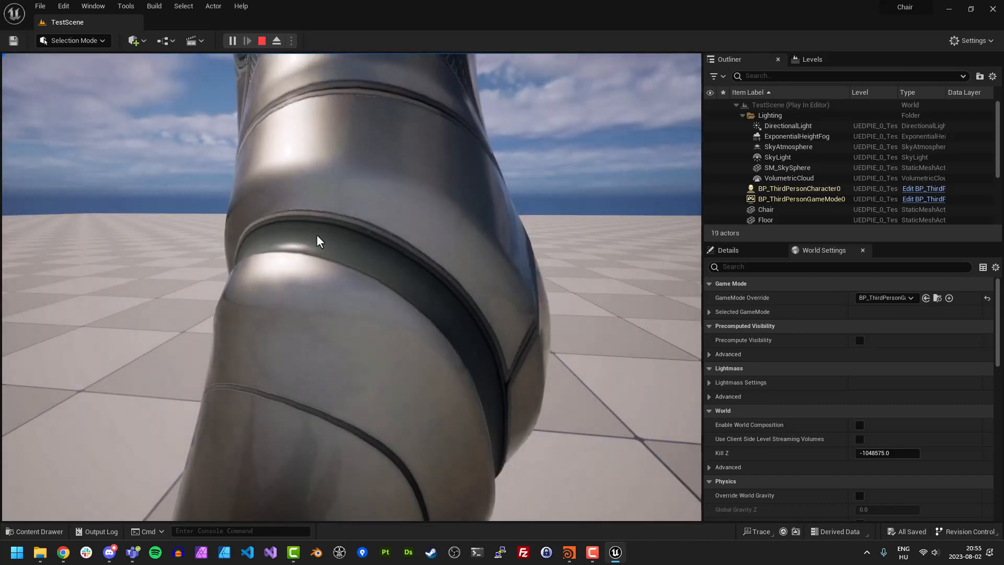
{"action": "key", "text": "Escape"}
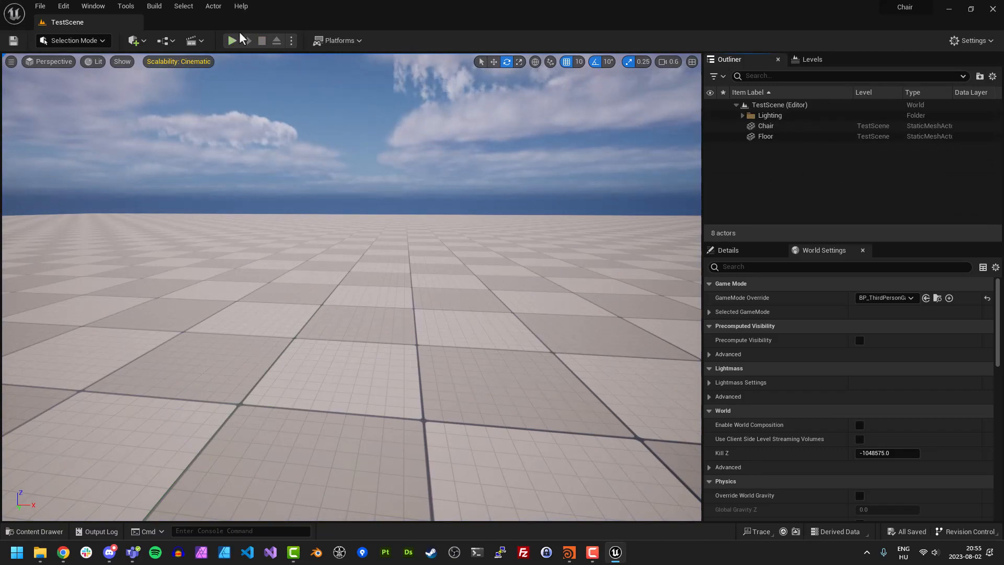
Play the level again to view the character beside the chair, stop it, and inspect the chair up close
{"action": "key", "text": "alt+p"}
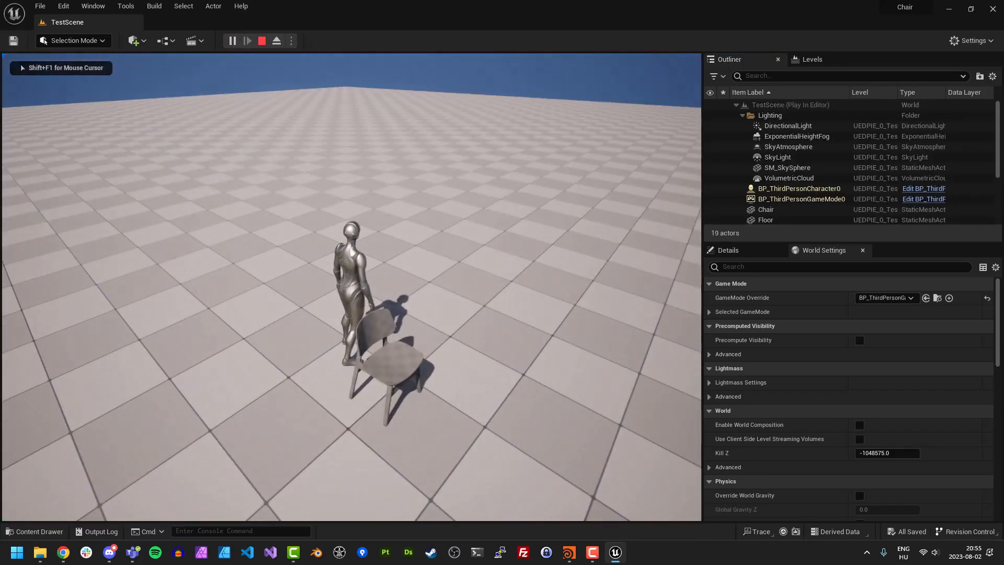
{"action": "key", "text": "Escape"}
{"action": "right_click_drag", "start_coordinate": [542, 326], "coordinate": [502, 335]}
{"action": "key", "text": "w"}
{"action": "scroll", "coordinate": [506, 327], "scroll_direction": "up", "scroll_amount": 3}
{"action": "key", "text": "w"}
{"action": "key", "text": "ctrl+space"}
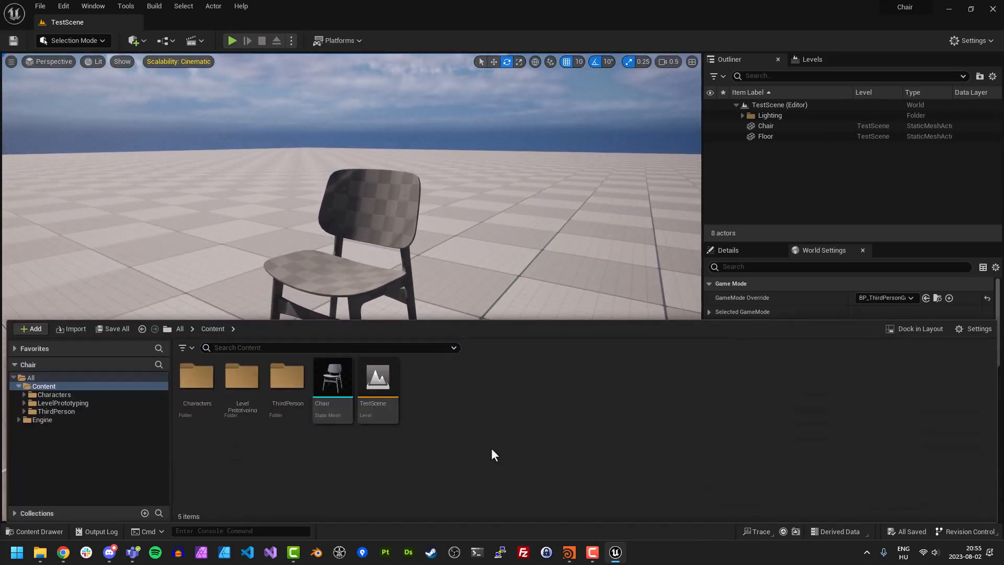
{"action": "right_click", "coordinate": [488, 386]}
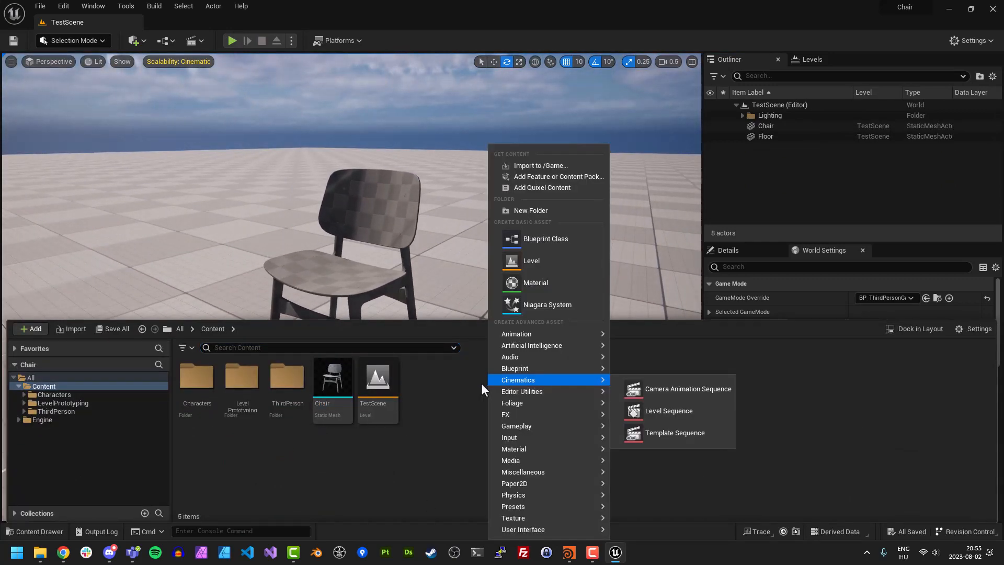
{"action": "left_click", "coordinate": [529, 288]}
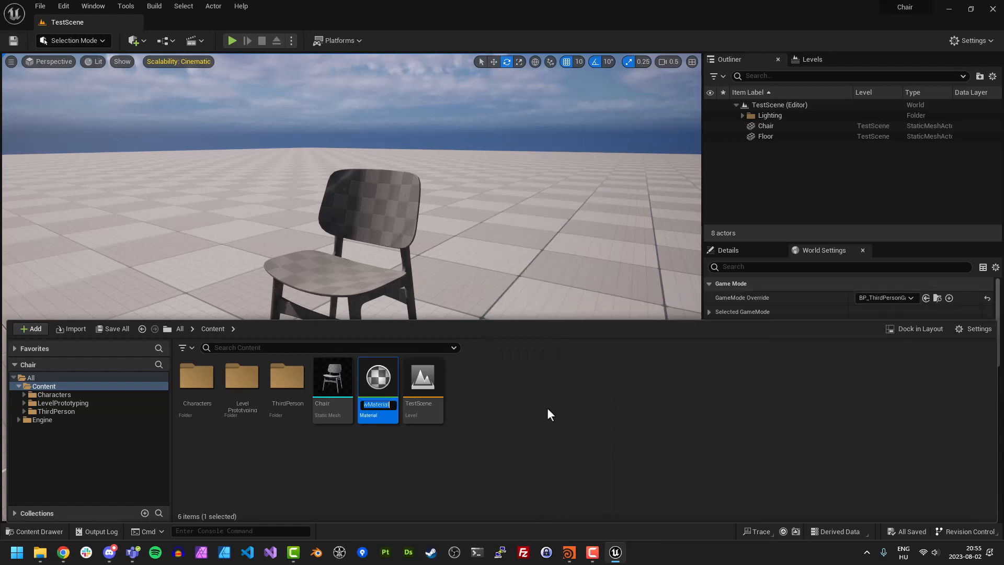
{"action": "type", "text": "M:_"}
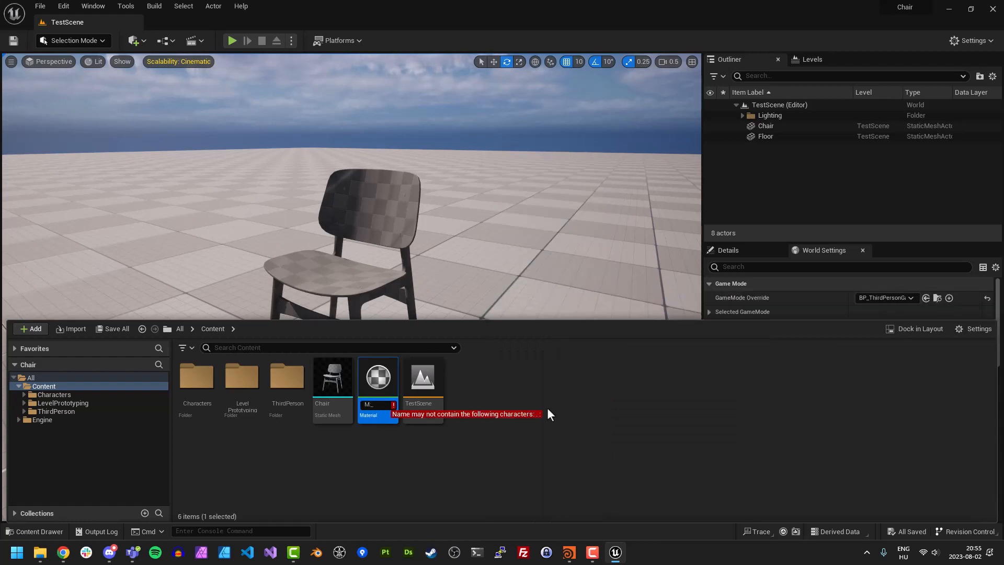
{"action": "key", "text": "Escape"}
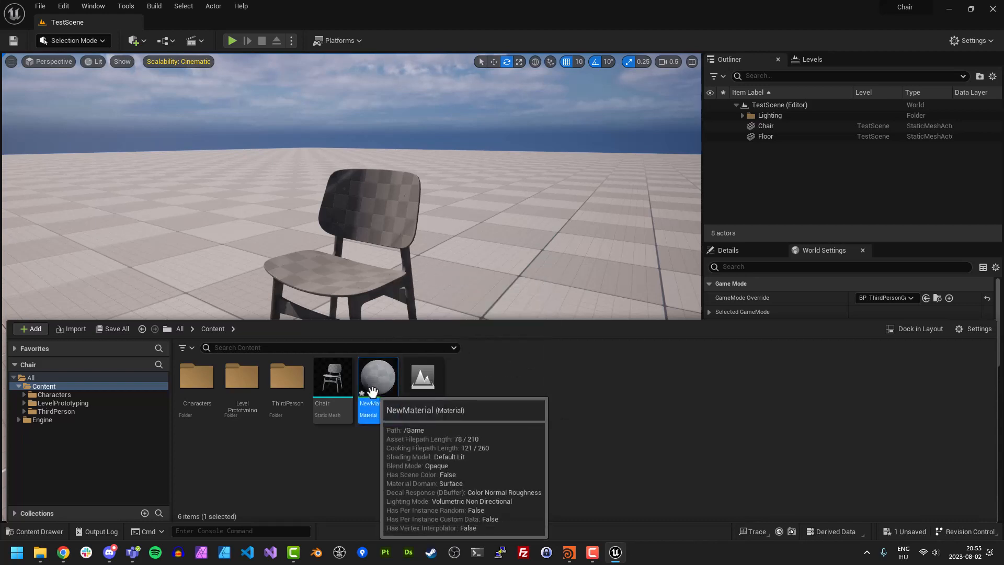
{"action": "key", "text": "Delete"}
{"action": "left_click", "coordinate": [455, 447]}
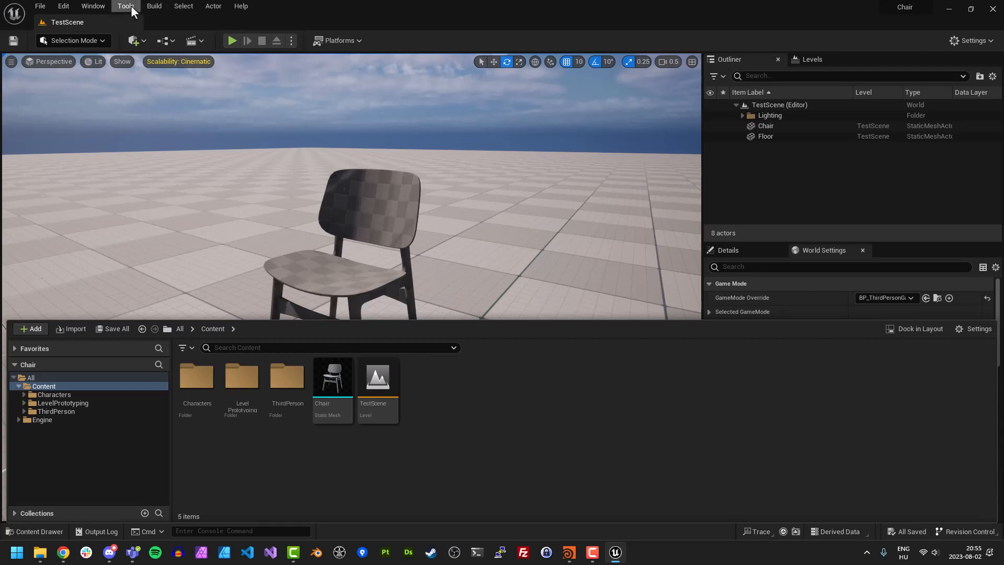
Open Quixel Bridge and show the Wood category of its surfaces
{"action": "left_click", "coordinate": [100, 7]}
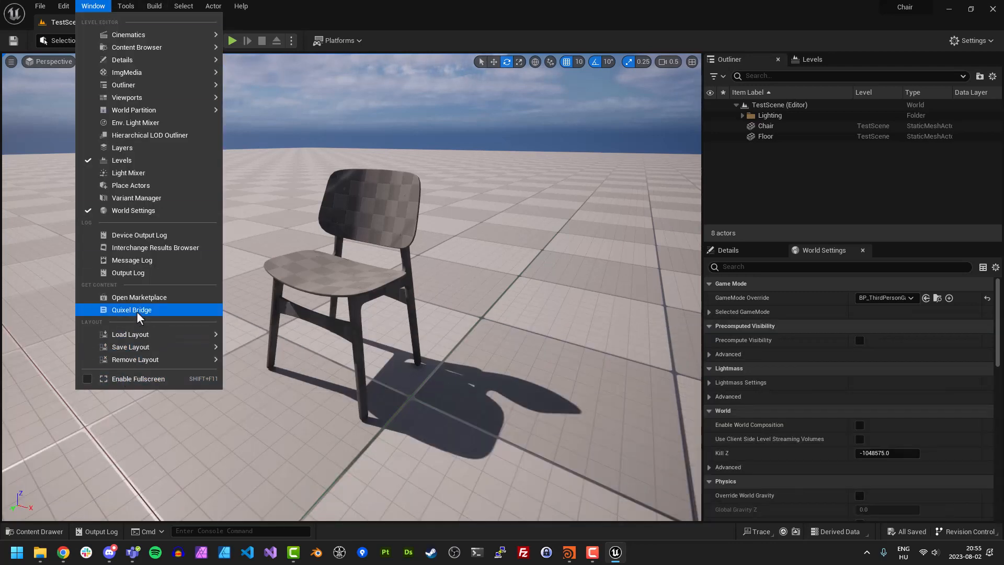
{"action": "left_click", "coordinate": [136, 311]}
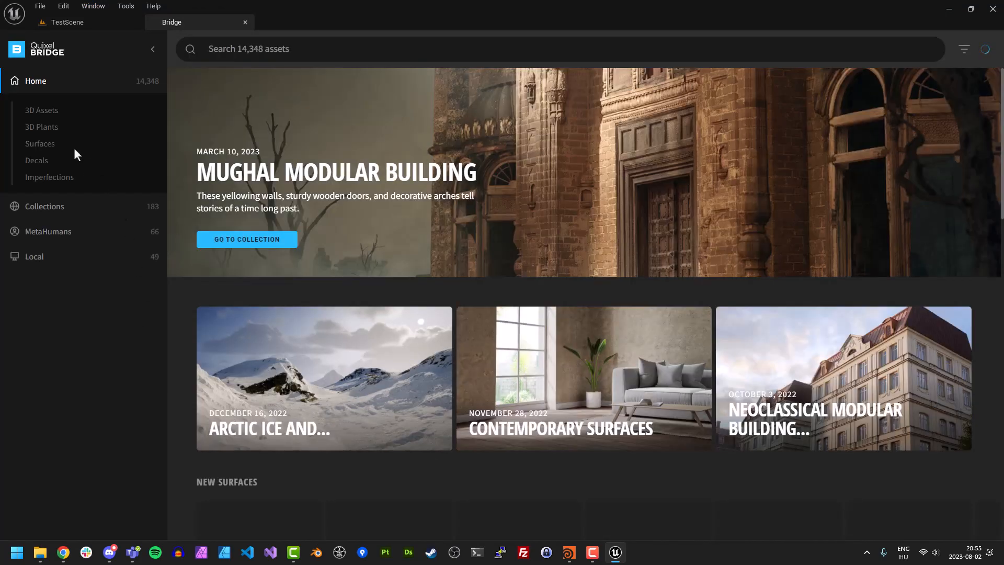
{"action": "left_click", "coordinate": [48, 146]}
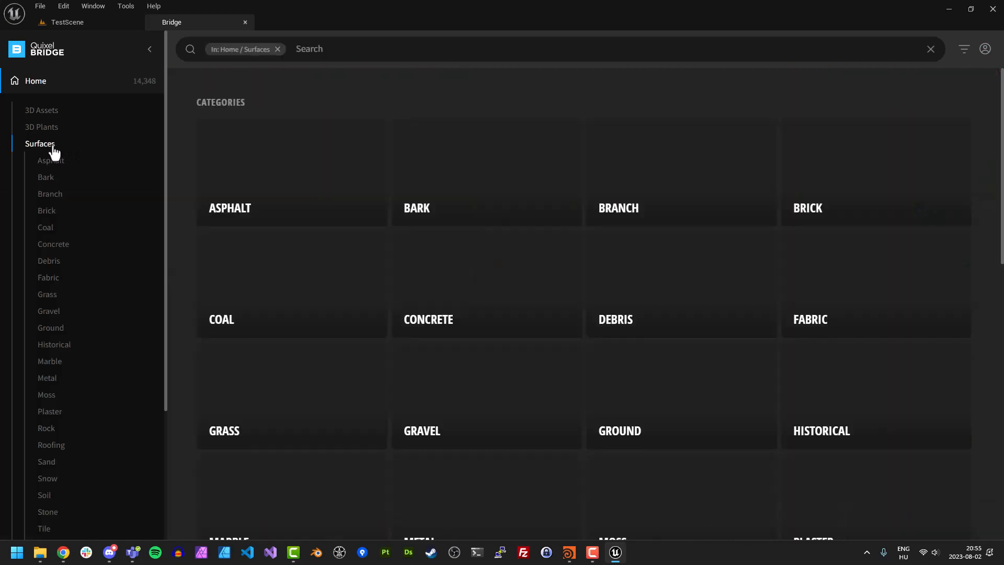
{"action": "scroll", "coordinate": [98, 403], "scroll_direction": "down", "scroll_amount": 2}
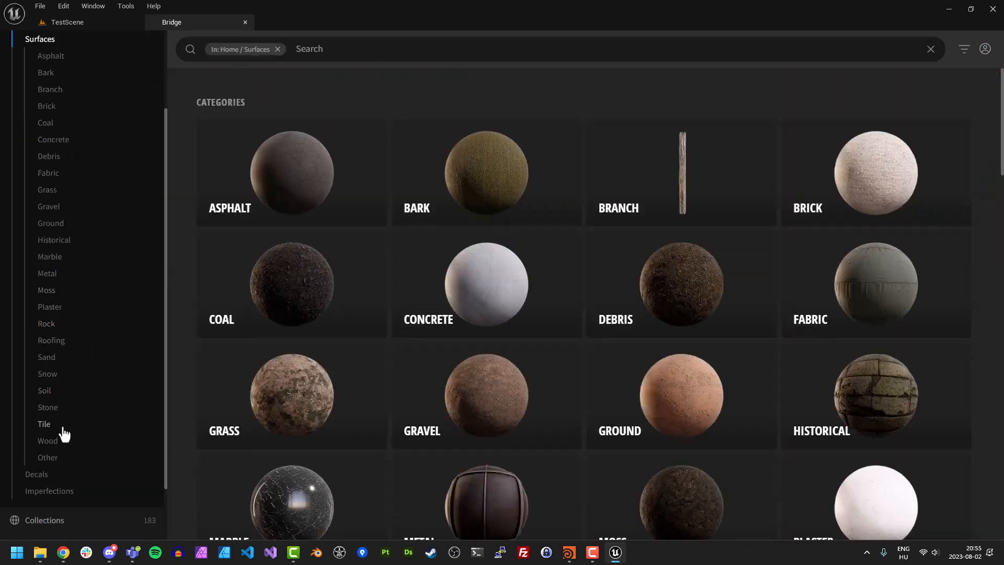
{"action": "left_click", "coordinate": [59, 443]}
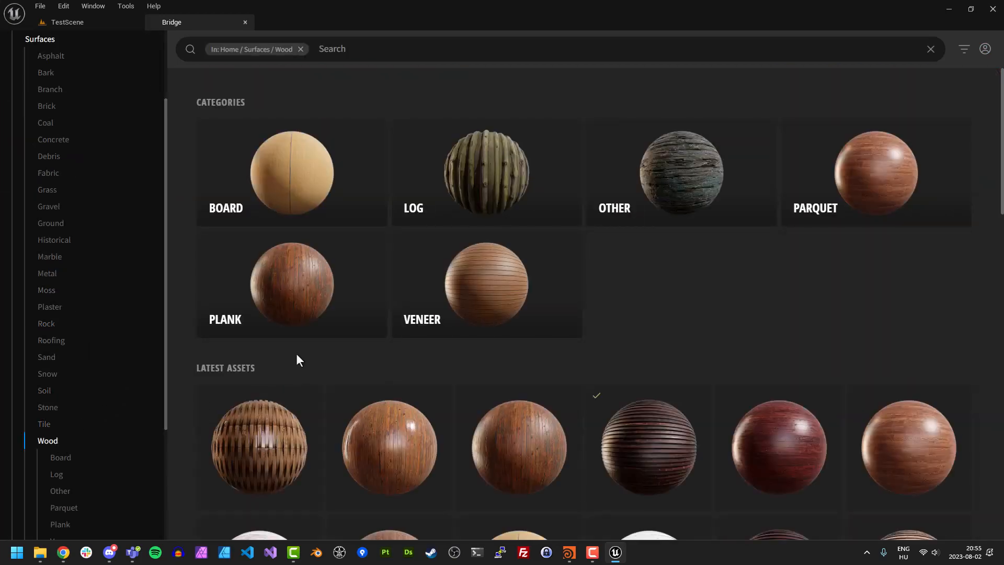
Browse the wood surfaces and open the details of the Plywood surface
{"action": "scroll", "coordinate": [296, 359], "scroll_direction": "down", "scroll_amount": 5}
{"action": "scroll", "coordinate": [295, 358], "scroll_direction": "down", "scroll_amount": 4}
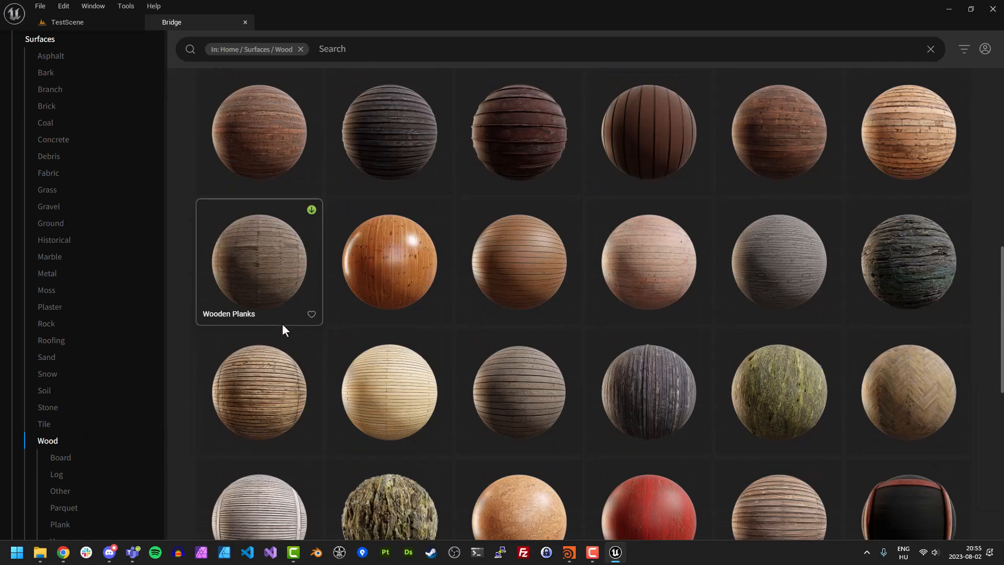
{"action": "scroll", "coordinate": [313, 321], "scroll_direction": "down", "scroll_amount": 5}
{"action": "scroll", "coordinate": [314, 367], "scroll_direction": "down", "scroll_amount": 4}
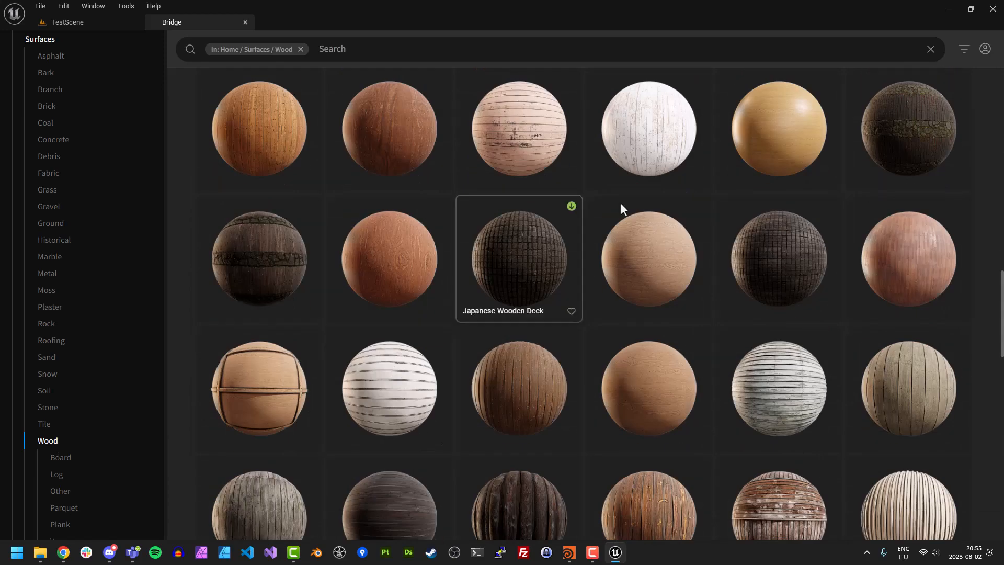
{"action": "left_click", "coordinate": [795, 132]}
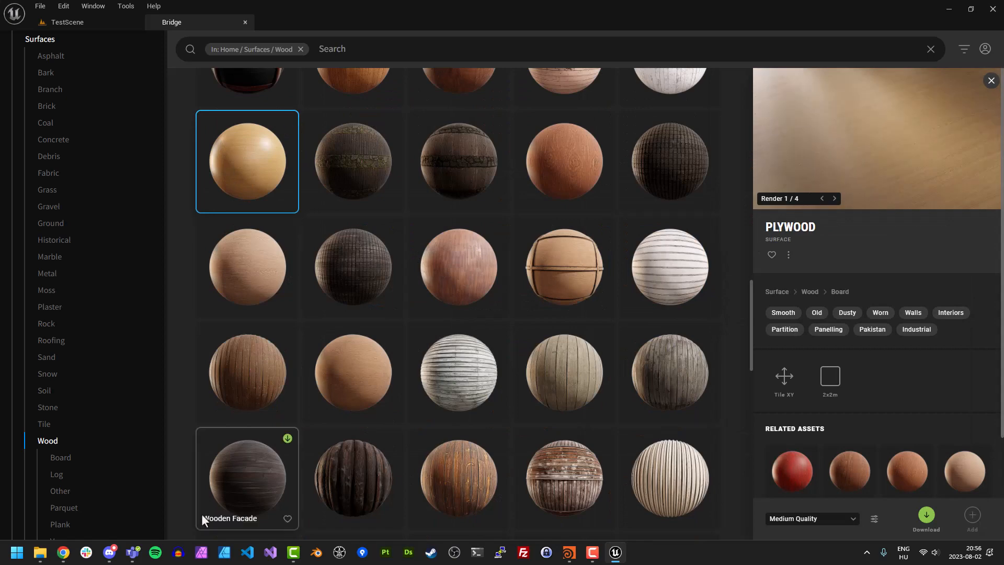
Switch to File Explorer and open the Plywood_vdcjecc texture folder inside Houdini Engine > Hou_Projects > Chair > tex
{"action": "mouse_move", "coordinate": [46, 558]}
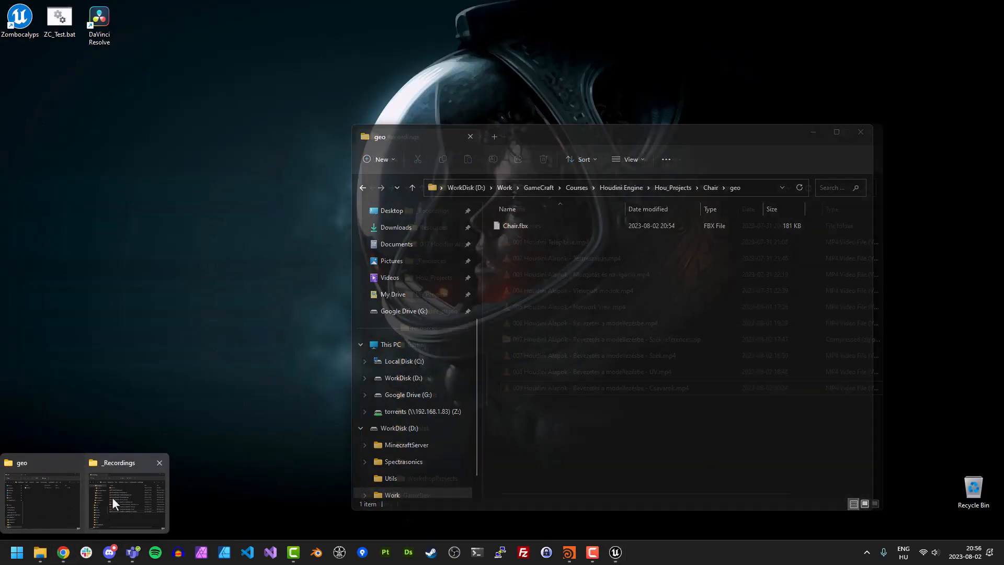
{"action": "left_click", "coordinate": [113, 497]}
{"action": "left_click", "coordinate": [663, 187]}
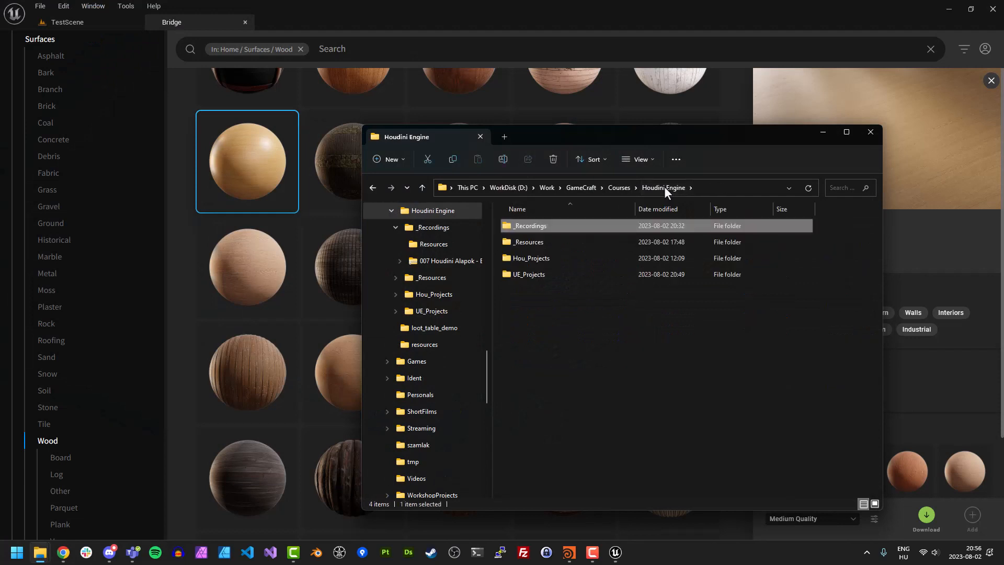
{"action": "left_click", "coordinate": [539, 259]}
{"action": "double_click", "coordinate": [538, 259]}
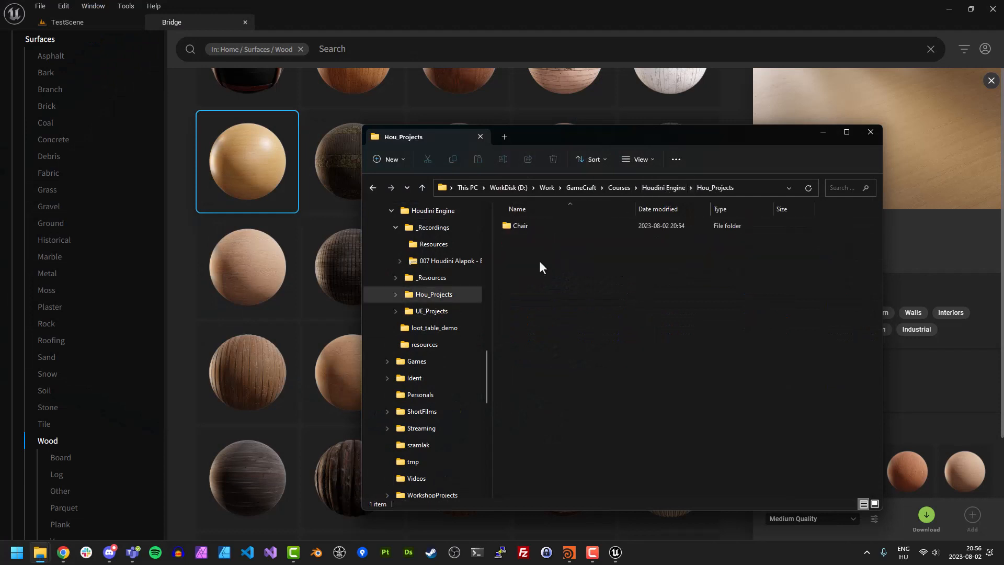
{"action": "double_click", "coordinate": [527, 225]}
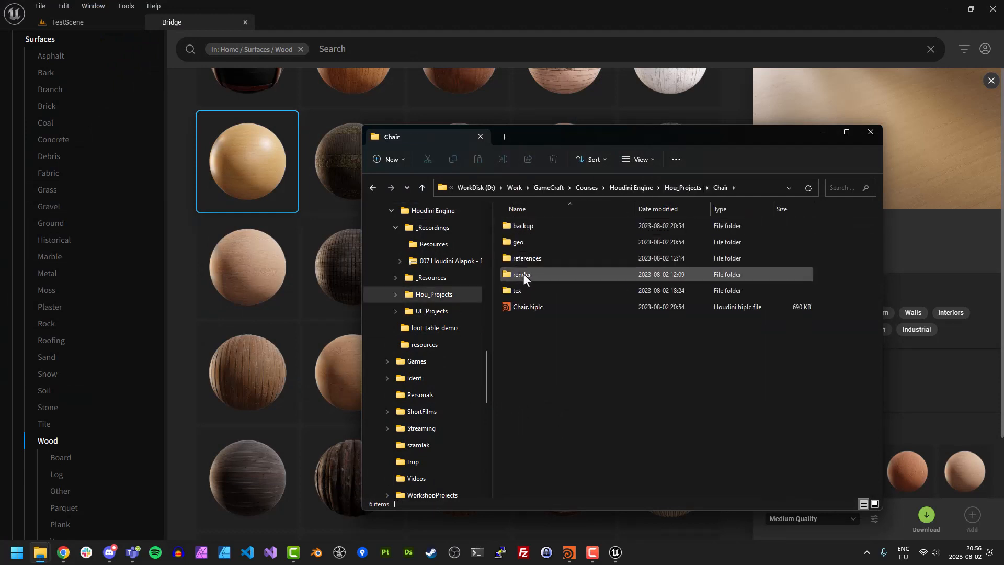
{"action": "double_click", "coordinate": [517, 290]}
{"action": "left_click", "coordinate": [545, 228]}
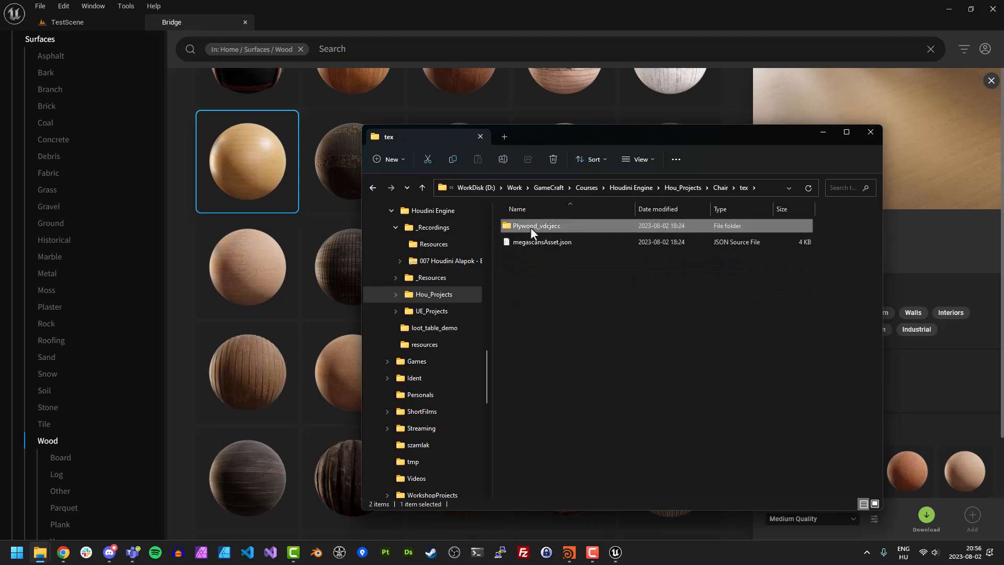
{"action": "left_click", "coordinate": [549, 227]}
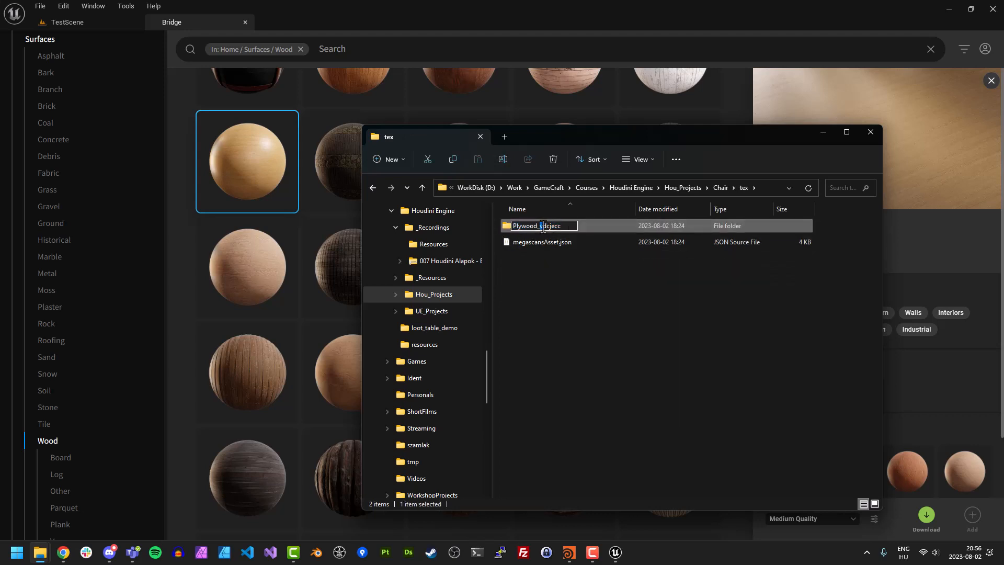
{"action": "left_click", "coordinate": [559, 267]}
{"action": "double_click", "coordinate": [544, 228]}
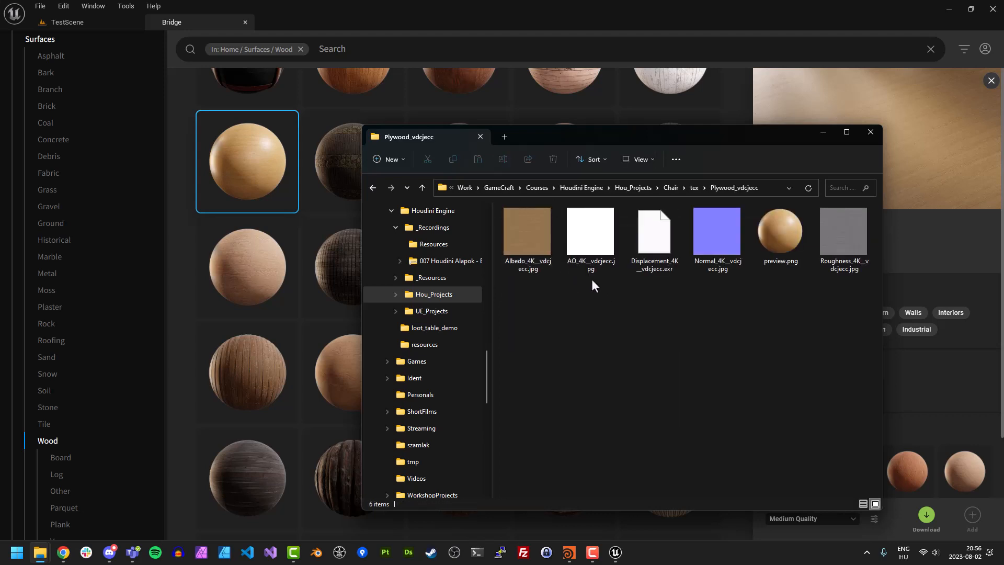
Return to Quixel Bridge, clear the Wood category filter and search all assets for "vdcjecc"
{"action": "left_click", "coordinate": [316, 76]}
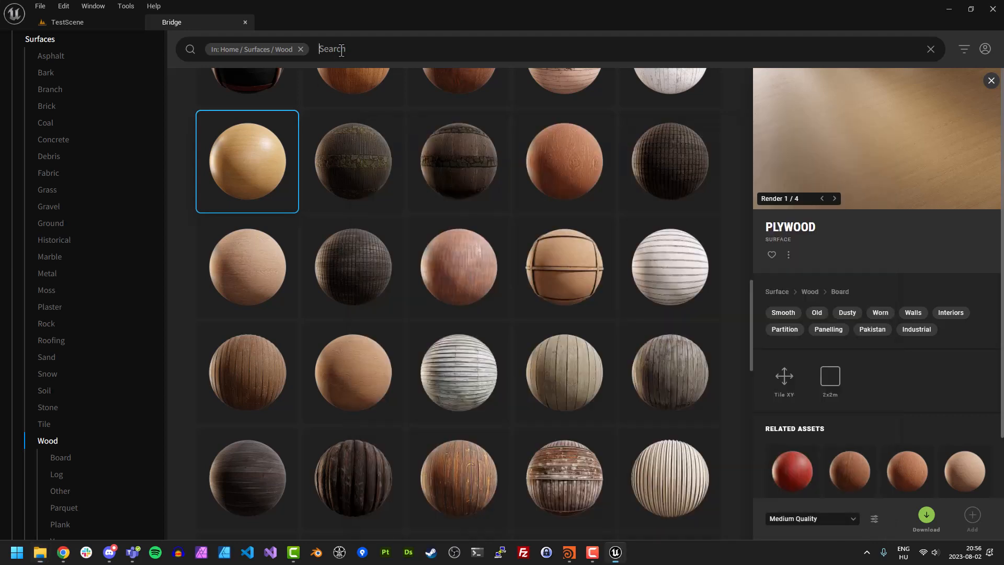
{"action": "left_click", "coordinate": [300, 49]}
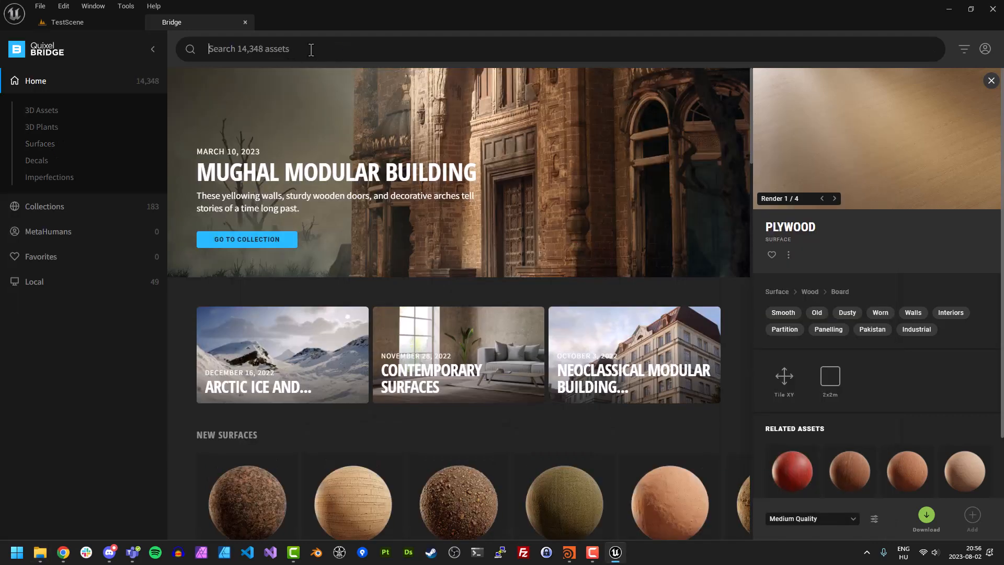
{"action": "type", "text": "vdcjecc"}
{"action": "key", "text": "Return"}
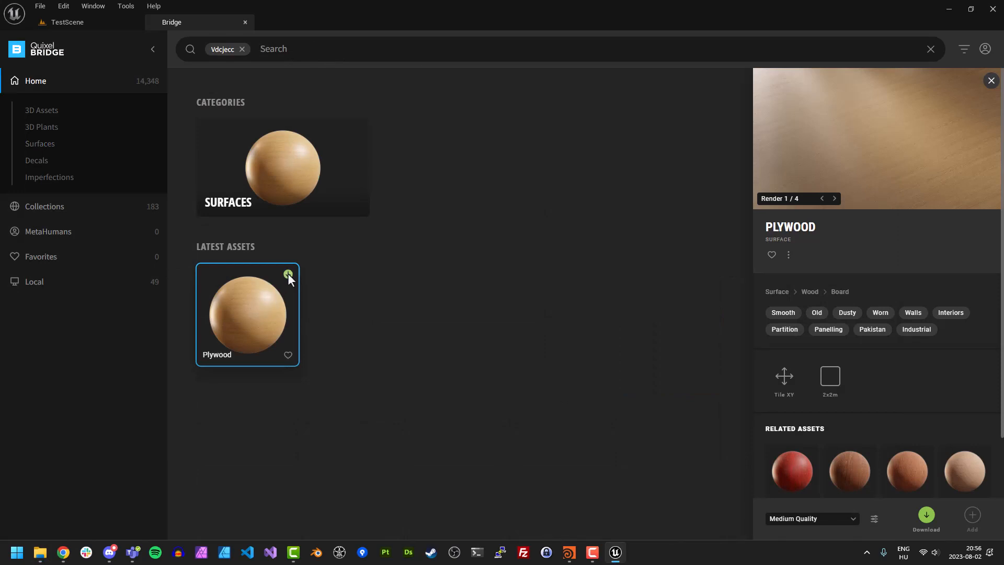
Download the Plywood surface in High Quality, add it to the project, and close the Content Browser window
{"action": "left_click", "coordinate": [830, 520]}
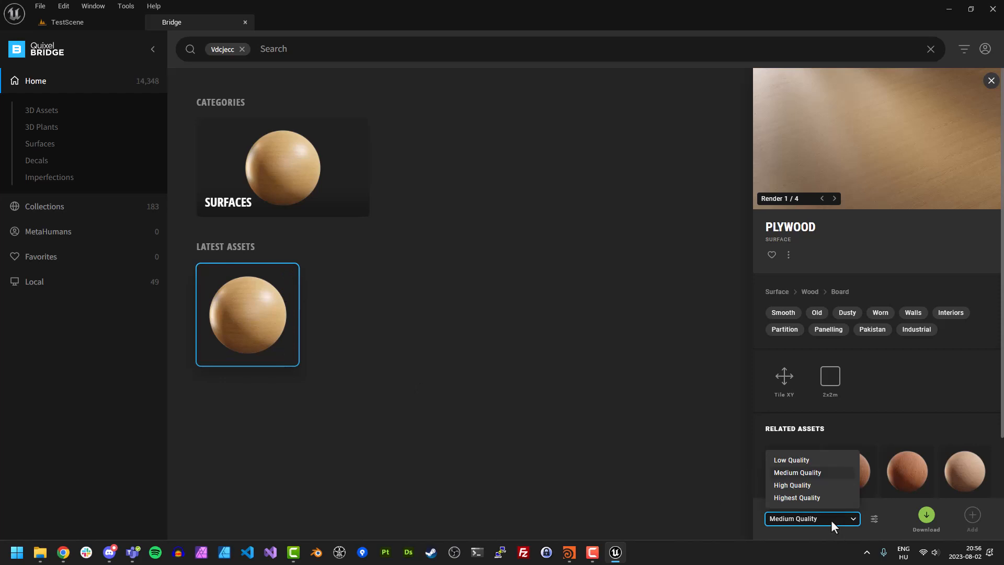
{"action": "left_click", "coordinate": [793, 485]}
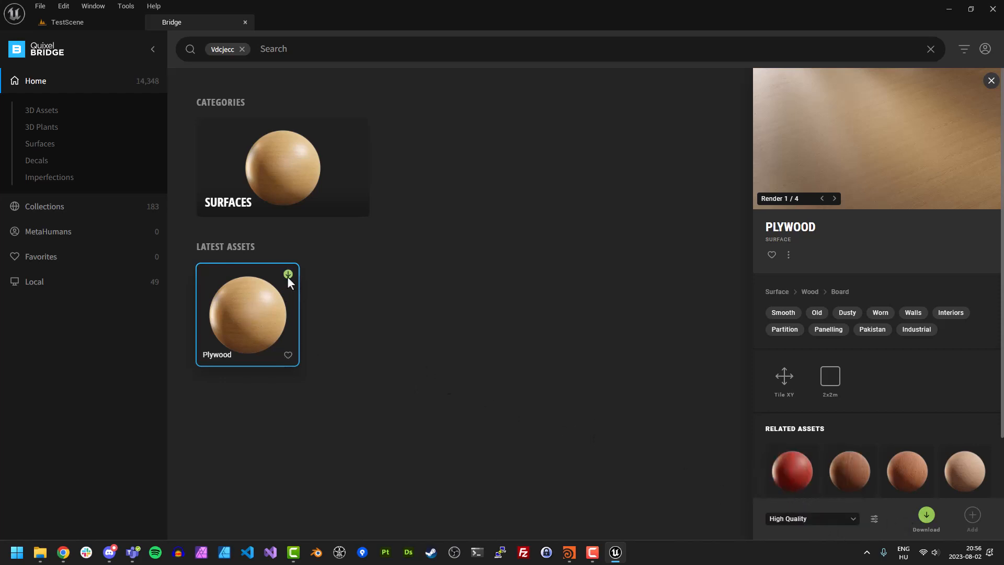
{"action": "left_click", "coordinate": [288, 275]}
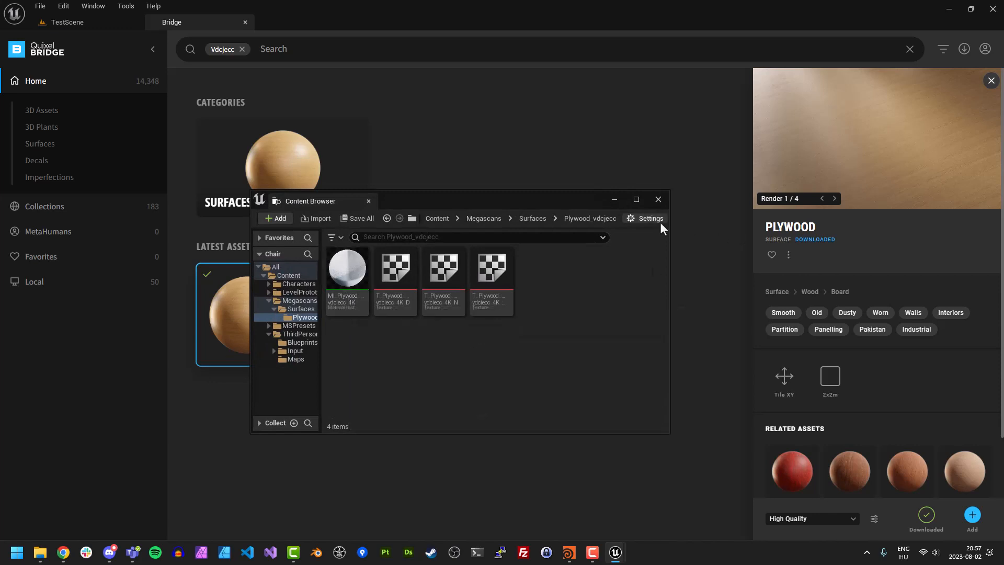
{"action": "left_click", "coordinate": [658, 199]}
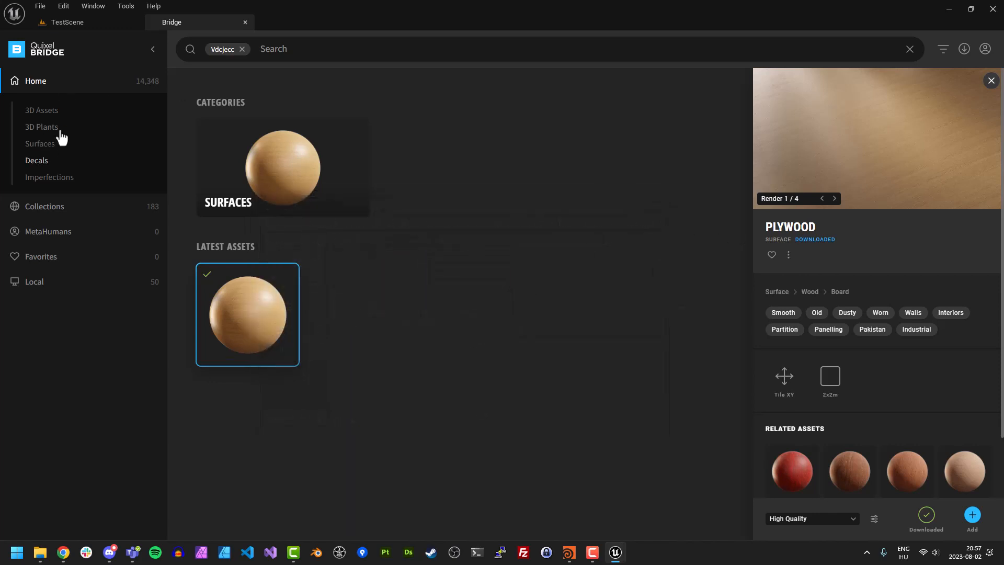
Show the Gun category of the Metal surfaces
{"action": "left_click", "coordinate": [47, 145]}
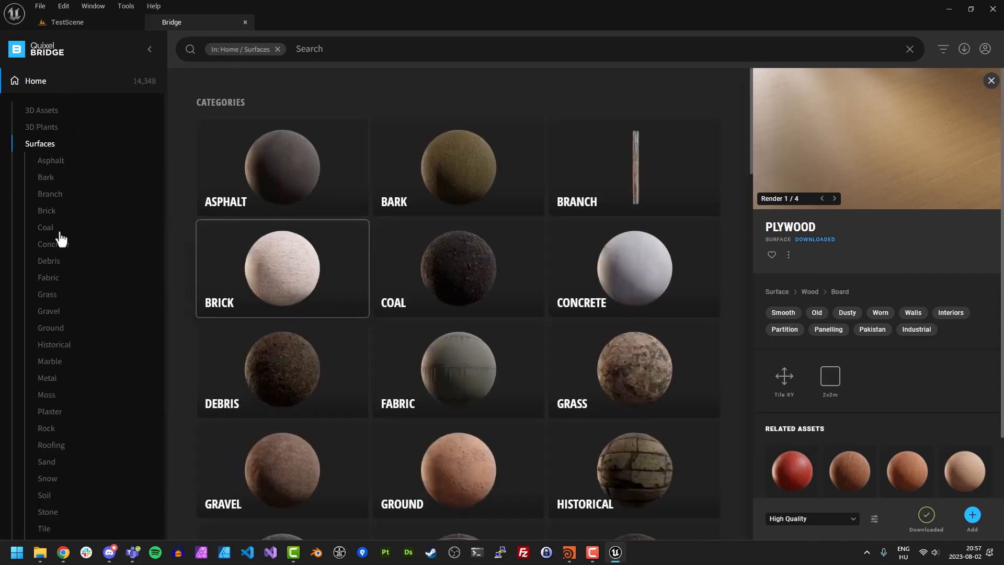
{"action": "scroll", "coordinate": [70, 298], "scroll_direction": "down", "scroll_amount": 3}
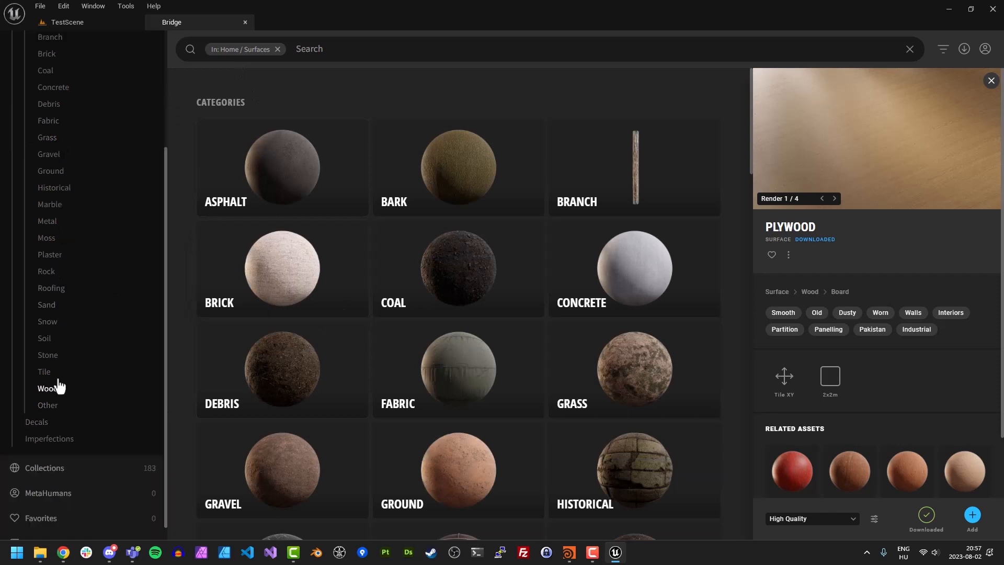
{"action": "left_click", "coordinate": [55, 223]}
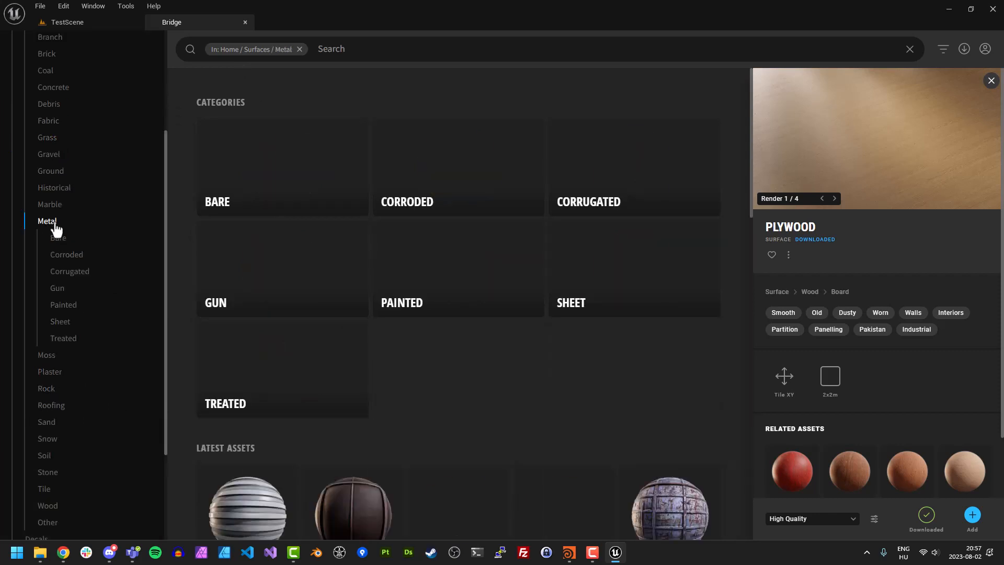
{"action": "scroll", "coordinate": [392, 352], "scroll_direction": "down", "scroll_amount": 3}
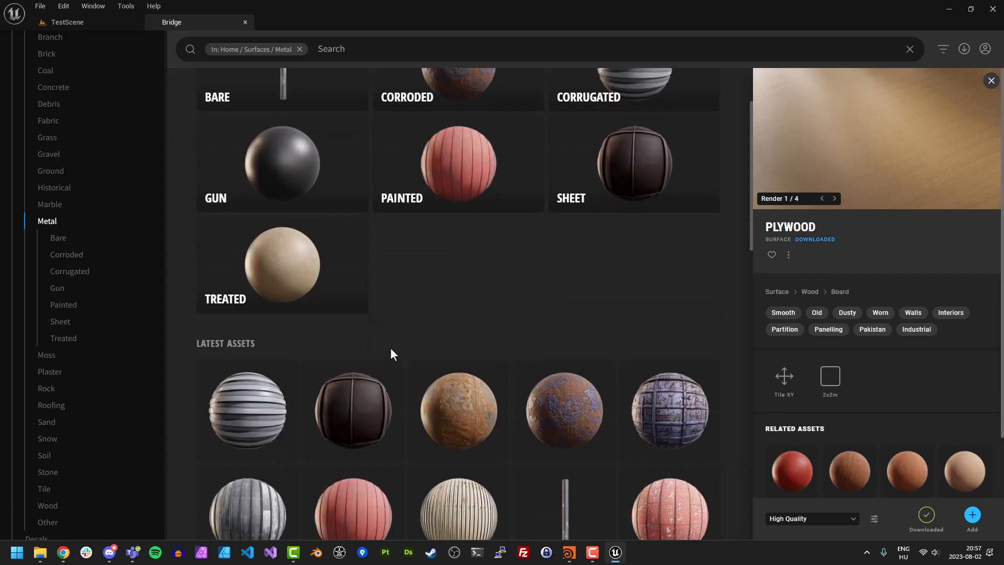
{"action": "scroll", "coordinate": [387, 334], "scroll_direction": "up", "scroll_amount": 3}
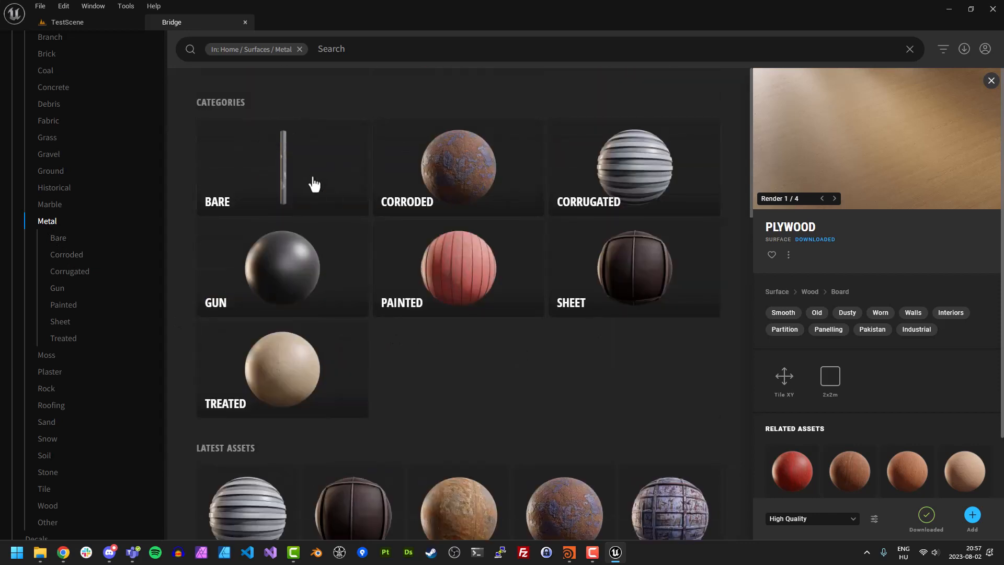
{"action": "left_click", "coordinate": [269, 285]}
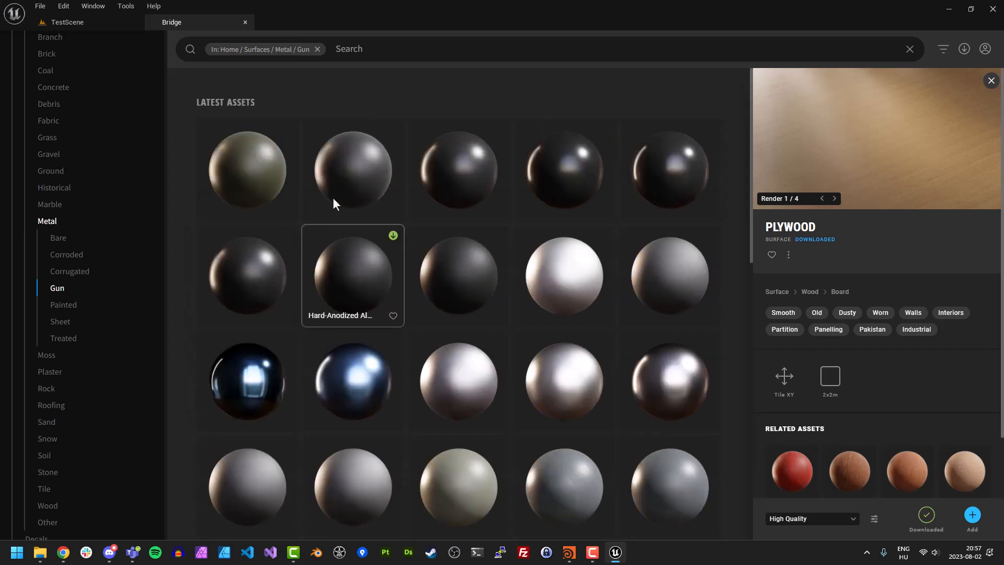
Download a Steel surface from the Gun metals, export it to the project in High Quality, and close Bridge
{"action": "scroll", "coordinate": [287, 373], "scroll_direction": "down", "scroll_amount": 1}
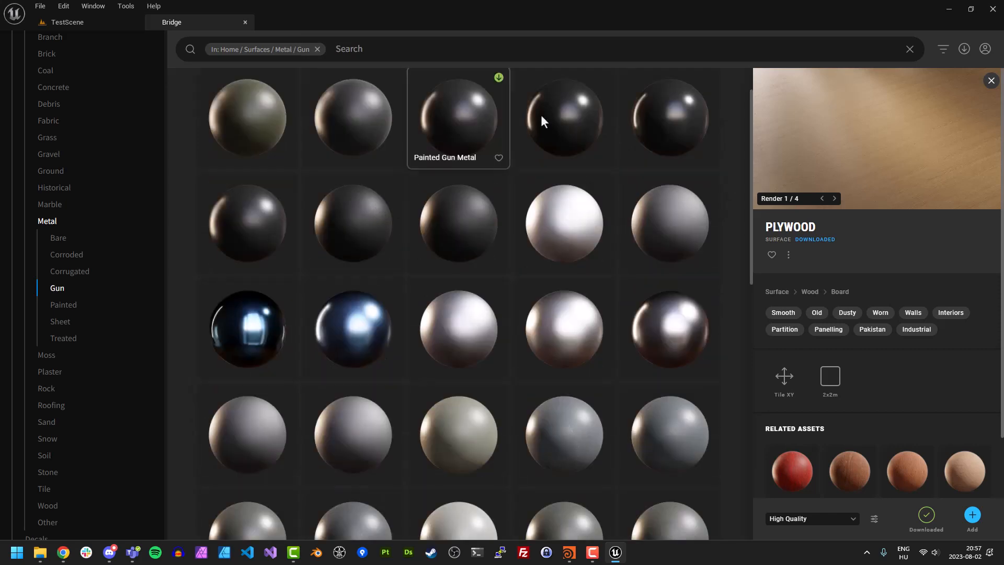
{"action": "scroll", "coordinate": [487, 241], "scroll_direction": "down", "scroll_amount": 4}
{"action": "scroll", "coordinate": [462, 285], "scroll_direction": "down", "scroll_amount": 1}
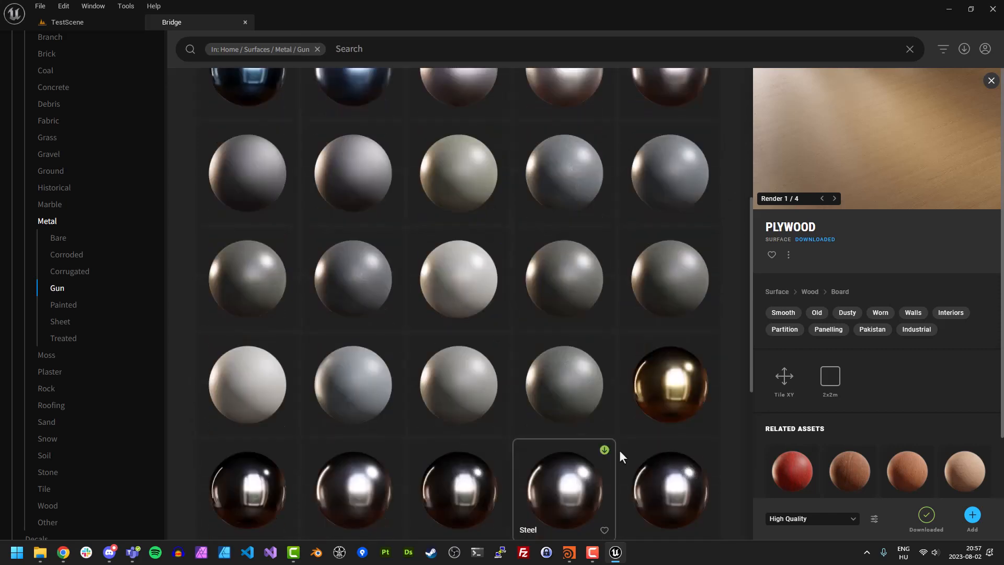
{"action": "scroll", "coordinate": [649, 389], "scroll_direction": "down", "scroll_amount": 2}
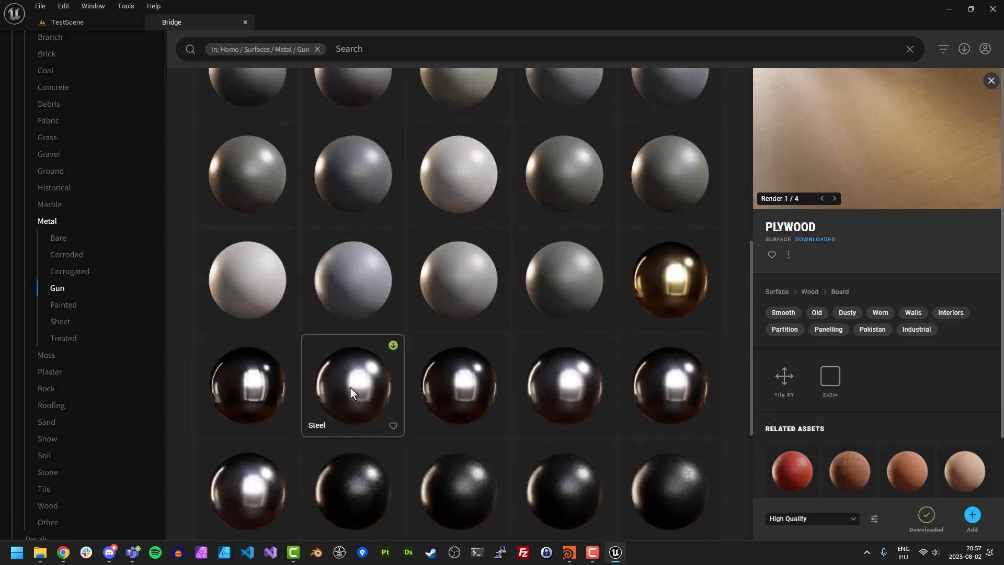
{"action": "left_click", "coordinate": [391, 348]}
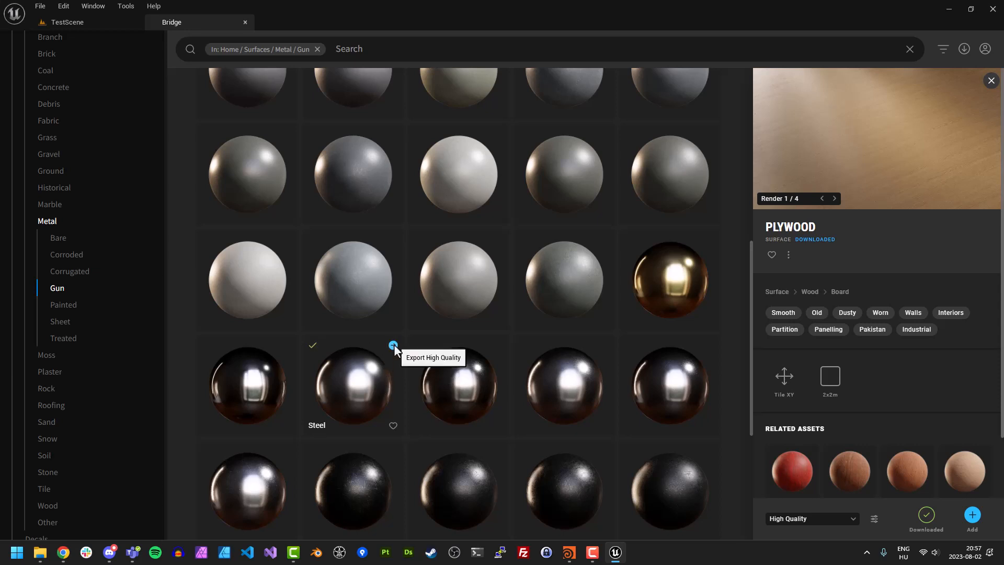
{"action": "left_click", "coordinate": [392, 346]}
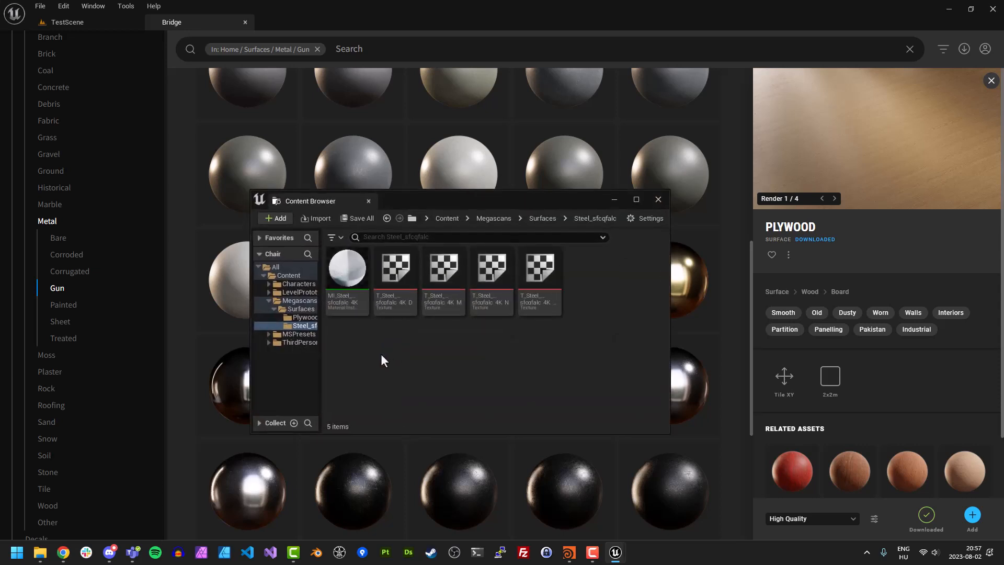
{"action": "left_click", "coordinate": [658, 199]}
{"action": "left_click", "coordinate": [245, 24]}
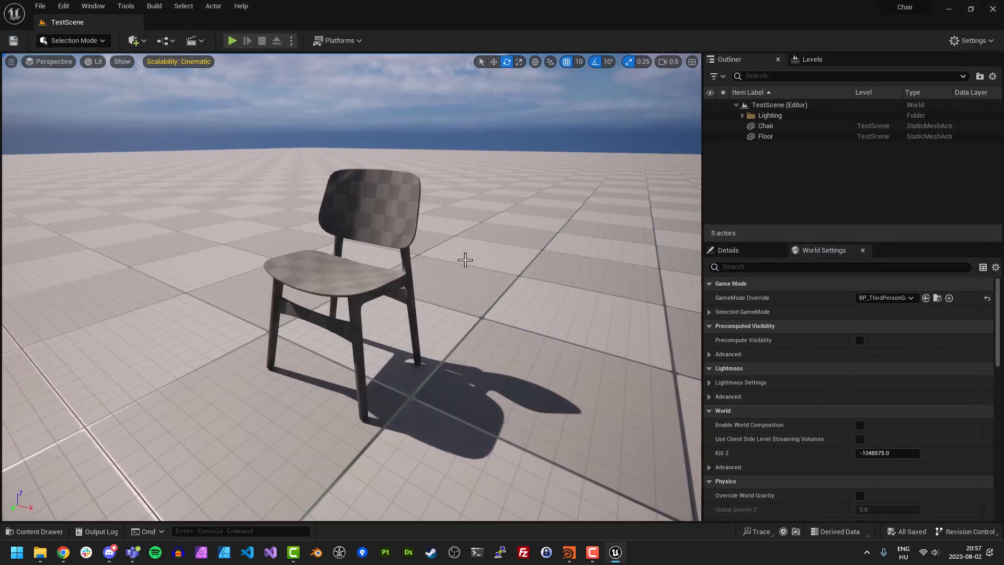
Open the Chair static mesh for editing and dock its editor beside the TestScene level
{"action": "right_click_drag", "start_coordinate": [415, 255], "coordinate": [414, 228]}
{"action": "key", "text": "ctrl+space"}
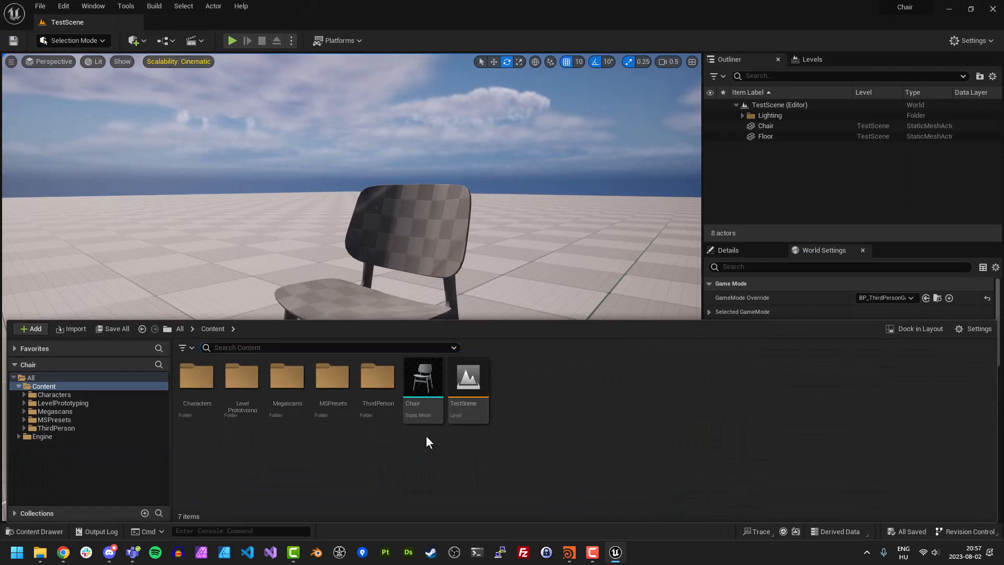
{"action": "double_click", "coordinate": [419, 391]}
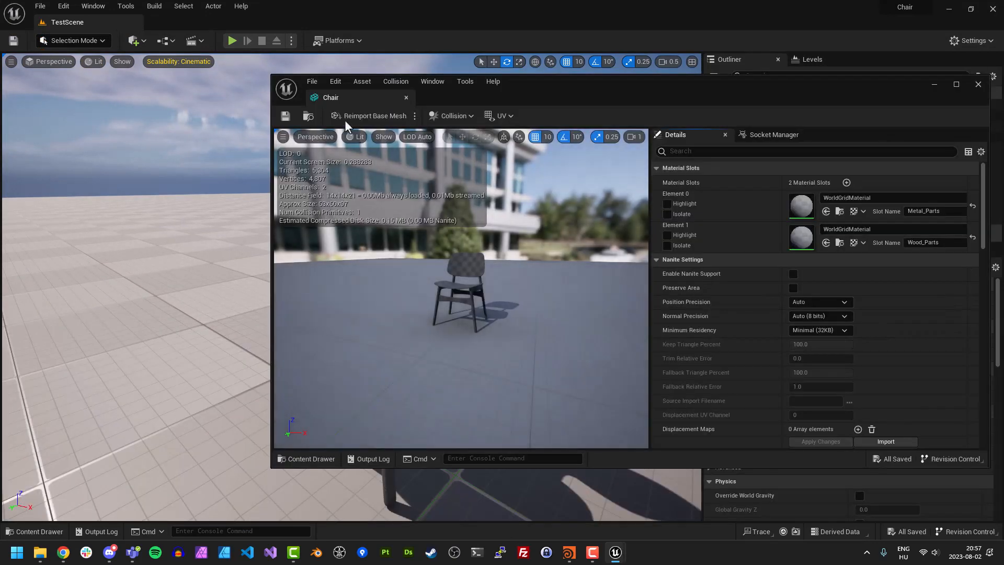
{"action": "left_click_drag", "start_coordinate": [331, 97], "coordinate": [263, 21]}
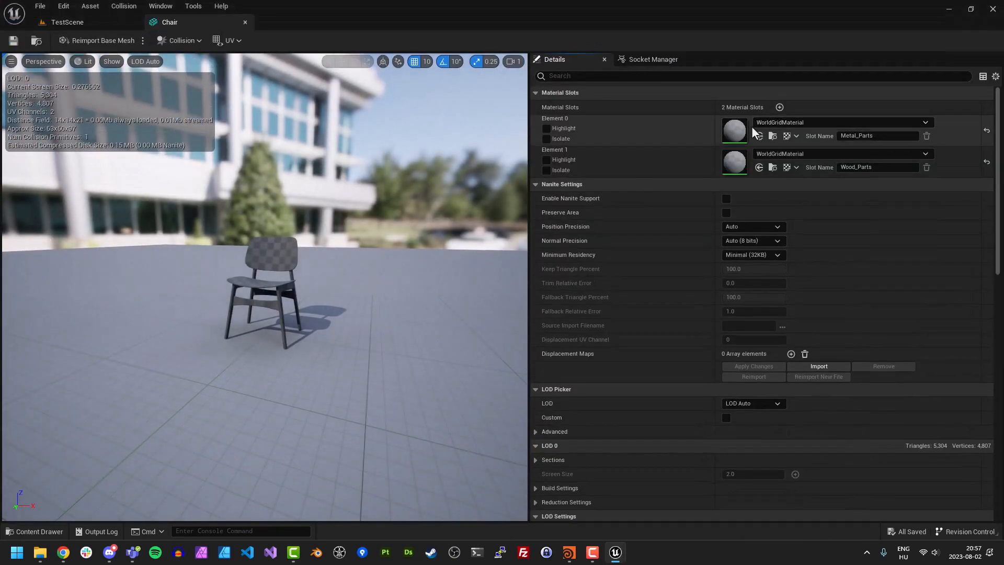
Assign the MI_Plywood_vdcjecc_4K material from Megascans > Surfaces to the chair's Wood_Parts slot
{"action": "key", "text": "ctrl+space"}
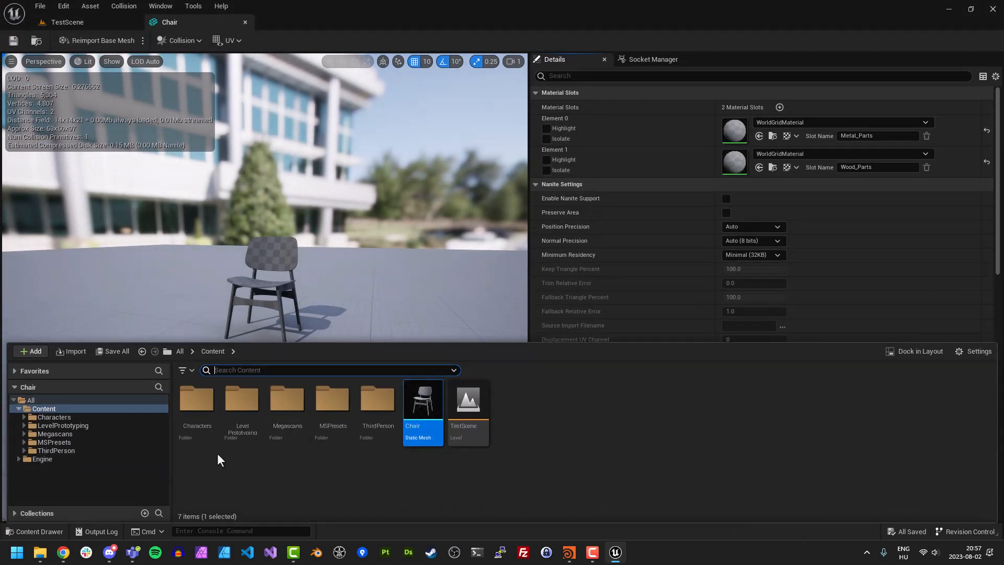
{"action": "double_click", "coordinate": [287, 402]}
{"action": "double_click", "coordinate": [204, 410]}
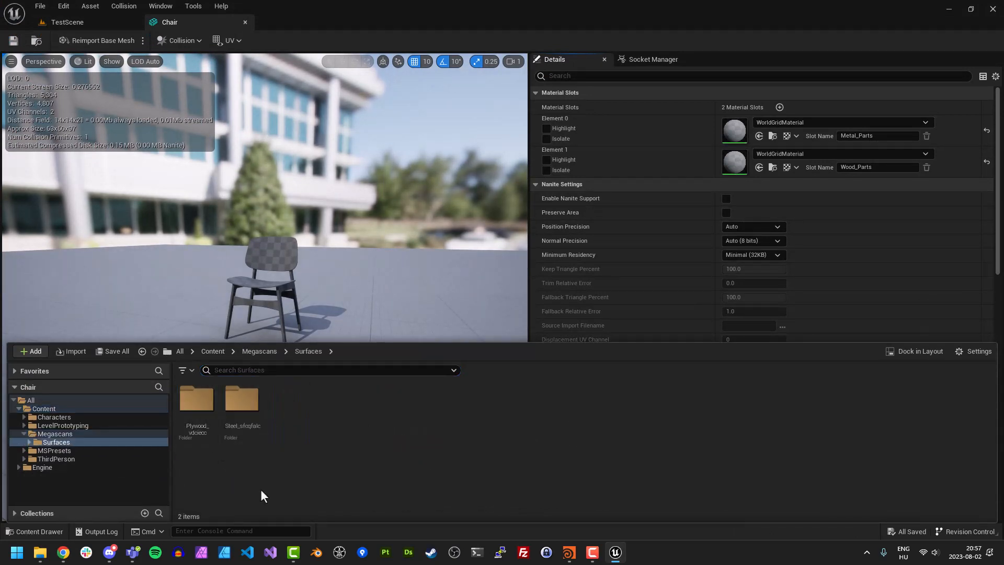
{"action": "double_click", "coordinate": [197, 403]}
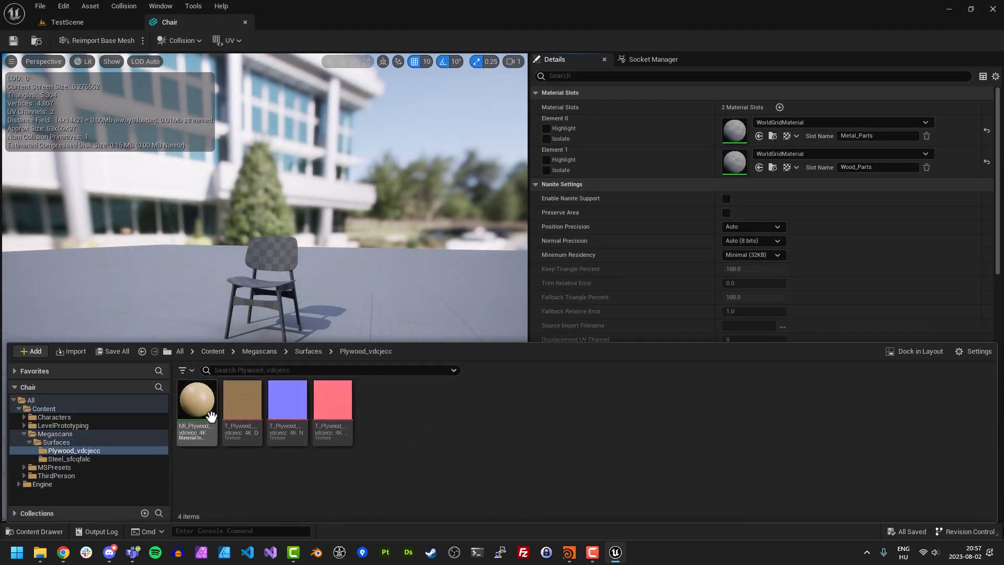
{"action": "left_click_drag", "start_coordinate": [210, 415], "coordinate": [731, 164]}
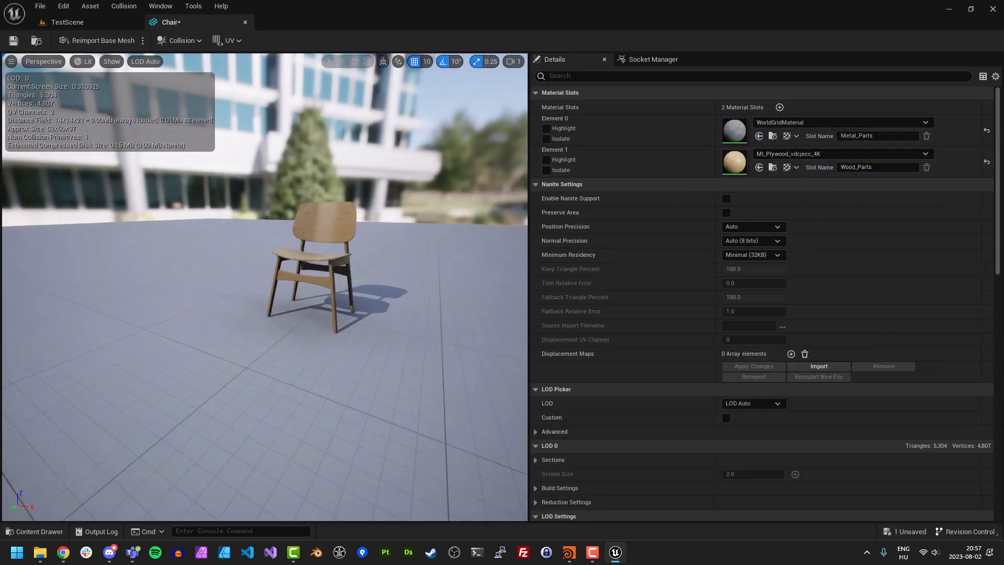
Examine the plywood material on the chair's seat and backrest from several distances
{"action": "key", "text": "w"}
{"action": "right_click_drag", "start_coordinate": [265, 287], "coordinate": [403, 299]}
{"action": "scroll", "coordinate": [314, 303], "scroll_direction": "down", "scroll_amount": 3}
{"action": "key", "text": "w"}
{"action": "key", "text": "s"}
{"action": "scroll", "coordinate": [309, 340], "scroll_direction": "down", "scroll_amount": 2}
{"action": "key", "text": "w"}
{"action": "key", "text": "s"}
{"action": "key", "text": "w"}
{"action": "key", "text": "s"}
Assign the steel material from the Steel_sfcqfalc folder to the chair's Metal_Parts slot
{"action": "key", "text": "ctrl+space"}
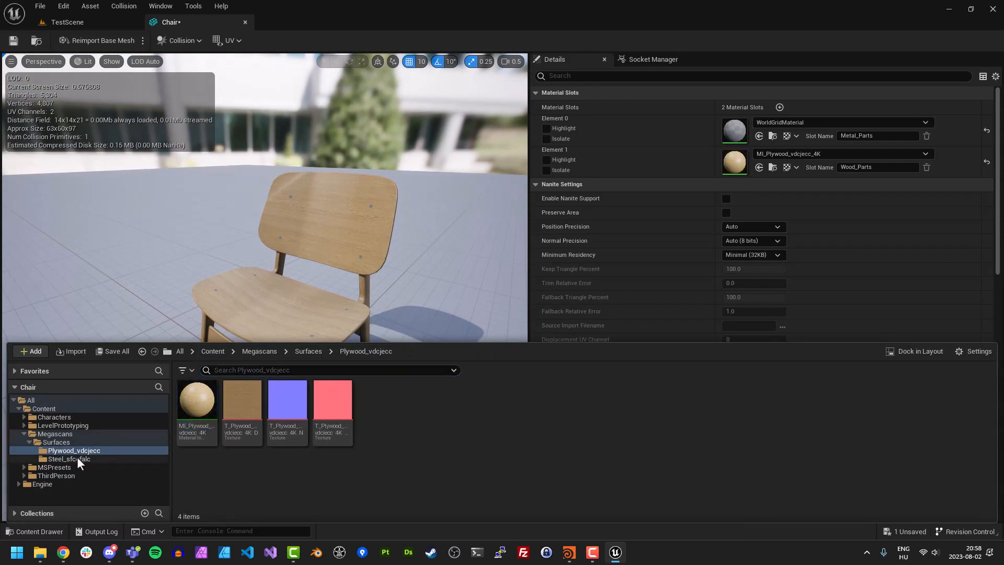
{"action": "left_click", "coordinate": [77, 459]}
{"action": "left_click_drag", "start_coordinate": [196, 400], "coordinate": [733, 130]}
Examine the steel screws and the wood grain on the chair's seat and backrest up close
{"action": "left_click_drag", "start_coordinate": [472, 256], "coordinate": [361, 283], "text": "alt"}
{"action": "key", "text": "w"}
{"action": "right_click_drag", "start_coordinate": [293, 272], "coordinate": [361, 238]}
{"action": "scroll", "coordinate": [287, 285], "scroll_direction": "down", "scroll_amount": 4}
{"action": "key", "text": "w"}
{"action": "scroll", "coordinate": [207, 239], "scroll_direction": "up", "scroll_amount": 2}
{"action": "key", "text": "s"}
{"action": "key", "text": "w"}
{"action": "key", "text": "s"}
{"action": "key", "text": "w"}
{"action": "key", "text": "s"}
{"action": "key", "text": "w"}
{"action": "key", "text": "d"}
{"action": "scroll", "coordinate": [390, 126], "scroll_direction": "down", "scroll_amount": 2}
{"action": "right_click_drag", "start_coordinate": [406, 114], "coordinate": [387, 122]}
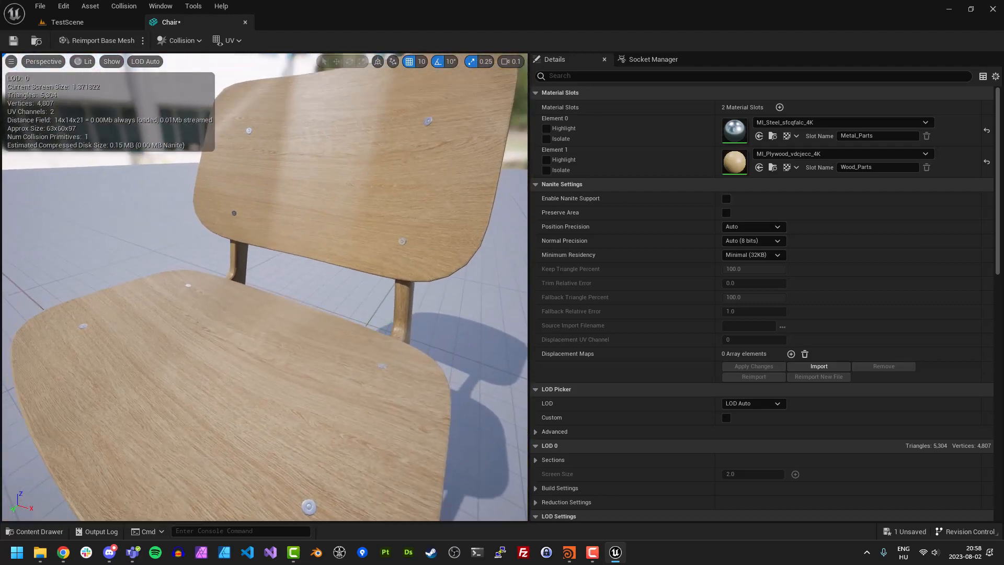
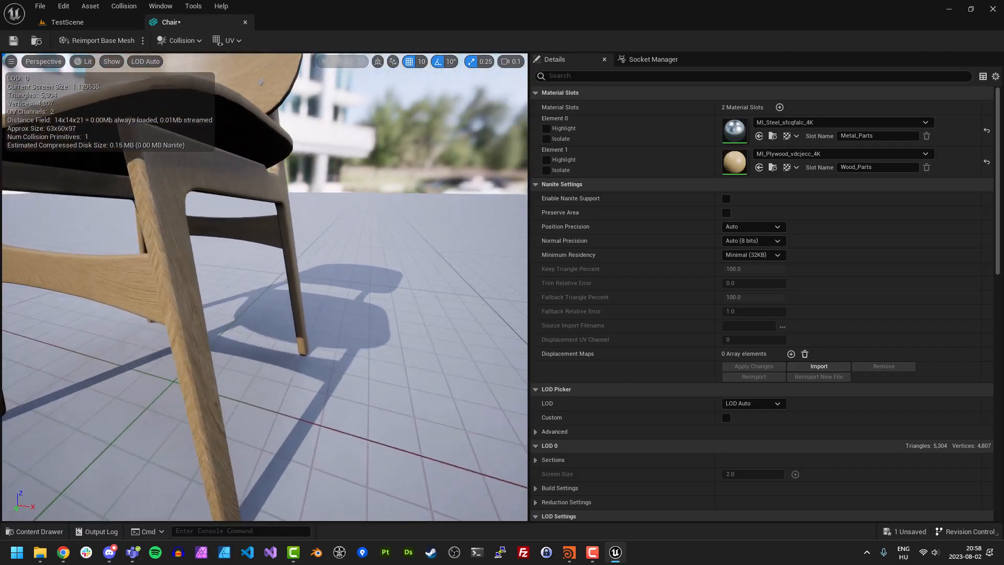
Save the chair mesh with its new materials and close its editor to view the chair in TestScene
{"action": "key", "text": "a"}
{"action": "scroll", "coordinate": [264, 287], "scroll_direction": "down", "scroll_amount": 1}
{"action": "right_click_drag", "start_coordinate": [264, 287], "coordinate": [343, 197]}
{"action": "key", "text": "d"}
{"action": "scroll", "coordinate": [403, 272], "scroll_direction": "up", "scroll_amount": 1}
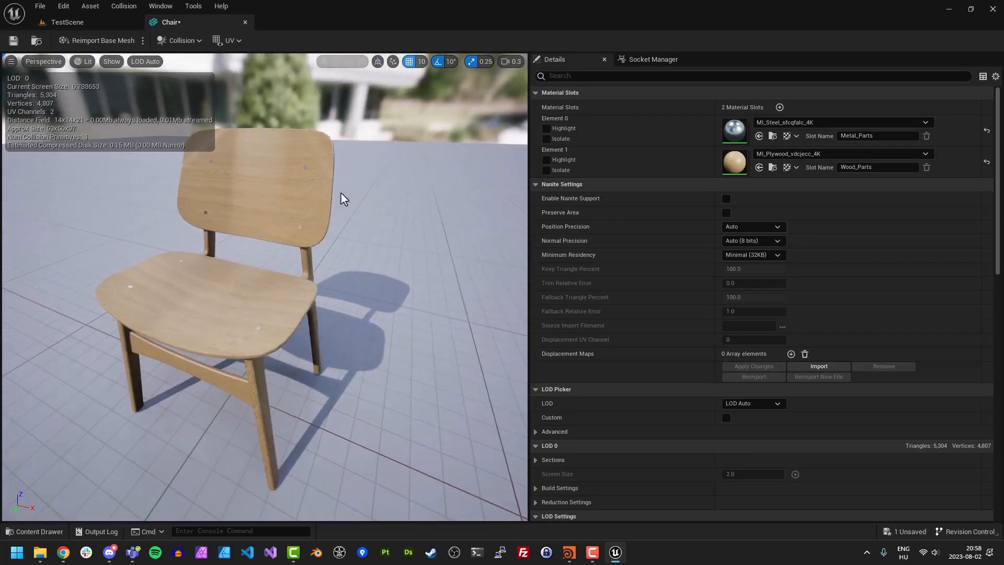
{"action": "left_click", "coordinate": [14, 41]}
{"action": "left_click", "coordinate": [245, 22]}
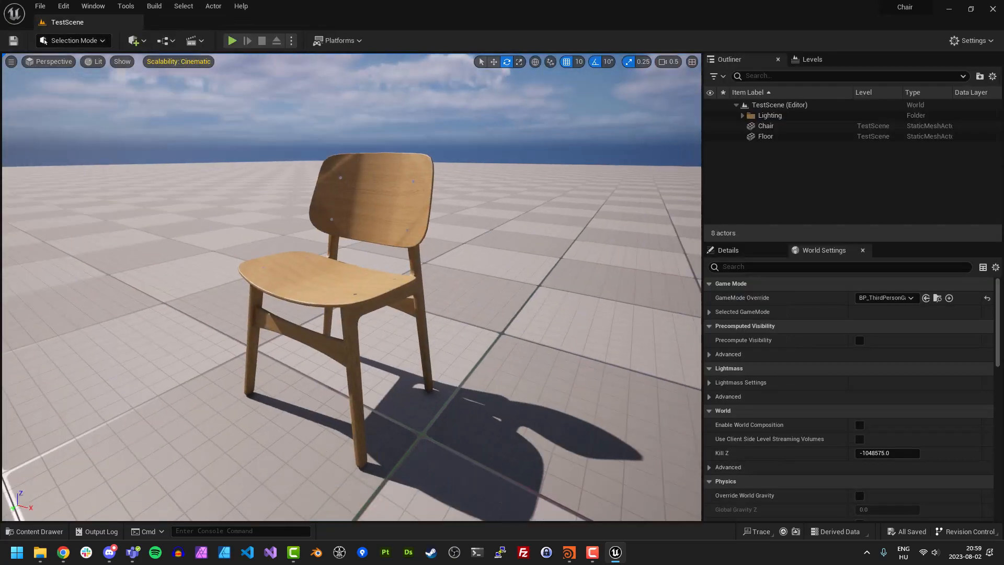
{"action": "right_click_drag", "start_coordinate": [529, 294], "coordinate": [530, 314]}
{"action": "key", "text": "s"}
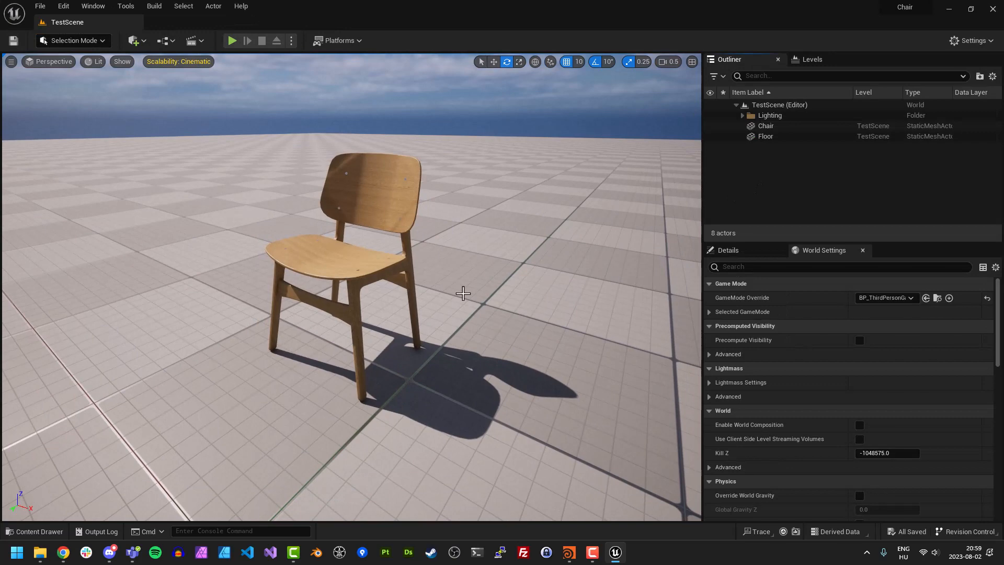
Switch to Houdini and turn off the template display of the testgeometry_templatebody1 node
{"action": "left_click", "coordinate": [574, 557]}
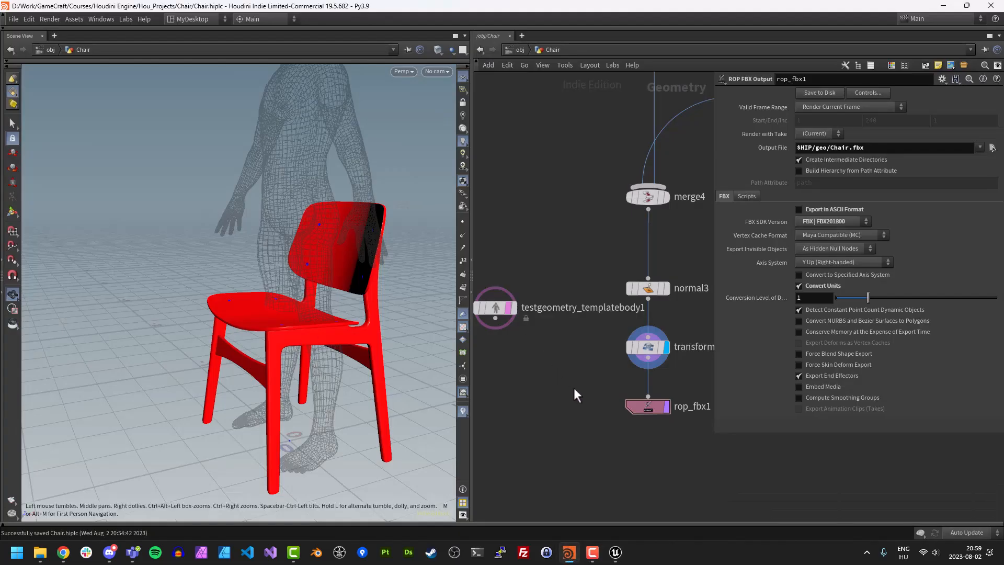
{"action": "left_click", "coordinate": [509, 307]}
{"action": "left_click_drag", "start_coordinate": [294, 327], "coordinate": [291, 293]}
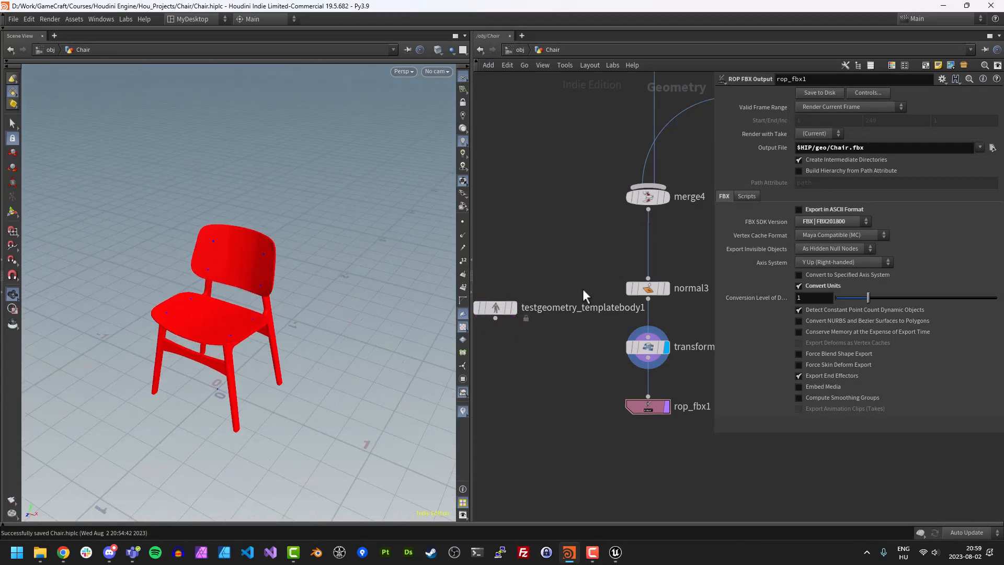
Widen the network editor at the expense of the scene view to show more of the chair's node network
{"action": "middle_click_drag", "start_coordinate": [595, 257], "coordinate": [557, 264]}
{"action": "left_click_drag", "start_coordinate": [472, 226], "coordinate": [375, 226]}
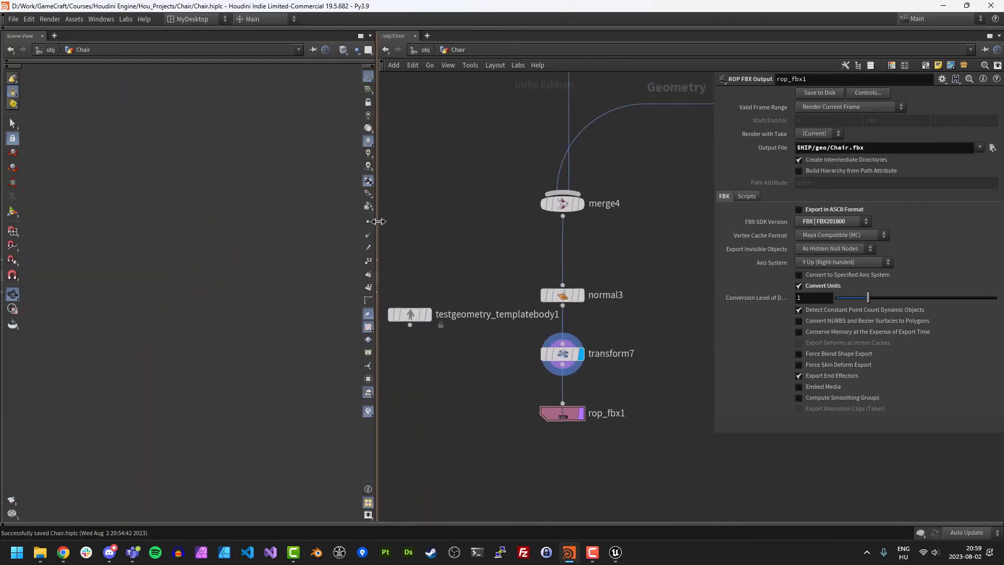
{"action": "middle_click_drag", "start_coordinate": [639, 292], "coordinate": [532, 297]}
{"action": "scroll", "coordinate": [532, 297], "scroll_direction": "down", "scroll_amount": 3}
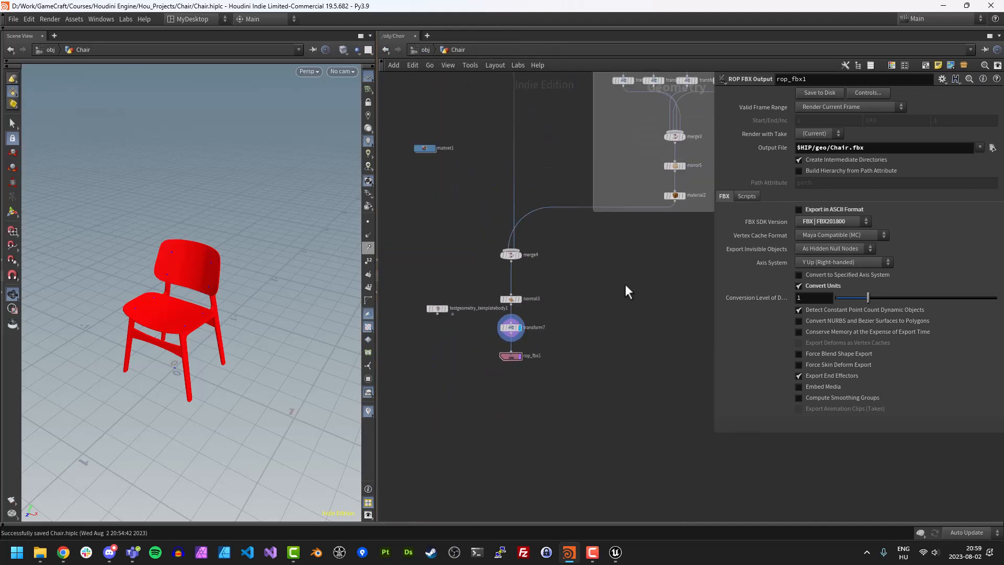
{"action": "middle_click_drag", "start_coordinate": [625, 284], "coordinate": [608, 386]}
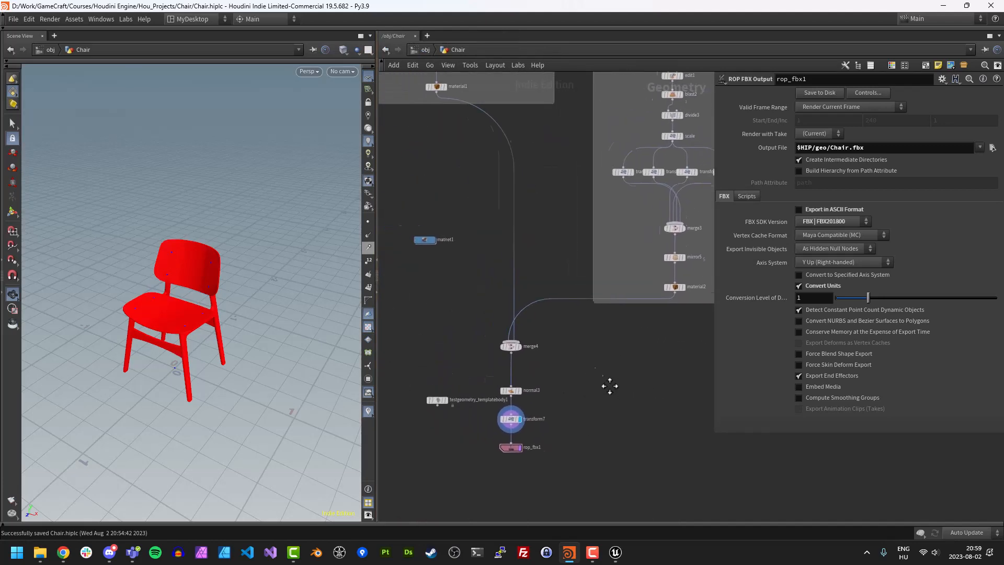
Go up to the object level and hide the Top, Side and Front reference images
{"action": "left_click", "coordinate": [424, 49]}
{"action": "left_click", "coordinate": [526, 349]}
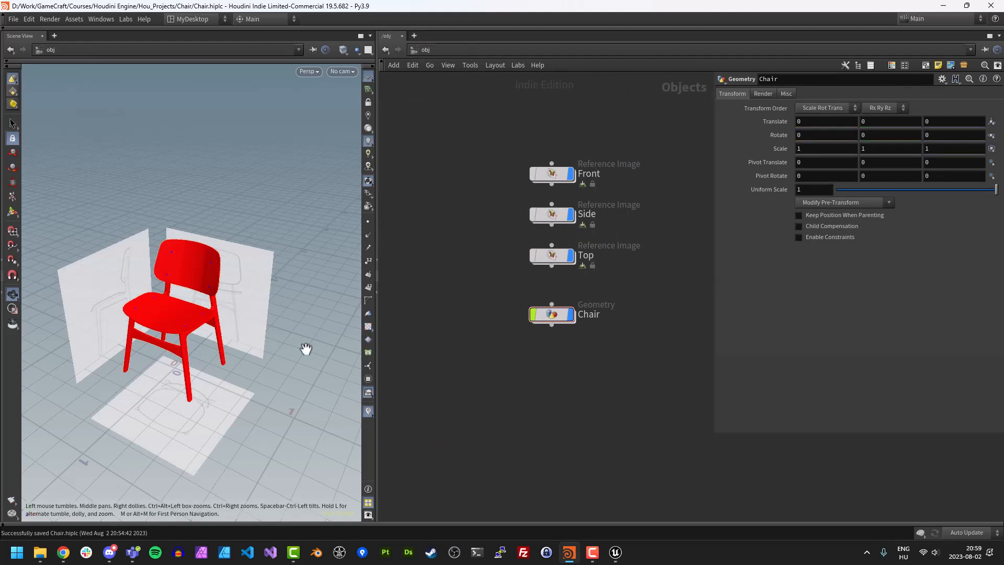
{"action": "left_click", "coordinate": [569, 255]}
{"action": "left_click", "coordinate": [569, 215]}
{"action": "left_click", "coordinate": [570, 174]}
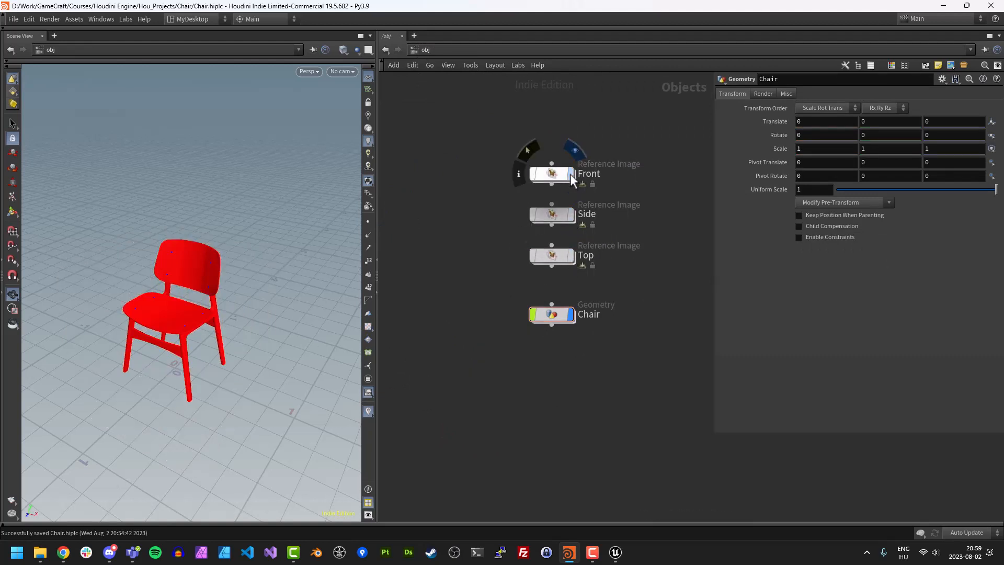
Inspect the chair without its reference images and save the Chair.hiplc scene
{"action": "left_click_drag", "start_coordinate": [162, 303], "coordinate": [176, 201]}
{"action": "left_click_drag", "start_coordinate": [224, 153], "coordinate": [269, 209]}
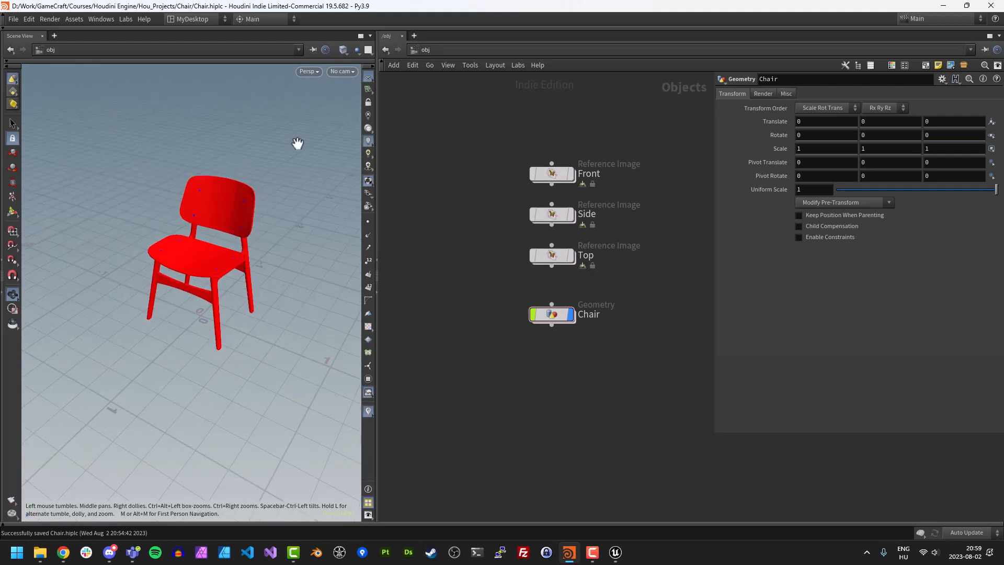
{"action": "left_click_drag", "start_coordinate": [297, 143], "coordinate": [140, 286]}
{"action": "left_click_drag", "start_coordinate": [234, 270], "coordinate": [211, 246]}
{"action": "key", "text": "ctrl+s"}
Add a new Geometry object beside the existing ones at the object level
{"action": "middle_click_drag", "start_coordinate": [507, 350], "coordinate": [417, 354]}
{"action": "key", "text": "Tab"}
{"action": "type", "text": "geo"}
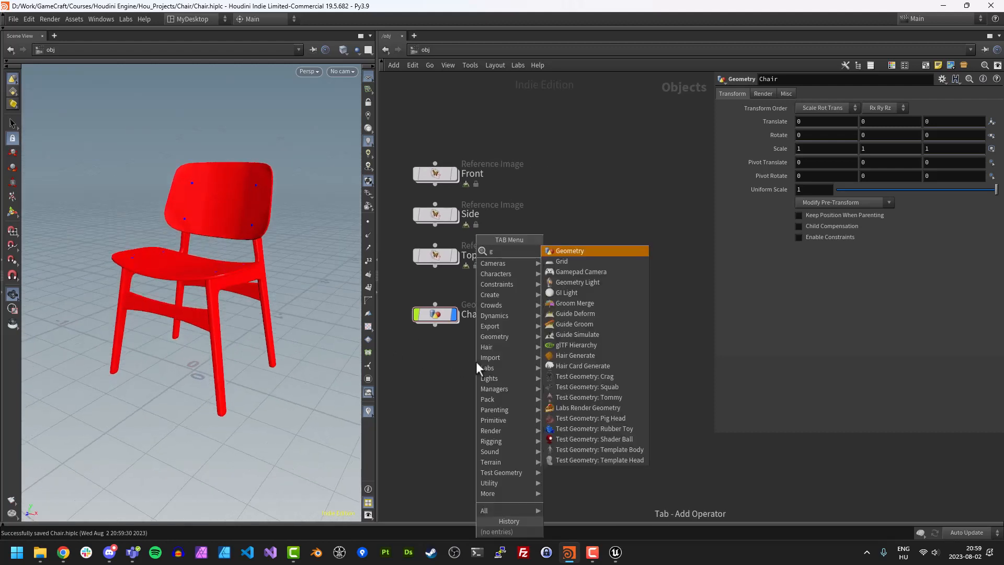
Add a Geometry object beside the Chair object in the network and go inside it
{"action": "key", "text": "Return"}
{"action": "left_click", "coordinate": [531, 355]}
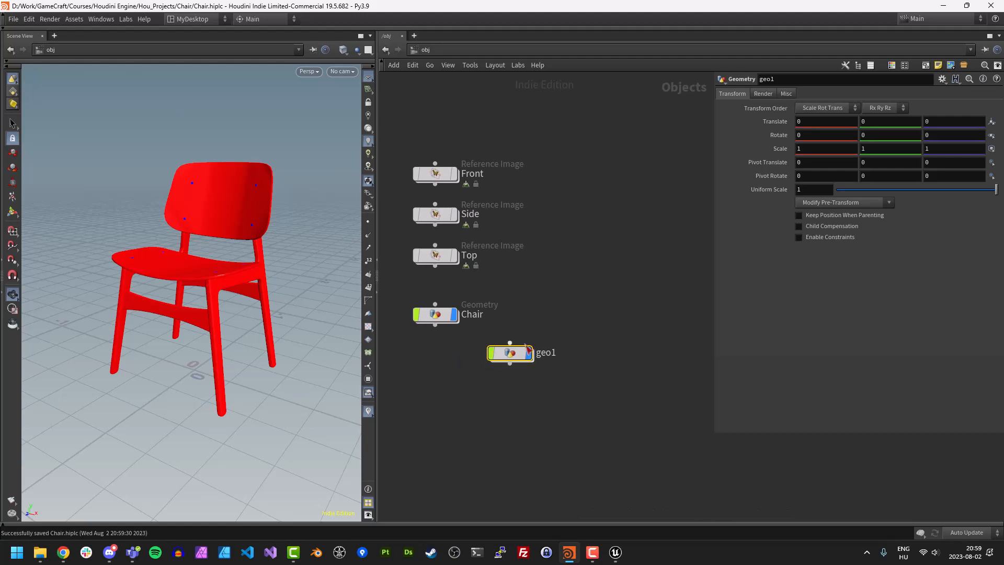
{"action": "left_click_drag", "start_coordinate": [511, 356], "coordinate": [527, 360]}
{"action": "double_click", "coordinate": [534, 358]}
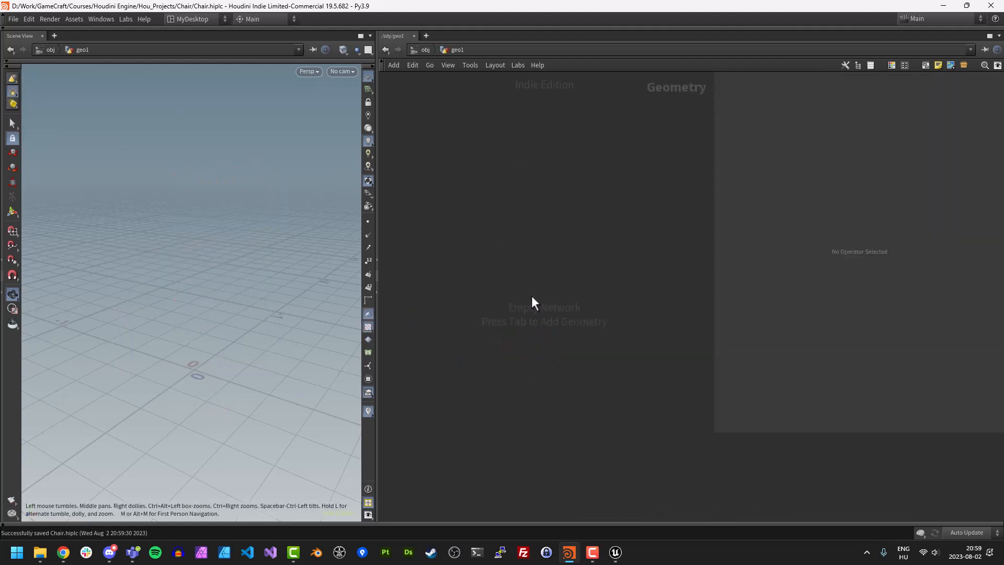
Add a Grid node inside the new geometry object
{"action": "key", "text": "Tab"}
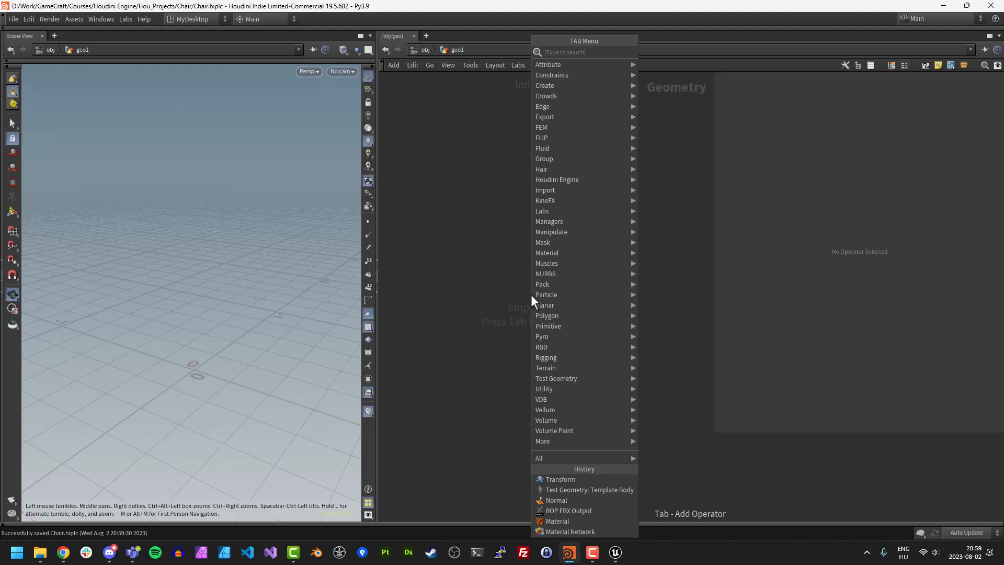
{"action": "type", "text": "gri"}
{"action": "key", "text": "Return"}
{"action": "left_click", "coordinate": [532, 294]}
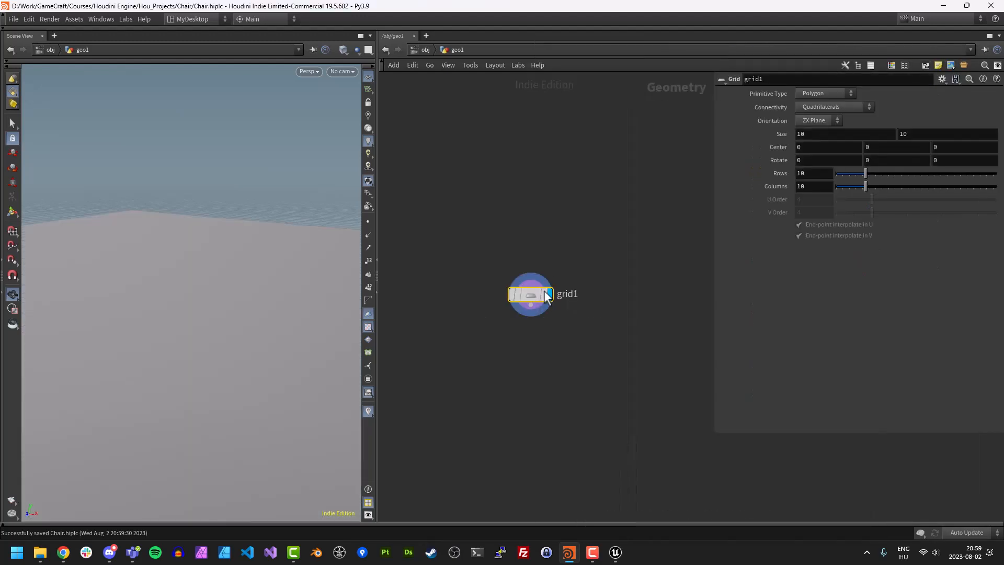
Set the viewport to ghost other objects so the chair shows as a scale reference
{"action": "left_click", "coordinate": [350, 52]}
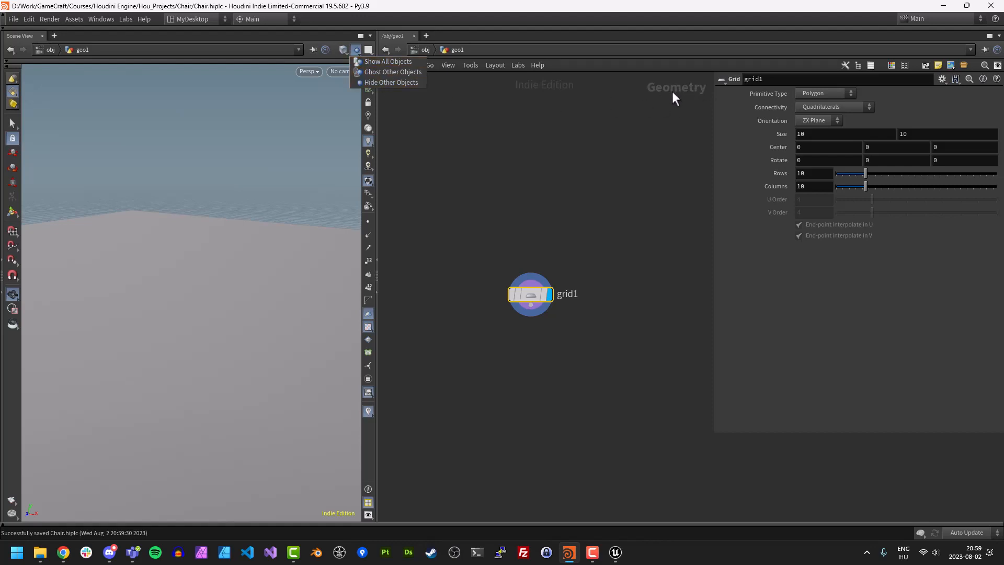
{"action": "left_click", "coordinate": [378, 73]}
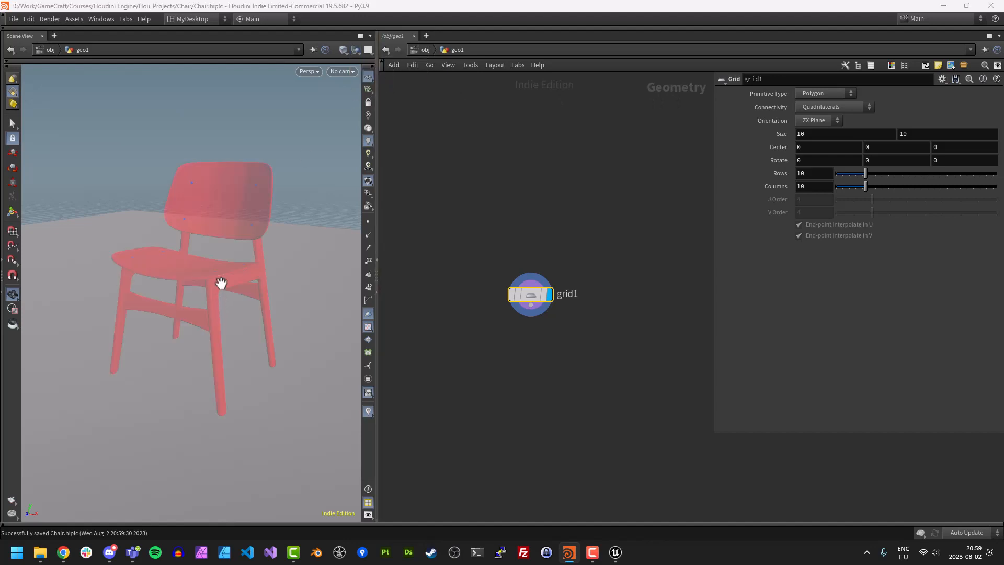
{"action": "left_click_drag", "start_coordinate": [212, 260], "coordinate": [212, 340]}
{"action": "right_click_drag", "start_coordinate": [211, 340], "coordinate": [210, 230]}
{"action": "left_click_drag", "start_coordinate": [202, 372], "coordinate": [193, 285]}
Set the grid's rows and columns to 2 each
{"action": "left_click_drag", "start_coordinate": [530, 294], "coordinate": [479, 285]}
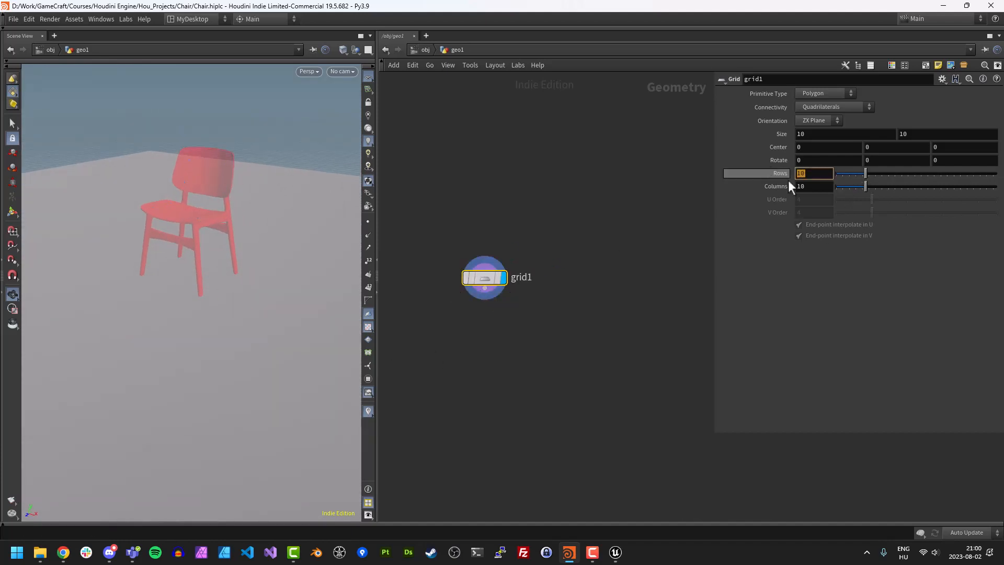
{"action": "type", "text": "2"}
{"action": "key", "text": "Tab"}
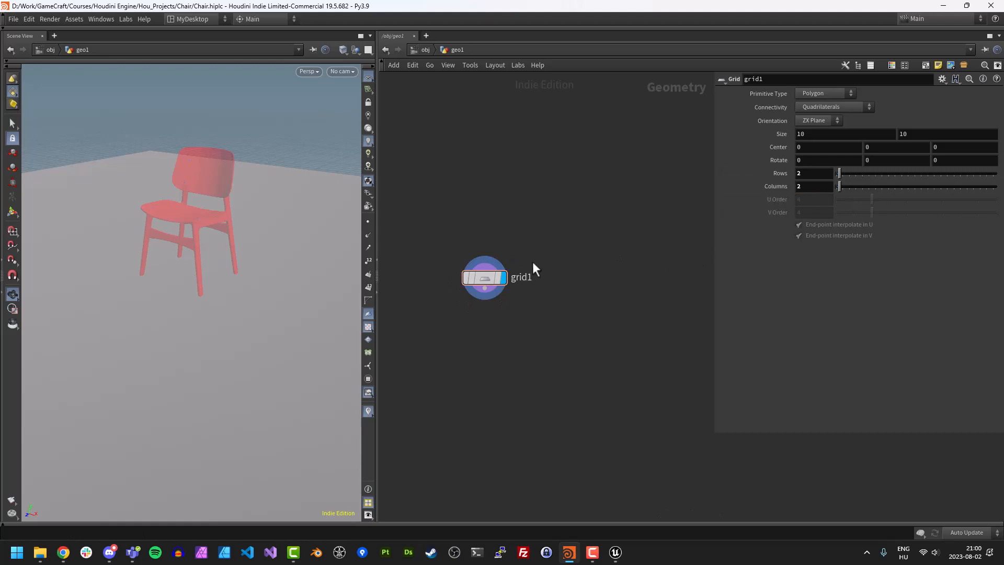
Switch the viewport shading mode to Smooth Wire Shaded
{"action": "left_click_drag", "start_coordinate": [324, 268], "coordinate": [349, 222]}
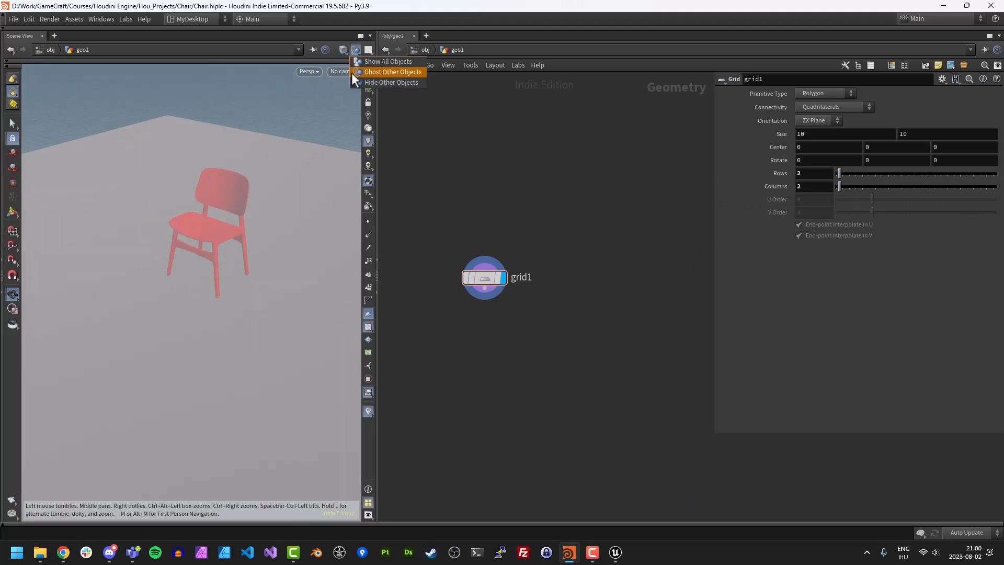
{"action": "left_click", "coordinate": [343, 50]}
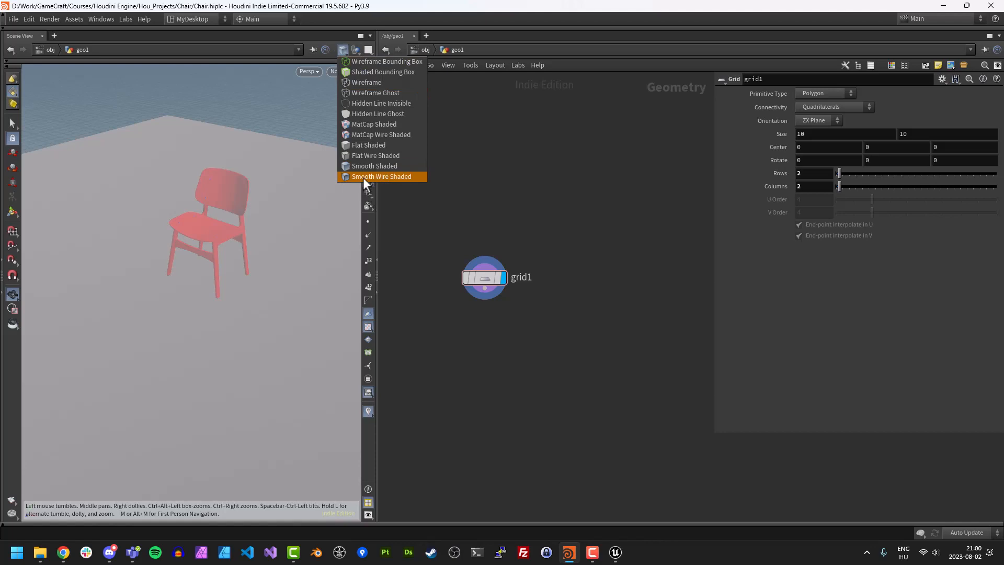
{"action": "left_click", "coordinate": [361, 177]}
{"action": "mouse_move", "coordinate": [311, 240]}
{"action": "left_mouse_down"}
{"action": "mouse_move", "coordinate": [240, 230]}
{"action": "mouse_move", "coordinate": [230, 249]}
{"action": "left_mouse_up"}
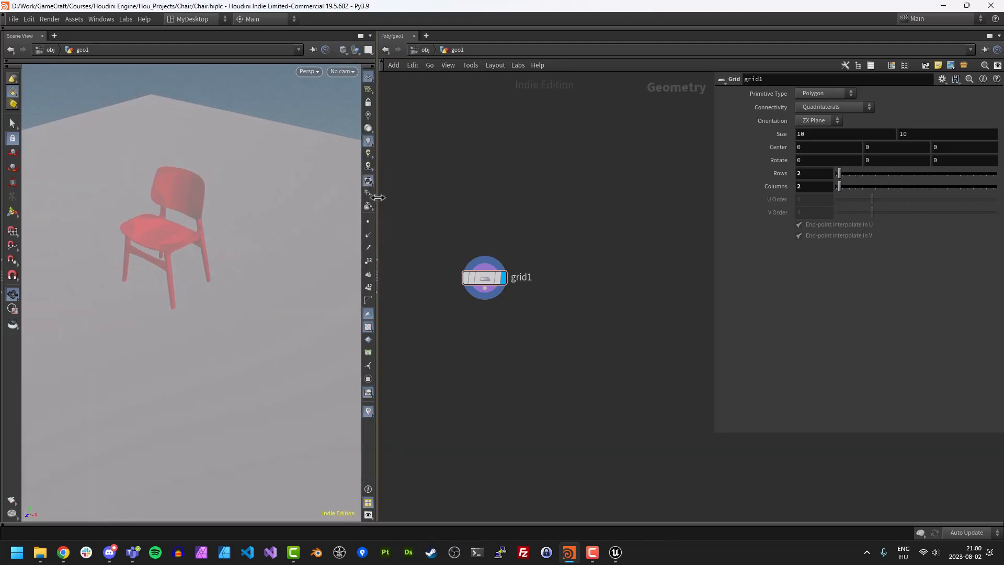
Widen the scene view pane relative to the network pane and save the scene file
{"action": "left_click_drag", "start_coordinate": [378, 198], "coordinate": [449, 196]}
{"action": "right_click_drag", "start_coordinate": [264, 273], "coordinate": [257, 209]}
{"action": "middle_click_drag", "start_coordinate": [256, 210], "coordinate": [296, 242]}
{"action": "left_click_drag", "start_coordinate": [296, 242], "coordinate": [311, 217]}
{"action": "right_click_drag", "start_coordinate": [311, 217], "coordinate": [307, 263]}
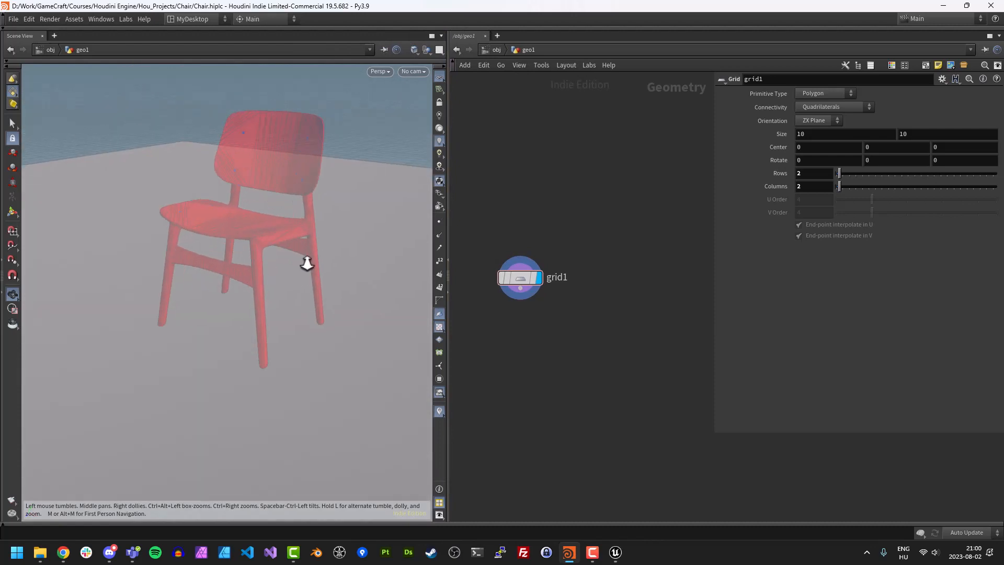
{"action": "left_click_drag", "start_coordinate": [307, 263], "coordinate": [260, 262]}
{"action": "key", "text": "ctrl+s"}
Resize the grid to 15.4 by 9 units to form the backdrop's floor
{"action": "right_click_drag", "start_coordinate": [260, 262], "coordinate": [209, 280]}
{"action": "left_click_drag", "start_coordinate": [209, 280], "coordinate": [235, 284]}
{"action": "right_click_drag", "start_coordinate": [235, 284], "coordinate": [253, 249]}
{"action": "left_click_drag", "start_coordinate": [253, 249], "coordinate": [316, 303]}
{"action": "left_click_drag", "start_coordinate": [530, 283], "coordinate": [533, 281]}
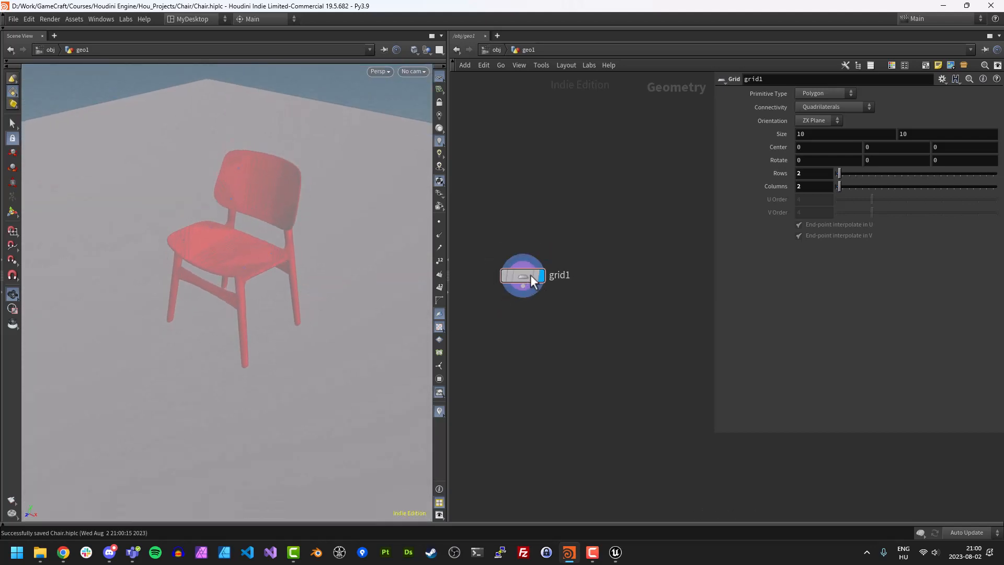
{"action": "right_click_drag", "start_coordinate": [340, 310], "coordinate": [262, 316], "text": "alt"}
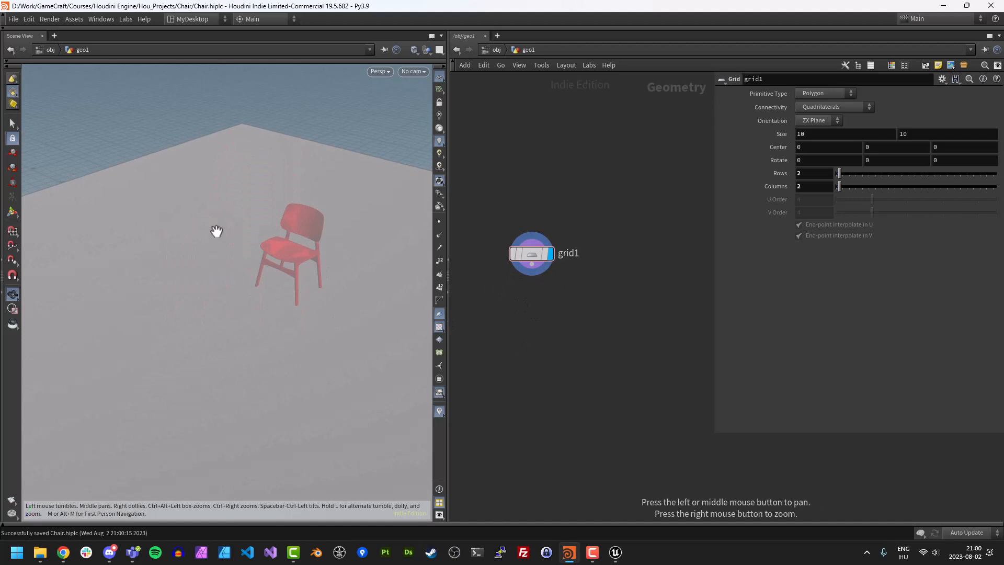
{"action": "left_click_drag", "start_coordinate": [217, 230], "coordinate": [314, 296]}
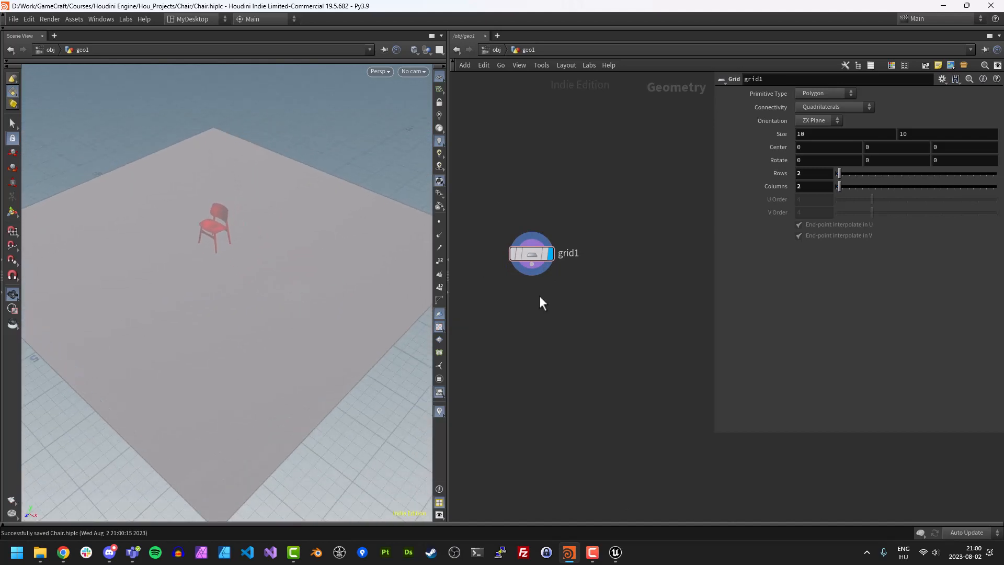
{"action": "left_click_drag", "start_coordinate": [359, 254], "coordinate": [321, 288]}
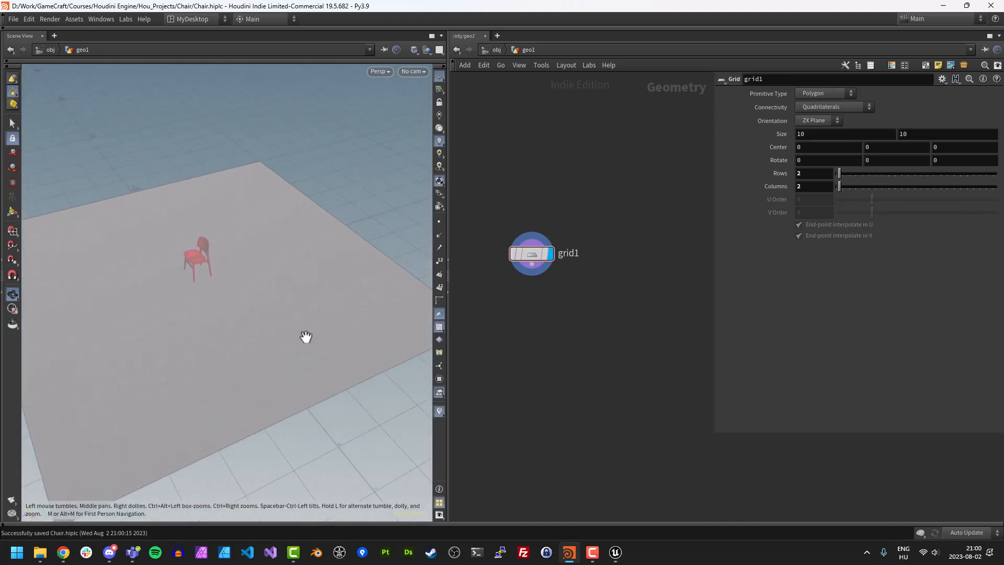
{"action": "mouse_move", "coordinate": [306, 337]}
{"action": "left_mouse_down"}
{"action": "mouse_move", "coordinate": [329, 328]}
{"action": "mouse_move", "coordinate": [298, 332]}
{"action": "left_mouse_up"}
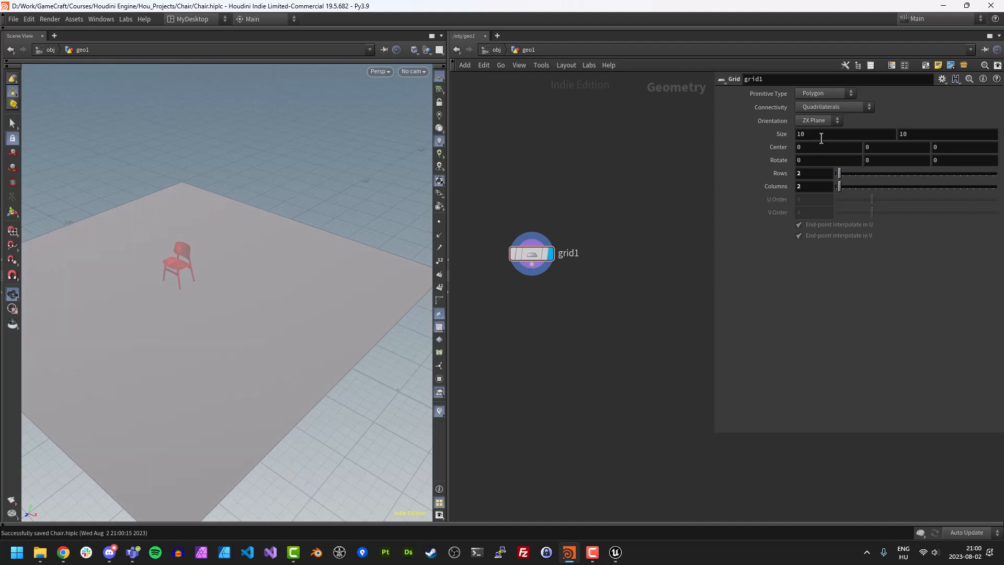
{"action": "mouse_move", "coordinate": [821, 138]}
{"action": "middle_mouse_down"}
{"action": "mouse_move", "coordinate": [928, 136]}
{"action": "mouse_move", "coordinate": [826, 135]}
{"action": "middle_mouse_up"}
{"action": "mouse_move", "coordinate": [927, 134]}
{"action": "middle_mouse_down"}
{"action": "mouse_move", "coordinate": [958, 134]}
{"action": "mouse_move", "coordinate": [936, 135]}
{"action": "middle_mouse_up"}
{"action": "middle_click_drag", "start_coordinate": [853, 135], "coordinate": [979, 137]}
Select the grid's long edge behind the chair and apply a PolyExtrude to it
{"action": "left_click_drag", "start_coordinate": [130, 284], "coordinate": [291, 228], "text": "alt"}
{"action": "key", "text": "3"}
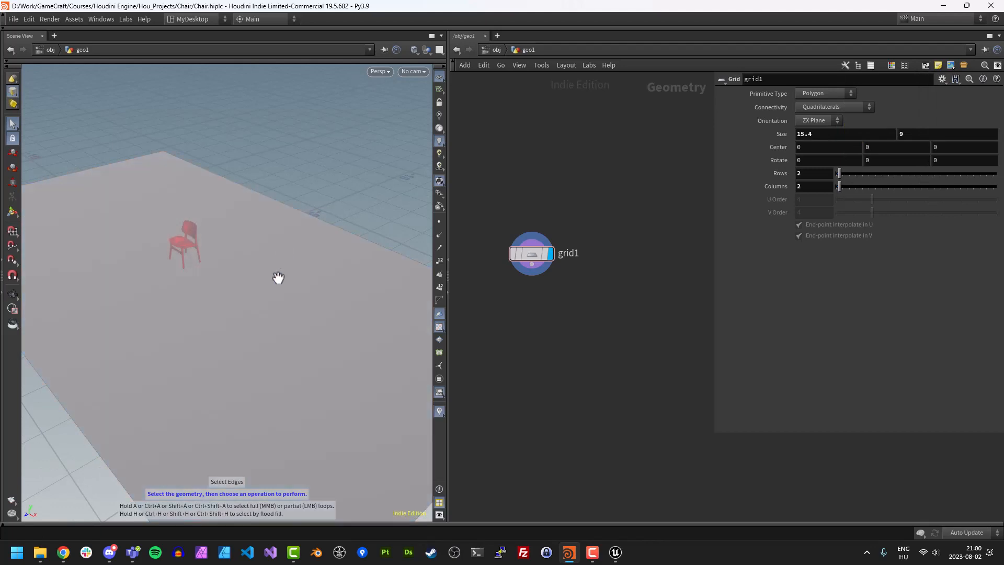
{"action": "key", "text": "Tab"}
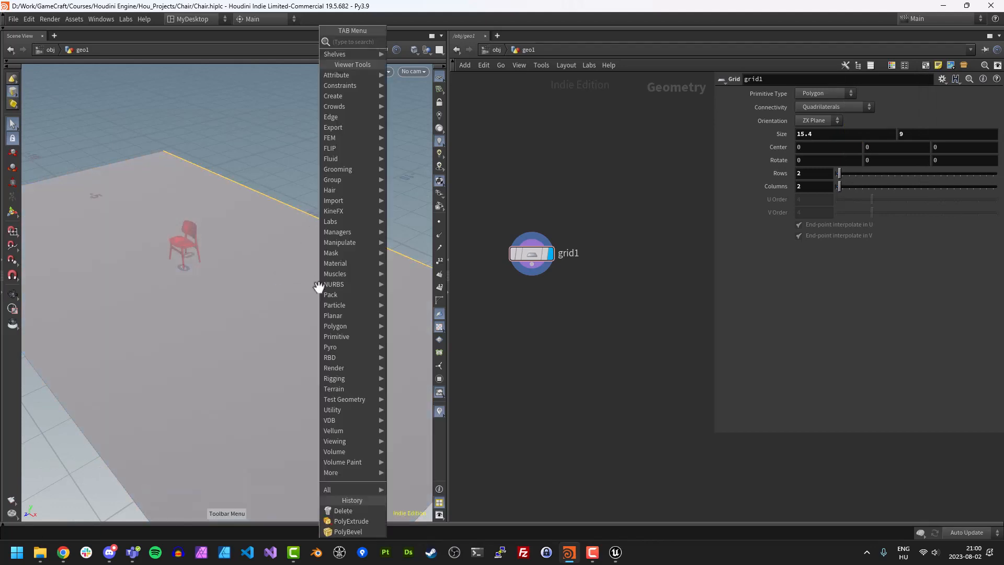
{"action": "type", "text": "polyex"}
{"action": "key", "text": "Return"}
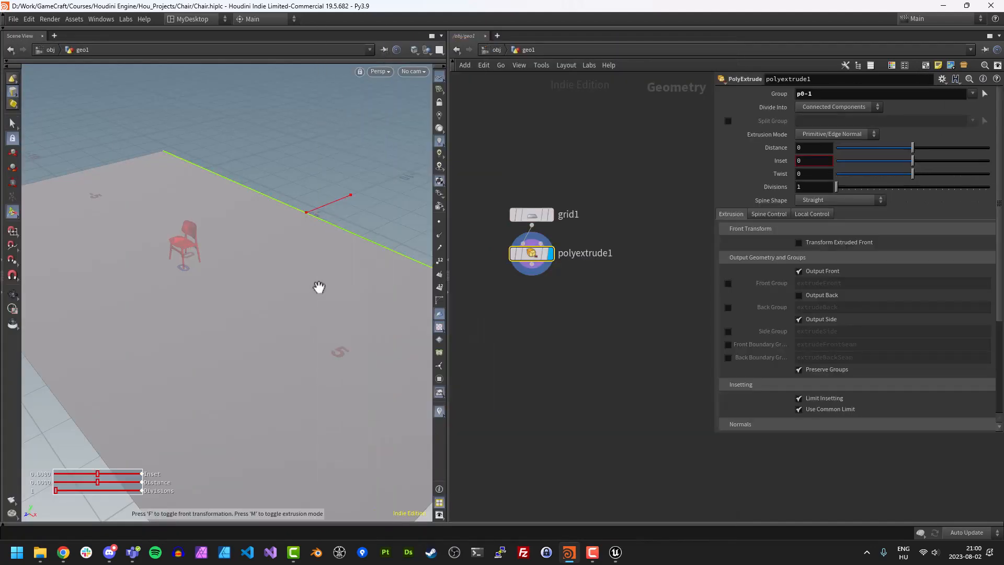
Enable the extruded front's transform and raise the edge by about 6.76 units into a back wall
{"action": "left_click", "coordinate": [811, 241]}
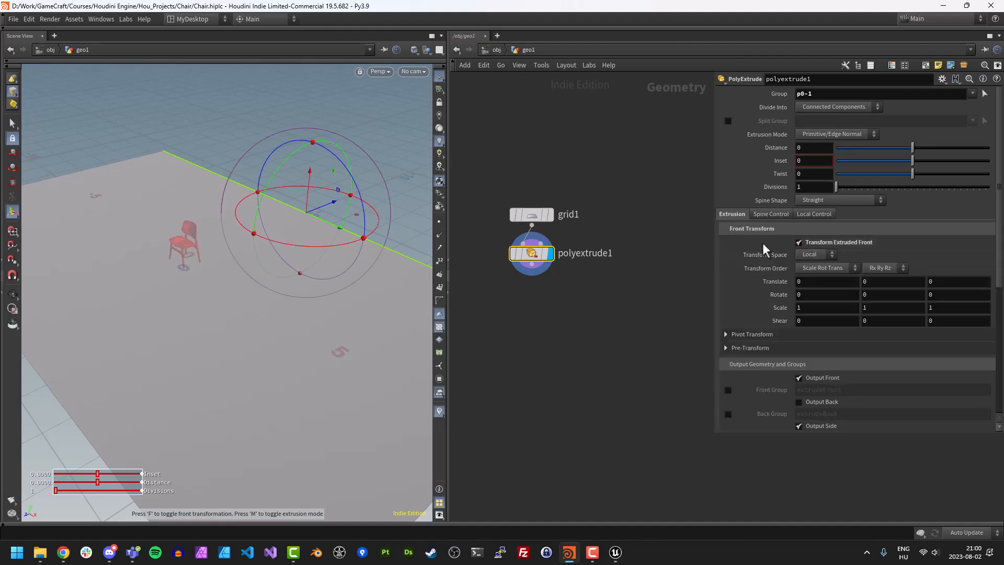
{"action": "left_click_drag", "start_coordinate": [311, 184], "coordinate": [334, 70]}
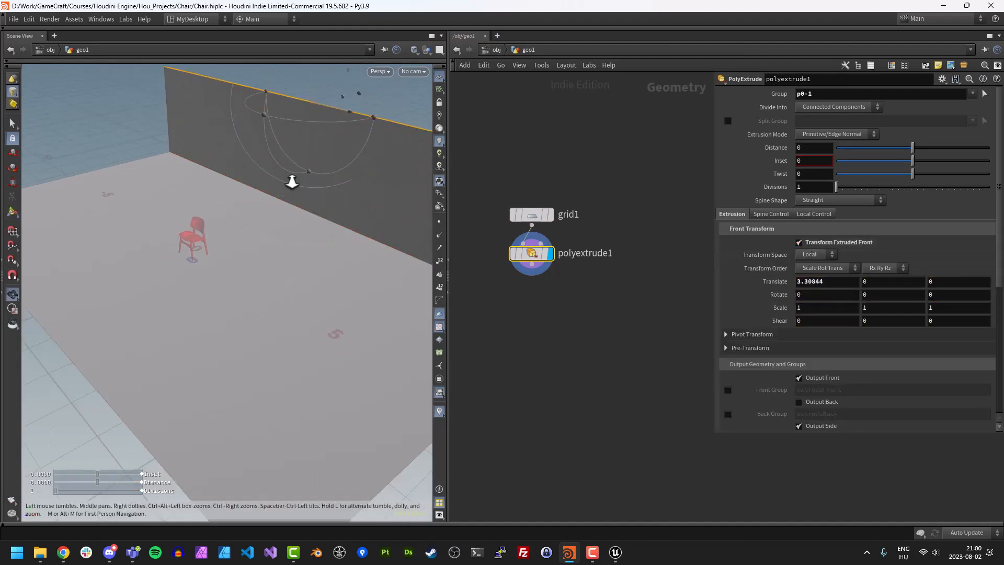
{"action": "left_click_drag", "start_coordinate": [303, 187], "coordinate": [283, 168], "text": "alt"}
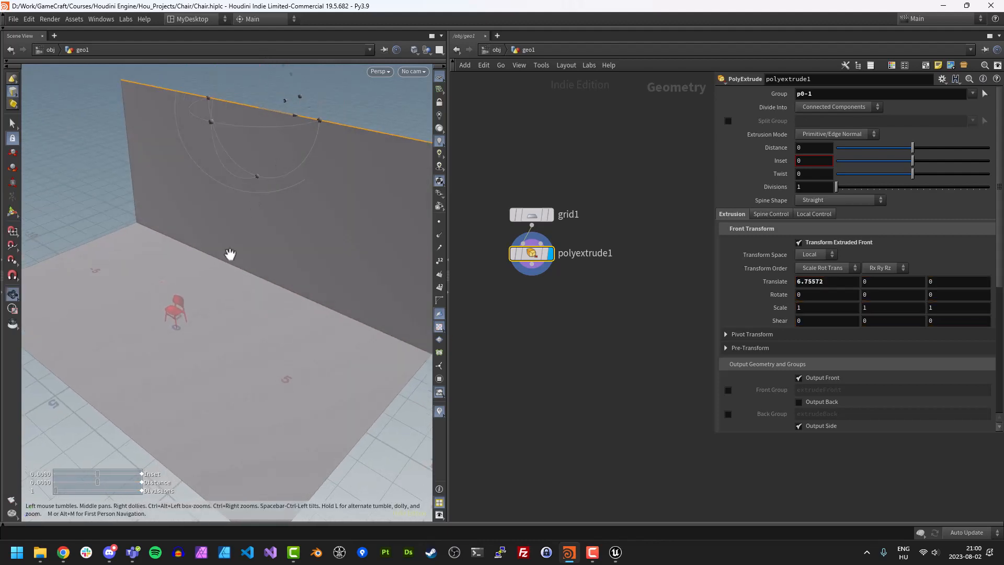
{"action": "middle_click_drag", "start_coordinate": [228, 253], "coordinate": [258, 204], "text": "alt"}
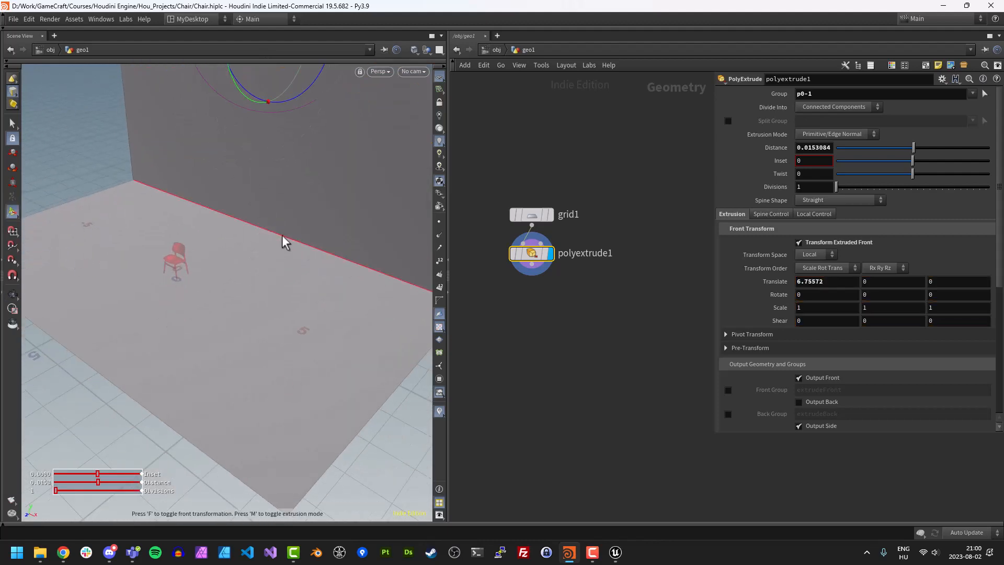
Apply a PolyBevel to the edge between floor and wall, with distance about 1.95 and 8 divisions
{"action": "key", "text": "s"}
{"action": "key", "text": "Tab"}
{"action": "type", "text": "polybevel"}
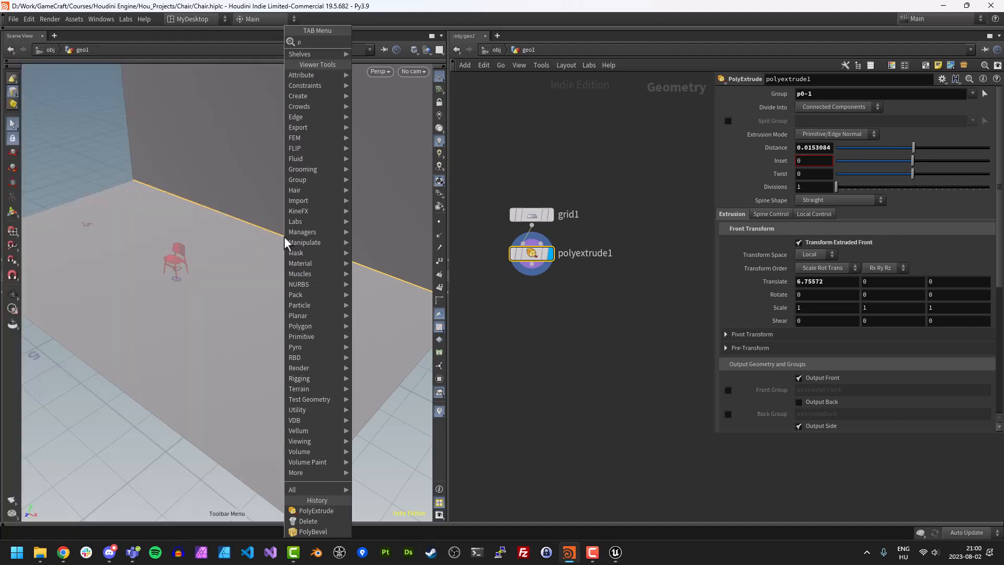
{"action": "key", "text": "Return"}
{"action": "left_click_drag", "start_coordinate": [306, 237], "coordinate": [337, 223]}
{"action": "scroll", "coordinate": [332, 220], "scroll_direction": "up", "scroll_amount": 3}
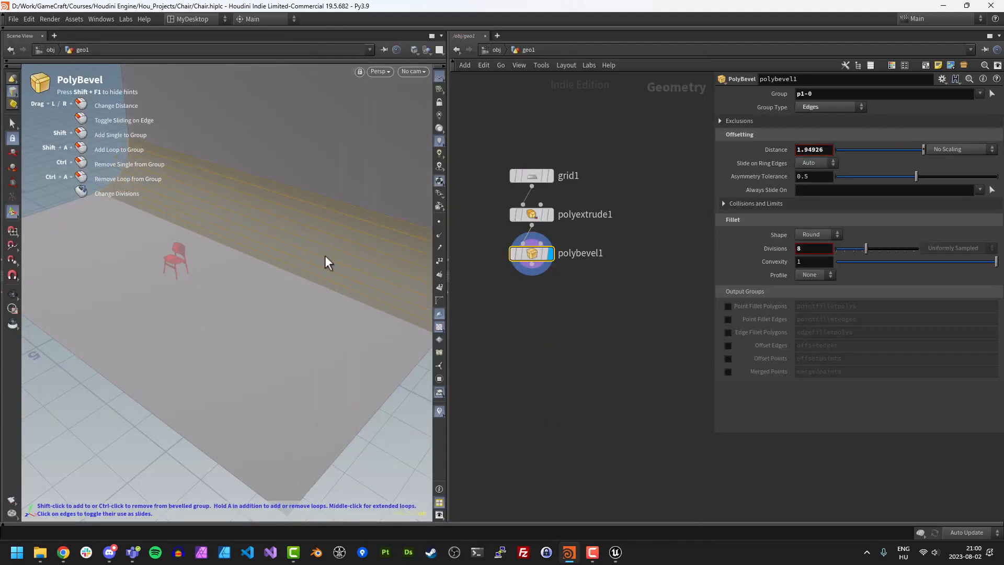
Increase the bevel to a distance of about 2.86 with 11 divisions for a smoother curve
{"action": "key", "text": "Escape"}
{"action": "left_click_drag", "start_coordinate": [286, 261], "coordinate": [355, 251], "text": "alt"}
{"action": "scroll", "coordinate": [295, 212], "scroll_direction": "up", "scroll_amount": 2}
{"action": "scroll", "coordinate": [294, 211], "scroll_direction": "down", "scroll_amount": 3}
{"action": "scroll", "coordinate": [314, 194], "scroll_direction": "up", "scroll_amount": 4}
{"action": "key", "text": "Escape"}
Add a UV Flatten node after the PolyBevel node and display its result
{"action": "key", "text": "Tab"}
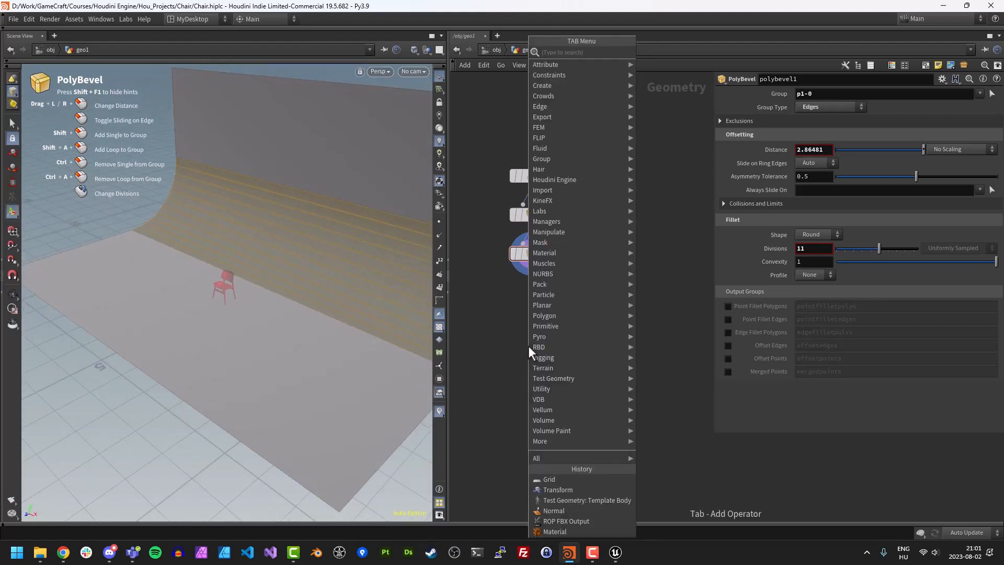
{"action": "type", "text": "norm"}
{"action": "key", "text": "Return"}
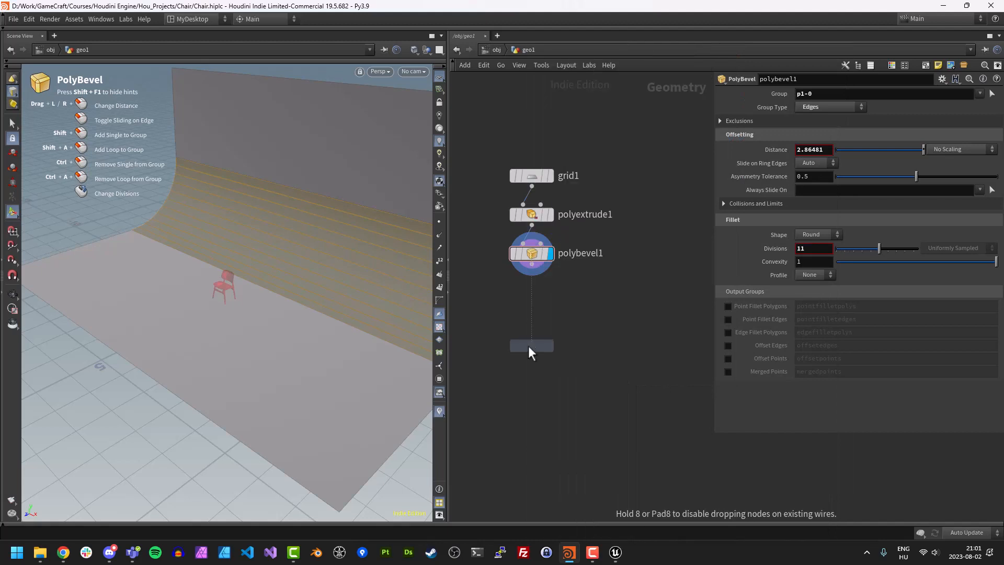
{"action": "left_click", "coordinate": [529, 346]}
{"action": "left_click_drag", "start_coordinate": [532, 264], "coordinate": [532, 334]}
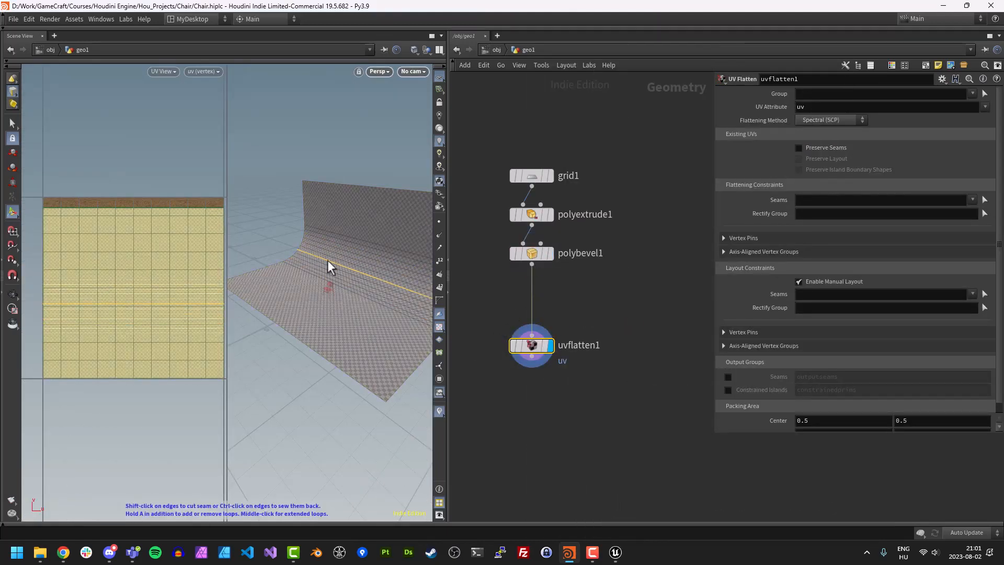
Return to the single perspective view and examine the UV checker pattern across the curved backdrop
{"action": "key", "text": "space+b"}
{"action": "left_click_drag", "start_coordinate": [250, 313], "coordinate": [289, 324]}
{"action": "middle_click_drag", "start_coordinate": [289, 324], "coordinate": [286, 341]}
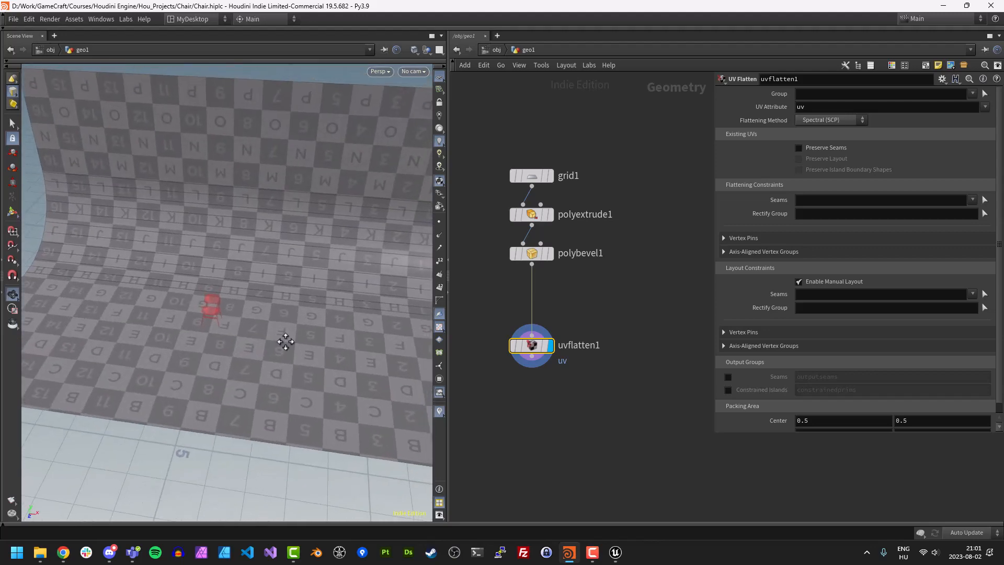
{"action": "scroll", "coordinate": [286, 342], "scroll_direction": "down", "scroll_amount": 4}
{"action": "left_click_drag", "start_coordinate": [254, 341], "coordinate": [222, 327]}
{"action": "scroll", "coordinate": [251, 320], "scroll_direction": "up", "scroll_amount": 2}
{"action": "middle_click_drag", "start_coordinate": [261, 313], "coordinate": [229, 283]}
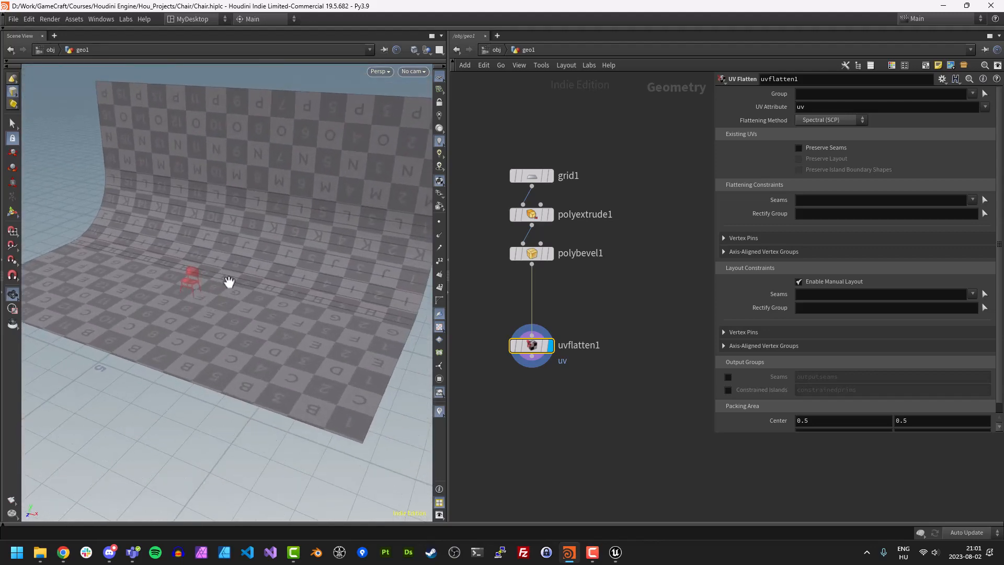
{"action": "left_click_drag", "start_coordinate": [229, 282], "coordinate": [230, 300]}
Even out the spacing of the UV Flatten and PolyBevel nodes in the network
{"action": "left_click_drag", "start_coordinate": [531, 346], "coordinate": [531, 310]}
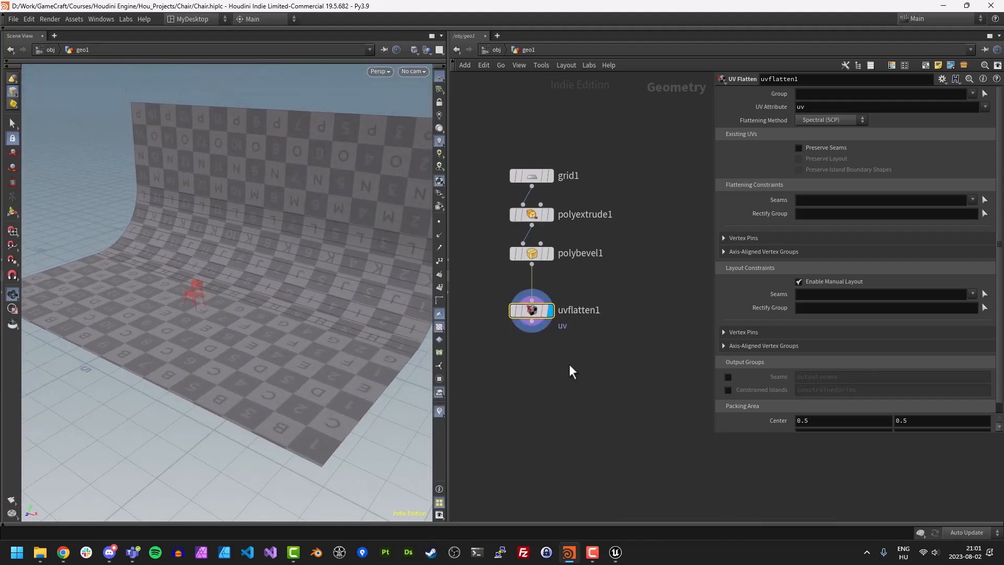
{"action": "left_click_drag", "start_coordinate": [532, 252], "coordinate": [532, 263]}
{"action": "left_click_drag", "start_coordinate": [298, 280], "coordinate": [345, 303]}
Widen the grid's first size dimension to 21.5 and save the scene file
{"action": "left_click", "coordinate": [534, 178]}
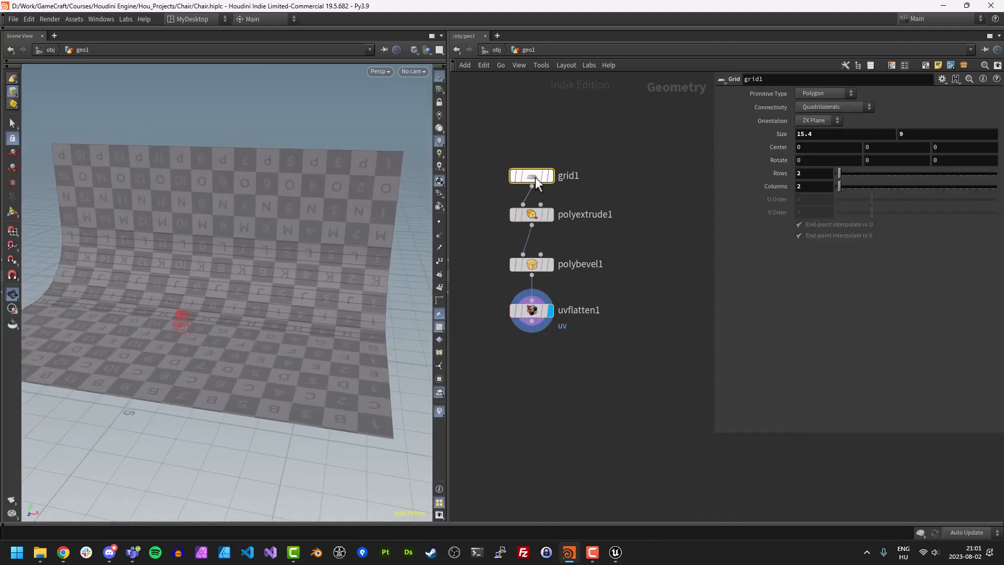
{"action": "left_click_drag", "start_coordinate": [193, 300], "coordinate": [202, 309]}
{"action": "middle_click_drag", "start_coordinate": [814, 134], "coordinate": [1001, 133]}
{"action": "left_click_drag", "start_coordinate": [278, 248], "coordinate": [241, 254]}
{"action": "right_click_drag", "start_coordinate": [242, 254], "coordinate": [234, 242]}
{"action": "left_click_drag", "start_coordinate": [233, 242], "coordinate": [412, 334]}
{"action": "key", "text": "ctrl+s"}
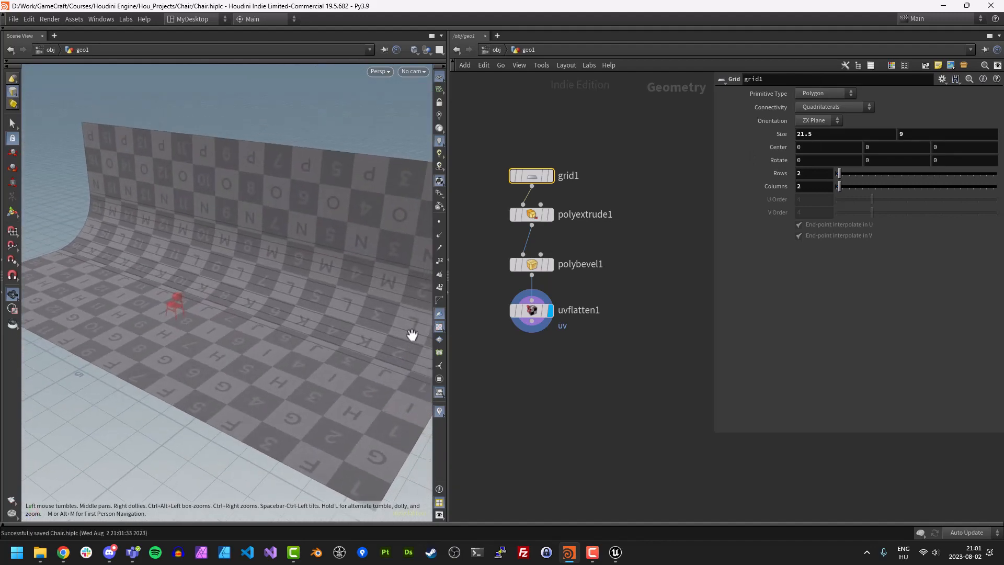
Add a ROP FBX Output node below the UV Flatten node and connect it to that node's output
{"action": "key", "text": "Tab"}
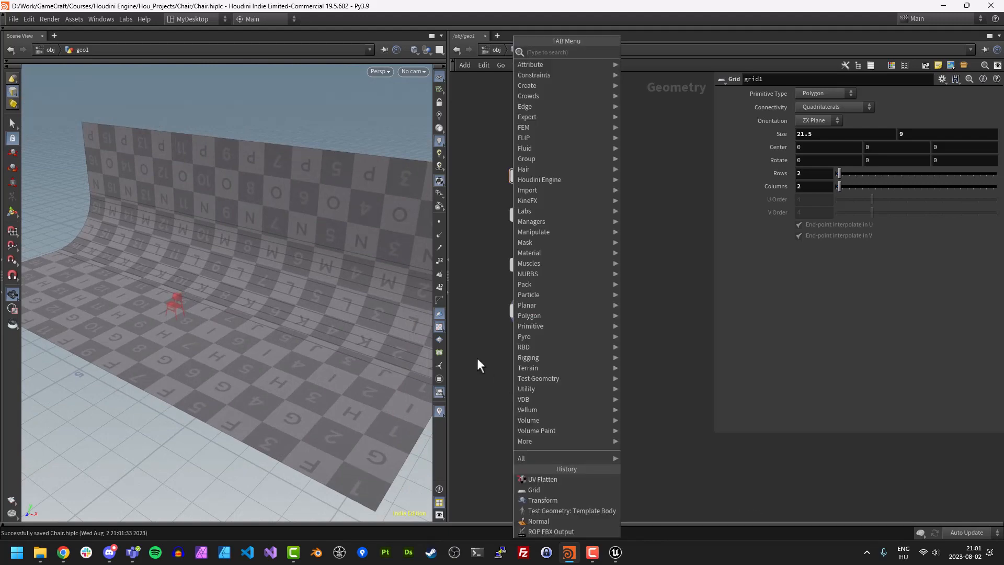
{"action": "key", "text": "Escape"}
{"action": "key", "text": "Tab"}
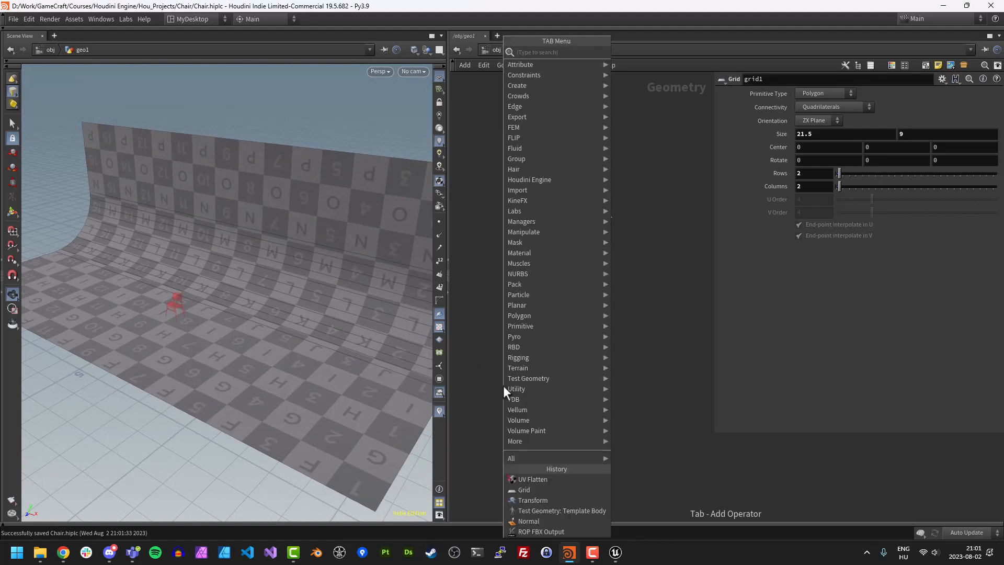
{"action": "type", "text": "fbx"}
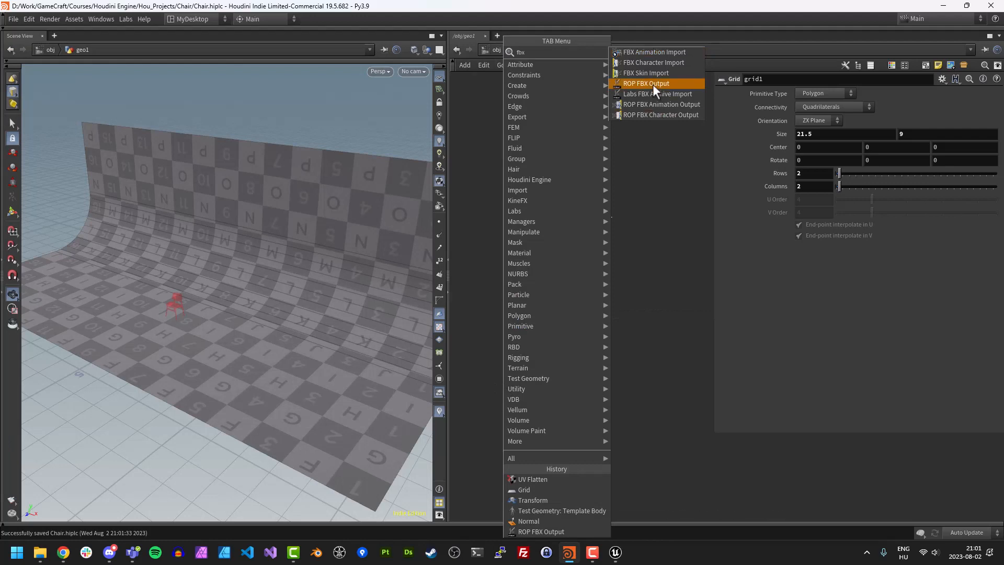
{"action": "left_click", "coordinate": [652, 83]}
{"action": "left_click", "coordinate": [533, 362]}
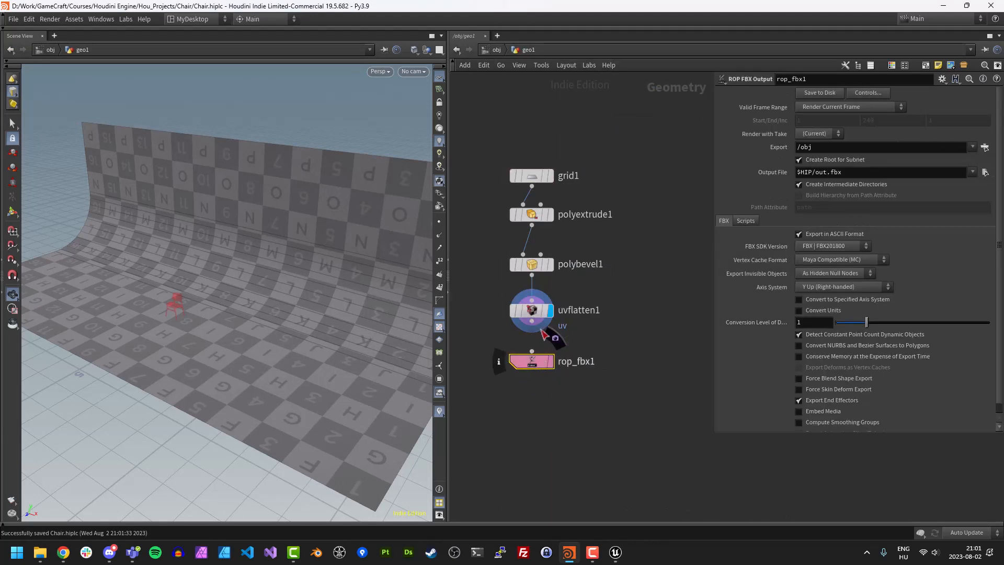
{"action": "left_click", "coordinate": [533, 357]}
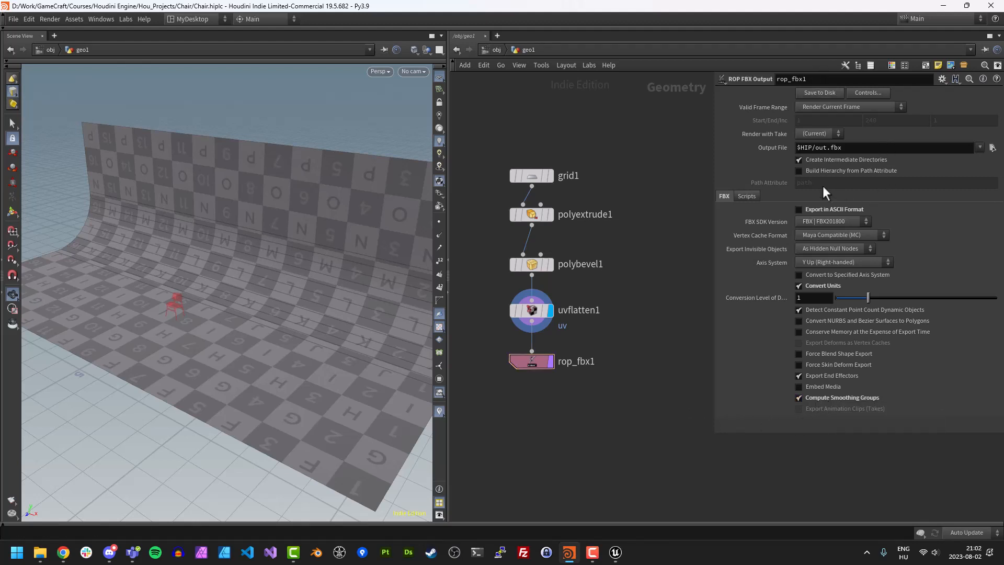
Set the FBX node's output file to StudioBG.fbx in the project's geo folder
{"action": "left_click", "coordinate": [991, 148]}
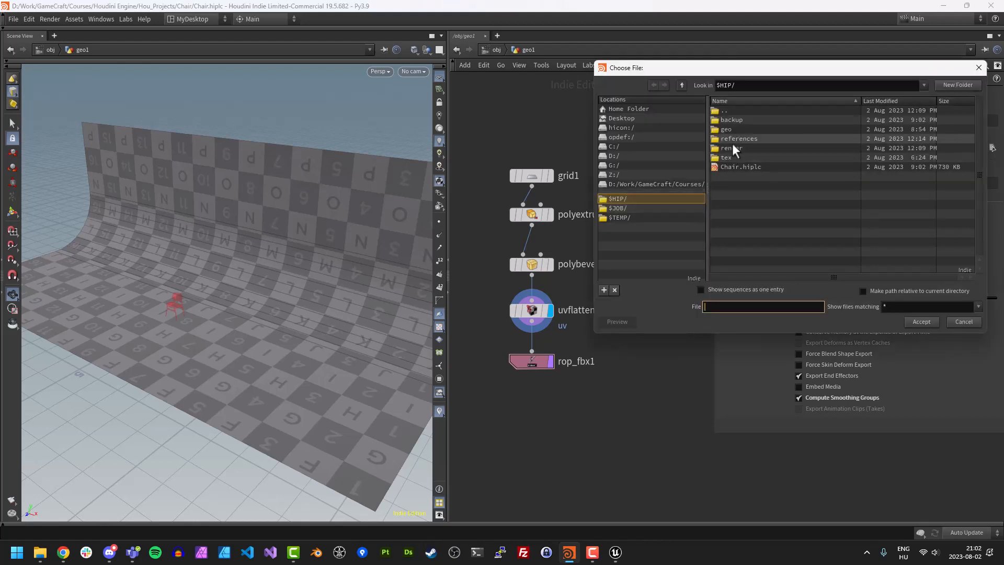
{"action": "double_click", "coordinate": [732, 129]}
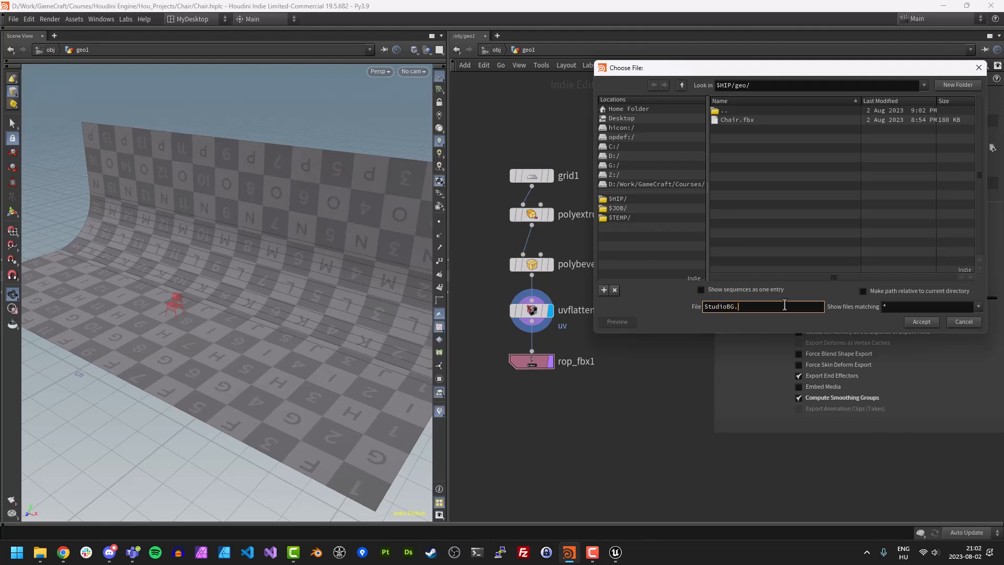
{"action": "left_click", "coordinate": [920, 322]}
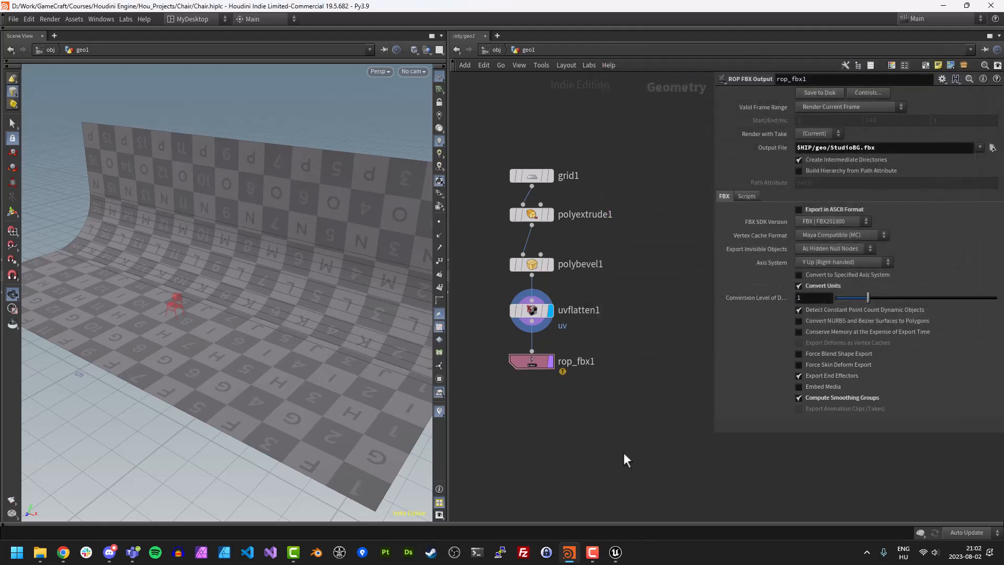
Read the warnings in the FBX output node's info window and close it
{"action": "left_click", "coordinate": [532, 362]}
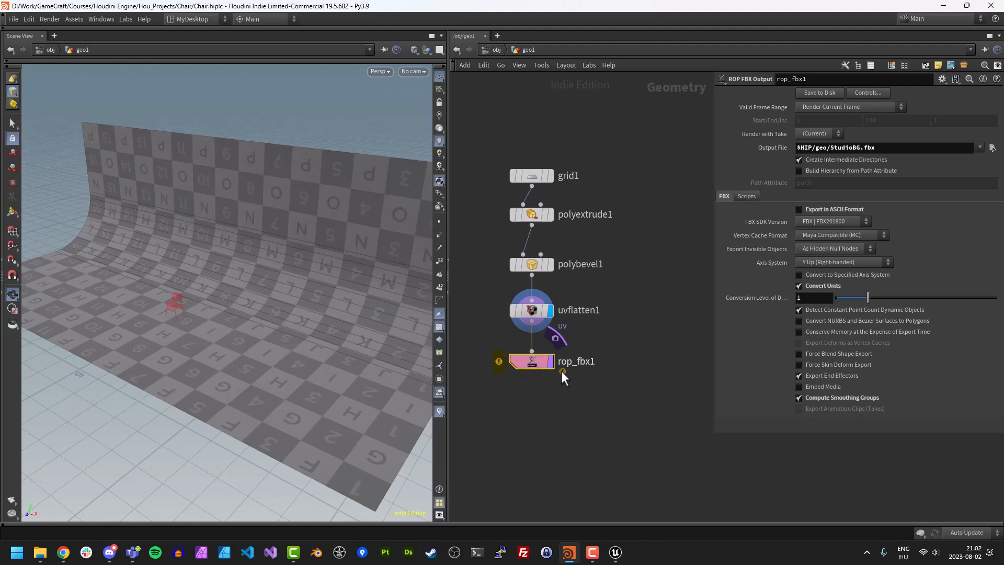
{"action": "left_click", "coordinate": [498, 361]}
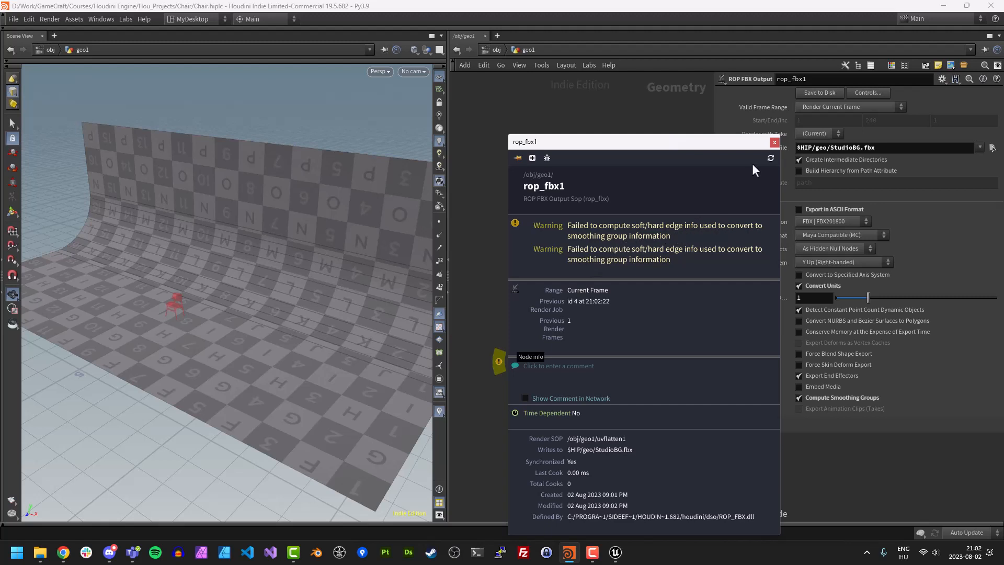
{"action": "left_click", "coordinate": [775, 143]}
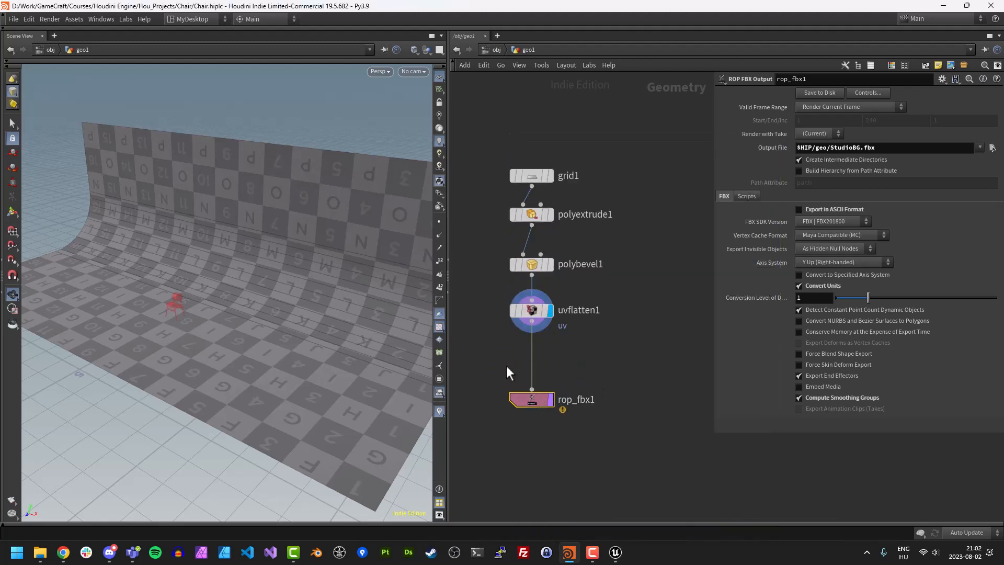
Insert and display a Normal node between the UV Flatten and FBX output nodes, with its weighting method set to By Face Area
{"action": "key", "text": "Tab"}
{"action": "type", "text": "norm"}
{"action": "key", "text": "Return"}
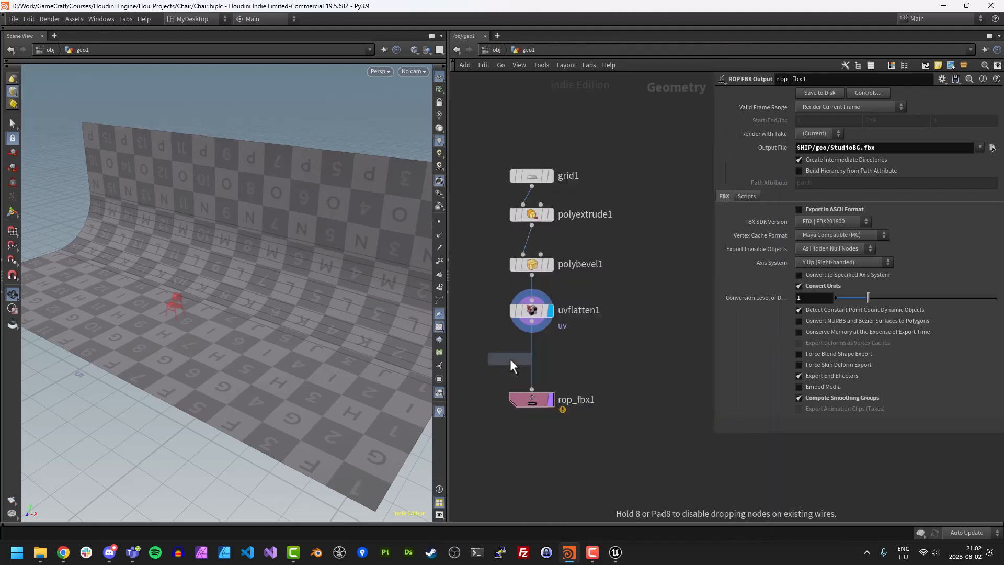
{"action": "left_click", "coordinate": [529, 356]}
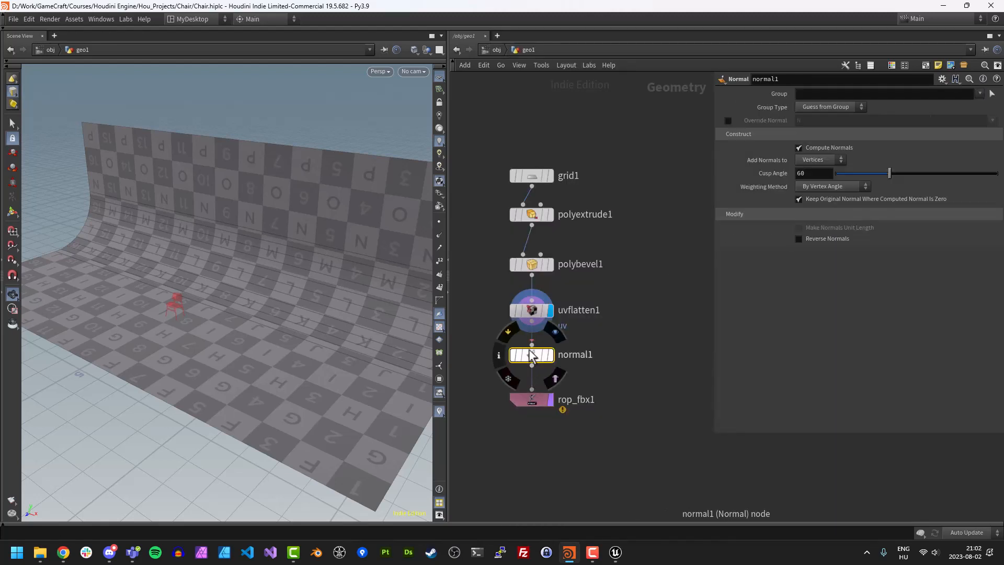
{"action": "left_click", "coordinate": [550, 358]}
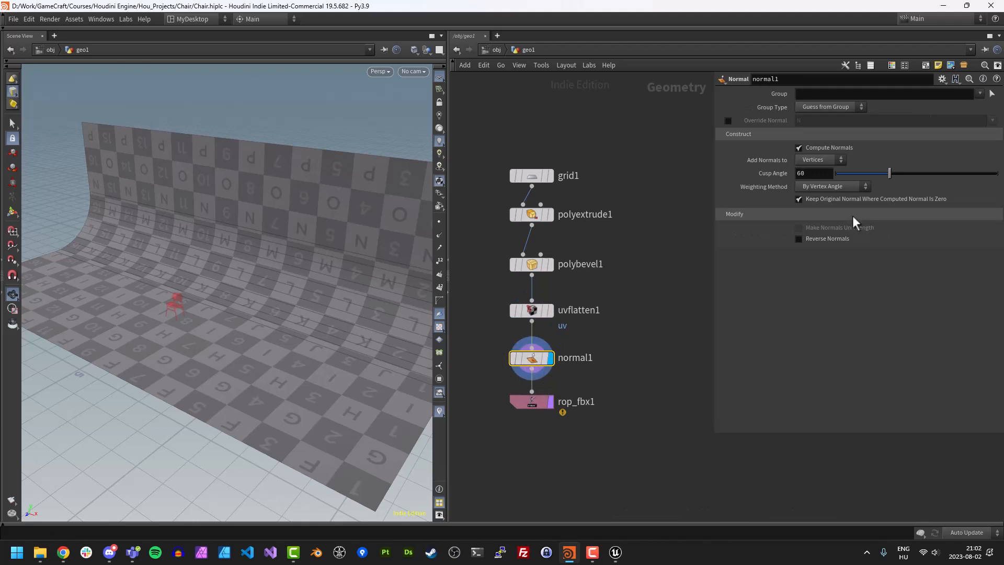
{"action": "left_click", "coordinate": [842, 187]}
{"action": "left_click", "coordinate": [828, 217]}
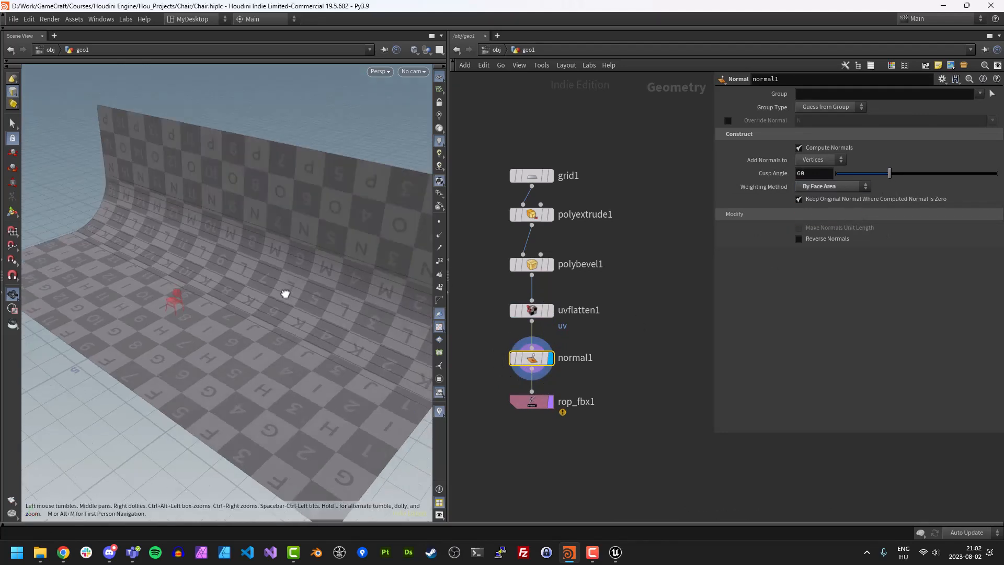
Switch the viewport to Smooth Shaded display and check the shading of the backdrop's curve
{"action": "mouse_move", "coordinate": [287, 291]}
{"action": "left_mouse_down"}
{"action": "mouse_move", "coordinate": [239, 285]}
{"action": "mouse_move", "coordinate": [285, 272]}
{"action": "left_mouse_up"}
{"action": "left_click", "coordinate": [414, 49]}
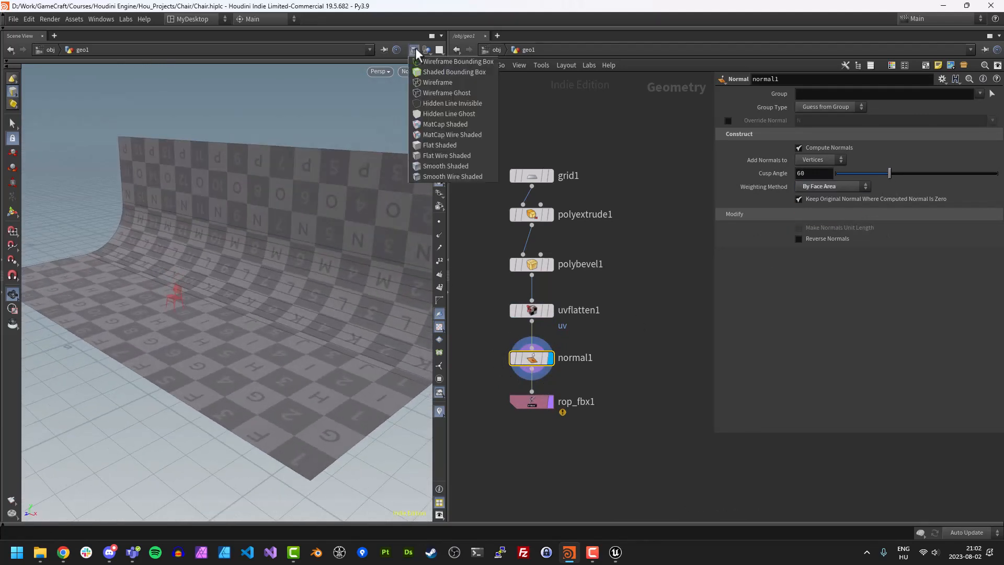
{"action": "left_click", "coordinate": [440, 167]}
{"action": "left_click_drag", "start_coordinate": [293, 330], "coordinate": [336, 334]}
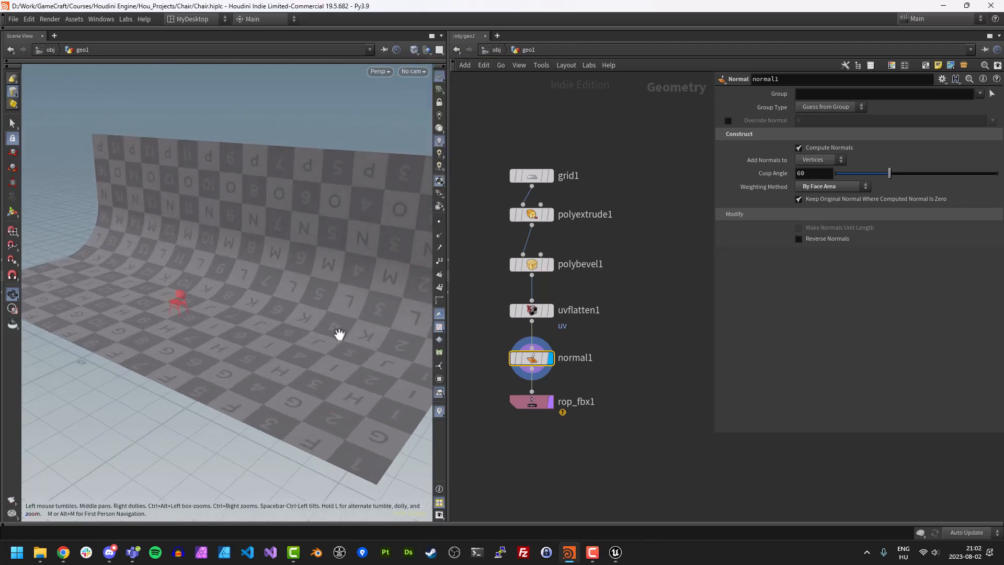
Export the backdrop again from its FBX output node and save the scene file
{"action": "left_click", "coordinate": [533, 405]}
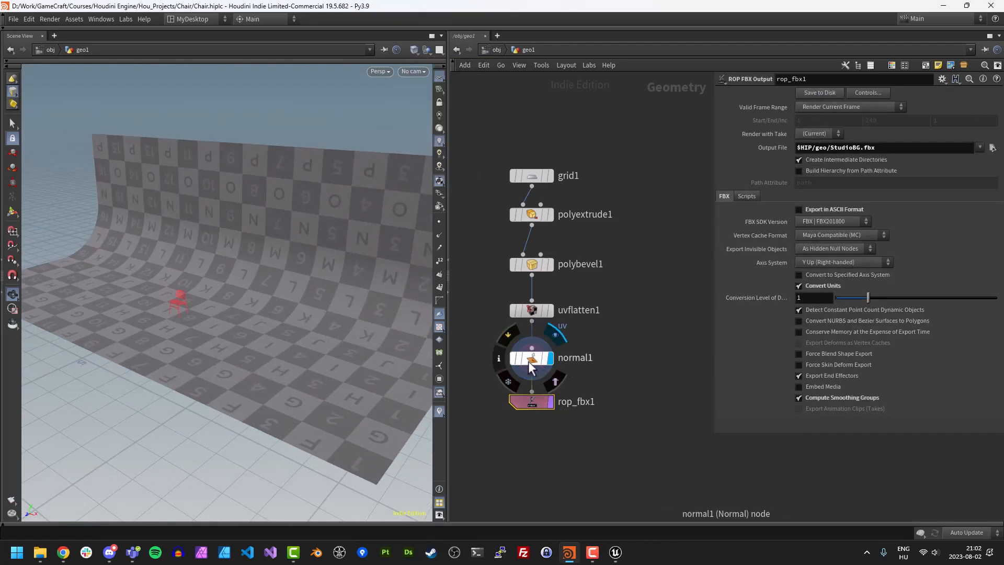
{"action": "left_click_drag", "start_coordinate": [340, 405], "coordinate": [270, 381]}
{"action": "key", "text": "ctrl+s"}
{"action": "mouse_move", "coordinate": [303, 361]}
{"action": "right_mouse_down"}
{"action": "mouse_move", "coordinate": [296, 376]}
{"action": "mouse_move", "coordinate": [291, 367]}
{"action": "mouse_move", "coordinate": [303, 366]}
{"action": "right_mouse_up"}
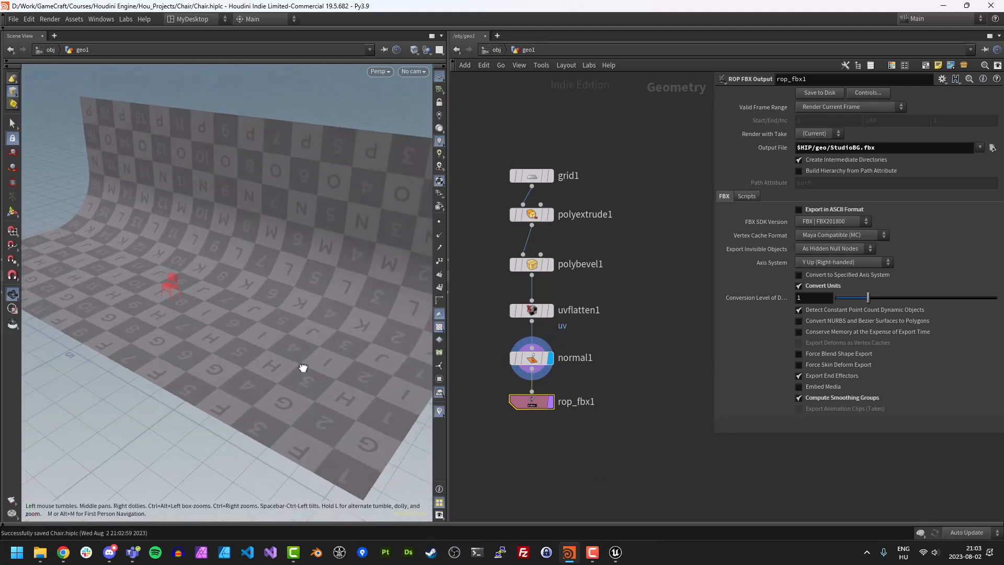
{"action": "key", "text": "ctrl+s"}
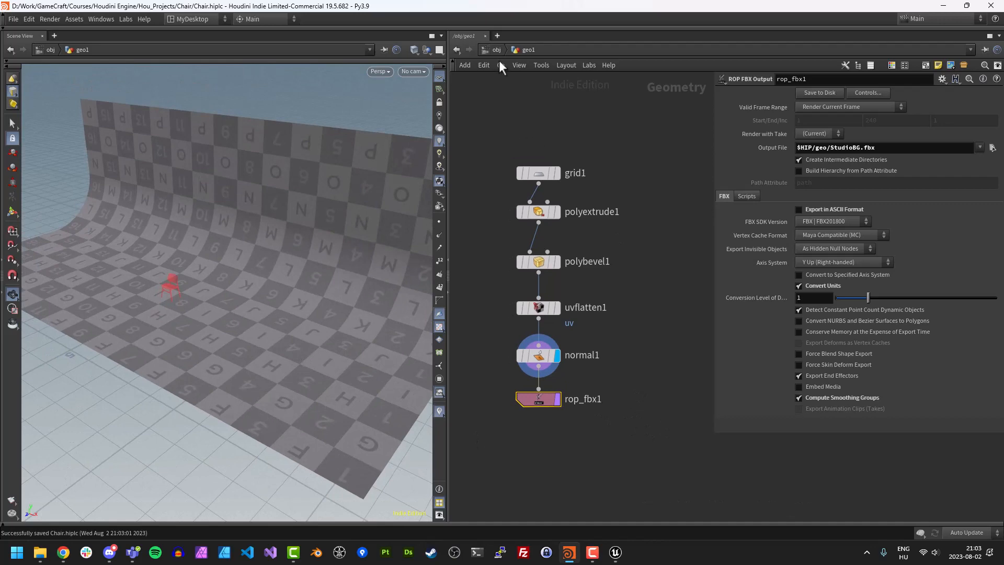
Enable Compute Smoothing Groups on the FBX output node inside the Chair geometry
{"action": "left_click", "coordinate": [497, 50]}
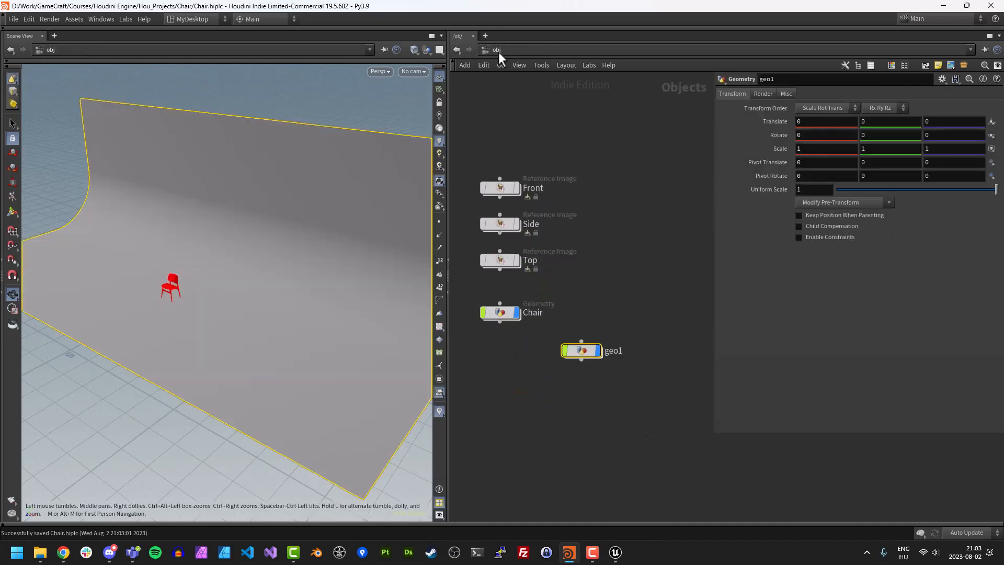
{"action": "double_click", "coordinate": [499, 312]}
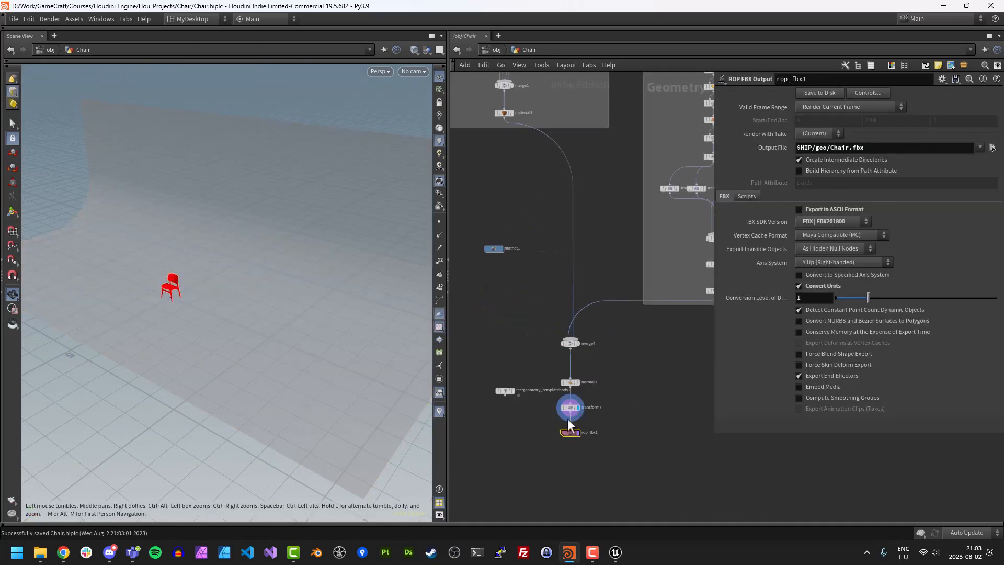
{"action": "left_click", "coordinate": [825, 399]}
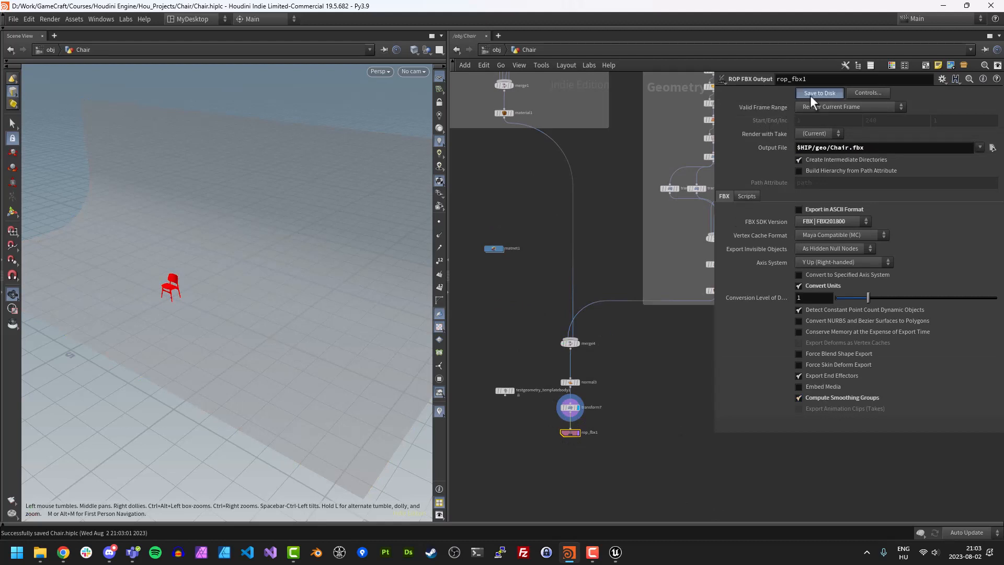
Export Chair.fbx to disk again and save the scene file
{"action": "scroll", "coordinate": [528, 492], "scroll_direction": "up", "scroll_amount": 5}
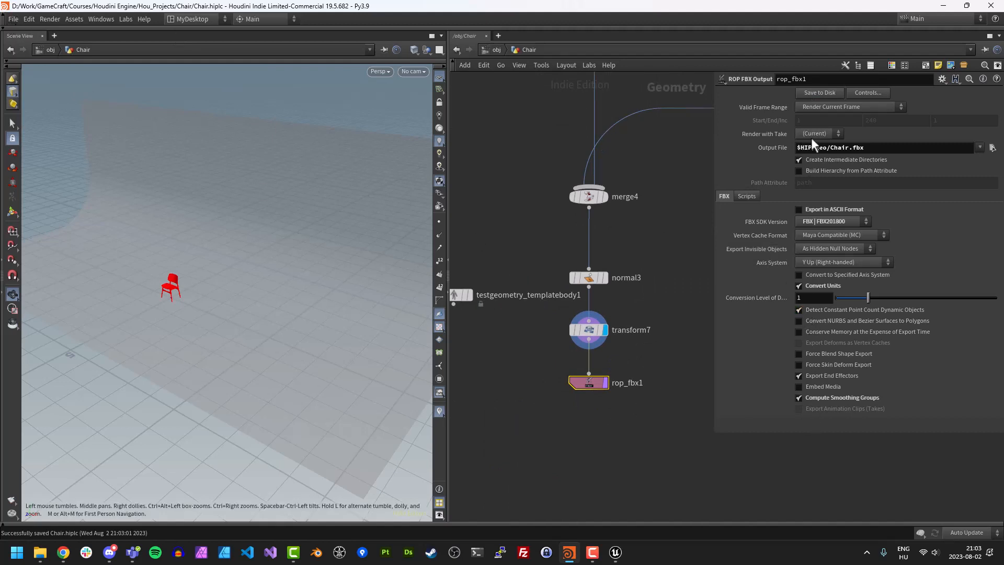
{"action": "middle_click_drag", "start_coordinate": [612, 435], "coordinate": [601, 460]}
{"action": "key", "text": "ctrl+s"}
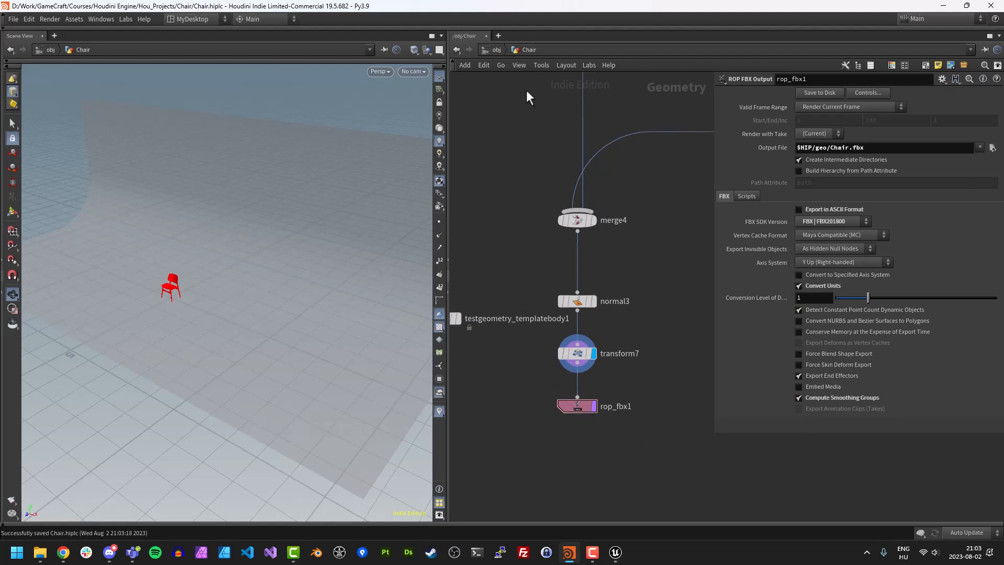
Return to the backdrop's geo1 network and move its FBX output node farther below the Normal node
{"action": "left_click", "coordinate": [500, 53]}
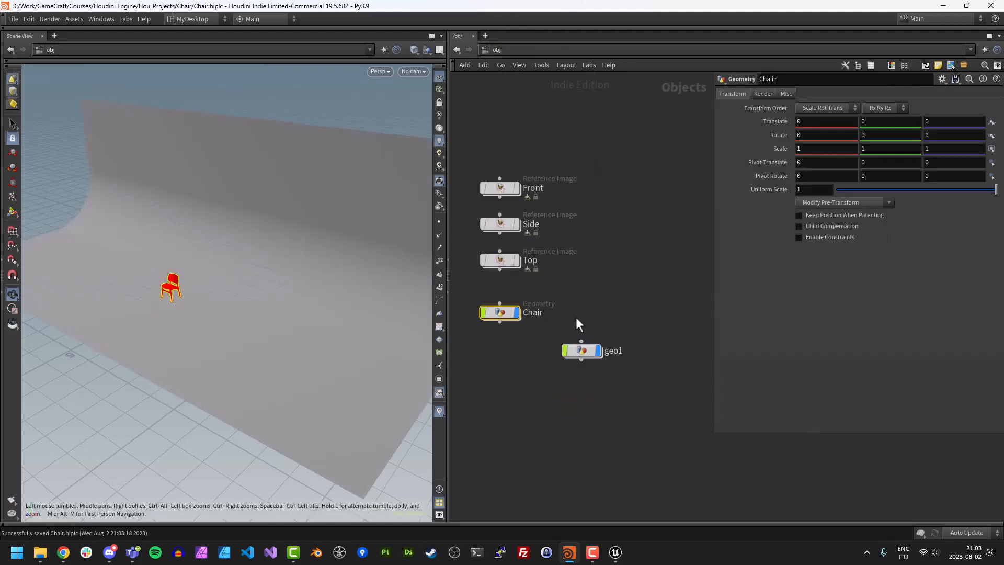
{"action": "double_click", "coordinate": [581, 353]}
{"action": "left_click_drag", "start_coordinate": [597, 357], "coordinate": [595, 397]}
{"action": "middle_click_drag", "start_coordinate": [678, 434], "coordinate": [647, 455]}
{"action": "scroll", "coordinate": [633, 379], "scroll_direction": "down", "scroll_amount": 2}
{"action": "middle_click_drag", "start_coordinate": [642, 377], "coordinate": [619, 349]}
{"action": "scroll", "coordinate": [627, 376], "scroll_direction": "up", "scroll_amount": 1}
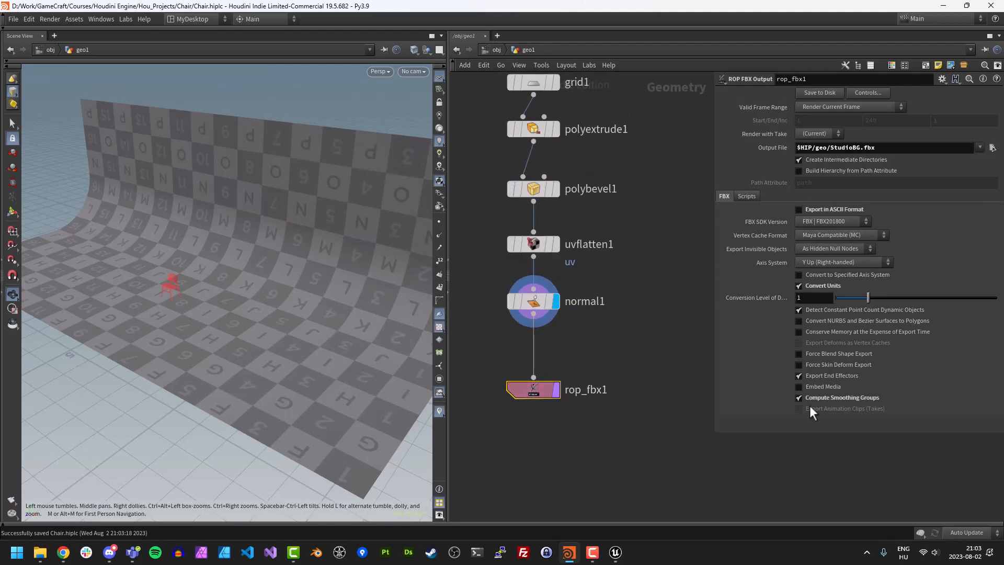
Save the backdrop FBX output node's settings as a preset named "Export to UE"
{"action": "left_click", "coordinate": [942, 80]}
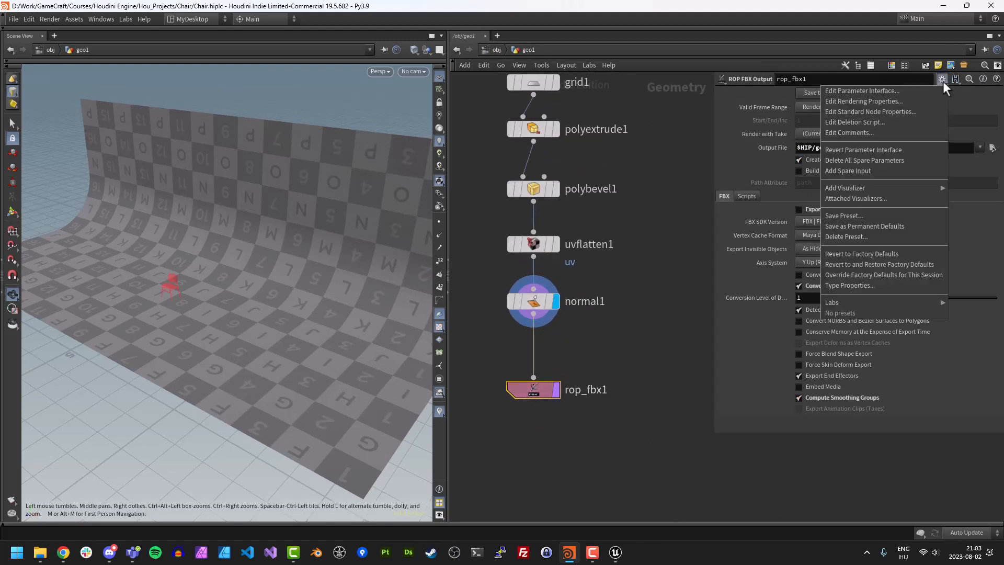
{"action": "left_click", "coordinate": [851, 216]}
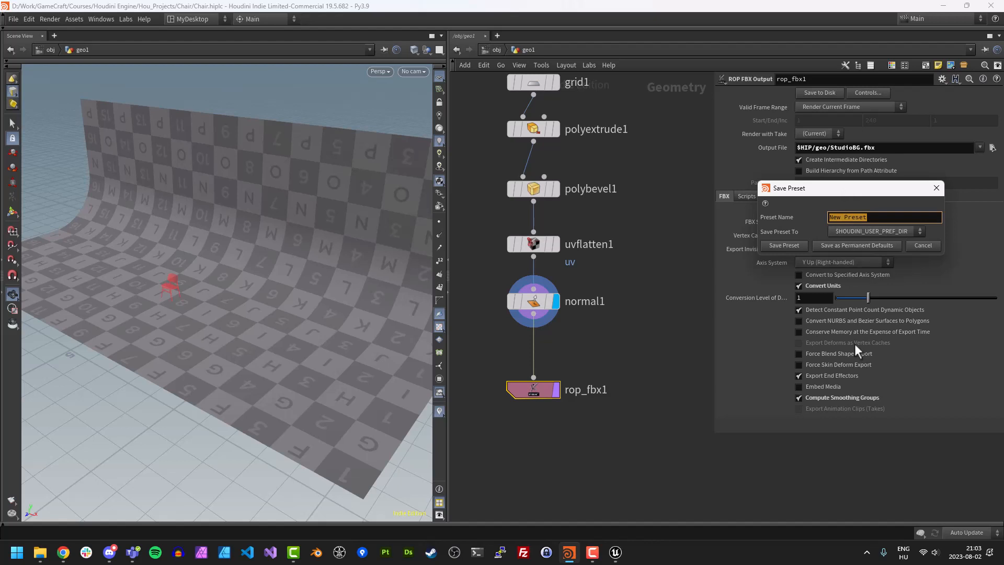
{"action": "type", "text": "Export to UE"}
{"action": "left_click", "coordinate": [779, 246]}
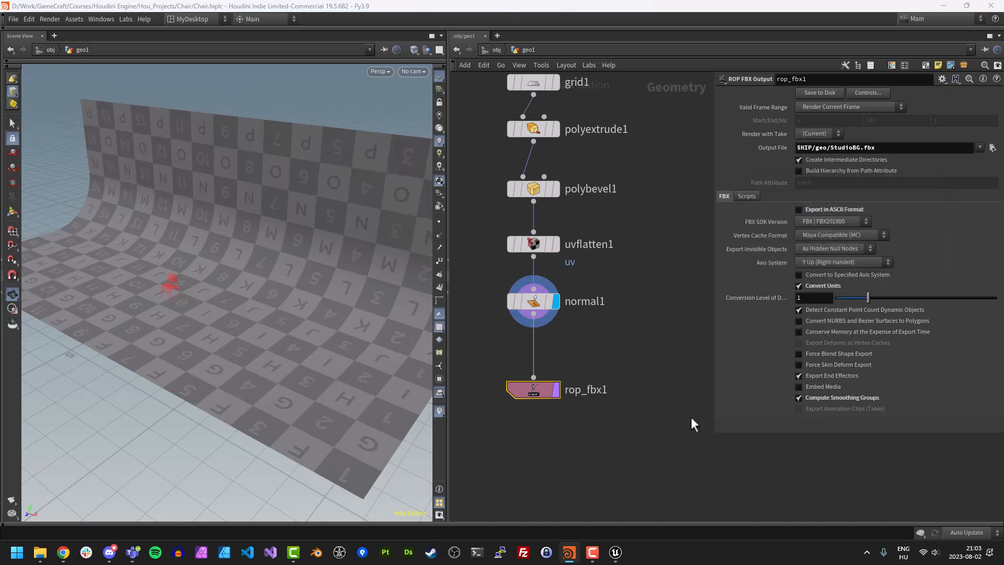
Add a second, unconnected ROP FBX Output node and apply the "Export to UE" preset to it
{"action": "key", "text": "Tab"}
{"action": "type", "text": "fb"}
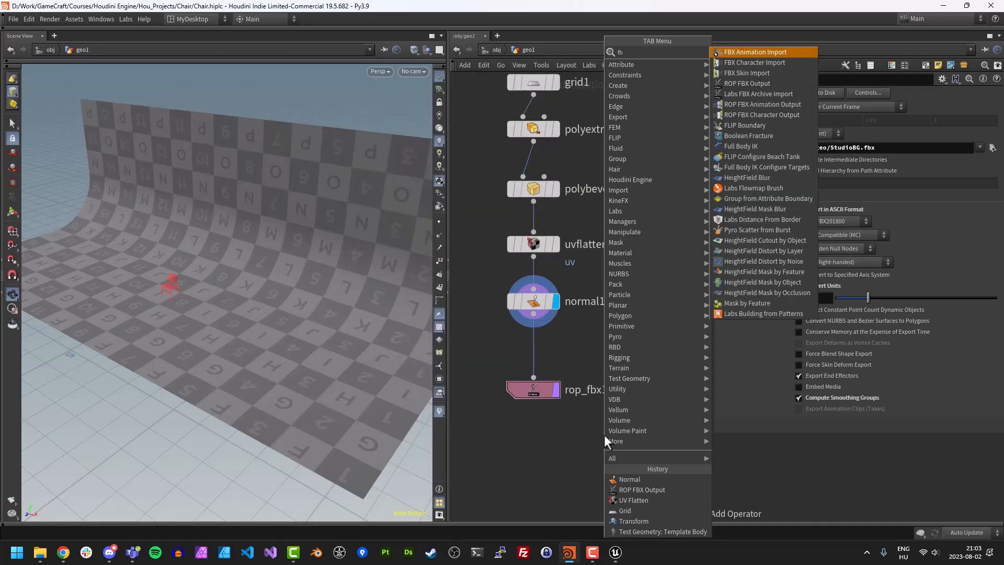
{"action": "type", "text": "x"}
{"action": "left_click", "coordinate": [774, 88]}
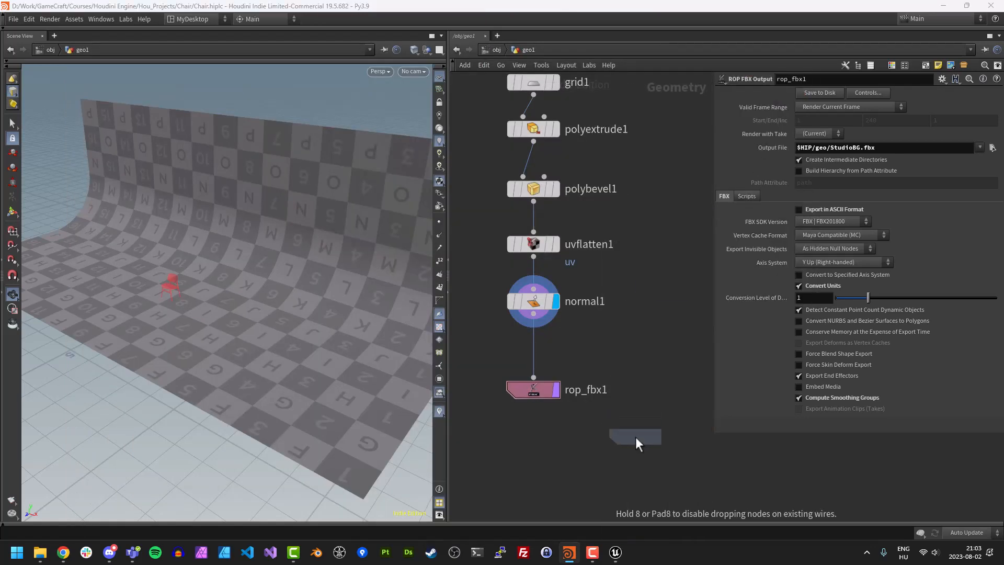
{"action": "left_click", "coordinate": [636, 437]}
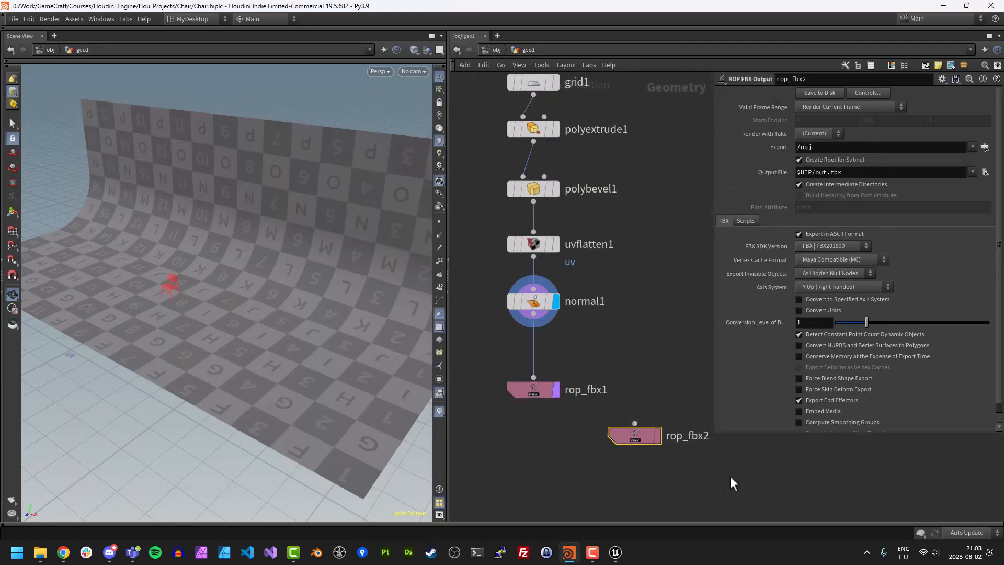
{"action": "left_click", "coordinate": [941, 80]}
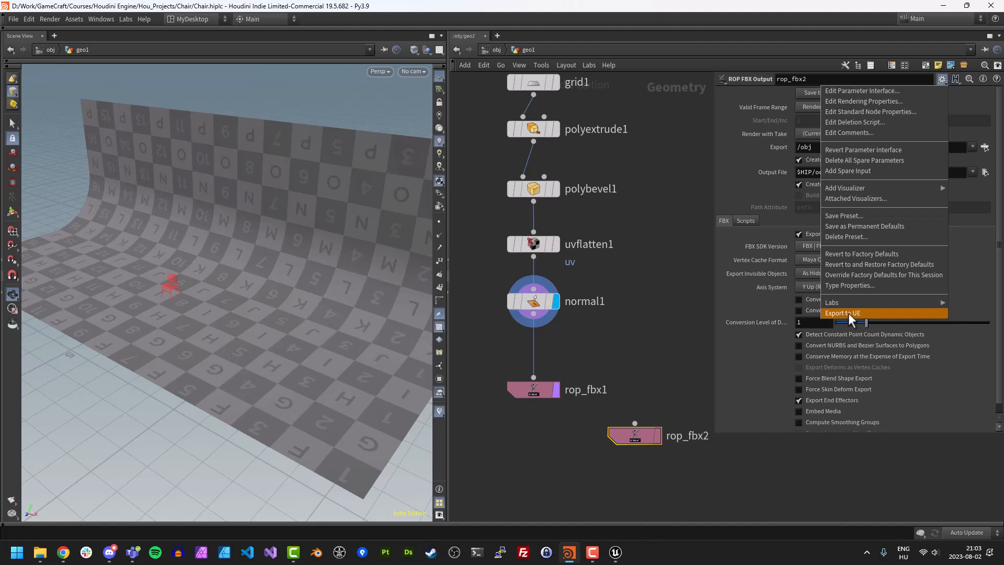
{"action": "left_click", "coordinate": [841, 313]}
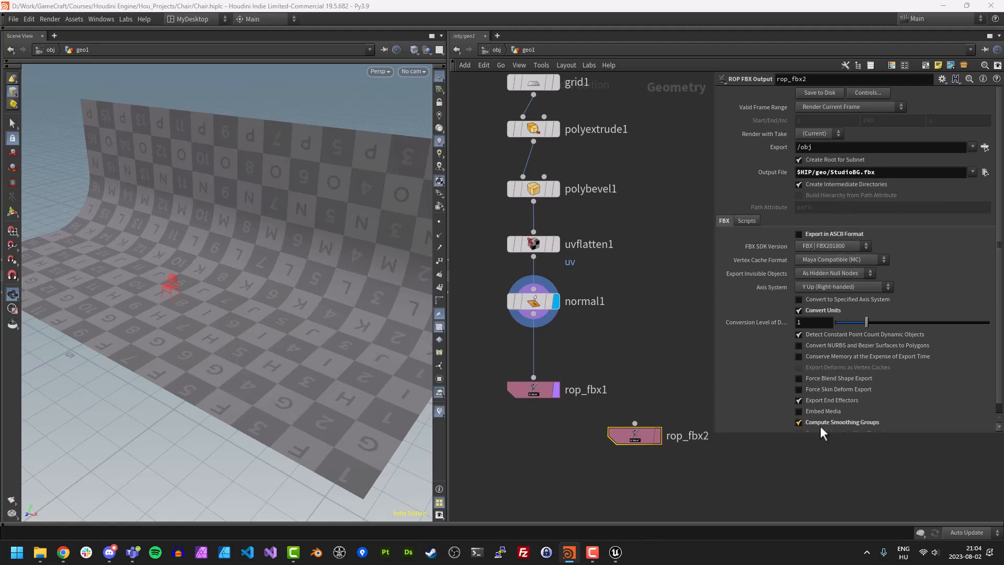
Delete the unconnected second ROP FBX Output node and save the scene file
{"action": "scroll", "coordinate": [819, 426], "scroll_direction": "down", "scroll_amount": 1}
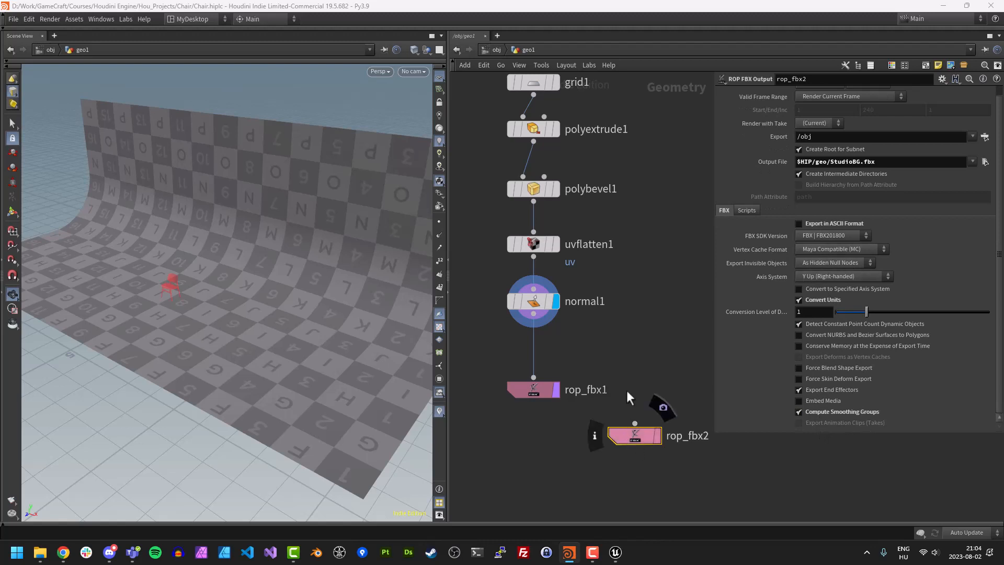
{"action": "key", "text": "Delete"}
{"action": "key", "text": "h"}
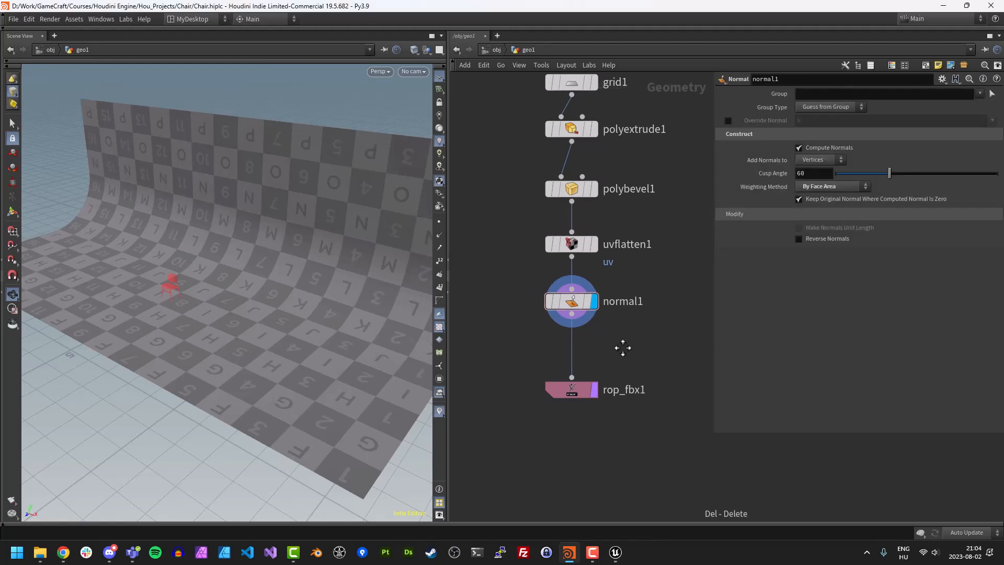
{"action": "key", "text": "ctrl+s"}
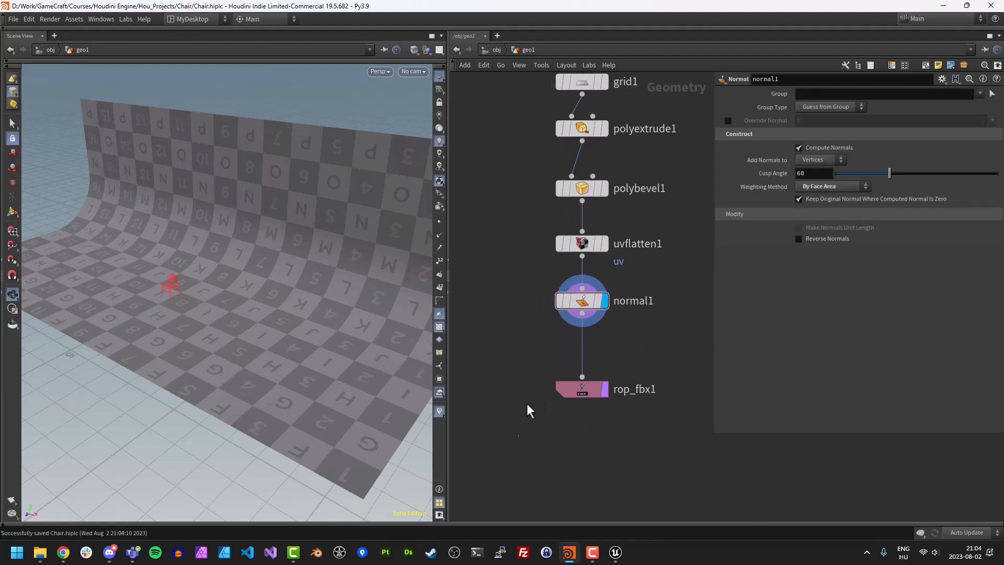
Switch to Unreal Engine and delete the Floor actor from TestScene
{"action": "left_click", "coordinate": [614, 553]}
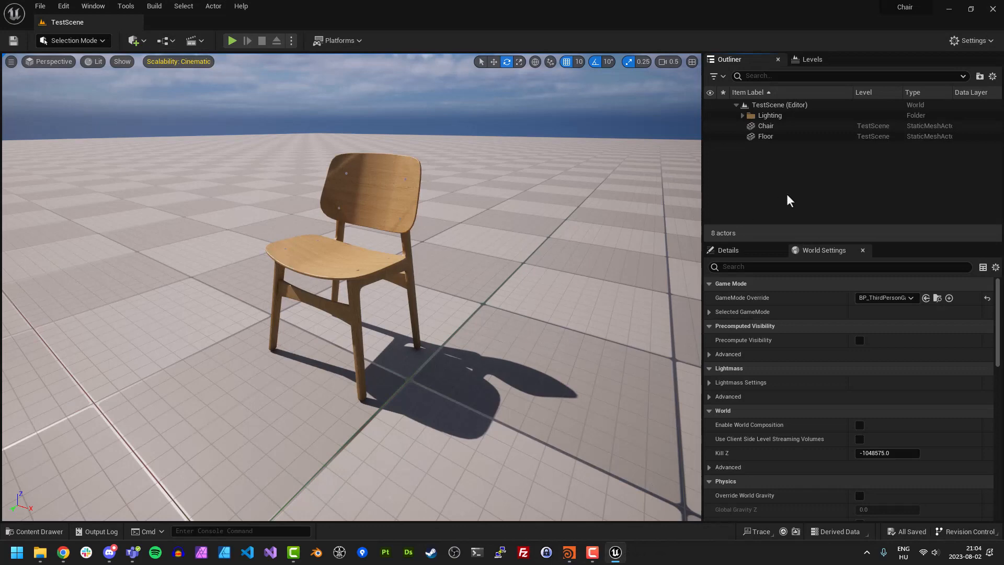
{"action": "right_click_drag", "start_coordinate": [548, 310], "coordinate": [572, 322]}
{"action": "key", "text": "s"}
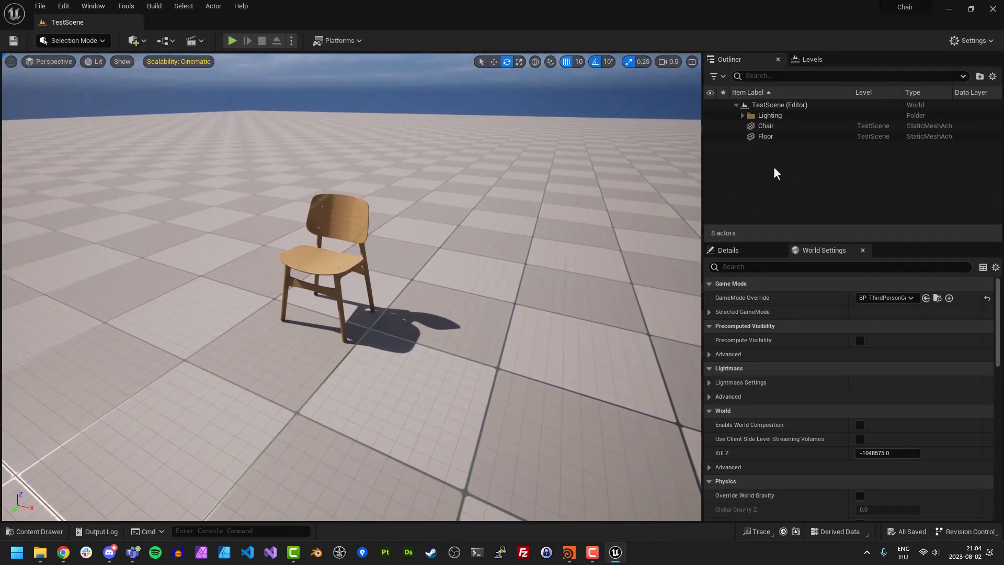
{"action": "left_click", "coordinate": [768, 137]}
{"action": "key", "text": "Delete"}
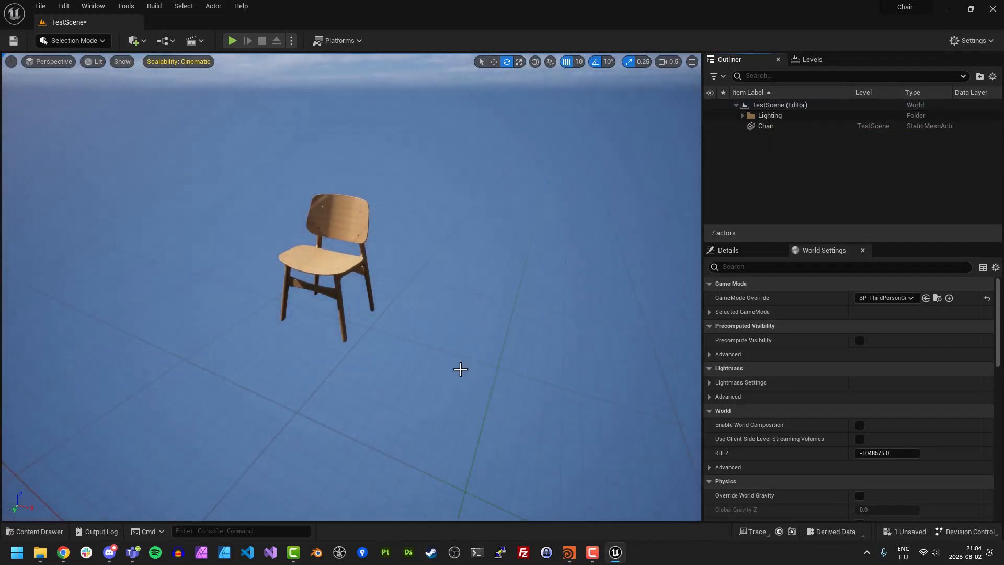
Reimport the Chair static mesh in the root Content folder and save the level
{"action": "key", "text": "ctrl+space"}
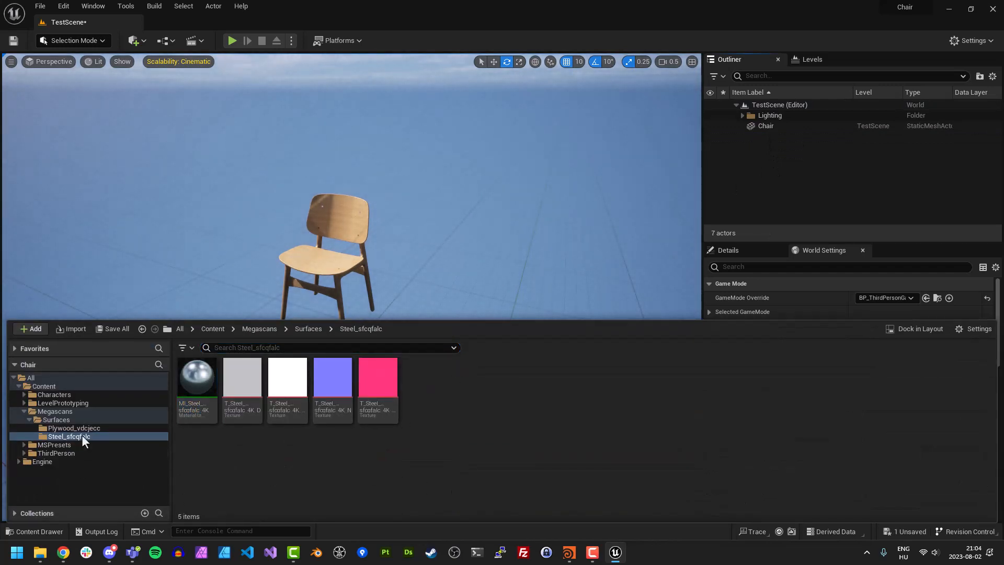
{"action": "left_click", "coordinate": [54, 411]}
{"action": "left_click", "coordinate": [45, 386]}
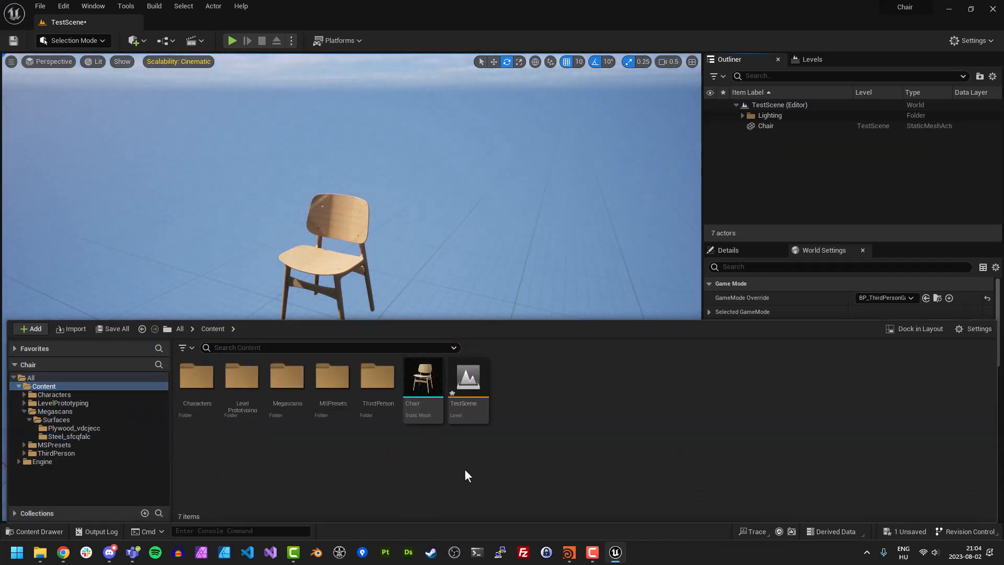
{"action": "key", "text": "ctrl+s"}
{"action": "mouse_move", "coordinate": [42, 558]}
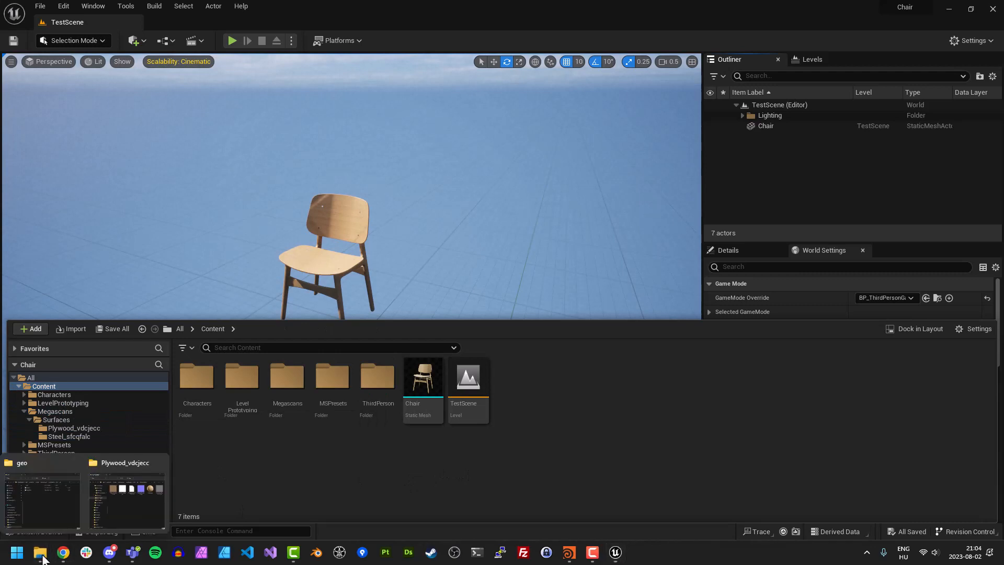
{"action": "right_click", "coordinate": [423, 391]}
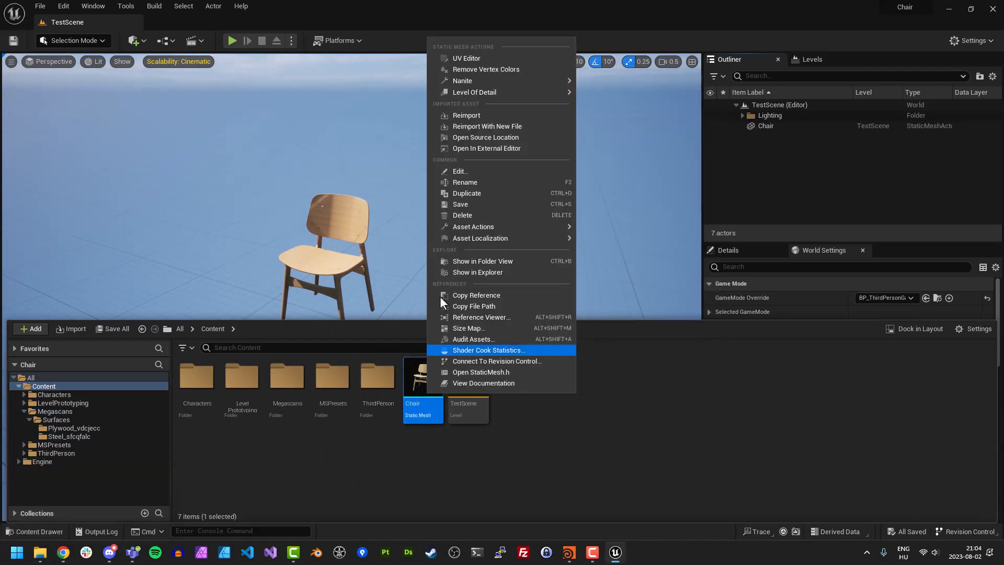
{"action": "left_click", "coordinate": [464, 114]}
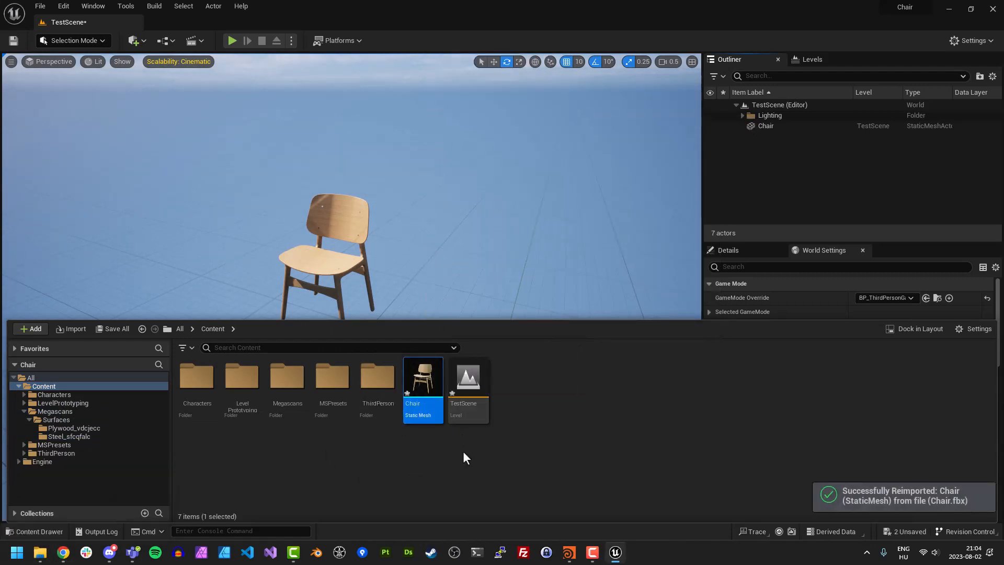
{"action": "key", "text": "ctrl+s"}
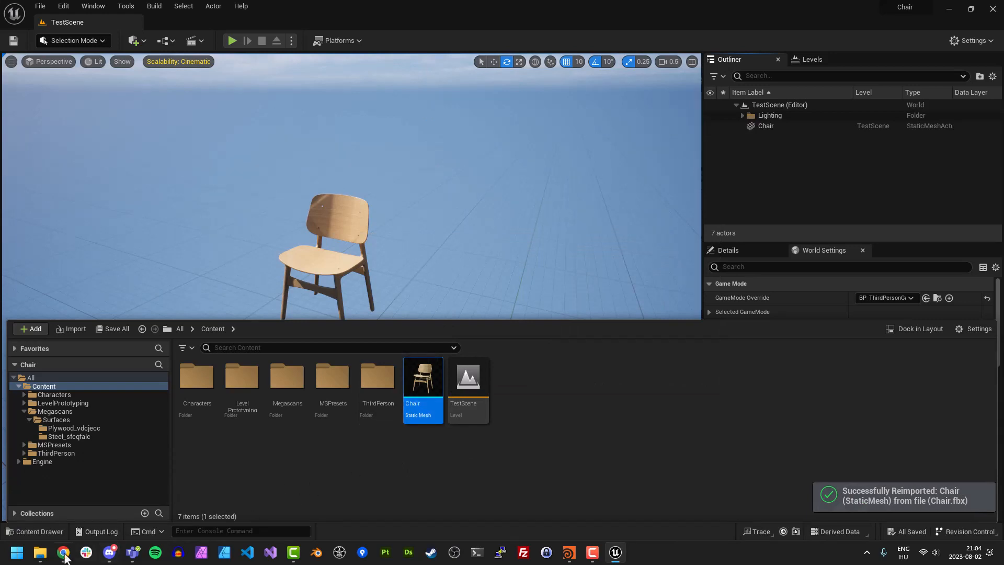
Import StudioBG.fbx from the Houdini project's geo folder into the Content folder without creating materials or importing textures
{"action": "mouse_move", "coordinate": [40, 552]}
{"action": "left_click", "coordinate": [68, 516]}
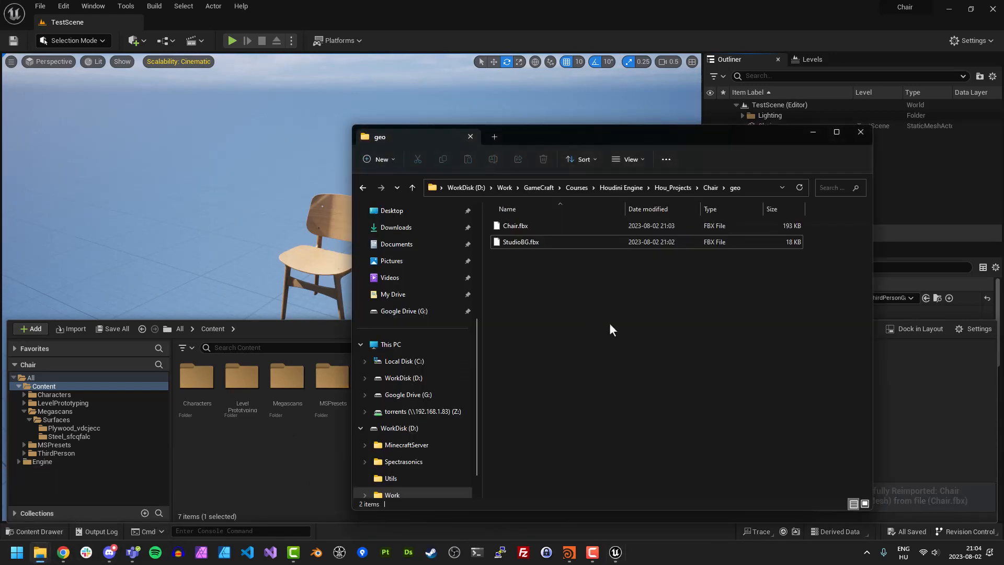
{"action": "left_click_drag", "start_coordinate": [527, 237], "coordinate": [290, 459]}
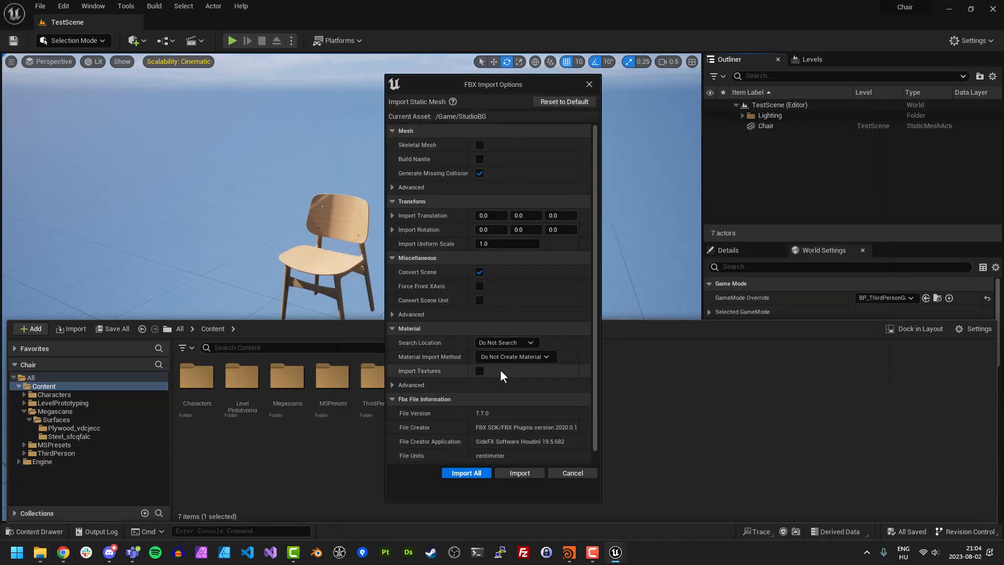
{"action": "left_click", "coordinate": [472, 472]}
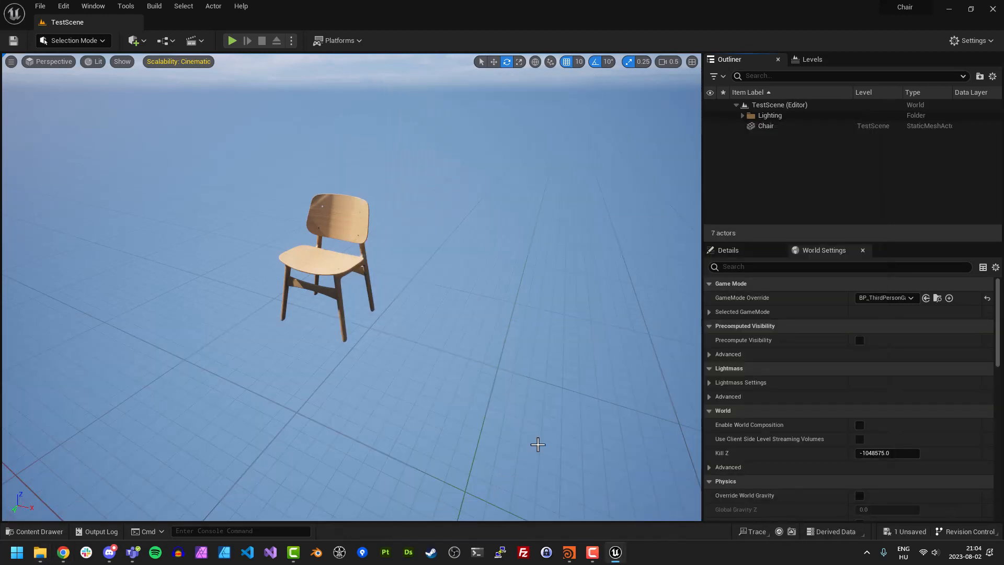
Place the StudioBG mesh in the level, reset its location to 0, 0, 0 and save
{"action": "key", "text": "ctrl+space"}
{"action": "left_click_drag", "start_coordinate": [526, 441], "coordinate": [479, 293]}
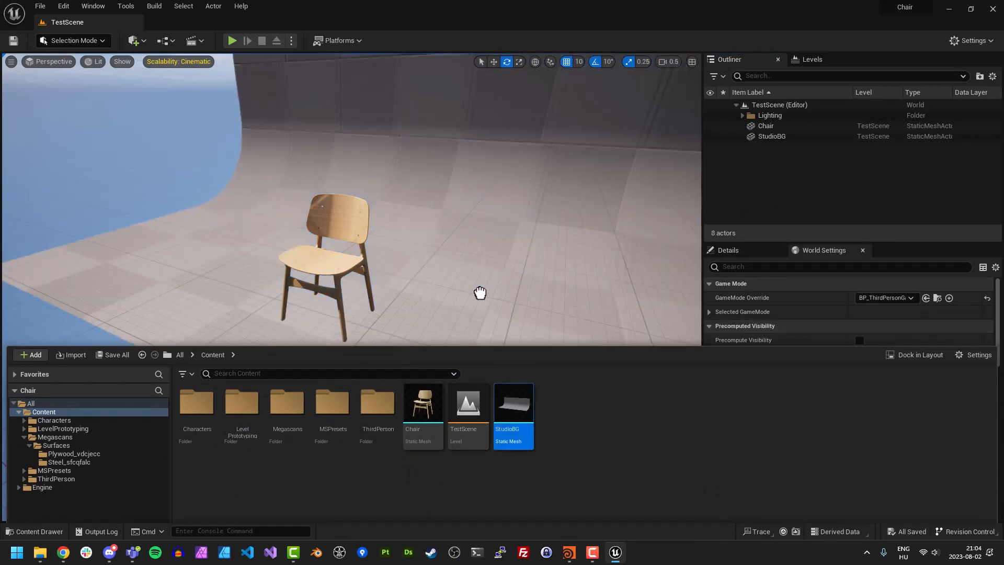
{"action": "left_click", "coordinate": [752, 248]}
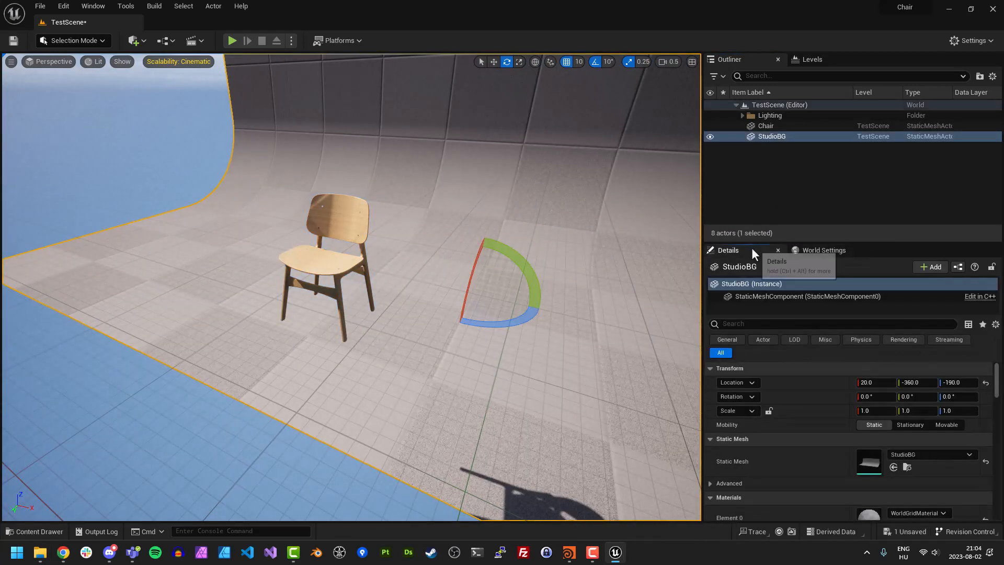
{"action": "left_click", "coordinate": [986, 383]}
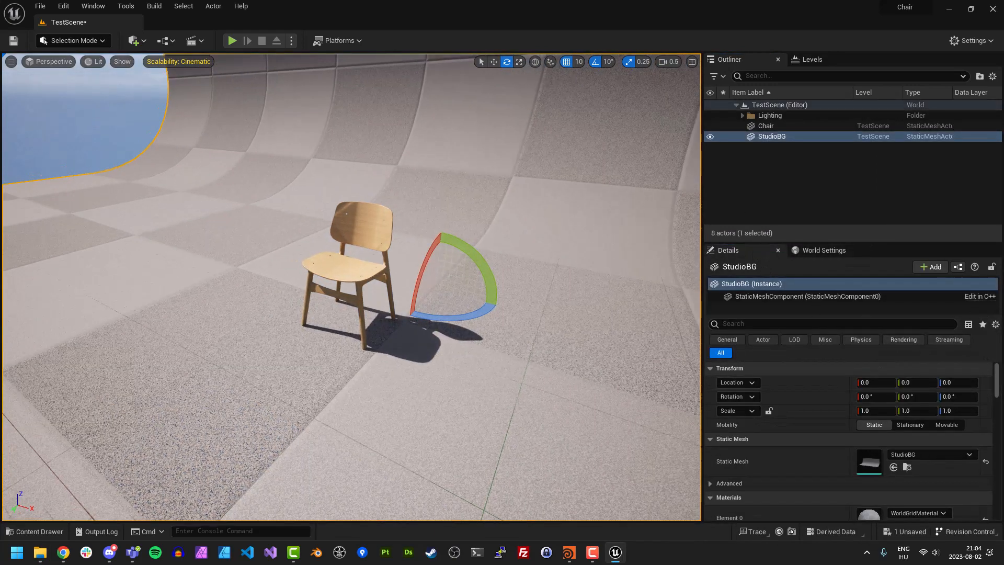
{"action": "right_click_drag", "start_coordinate": [471, 293], "coordinate": [486, 267]}
{"action": "left_click", "coordinate": [780, 181]}
{"action": "mouse_move", "coordinate": [486, 308]}
{"action": "right_mouse_down"}
{"action": "mouse_move", "coordinate": [455, 304]}
{"action": "mouse_move", "coordinate": [554, 301]}
{"action": "mouse_move", "coordinate": [512, 311]}
{"action": "mouse_move", "coordinate": [515, 299]}
{"action": "mouse_move", "coordinate": [512, 311]}
{"action": "mouse_move", "coordinate": [484, 305]}
{"action": "right_mouse_up"}
{"action": "key", "text": "ctrl+s"}
{"action": "scroll", "coordinate": [513, 311], "scroll_direction": "down", "scroll_amount": 2}
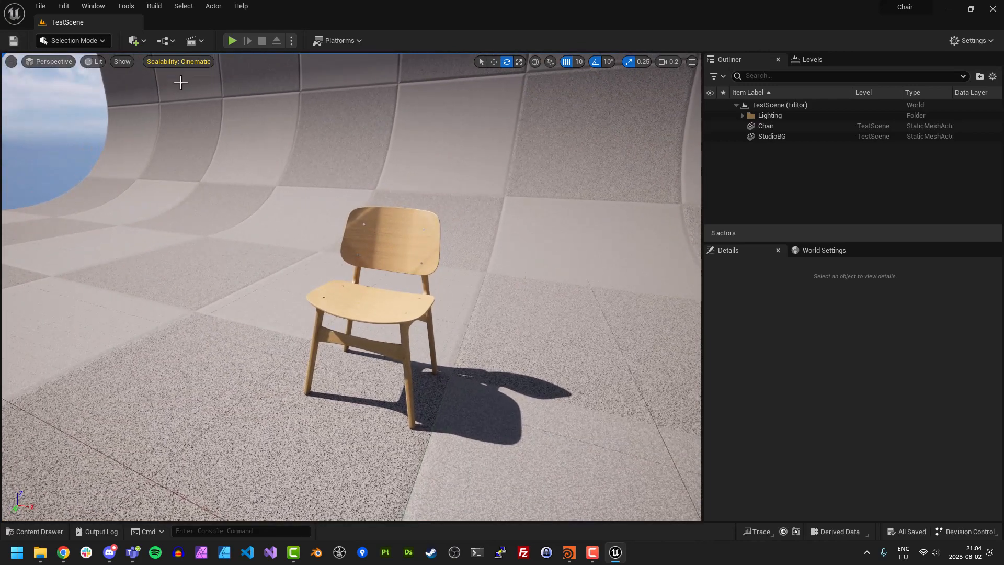
Open Quixel Bridge and browse the Surfaces categories for a backdrop material
{"action": "left_click", "coordinate": [96, 7]}
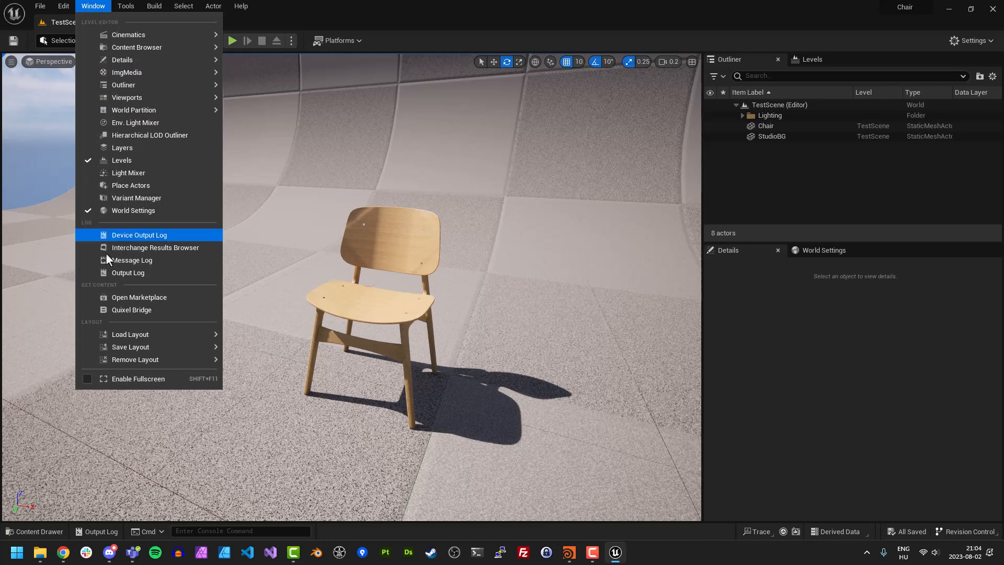
{"action": "left_click", "coordinate": [128, 308]}
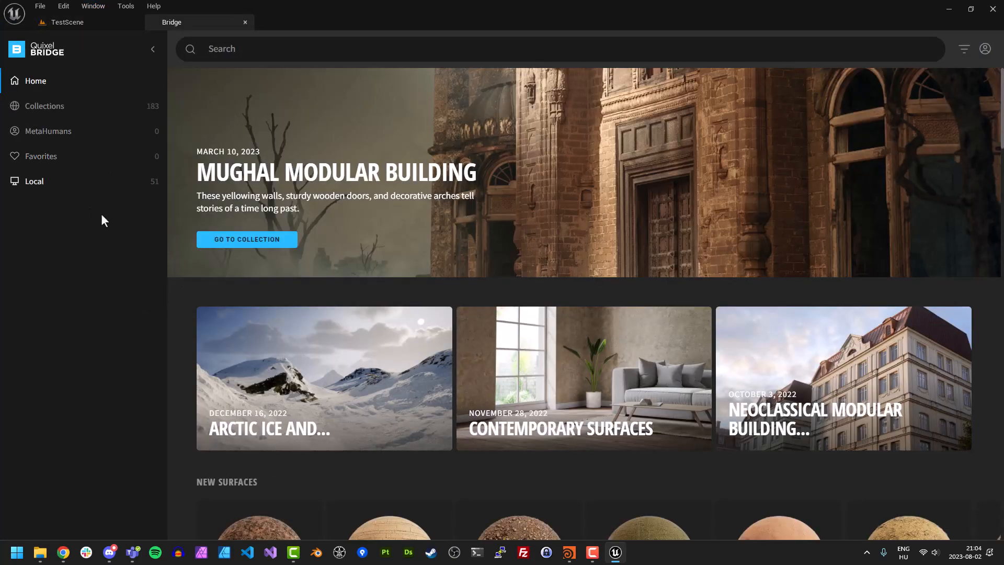
{"action": "left_click", "coordinate": [46, 145]}
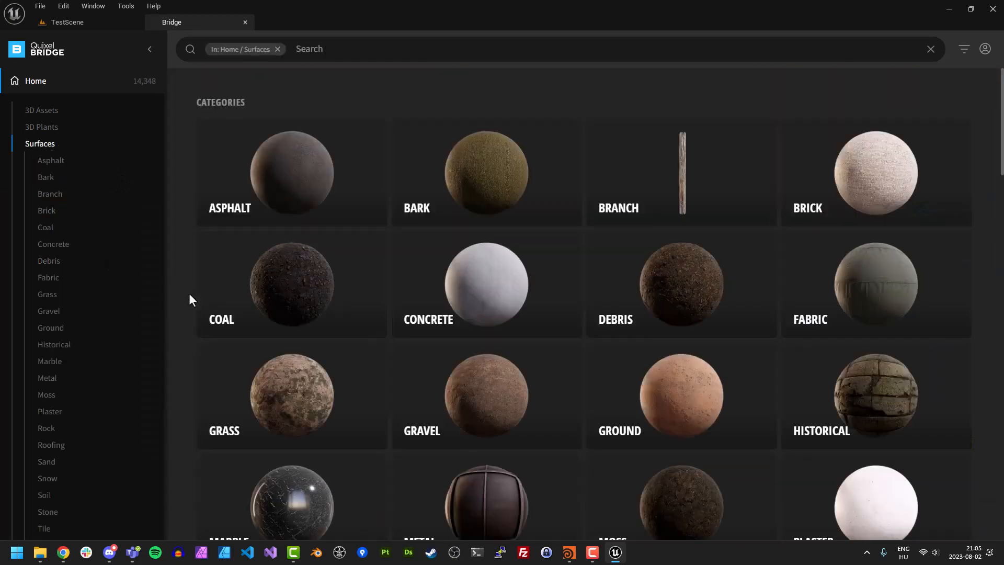
{"action": "scroll", "coordinate": [294, 282], "scroll_direction": "down", "scroll_amount": 5}
{"action": "scroll", "coordinate": [293, 281], "scroll_direction": "up", "scroll_amount": 1}
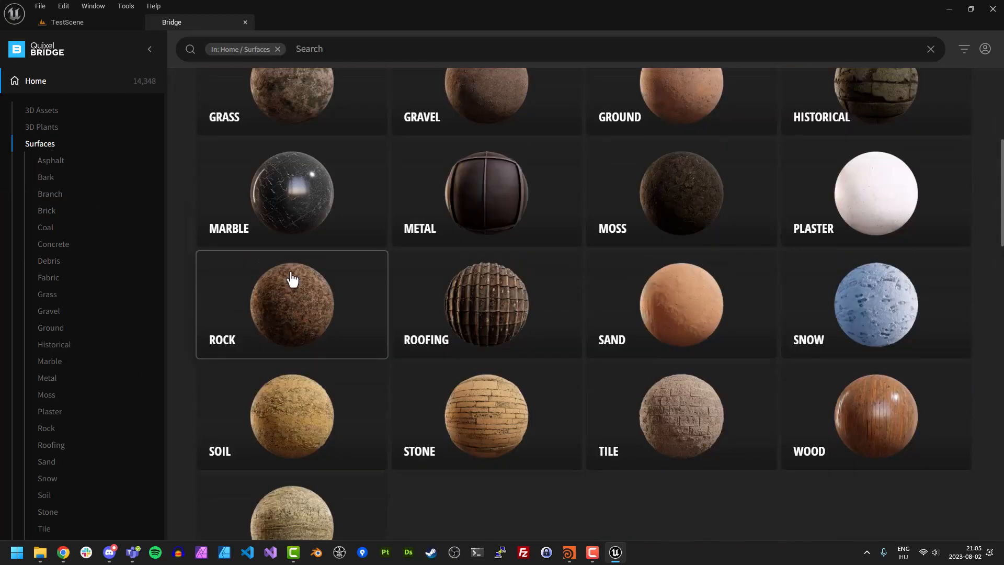
{"action": "scroll", "coordinate": [83, 309], "scroll_direction": "down", "scroll_amount": 3}
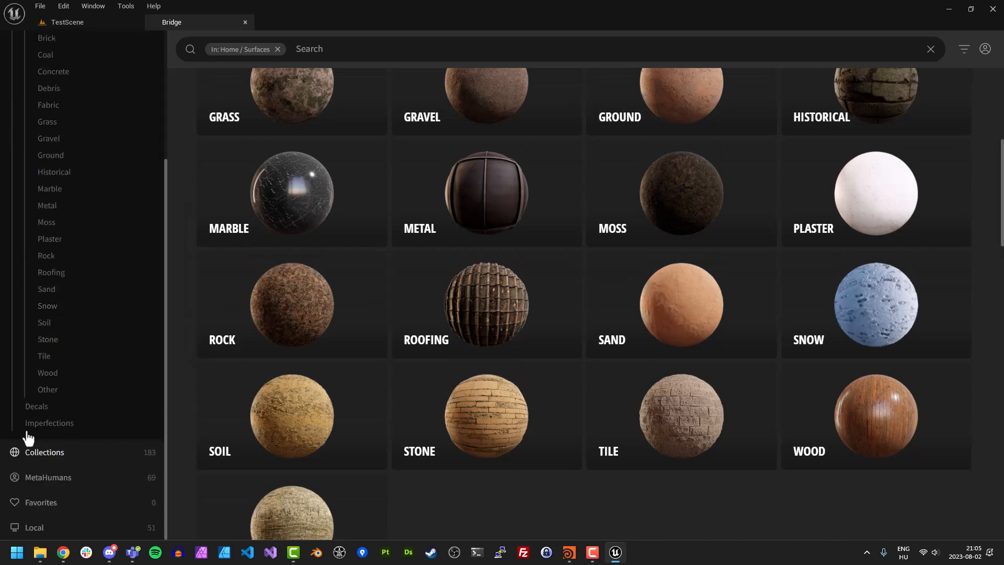
Download the darkly pitted Stone asset from the Stone imperfections category and export it to the project
{"action": "left_click", "coordinate": [42, 424]}
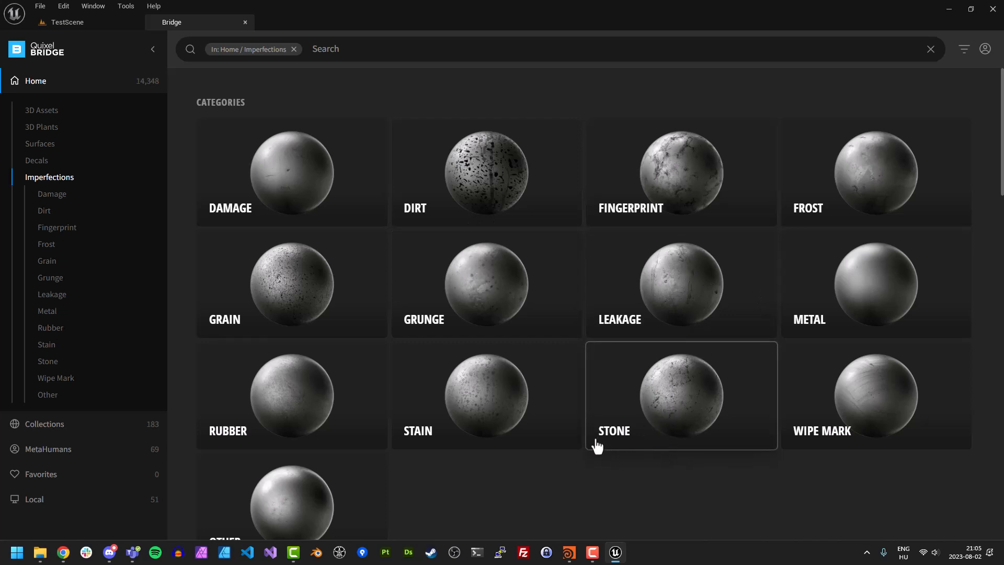
{"action": "scroll", "coordinate": [596, 446], "scroll_direction": "down", "scroll_amount": 2}
{"action": "left_click", "coordinate": [659, 300]}
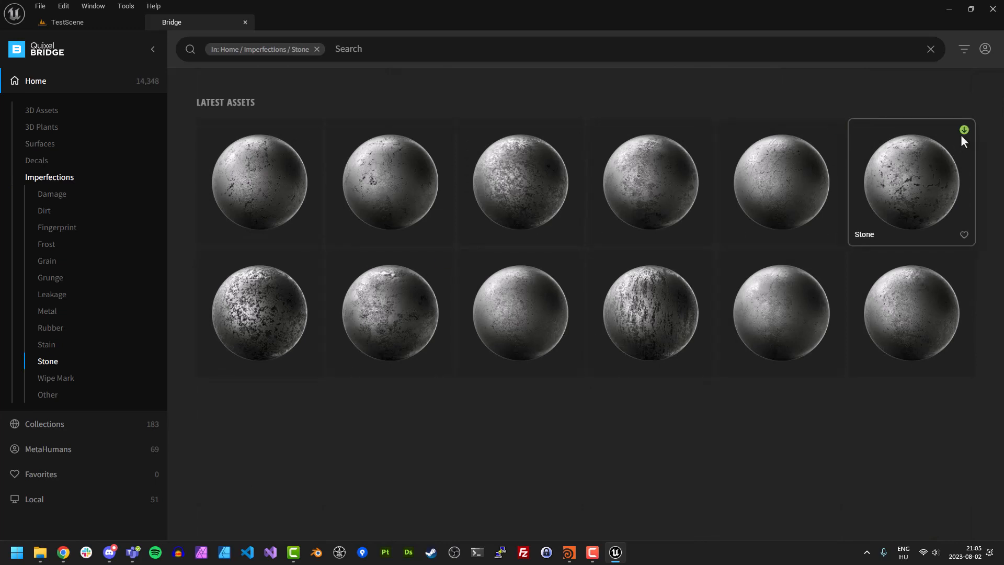
{"action": "left_click", "coordinate": [963, 132]}
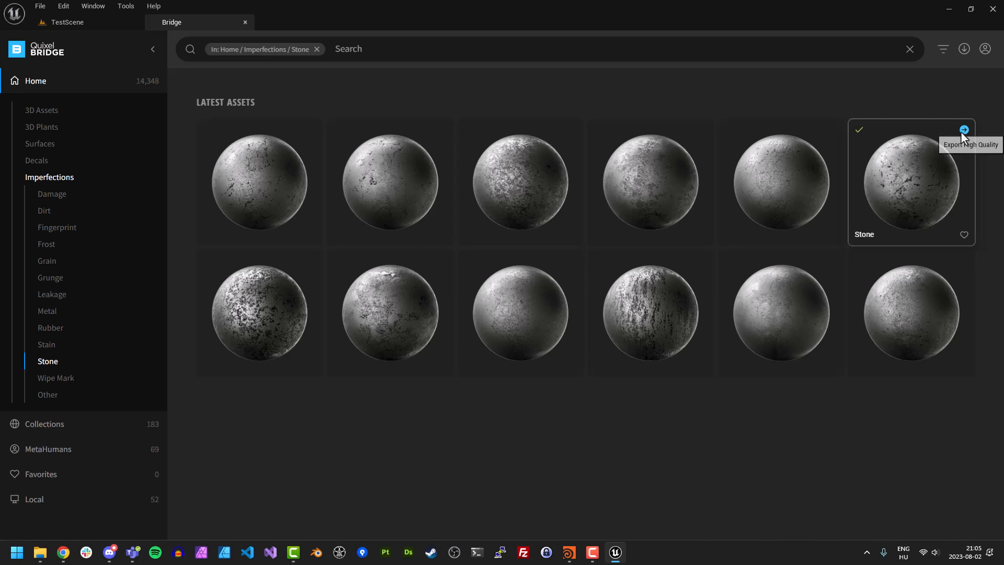
{"action": "left_click", "coordinate": [963, 130]}
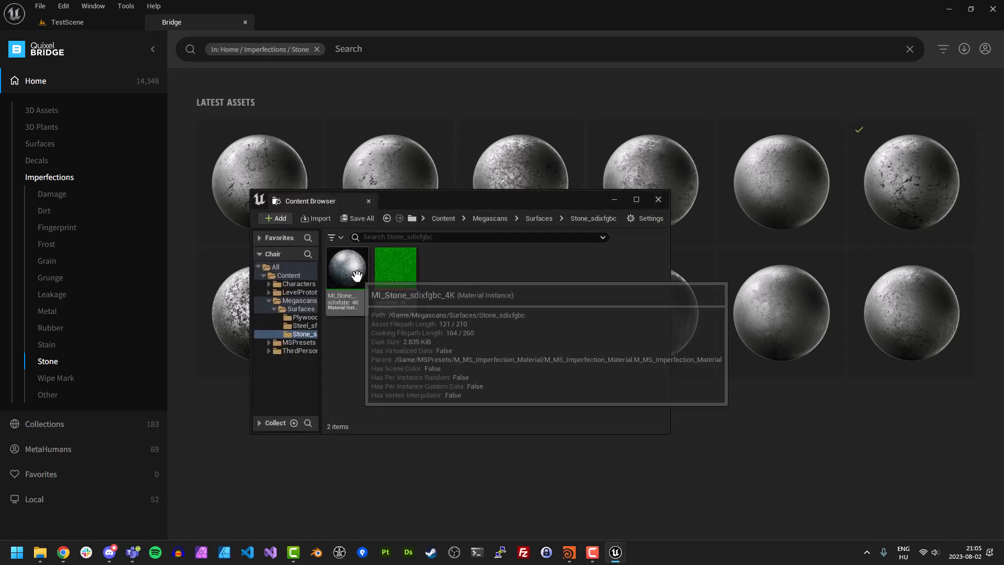
{"action": "left_click", "coordinate": [658, 200]}
Apply the MI_Stone_sdixfgbc_4K material instance to the StudioBG backdrop in TestScene and save the level
{"action": "left_click", "coordinate": [106, 25]}
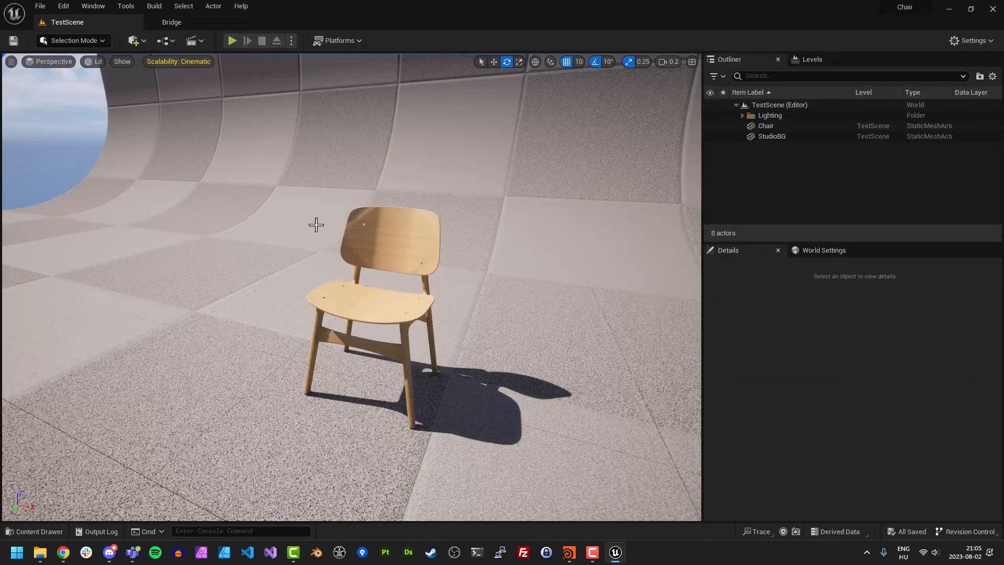
{"action": "key", "text": "ctrl+space"}
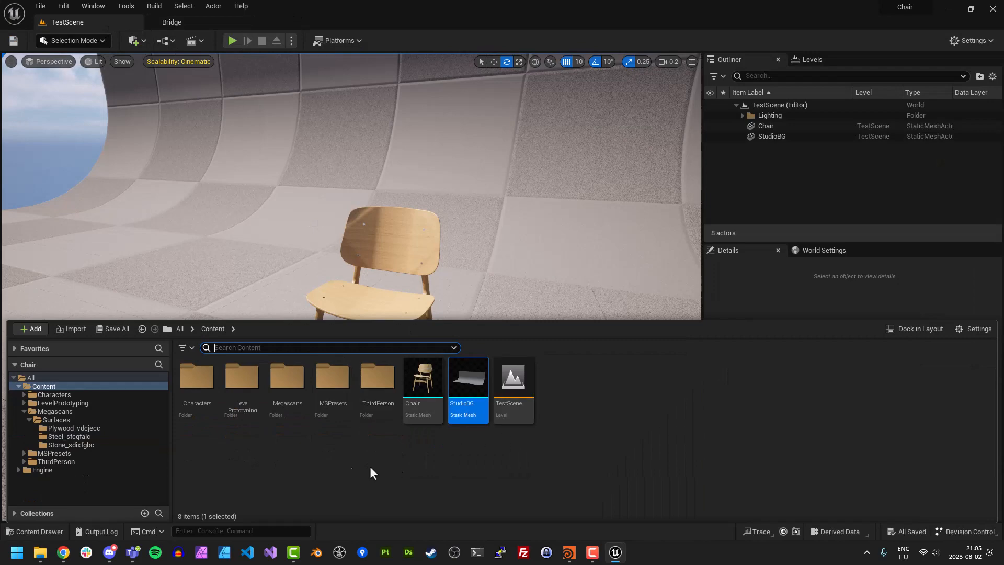
{"action": "left_click", "coordinate": [75, 435]}
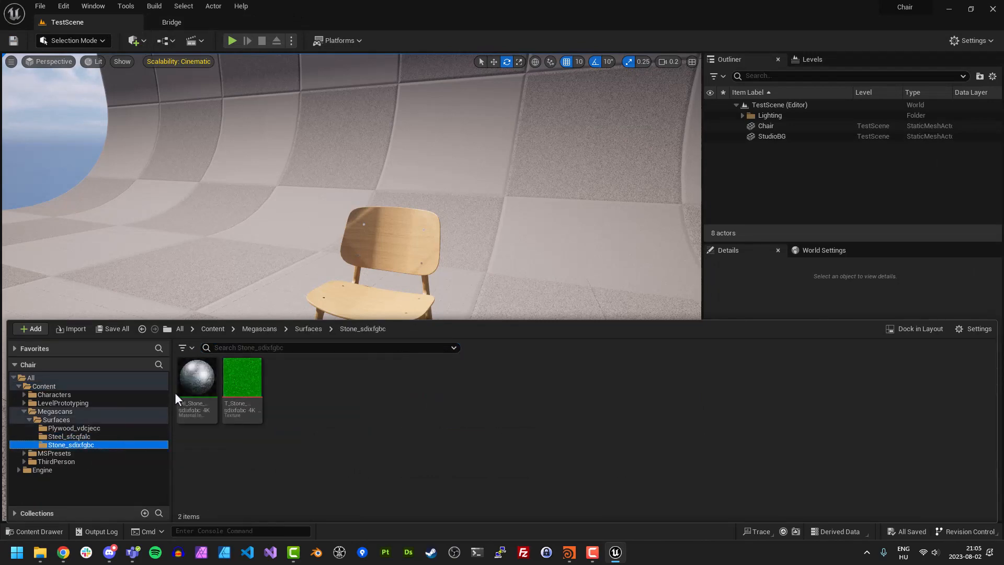
{"action": "left_click_drag", "start_coordinate": [219, 239], "coordinate": [213, 235]}
{"action": "right_click_drag", "start_coordinate": [212, 235], "coordinate": [17, 74]}
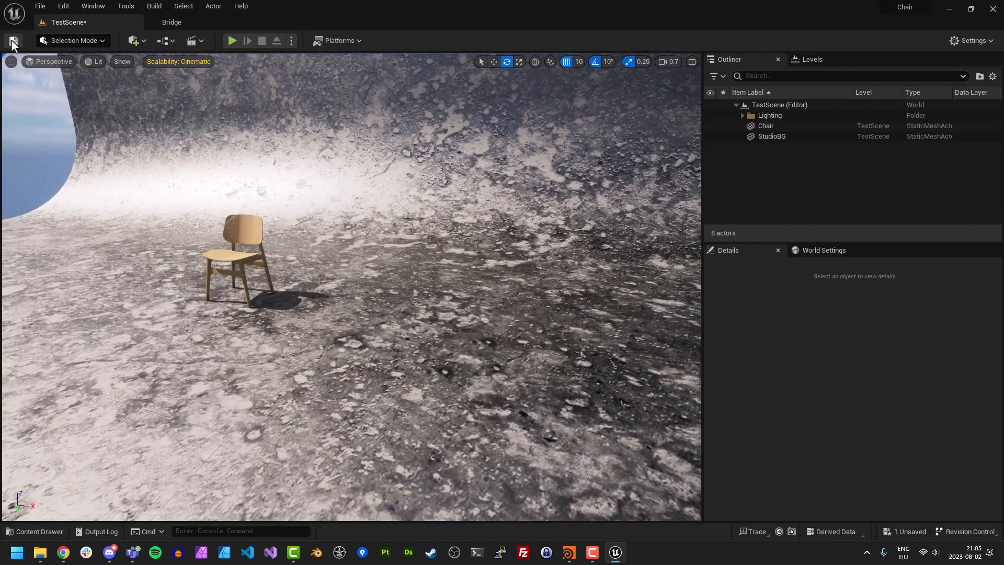
{"action": "right_click_drag", "start_coordinate": [218, 226], "coordinate": [193, 226]}
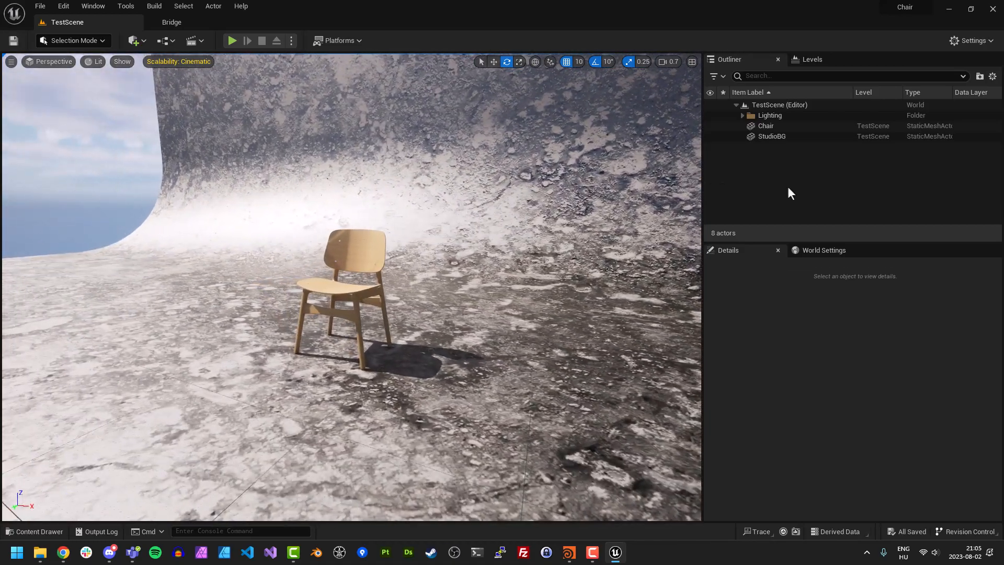
Delete VolumetricCloud, SM_SkySphere, SkyLight, SkyAtmosphere, ExponentialHeightFog, DirectionalLight and the emptied Lighting folder from the level
{"action": "left_click", "coordinate": [742, 115]}
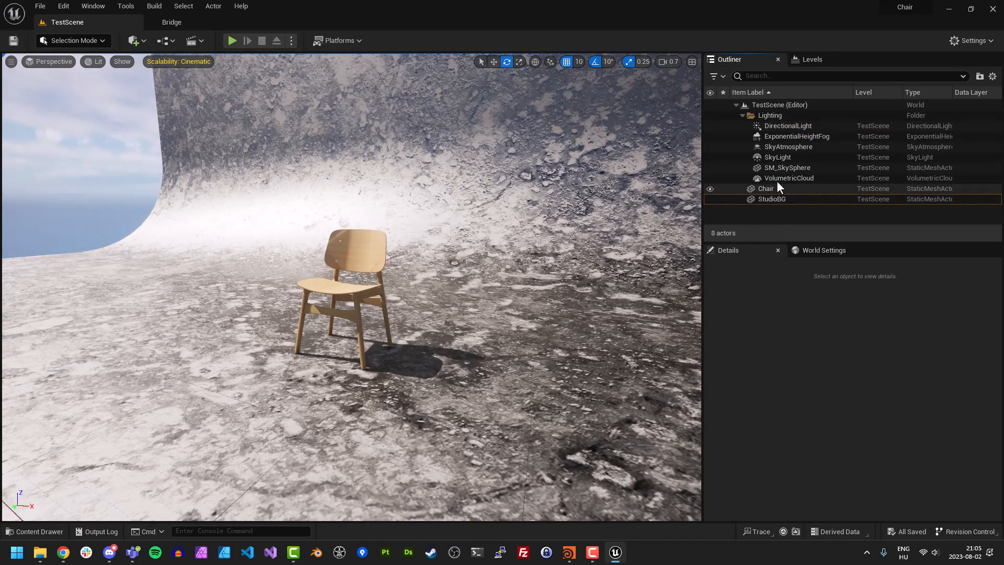
{"action": "left_click", "coordinate": [777, 180]}
{"action": "key", "text": "Delete"}
{"action": "left_click", "coordinate": [789, 167]}
{"action": "key", "text": "Delete"}
{"action": "left_click", "coordinate": [786, 156]}
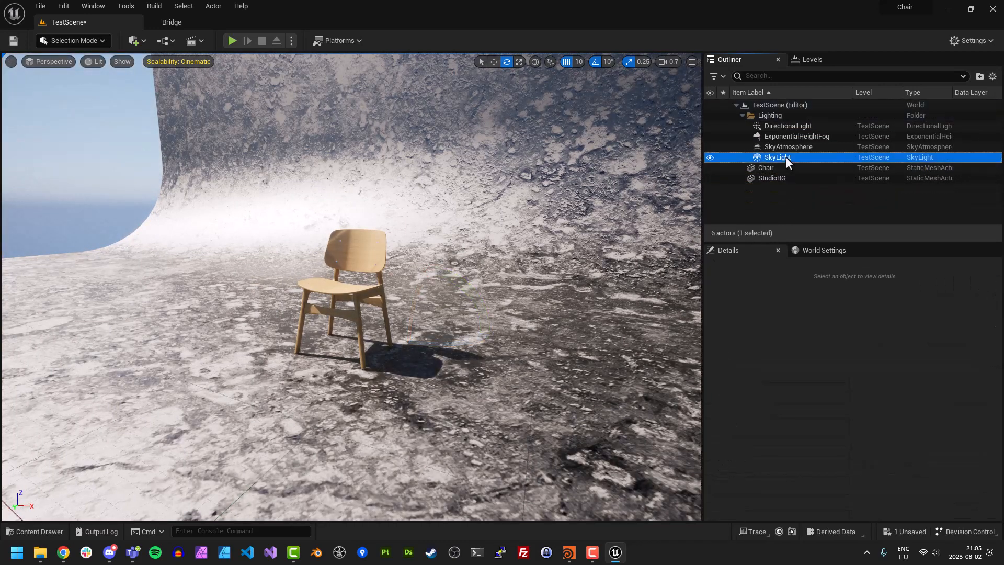
{"action": "key", "text": "Delete"}
{"action": "left_click", "coordinate": [790, 141]}
{"action": "key", "text": "Delete"}
{"action": "left_click", "coordinate": [795, 126]}
{"action": "key", "text": "Delete"}
{"action": "left_click", "coordinate": [788, 115]}
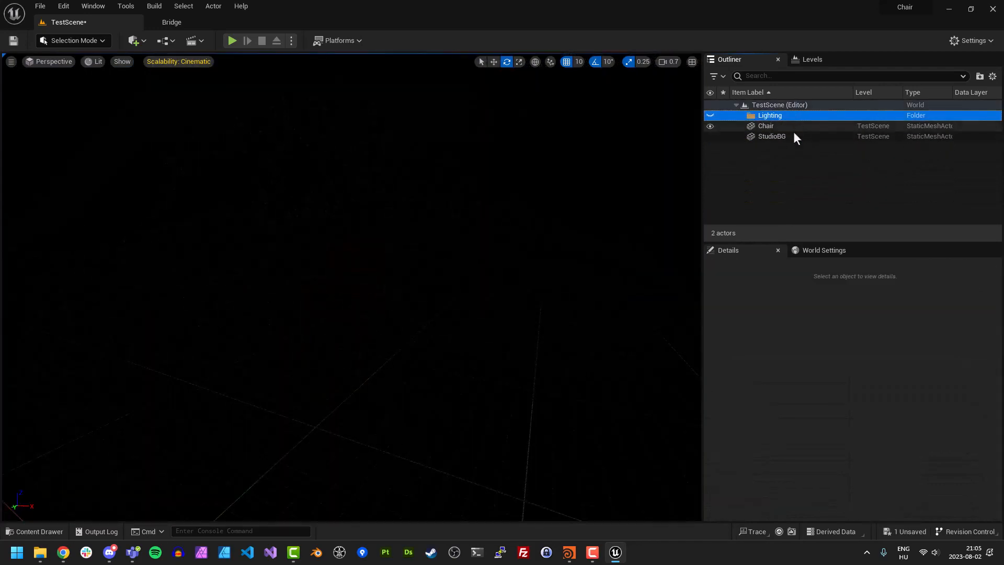
{"action": "key", "text": "Delete"}
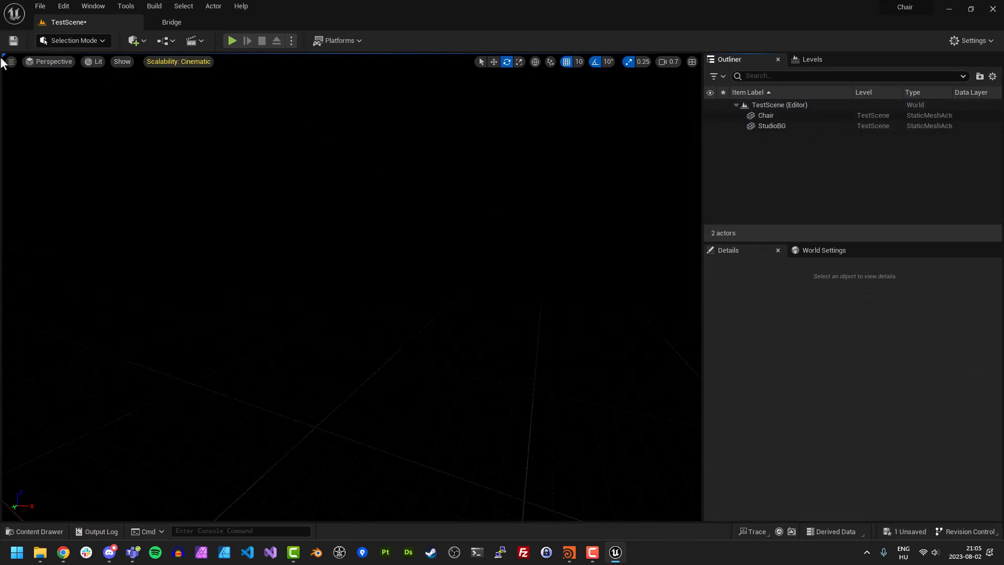
Add a Rect Light near the chair, move it to -290, -190, 90 and rotate it about 40° around Z
{"action": "left_click", "coordinate": [136, 42]}
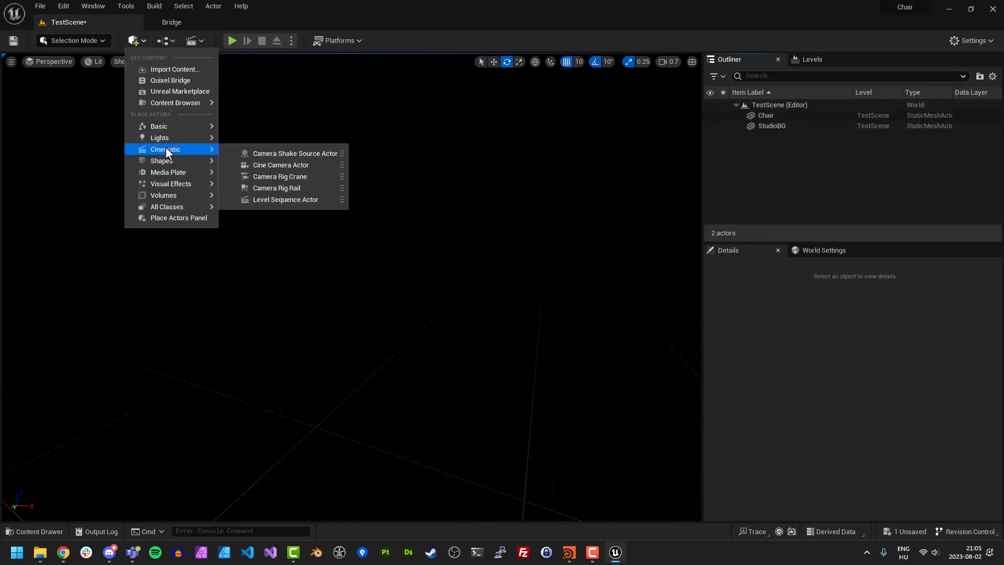
{"action": "mouse_move", "coordinate": [170, 138]}
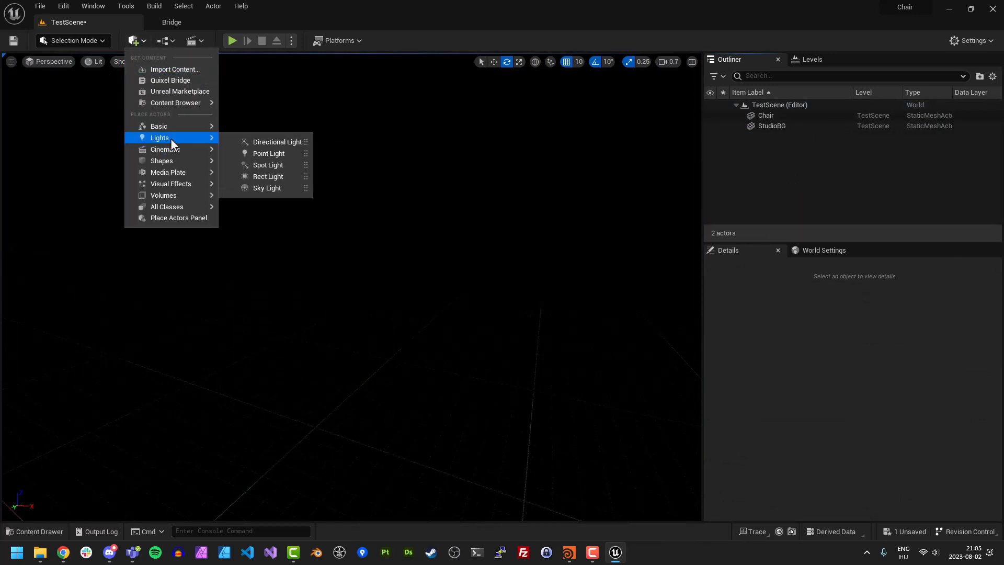
{"action": "left_click", "coordinate": [272, 178]}
{"action": "key", "text": "w"}
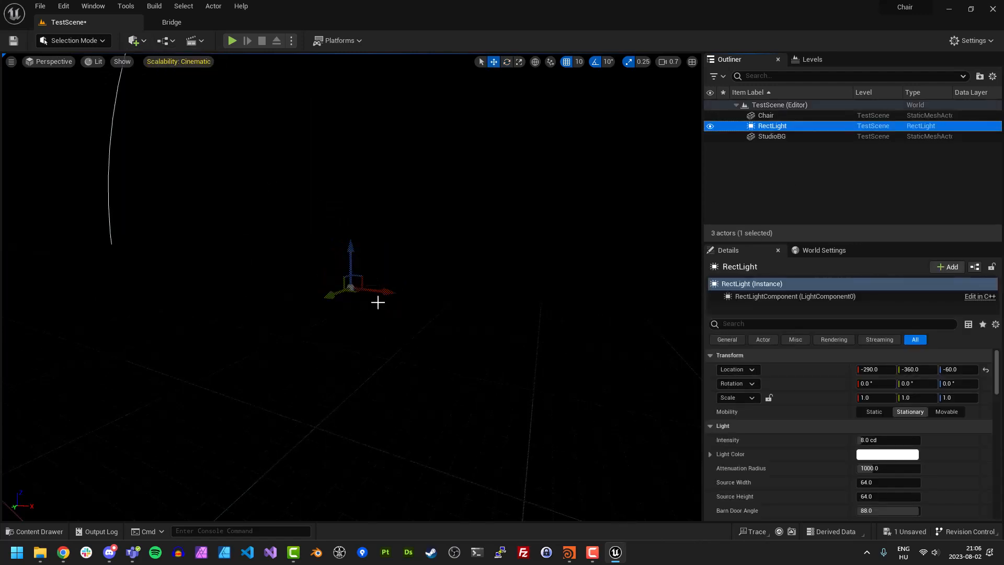
{"action": "left_click_drag", "start_coordinate": [336, 292], "coordinate": [326, 224]}
{"action": "key", "text": "e"}
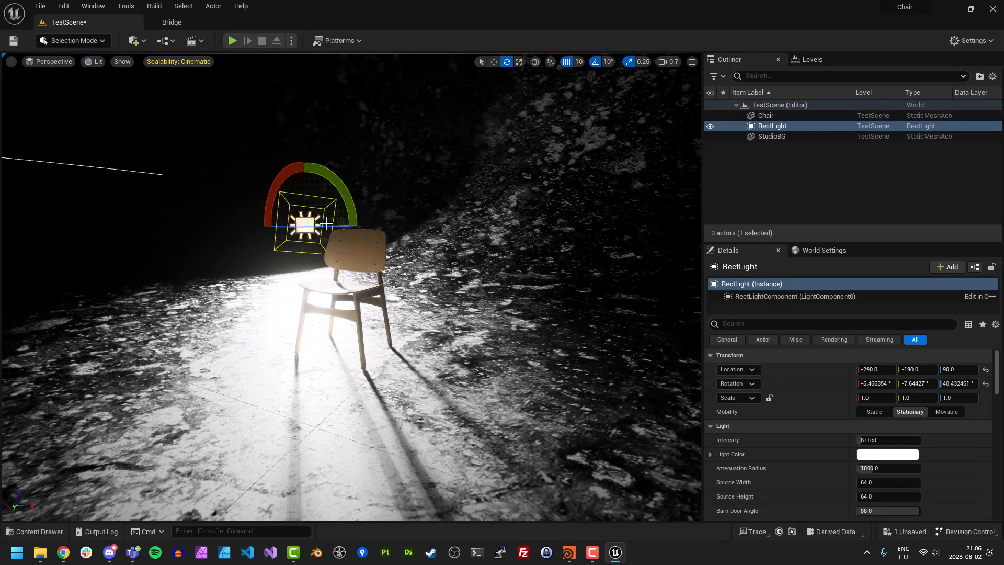
Rotate RectLight in local space so it tilts about 47° down towards the chair
{"action": "left_click", "coordinate": [538, 62]}
{"action": "right_click_drag", "start_coordinate": [408, 169], "coordinate": [450, 190]}
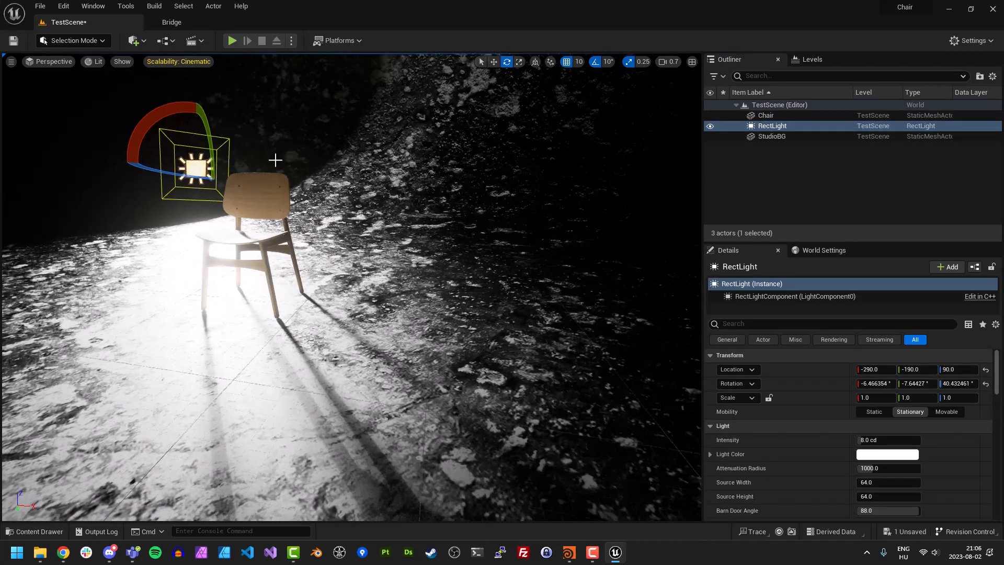
{"action": "left_click_drag", "start_coordinate": [207, 129], "coordinate": [150, 157]}
{"action": "left_click_drag", "start_coordinate": [204, 140], "coordinate": [211, 178]}
{"action": "right_click_drag", "start_coordinate": [251, 188], "coordinate": [287, 191]}
{"action": "key", "text": "a"}
{"action": "scroll", "coordinate": [267, 189], "scroll_direction": "up", "scroll_amount": 2}
{"action": "key", "text": "w"}
{"action": "key", "text": "s"}
{"action": "right_click_drag", "start_coordinate": [231, 164], "coordinate": [207, 163]}
Move RectLight closer above the chair, to about -139, -45, 172
{"action": "key", "text": "w"}
{"action": "left_click_drag", "start_coordinate": [197, 207], "coordinate": [288, 150]}
{"action": "key", "text": "d"}
{"action": "key", "text": "w"}
{"action": "right_click_drag", "start_coordinate": [467, 245], "coordinate": [430, 252]}
{"action": "key", "text": "s"}
{"action": "key", "text": "a"}
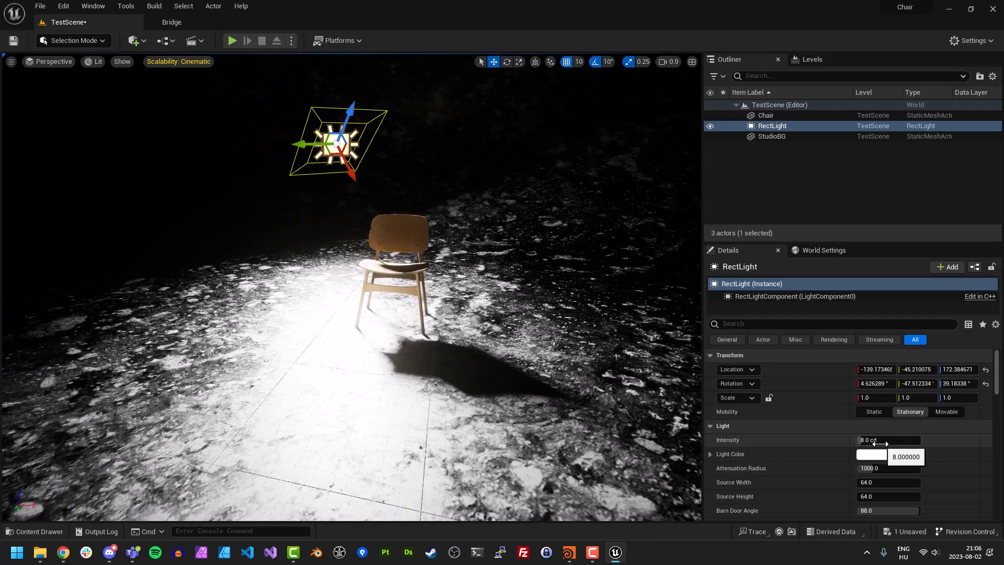
Lower RectLight's intensity to 1 cd
{"action": "type", "text": "3"}
{"action": "key", "text": "Return"}
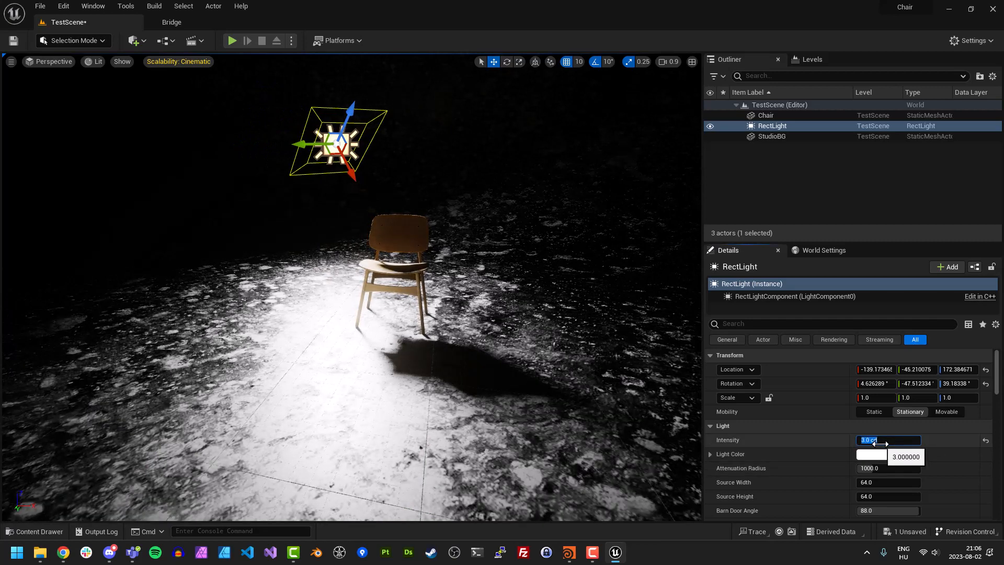
{"action": "type", "text": "1"}
{"action": "key", "text": "Return"}
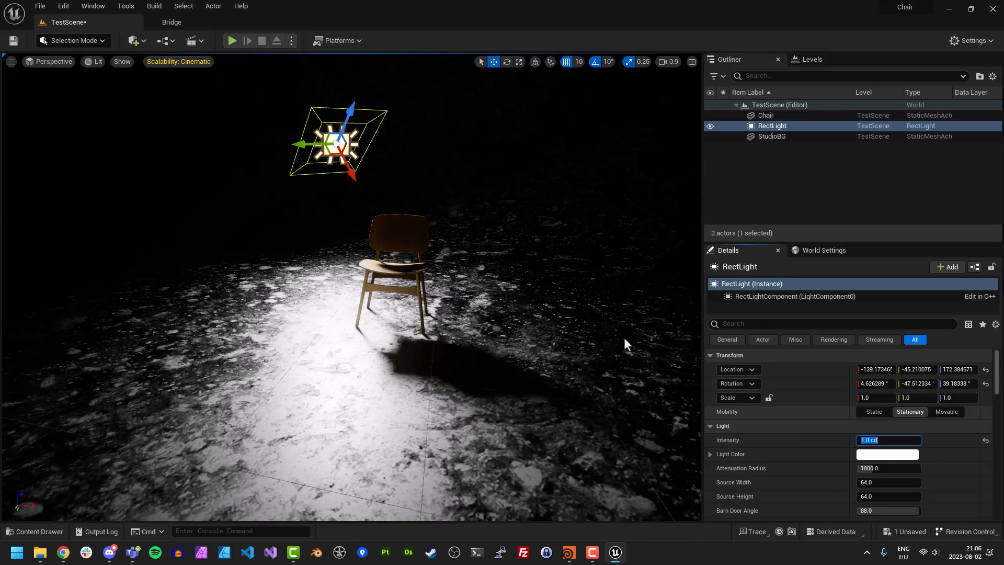
Duplicate RectLight along world X to about 111 and rotate the copy to about 3°, -18°, 152°, facing the chair from the opposite side
{"action": "left_click", "coordinate": [535, 61]}
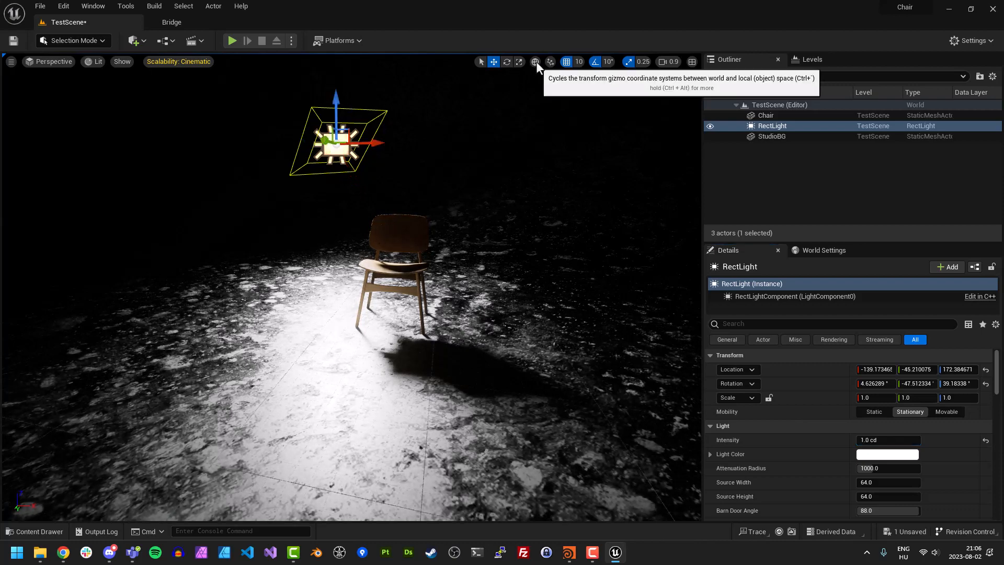
{"action": "left_click_drag", "start_coordinate": [374, 145], "coordinate": [581, 194], "text": "alt"}
{"action": "key", "text": "e"}
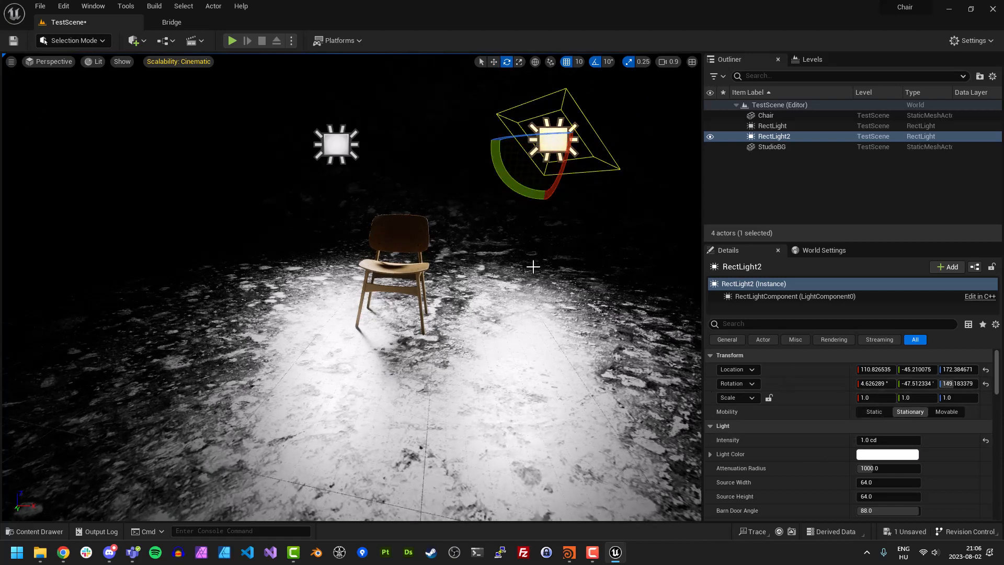
{"action": "left_click", "coordinate": [535, 62]}
{"action": "left_click_drag", "start_coordinate": [511, 187], "coordinate": [499, 158]}
Enable color temperature on both lights, with 12000 on RectLight2 and about 2854 on RectLight
{"action": "scroll", "coordinate": [829, 450], "scroll_direction": "down", "scroll_amount": 4}
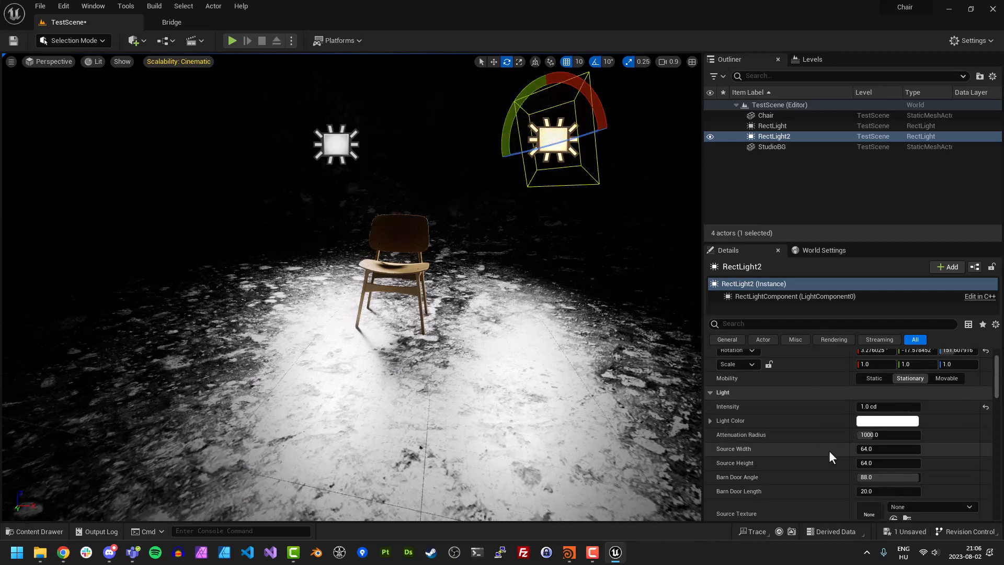
{"action": "left_click", "coordinate": [860, 469]}
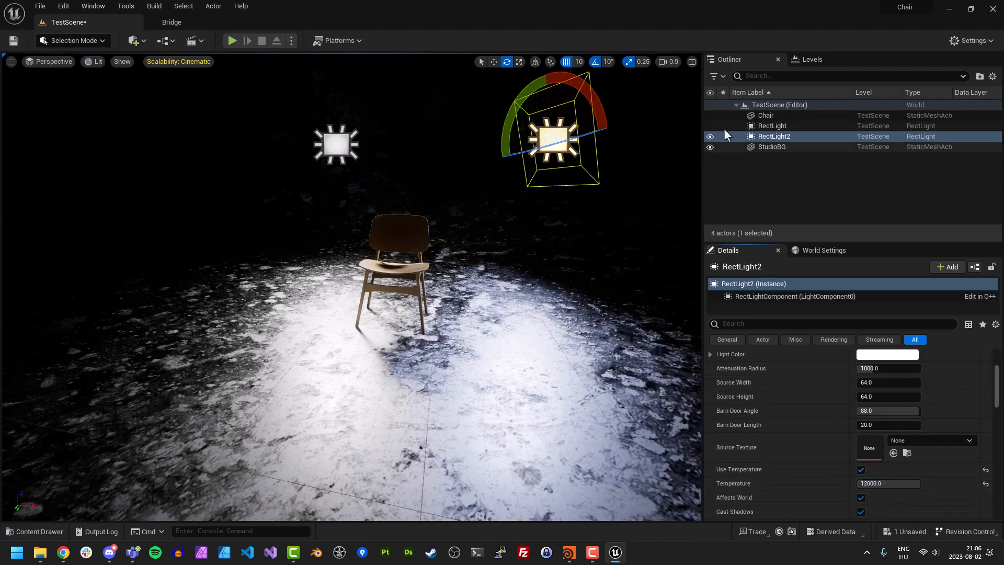
{"action": "left_click", "coordinate": [766, 126]}
{"action": "left_click", "coordinate": [860, 470]}
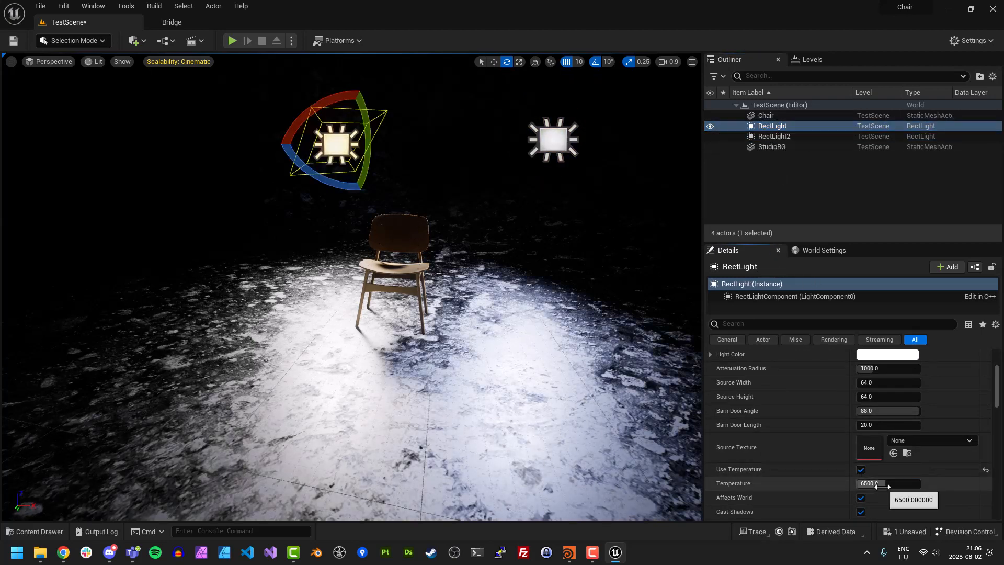
{"action": "left_click_drag", "start_coordinate": [889, 483], "coordinate": [868, 483]}
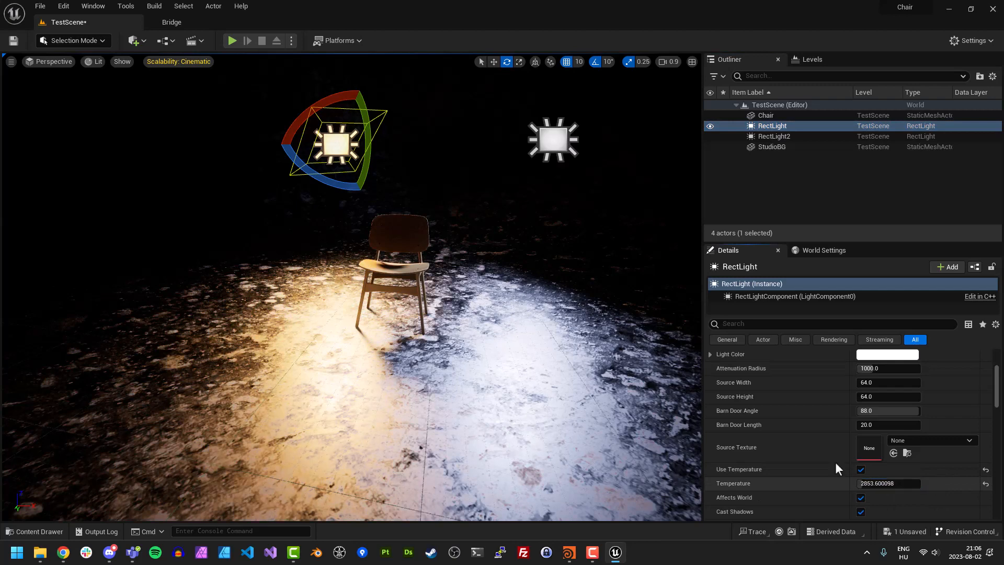
Shift the warm RectLight slightly farther from the chair in local space, deselect it and save the level
{"action": "right_click_drag", "start_coordinate": [509, 255], "coordinate": [509, 225]}
{"action": "key", "text": "w"}
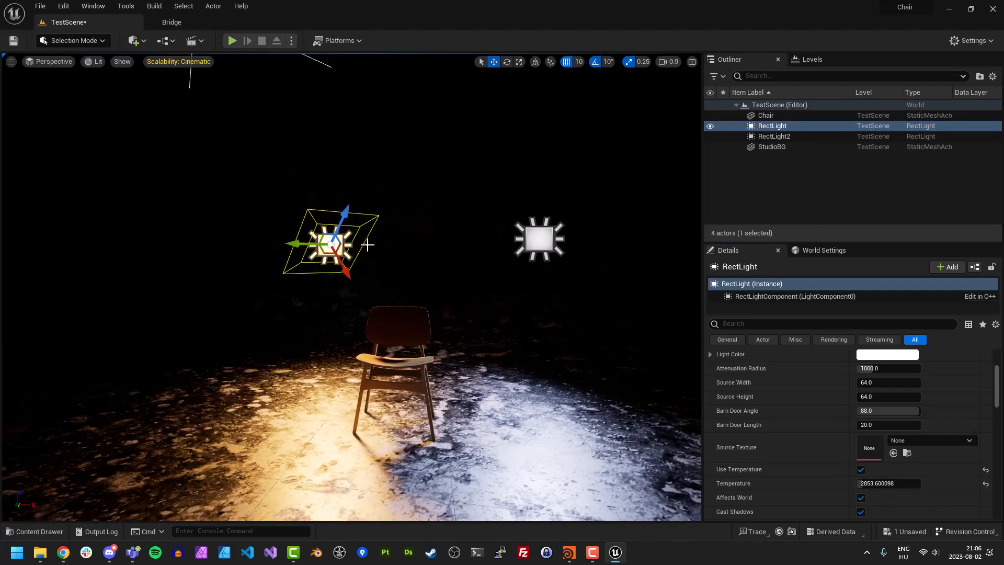
{"action": "left_click_drag", "start_coordinate": [315, 245], "coordinate": [313, 267]}
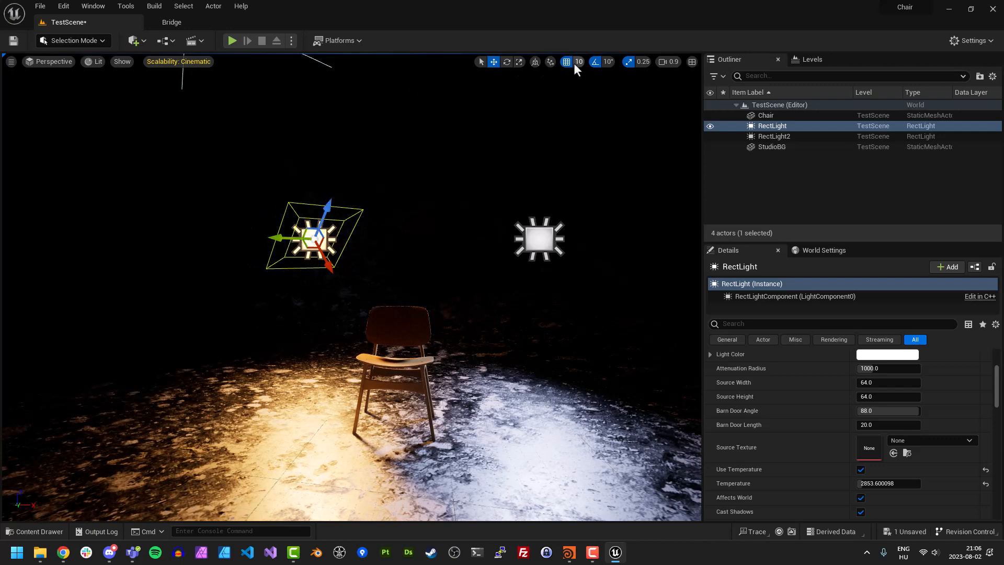
{"action": "mouse_move", "coordinate": [349, 239]}
{"action": "left_mouse_down"}
{"action": "mouse_move", "coordinate": [273, 240]}
{"action": "mouse_move", "coordinate": [335, 239]}
{"action": "left_mouse_up"}
{"action": "right_click_drag", "start_coordinate": [409, 290], "coordinate": [379, 306]}
{"action": "scroll", "coordinate": [415, 309], "scroll_direction": "down", "scroll_amount": 5}
{"action": "key", "text": "w"}
{"action": "scroll", "coordinate": [382, 309], "scroll_direction": "up", "scroll_amount": 1}
{"action": "left_click", "coordinate": [770, 213]}
{"action": "key", "text": "s"}
{"action": "right_click_drag", "start_coordinate": [489, 301], "coordinate": [490, 301]}
{"action": "left_click", "coordinate": [13, 41]}
Create a material named M_BG in the Content folder and apply it to the StudioBG backdrop
{"action": "key", "text": "ctrl+space"}
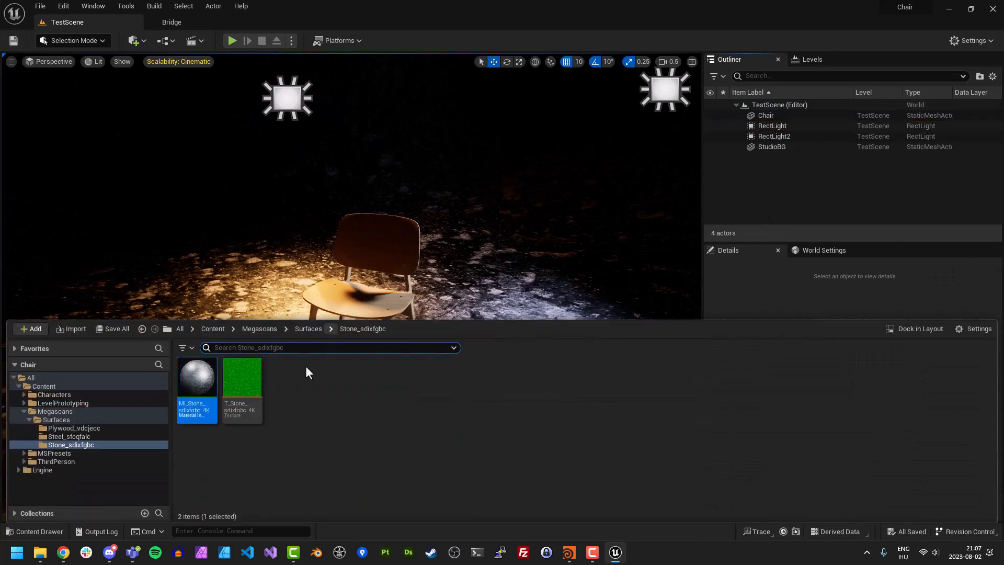
{"action": "left_click", "coordinate": [61, 411]}
{"action": "left_click", "coordinate": [57, 386]}
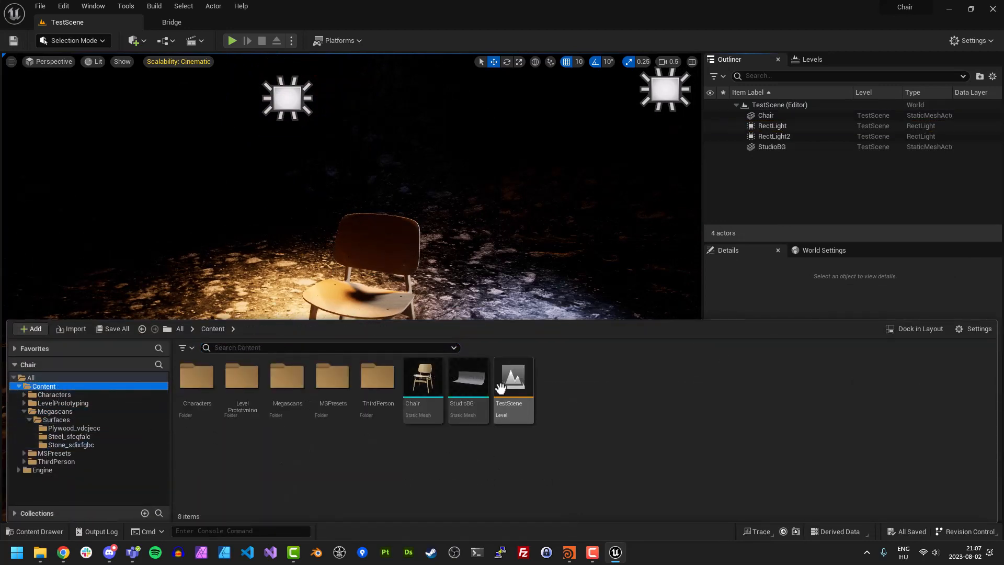
{"action": "right_click", "coordinate": [579, 399]}
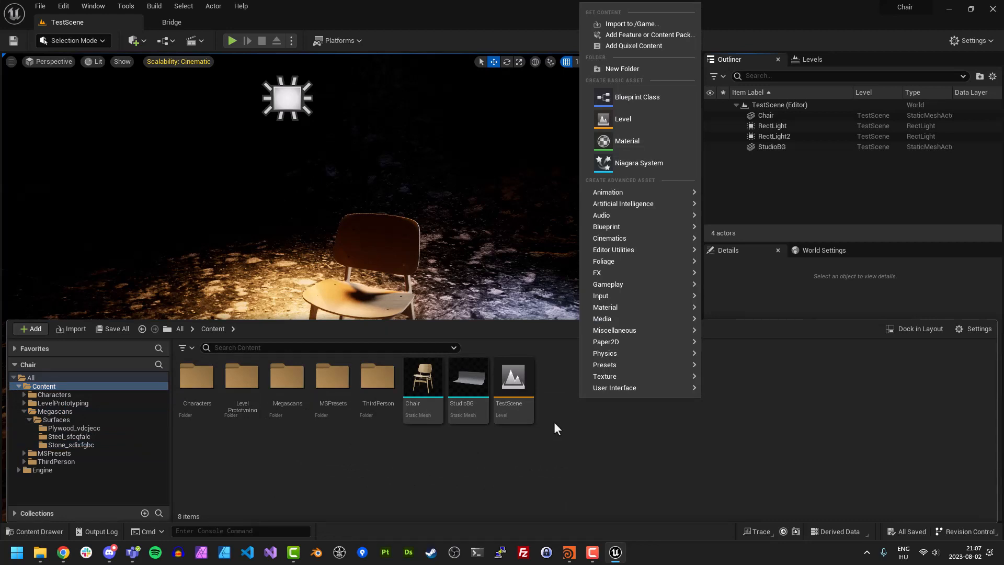
{"action": "left_click", "coordinate": [620, 141]}
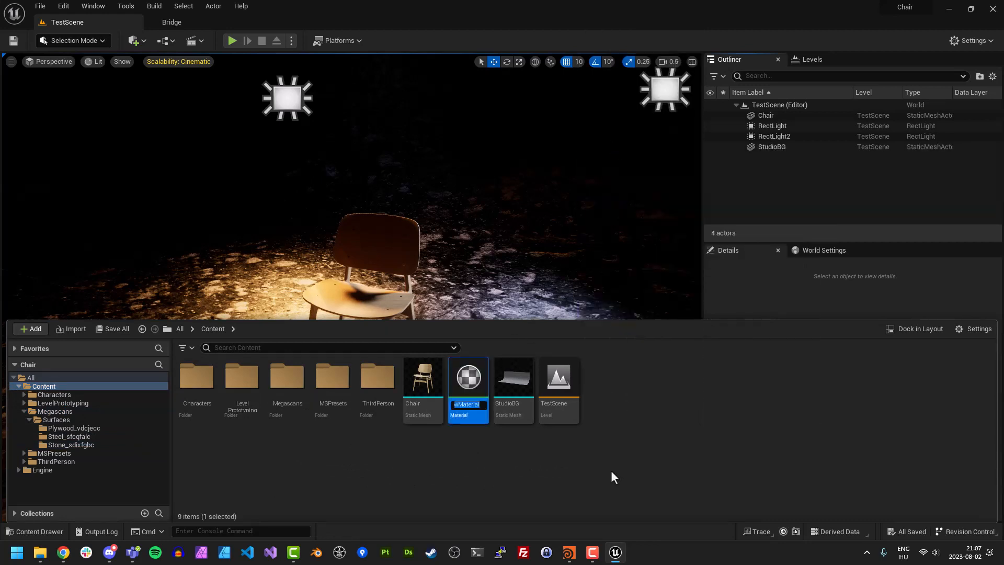
{"action": "type", "text": "M:"}
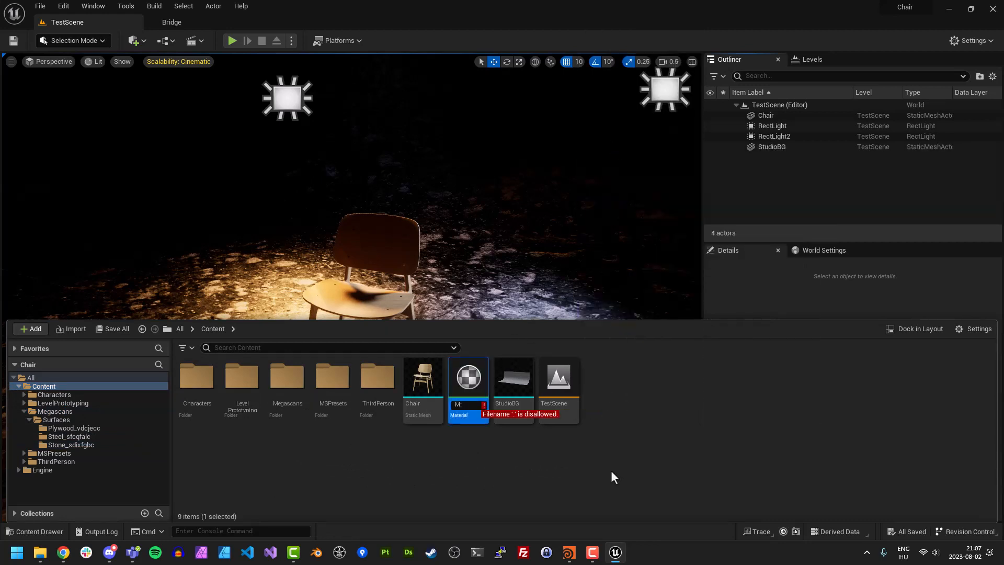
{"action": "key", "text": "BackSpace"}
{"action": "type", "text": "_BG"}
{"action": "key", "text": "Return"}
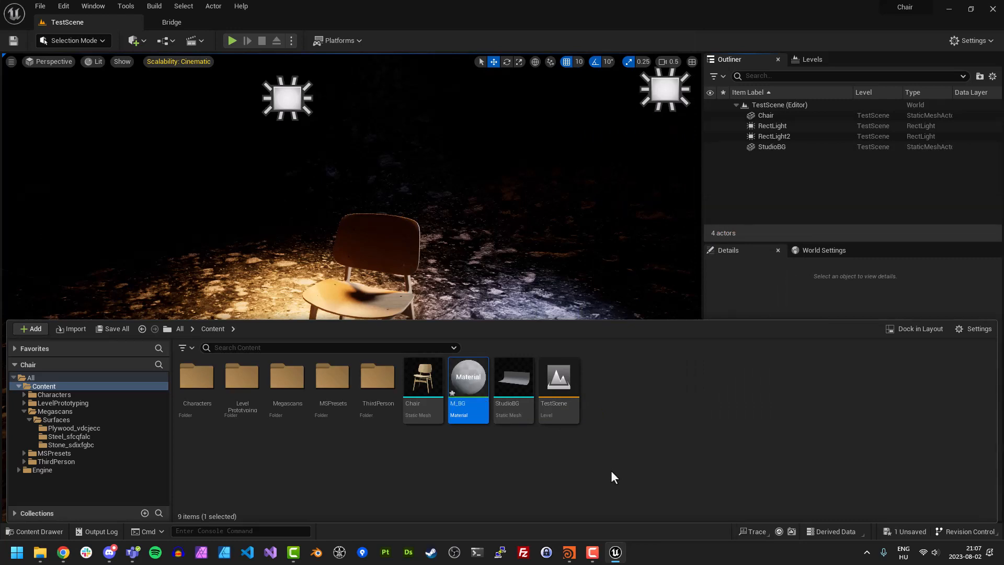
{"action": "left_click_drag", "start_coordinate": [462, 390], "coordinate": [486, 274]}
Open M_BG for editing, add a Constant3Vector node and connect it to Base Color
{"action": "key", "text": "ctrl+space"}
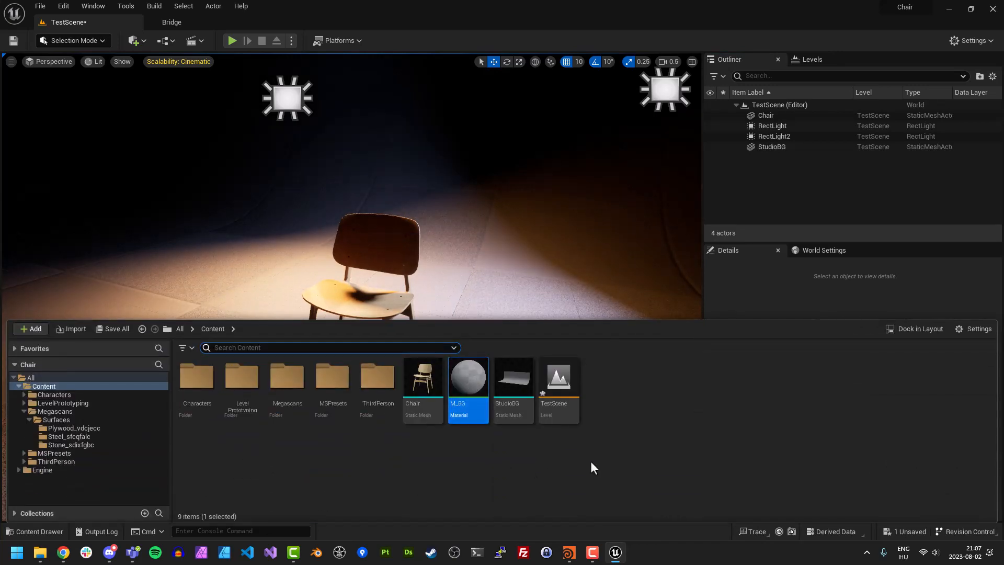
{"action": "double_click", "coordinate": [472, 376]}
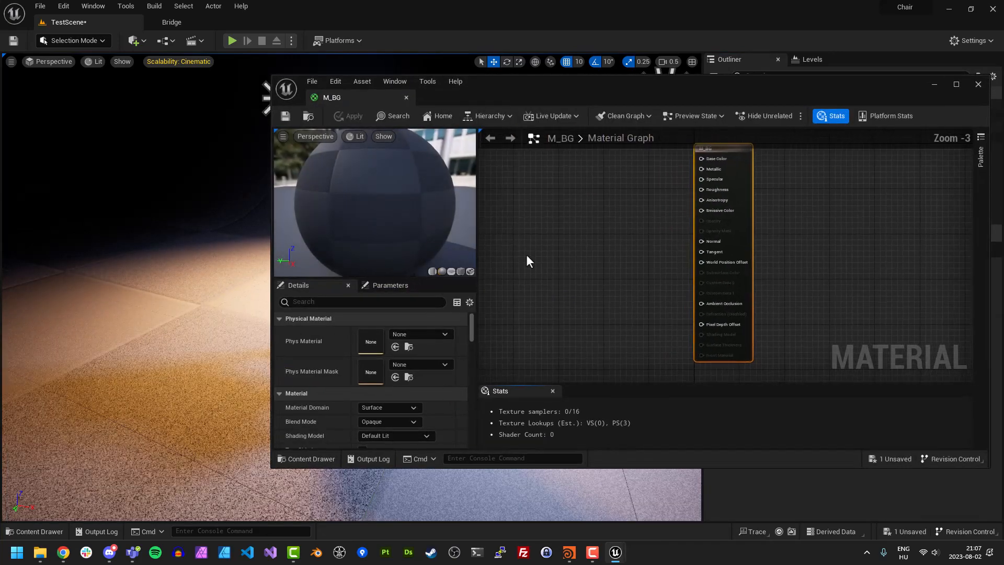
{"action": "right_click", "coordinate": [586, 193]}
{"action": "left_click", "coordinate": [563, 190]}
{"action": "key", "text": "3"}
{"action": "left_click", "coordinate": [574, 188]}
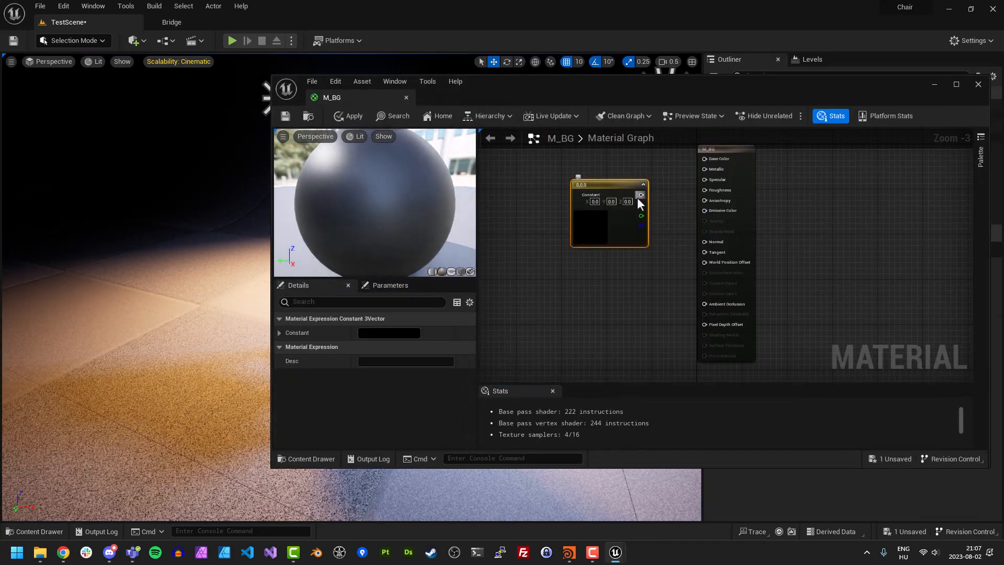
{"action": "left_click_drag", "start_coordinate": [639, 196], "coordinate": [704, 159]}
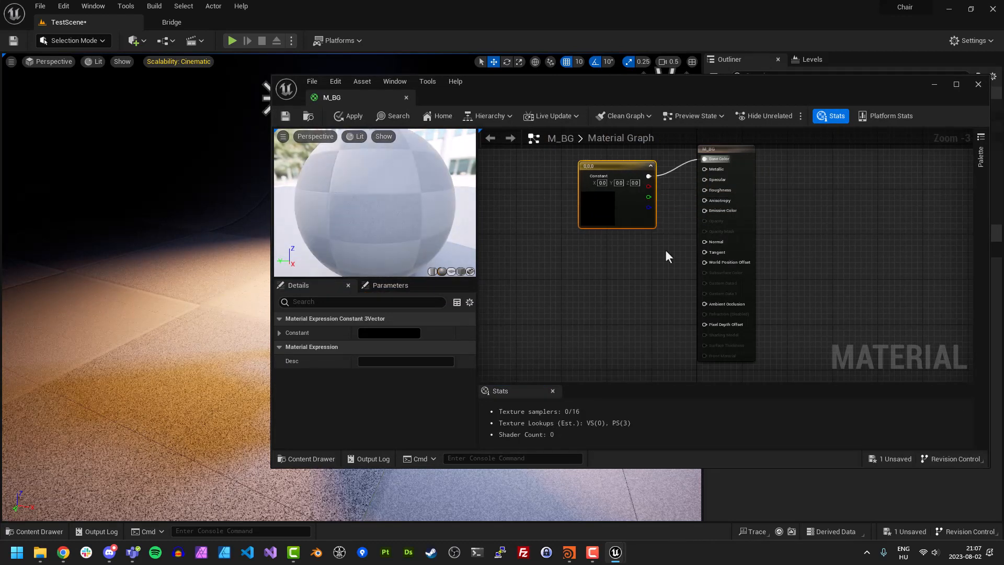
Convert the Constant3Vector node into a parameter named Color and save M_BG and the level
{"action": "key", "text": "Home"}
{"action": "left_click_drag", "start_coordinate": [576, 287], "coordinate": [581, 242]}
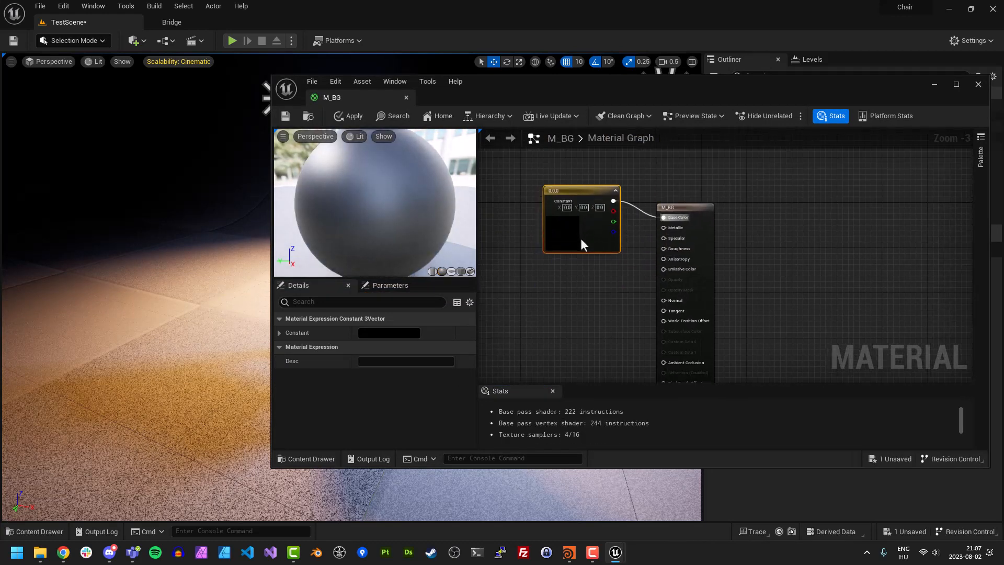
{"action": "right_click", "coordinate": [576, 193]}
{"action": "left_click", "coordinate": [608, 215]}
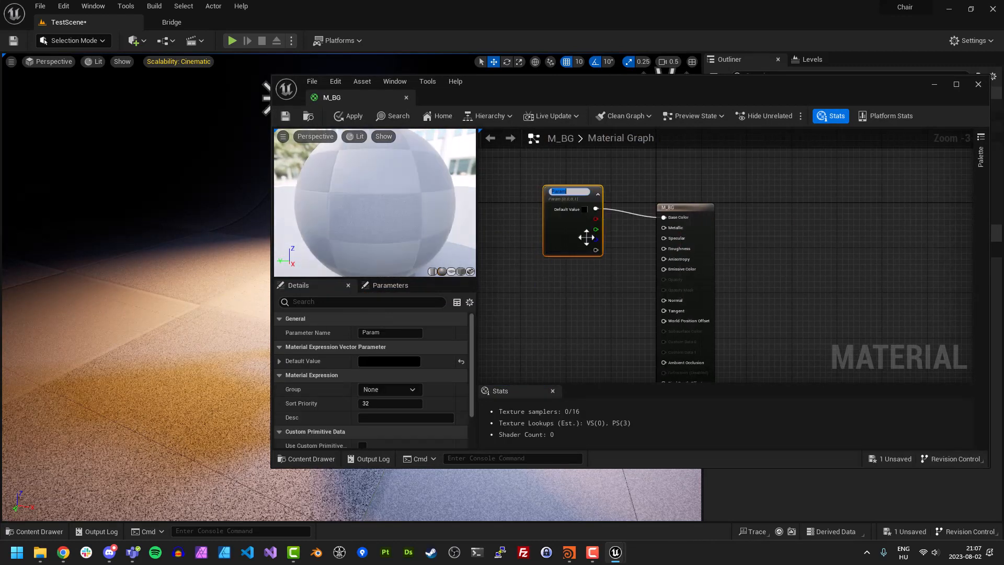
{"action": "type", "text": "Color"}
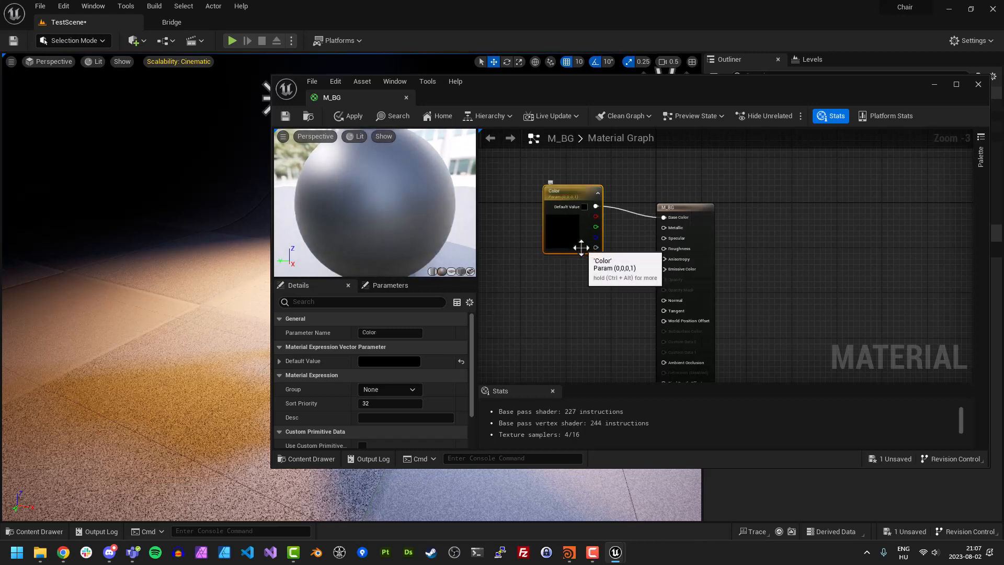
{"action": "left_click", "coordinate": [591, 364]}
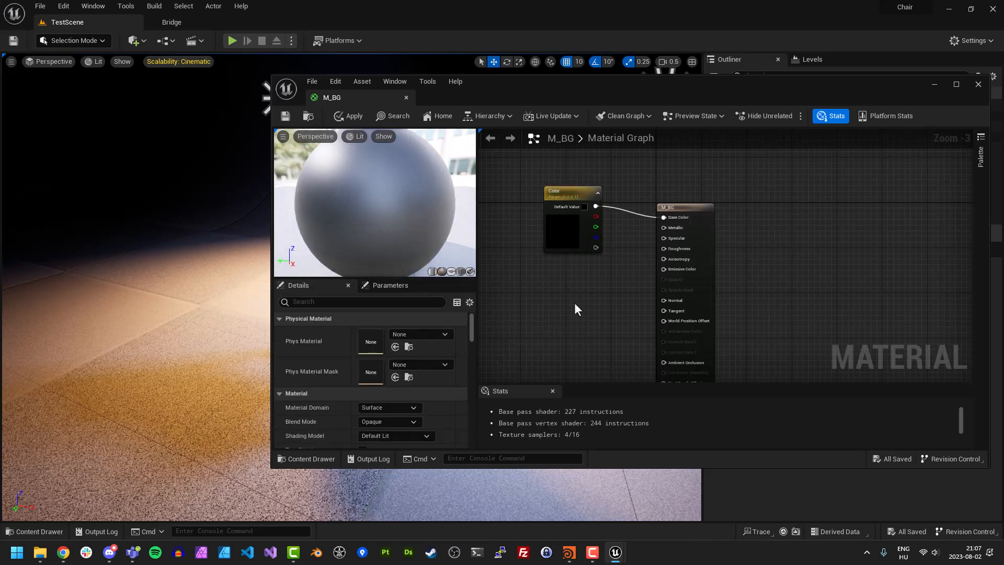
Add the stone texture from the Megascans Surfaces folder Stone_sdixfgbc to the M_BG graph as a Texture Sample
{"action": "key", "text": "ctrl+space"}
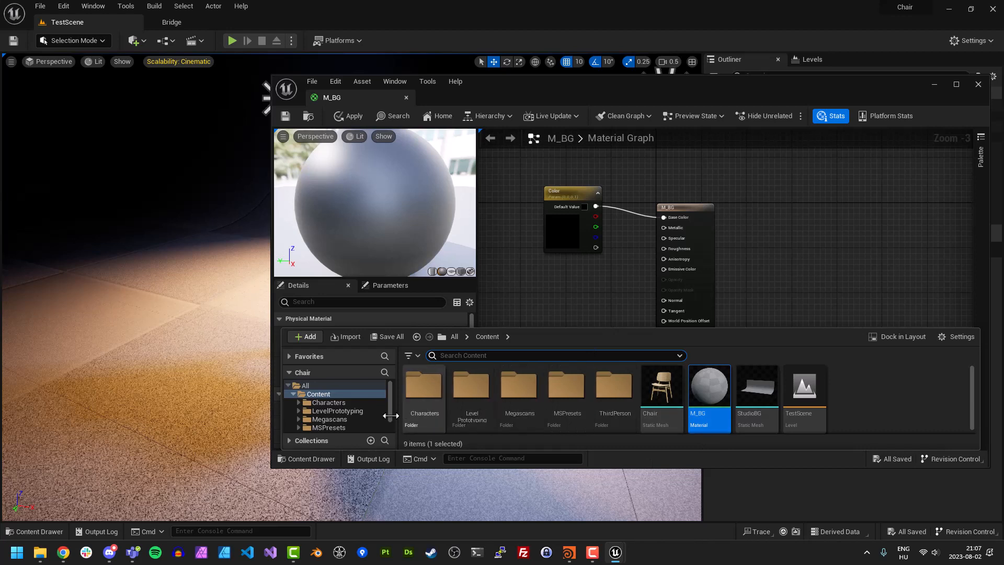
{"action": "scroll", "coordinate": [347, 403], "scroll_direction": "down", "scroll_amount": 1}
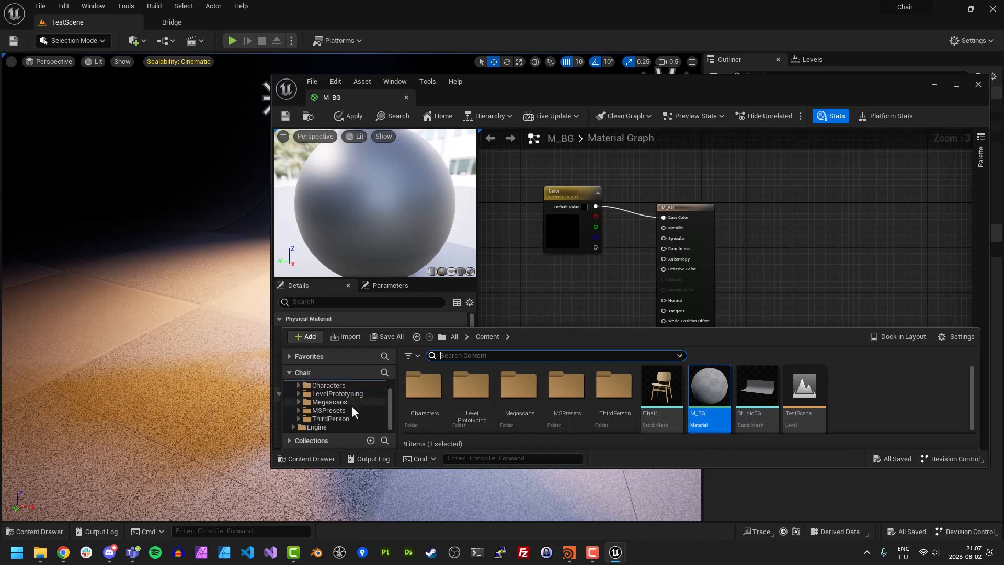
{"action": "left_click", "coordinate": [299, 402]}
{"action": "left_click", "coordinate": [305, 410]}
{"action": "scroll", "coordinate": [335, 410], "scroll_direction": "down", "scroll_amount": 2}
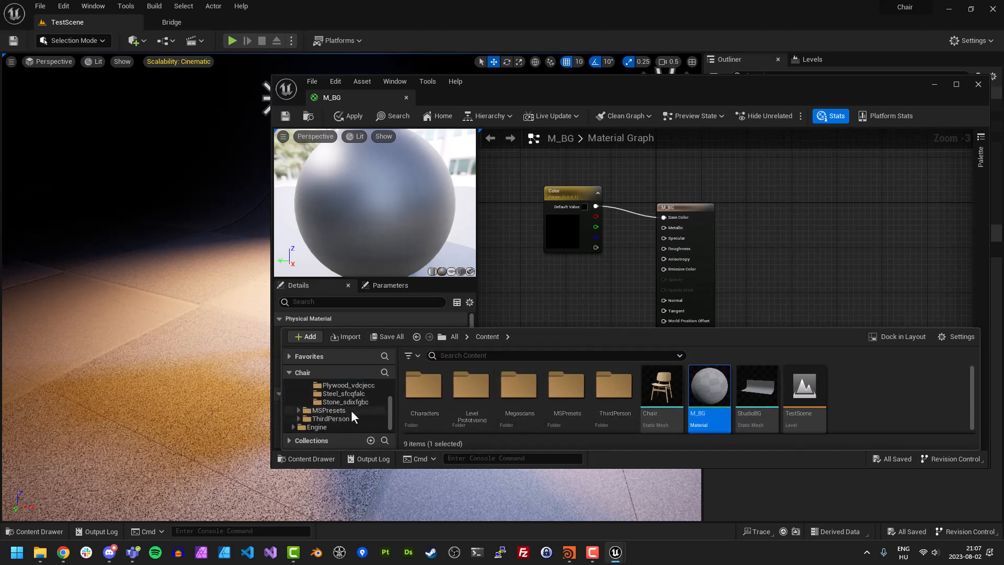
{"action": "left_click", "coordinate": [353, 400]}
{"action": "left_click", "coordinate": [346, 394]}
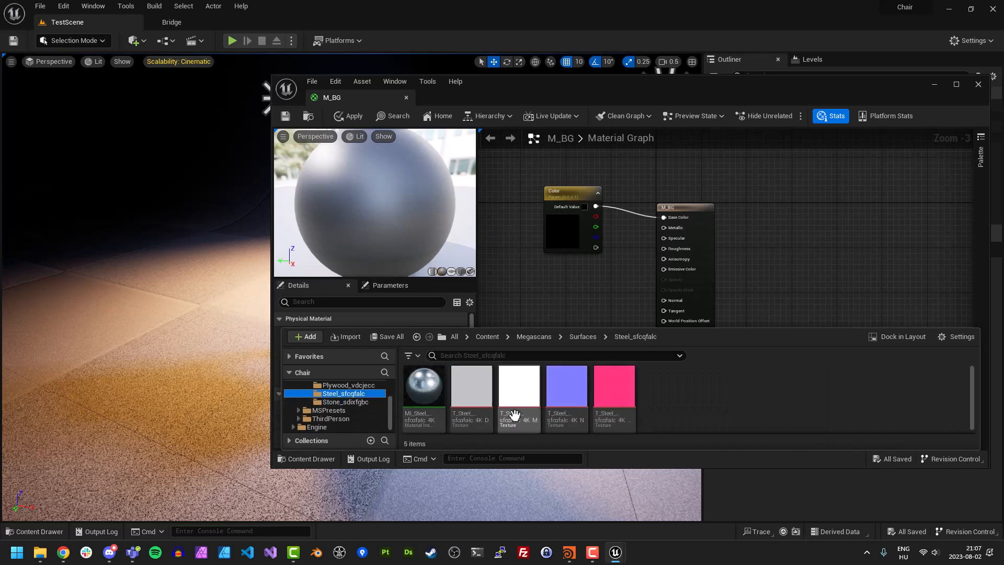
{"action": "left_click", "coordinate": [346, 401]}
{"action": "left_click_drag", "start_coordinate": [464, 400], "coordinate": [512, 274]}
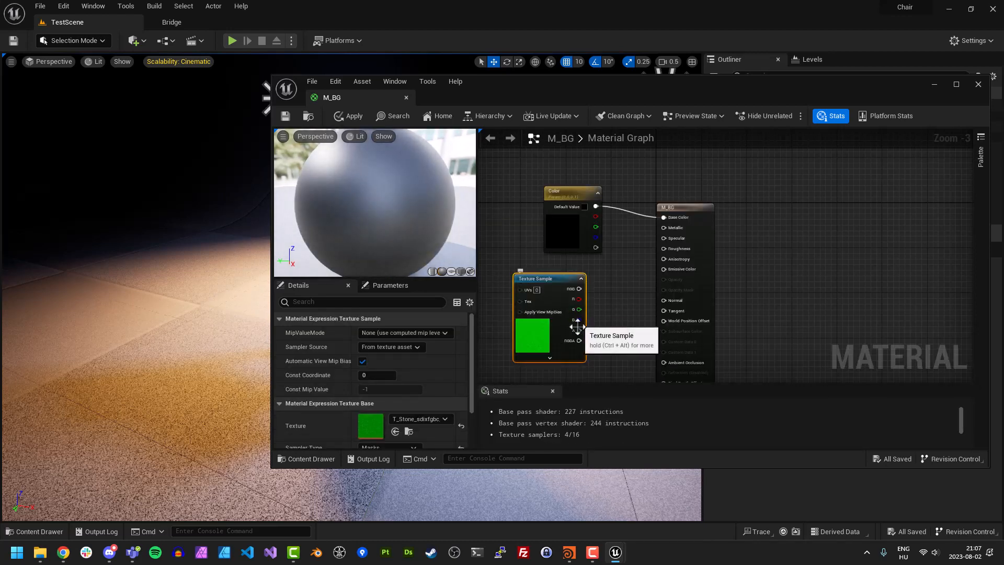
Connect the stone texture's green channel to Roughness and move the Texture Sample node farther from the material's output node
{"action": "scroll", "coordinate": [638, 264], "scroll_direction": "up", "scroll_amount": 1}
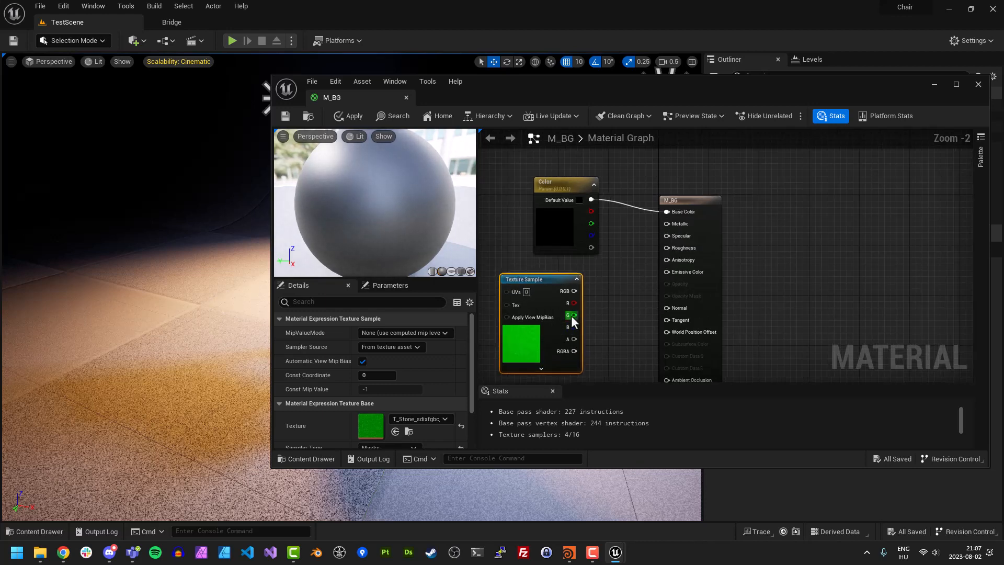
{"action": "left_click_drag", "start_coordinate": [574, 313], "coordinate": [675, 249]}
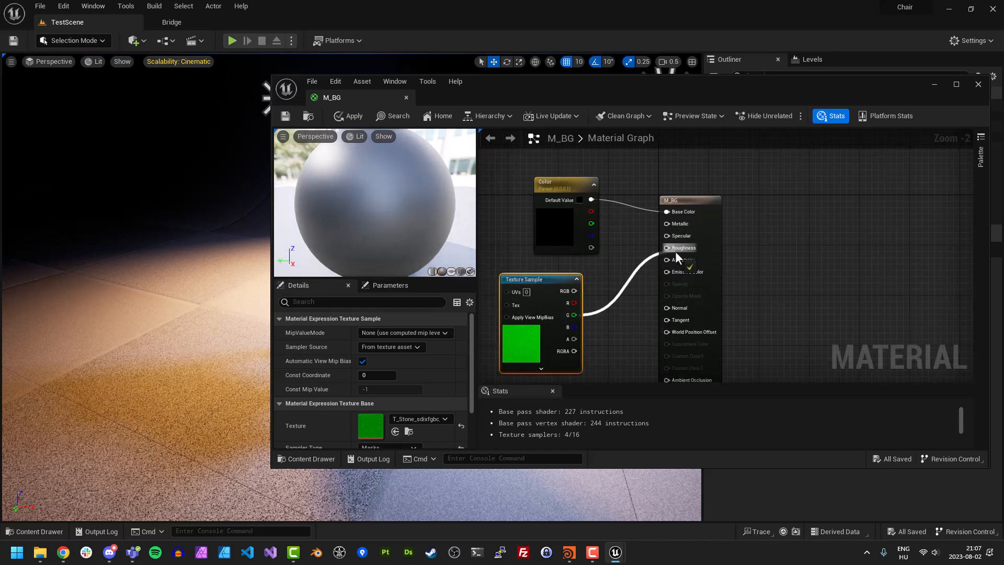
{"action": "left_click_drag", "start_coordinate": [400, 192], "coordinate": [345, 194]}
{"action": "left_click_drag", "start_coordinate": [436, 236], "coordinate": [458, 209]}
{"action": "left_click_drag", "start_coordinate": [544, 274], "coordinate": [502, 283]}
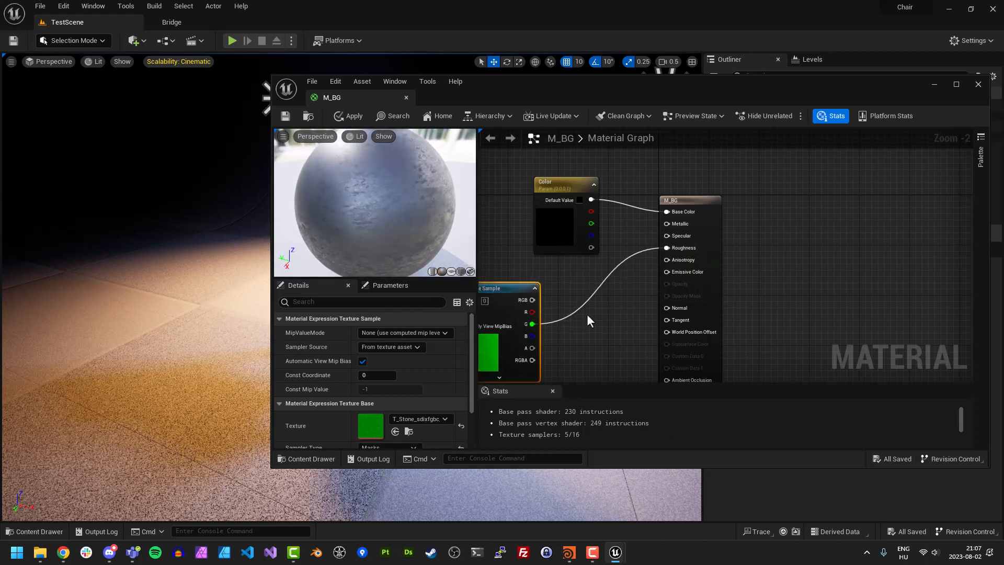
{"action": "right_click_drag", "start_coordinate": [606, 341], "coordinate": [672, 294]}
{"action": "left_click_drag", "start_coordinate": [575, 236], "coordinate": [559, 265]}
{"action": "mouse_move", "coordinate": [356, 179]}
{"action": "left_mouse_down"}
{"action": "mouse_move", "coordinate": [373, 205]}
{"action": "mouse_move", "coordinate": [366, 181]}
{"action": "left_mouse_up"}
{"action": "left_click_drag", "start_coordinate": [563, 267], "coordinate": [591, 276]}
{"action": "left_click", "coordinate": [591, 248]}
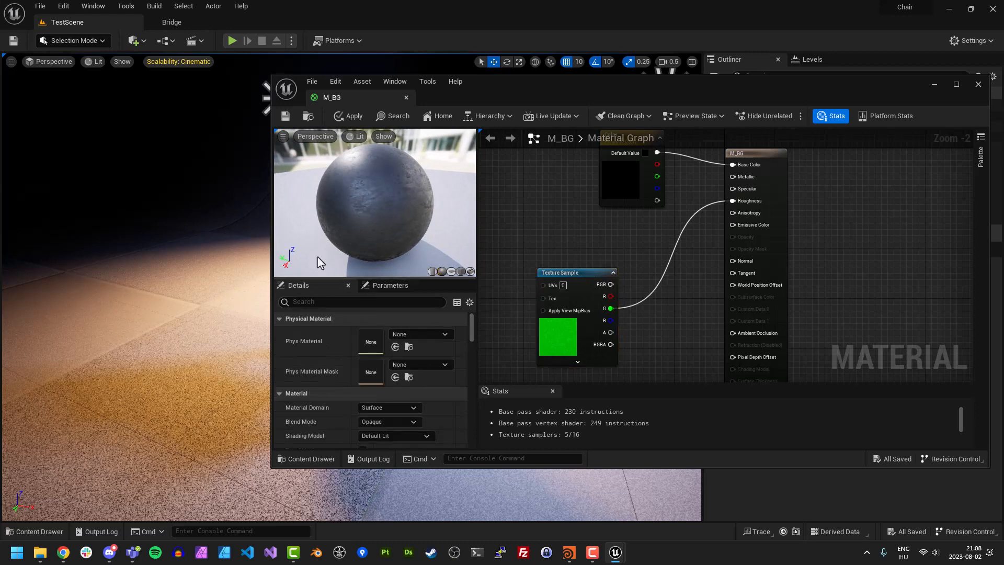
Create a material instance of M_BG in the Content folder, keeping the suggested name
{"action": "key", "text": "ctrl+space"}
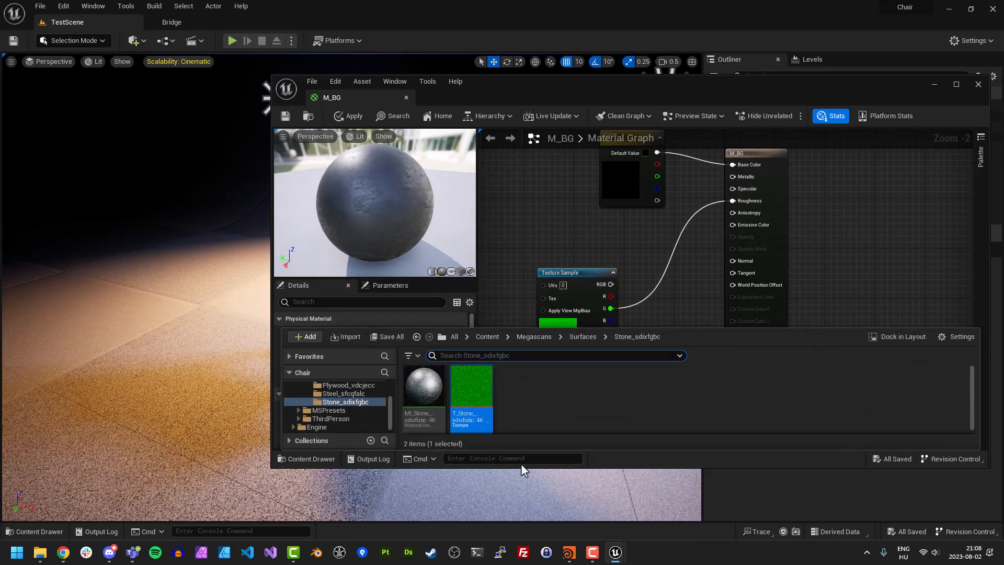
{"action": "scroll", "coordinate": [349, 400], "scroll_direction": "up", "scroll_amount": 3}
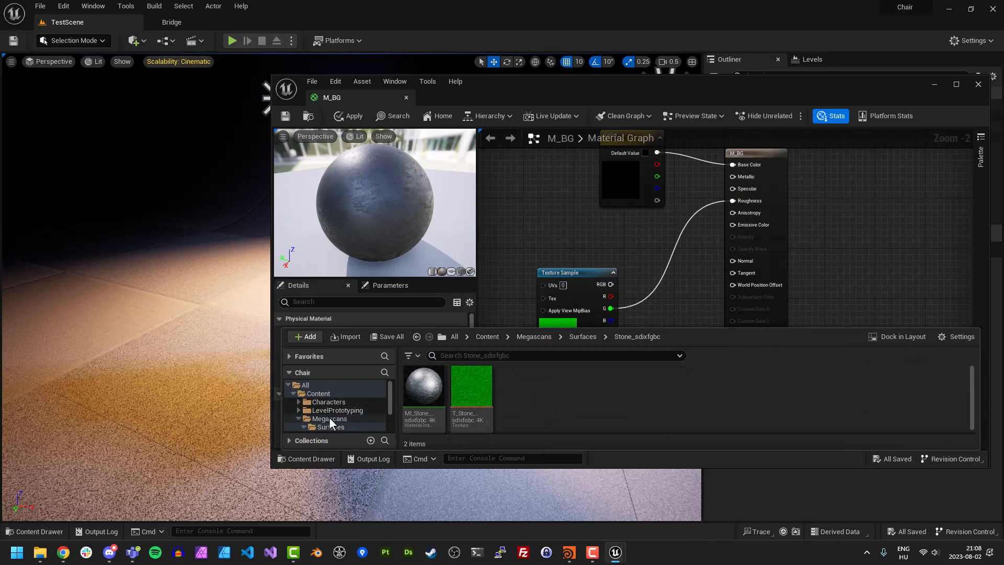
{"action": "left_click", "coordinate": [328, 417]}
{"action": "left_click", "coordinate": [317, 394]}
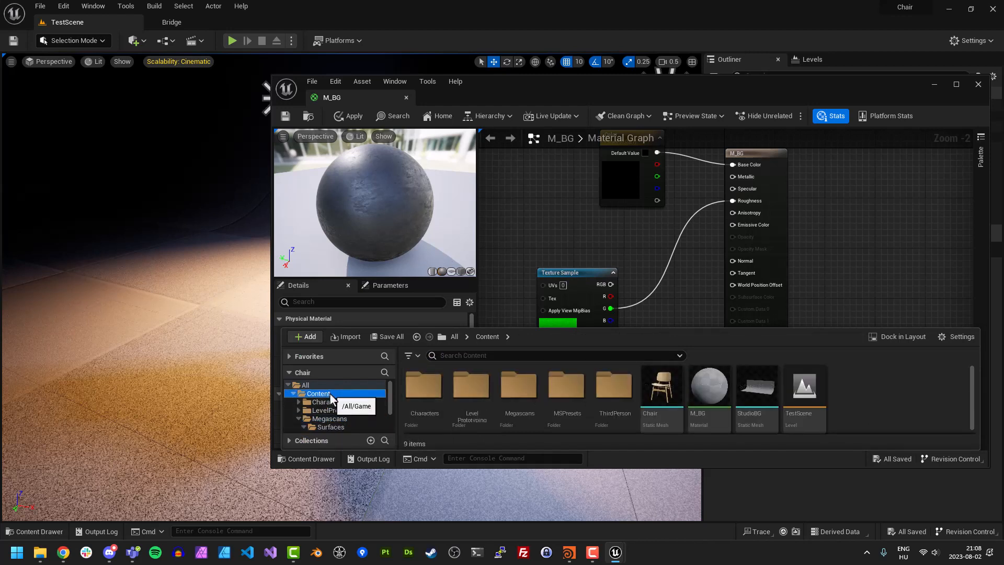
{"action": "right_click", "coordinate": [713, 392]}
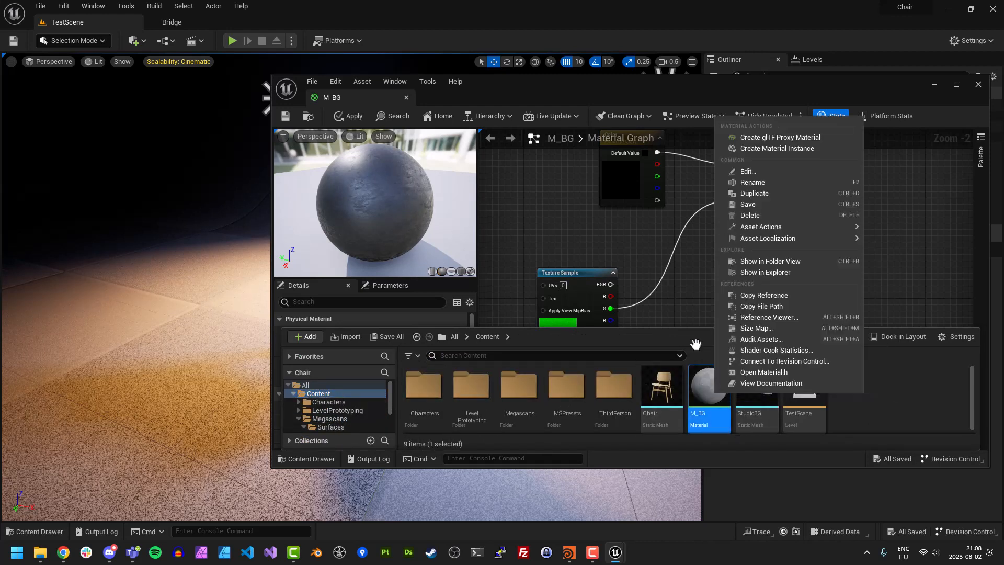
{"action": "left_click", "coordinate": [767, 148]}
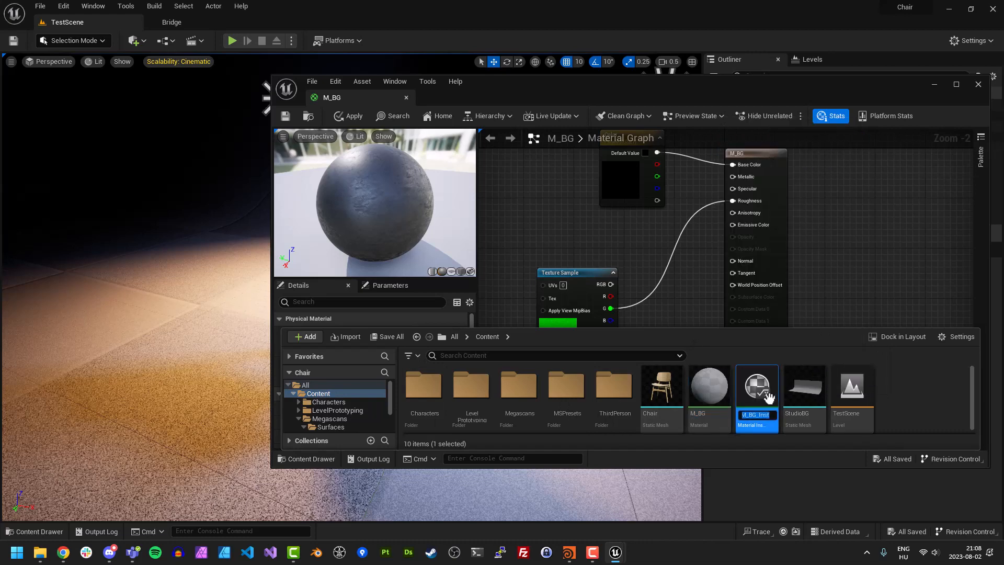
{"action": "left_click", "coordinate": [846, 317]}
Close the M_BG editor with its changes applied to the original material and save all assets
{"action": "key", "text": "ctrl+space"}
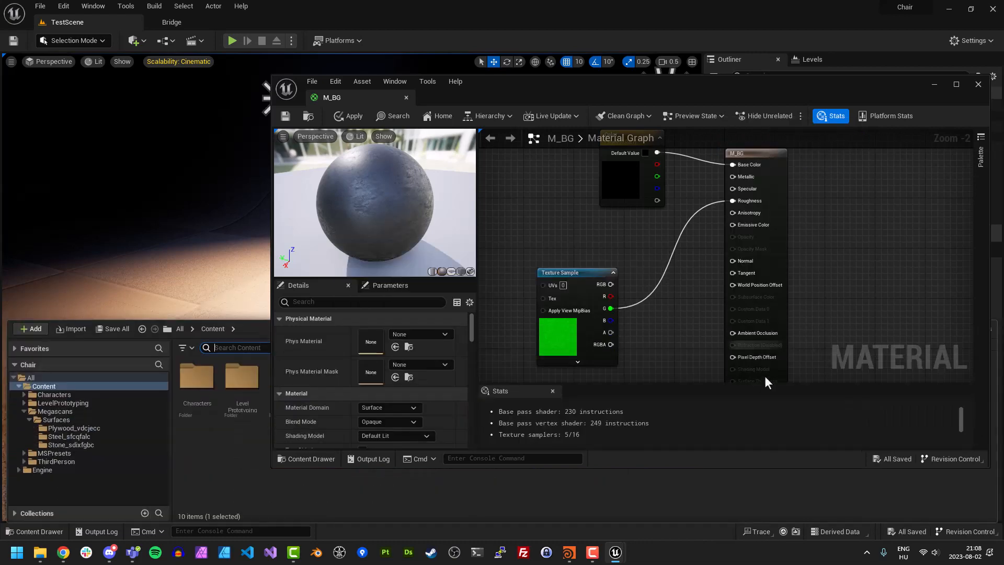
{"action": "left_click", "coordinate": [978, 86]}
{"action": "left_click", "coordinate": [544, 302]}
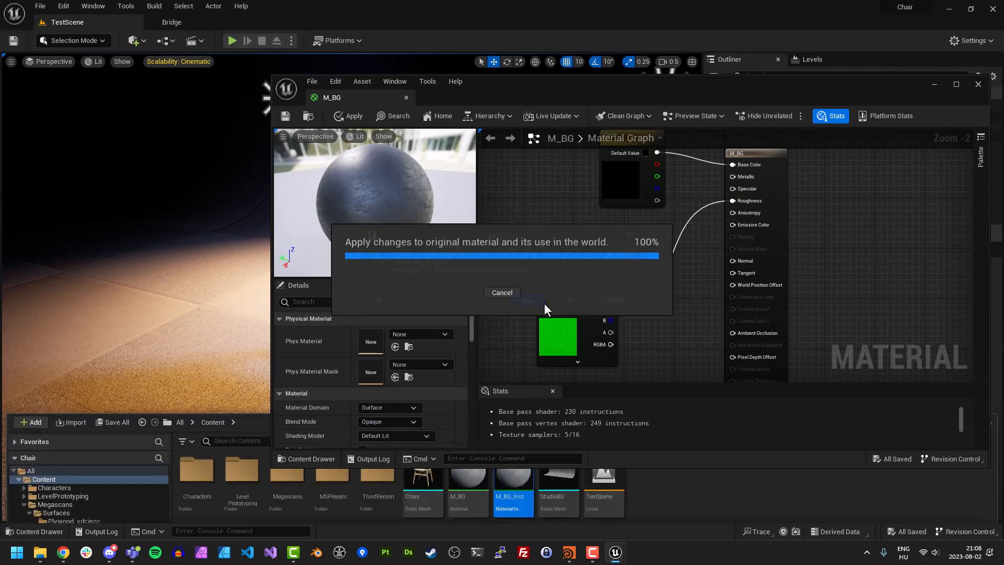
{"action": "key", "text": "ctrl+space"}
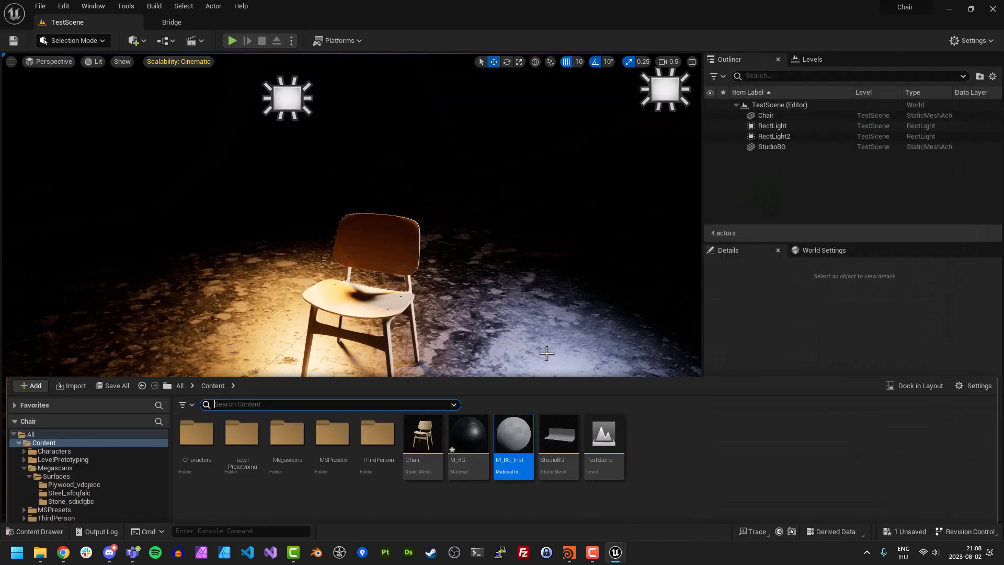
{"action": "left_click", "coordinate": [673, 441]}
{"action": "key", "text": "ctrl+shift+s"}
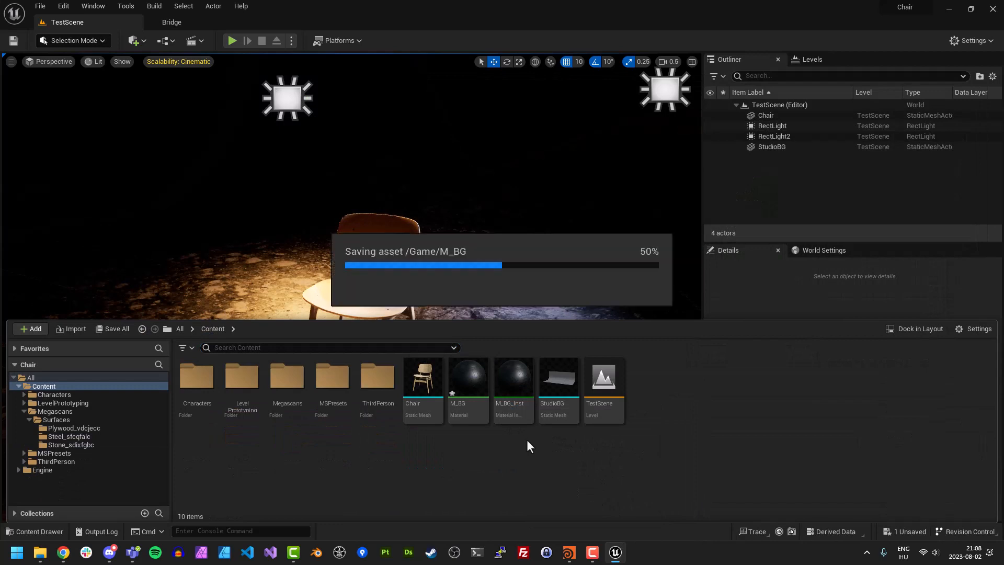
Apply the M_BG_Inst material instance to the StudioBG backdrop and reopen M_BG for editing
{"action": "left_click_drag", "start_coordinate": [523, 394], "coordinate": [471, 303]}
{"action": "key", "text": "ctrl+space"}
{"action": "left_click", "coordinate": [470, 375]}
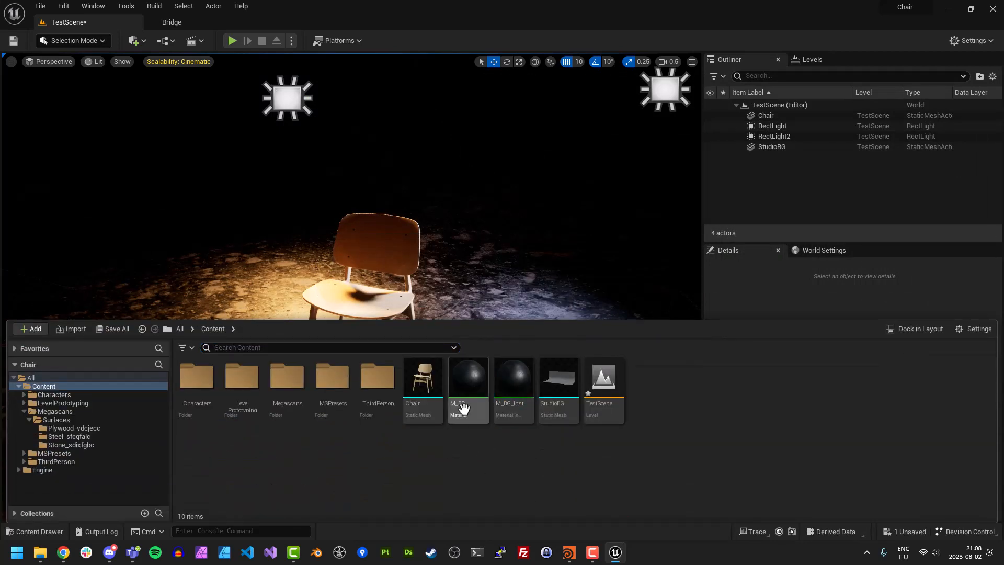
{"action": "double_click", "coordinate": [472, 375]}
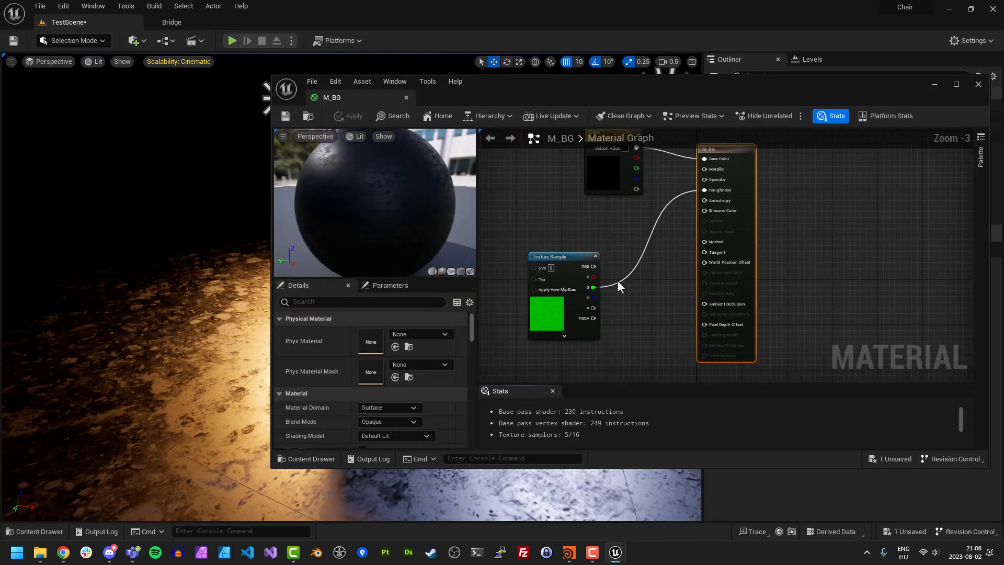
Move the Texture Sample node away from the output node and add a Power node beside it
{"action": "left_click", "coordinate": [555, 255]}
{"action": "left_click_drag", "start_coordinate": [556, 256], "coordinate": [534, 288]}
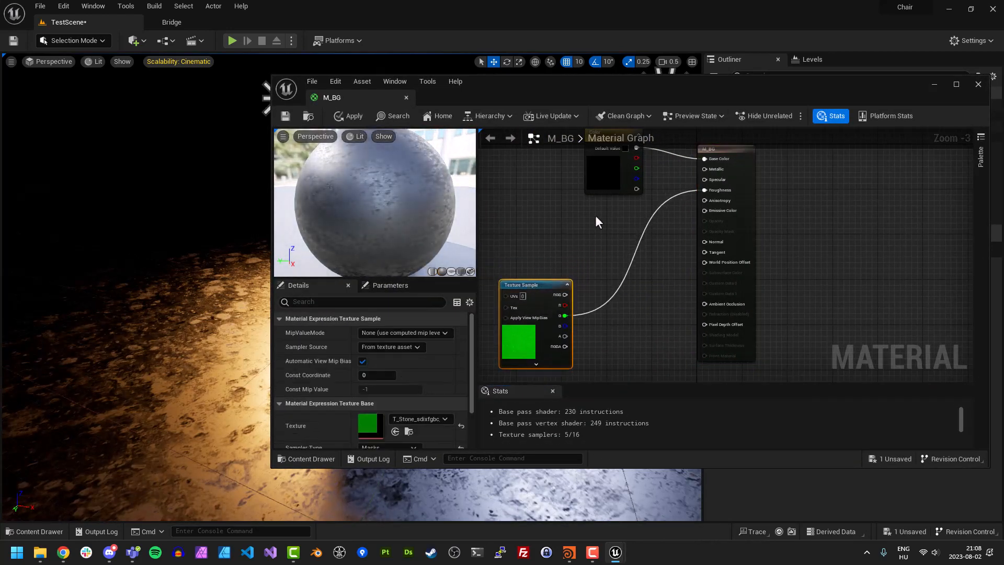
{"action": "right_click_drag", "start_coordinate": [574, 241], "coordinate": [608, 195]}
{"action": "left_click_drag", "start_coordinate": [575, 234], "coordinate": [559, 242]}
{"action": "scroll", "coordinate": [604, 218], "scroll_direction": "up", "scroll_amount": 1}
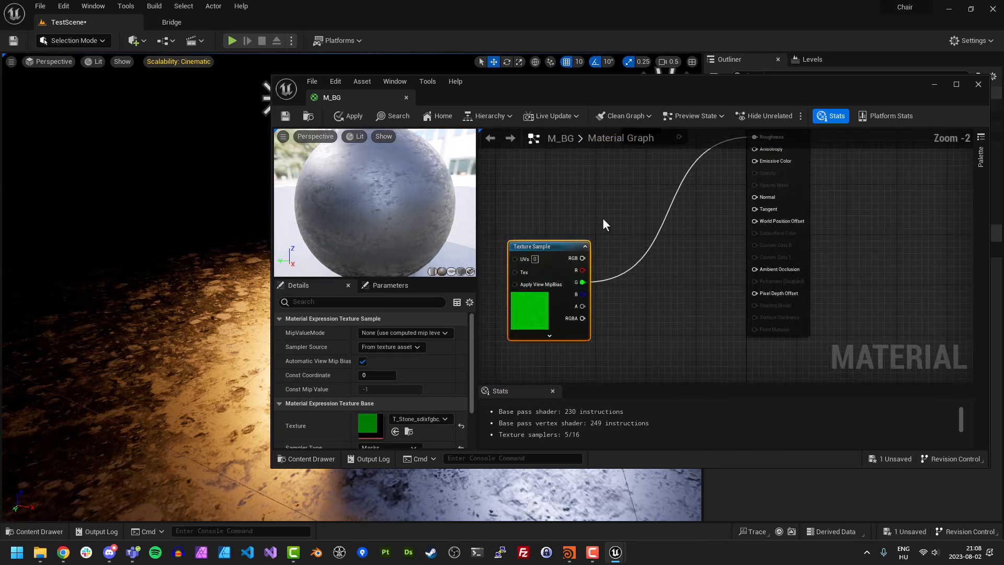
{"action": "scroll", "coordinate": [605, 235], "scroll_direction": "up", "scroll_amount": 1}
{"action": "right_click", "coordinate": [597, 238]}
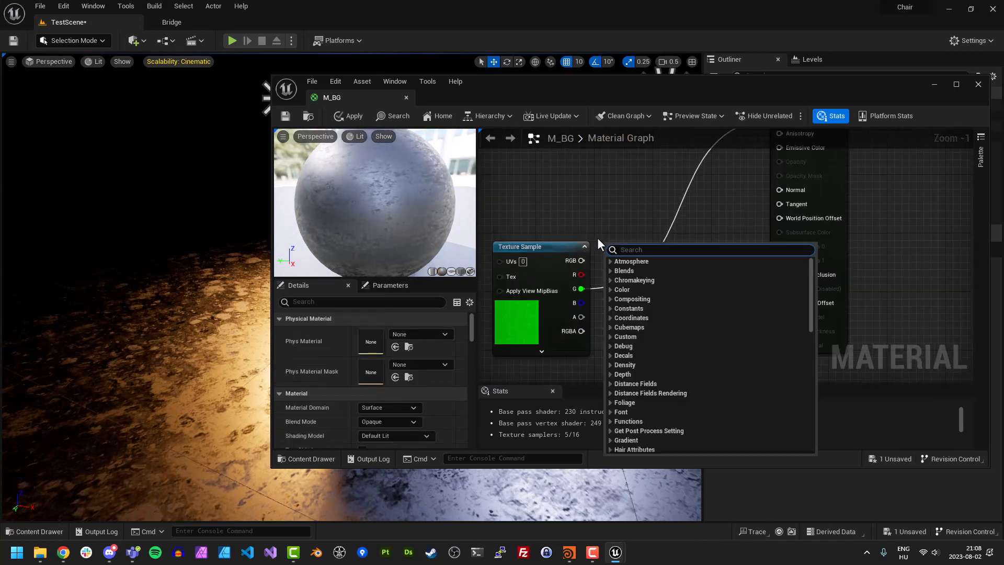
{"action": "type", "text": "po"}
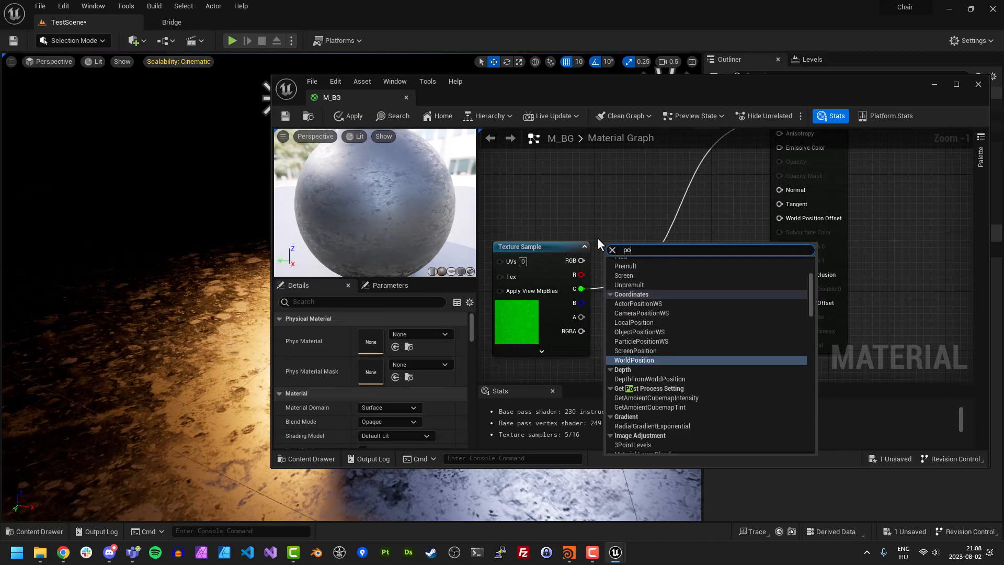
{"action": "type", "text": "wer"}
{"action": "key", "text": "Return"}
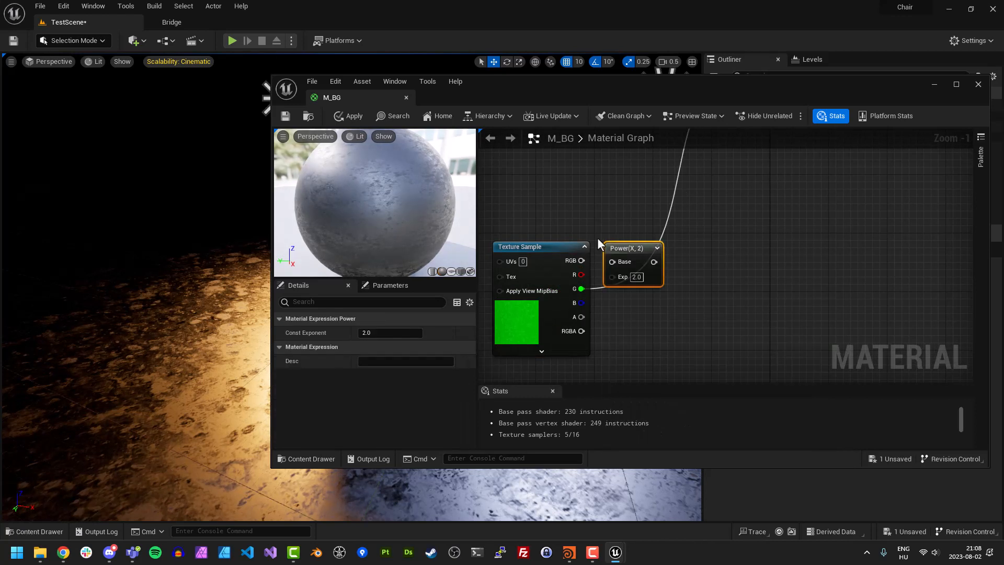
Route the texture's green channel through the Power node's Base input and connect the Power output to Roughness
{"action": "left_click_drag", "start_coordinate": [621, 247], "coordinate": [641, 267]}
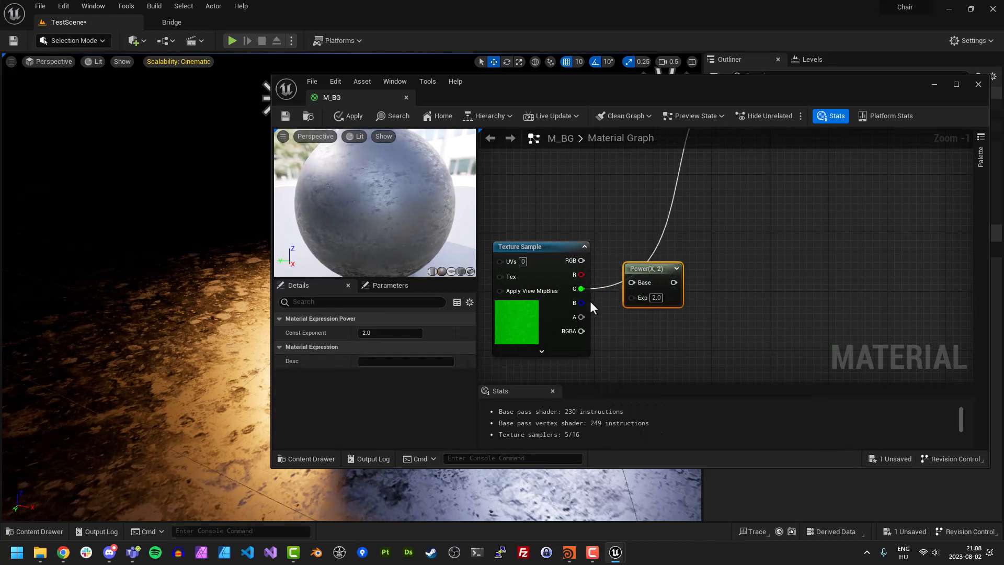
{"action": "left_click_drag", "start_coordinate": [583, 289], "coordinate": [631, 282]}
{"action": "scroll", "coordinate": [735, 235], "scroll_direction": "down", "scroll_amount": 1}
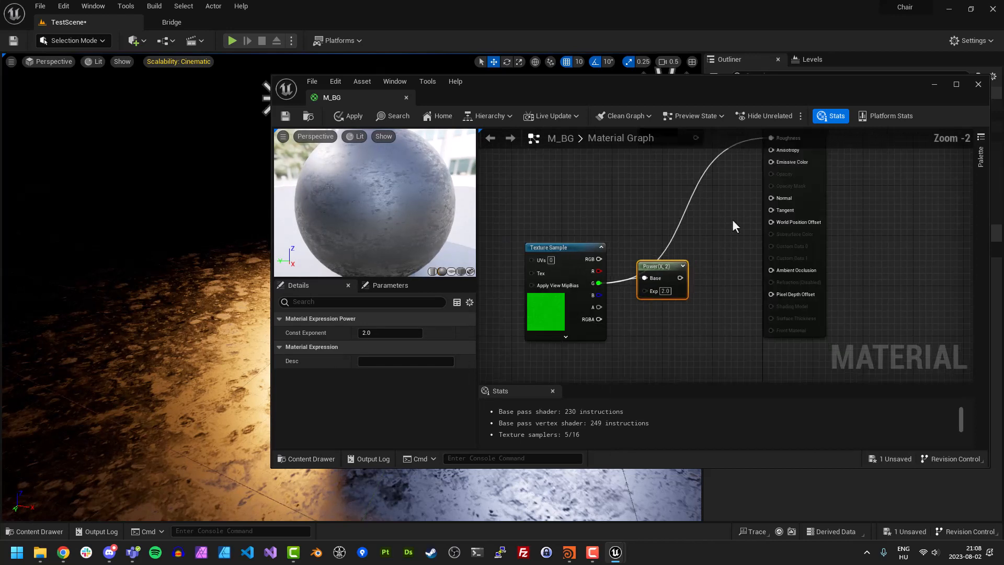
{"action": "right_click_drag", "start_coordinate": [732, 220], "coordinate": [687, 259]}
{"action": "left_click_drag", "start_coordinate": [635, 318], "coordinate": [730, 173]}
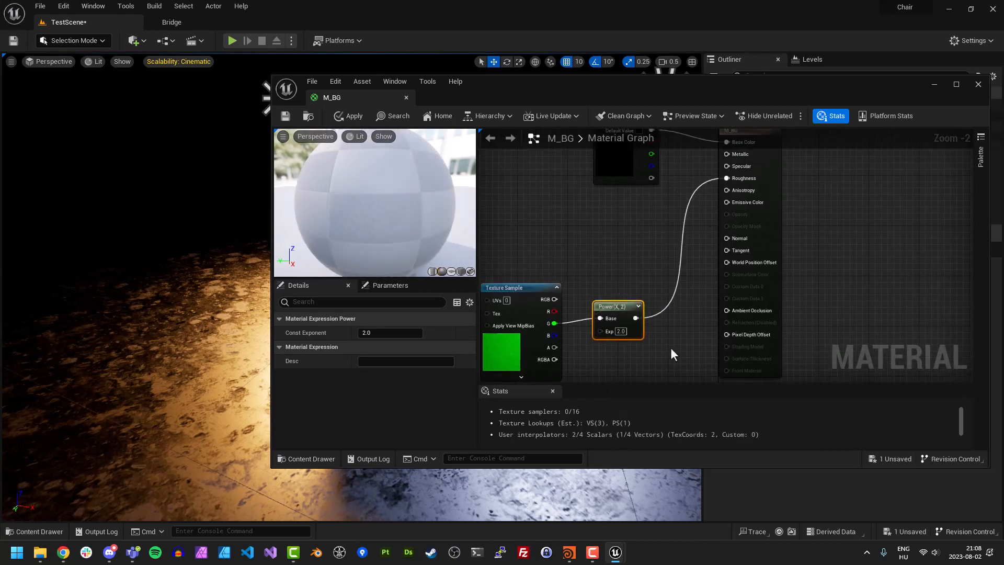
Start previewing the Power node and set its exponent to 1
{"action": "right_click_drag", "start_coordinate": [670, 347], "coordinate": [757, 282]}
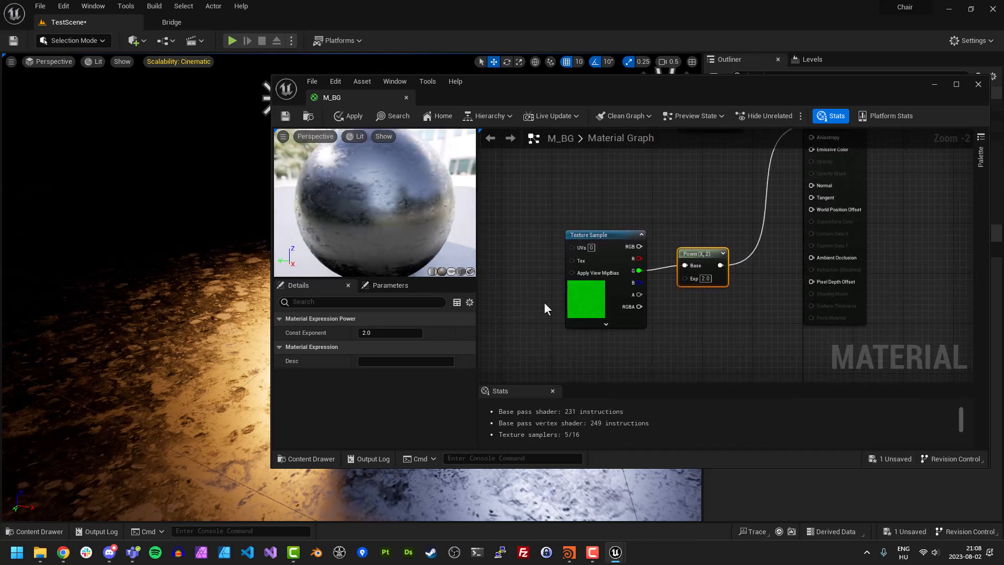
{"action": "right_click", "coordinate": [720, 260]}
{"action": "left_click", "coordinate": [722, 281]}
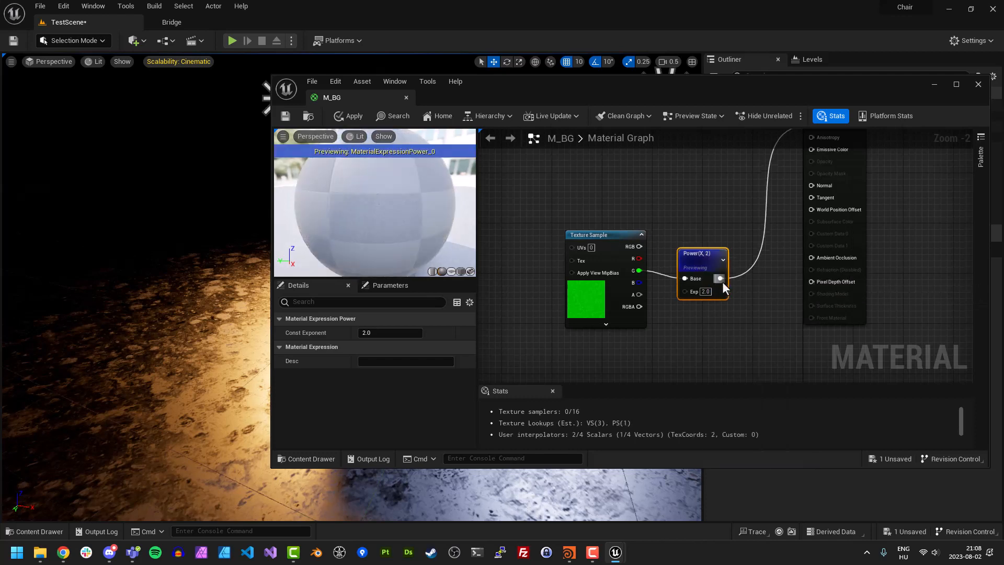
{"action": "left_click", "coordinate": [705, 292]}
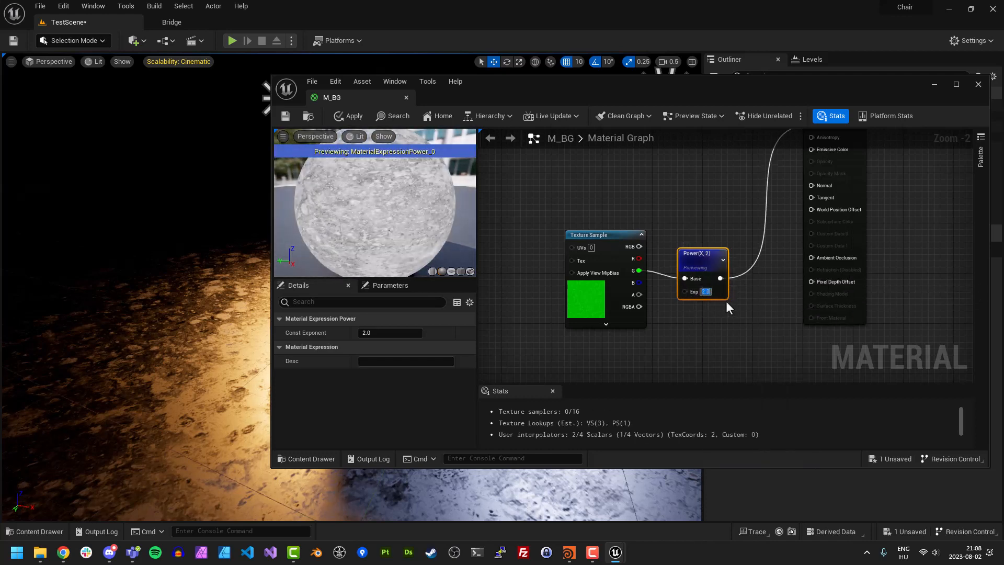
{"action": "type", "text": "1"}
{"action": "key", "text": "Return"}
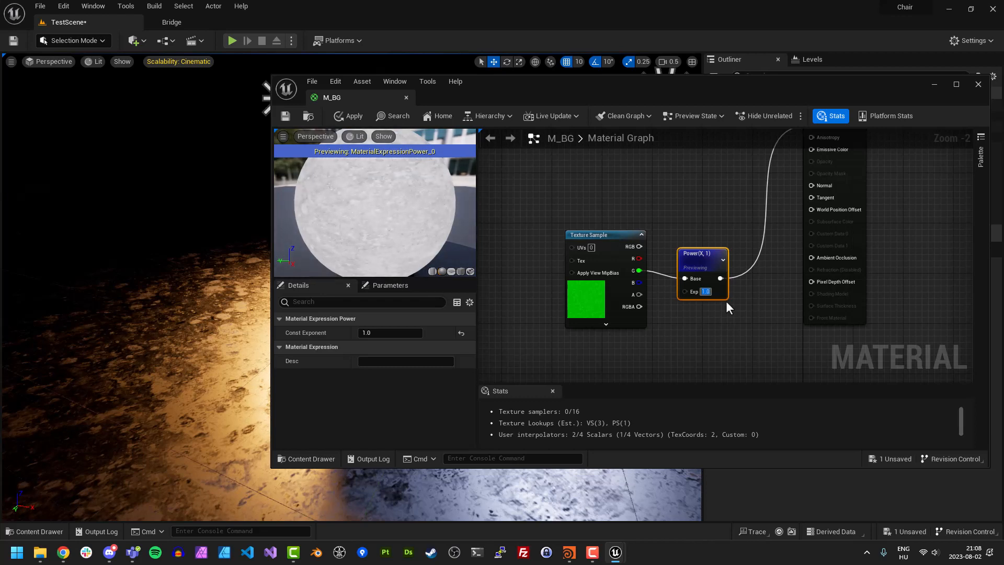
Switch the material preview to a flat plane and try Power exponents of 0.5 and 0.1
{"action": "left_click", "coordinate": [451, 271]}
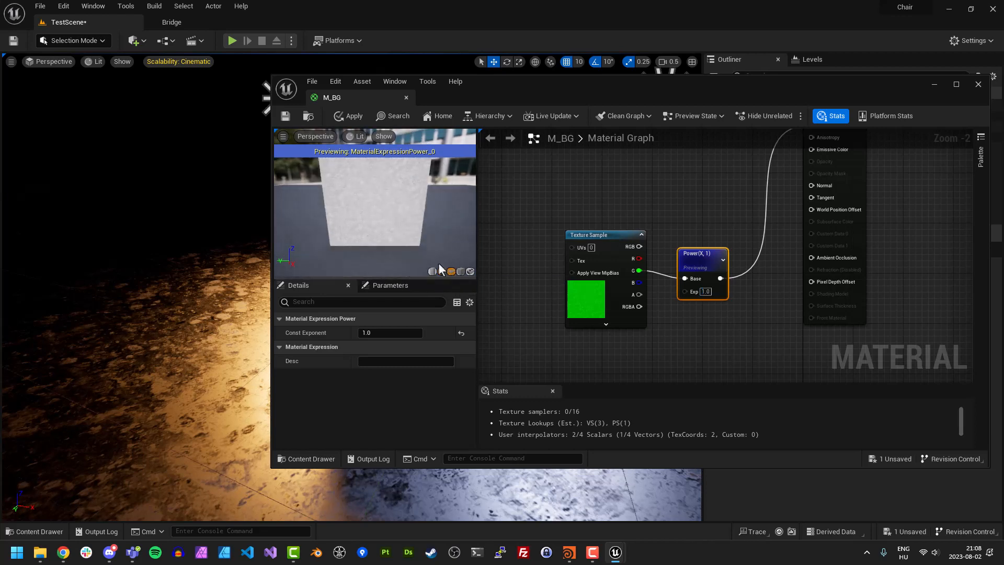
{"action": "scroll", "coordinate": [408, 226], "scroll_direction": "up", "scroll_amount": 5}
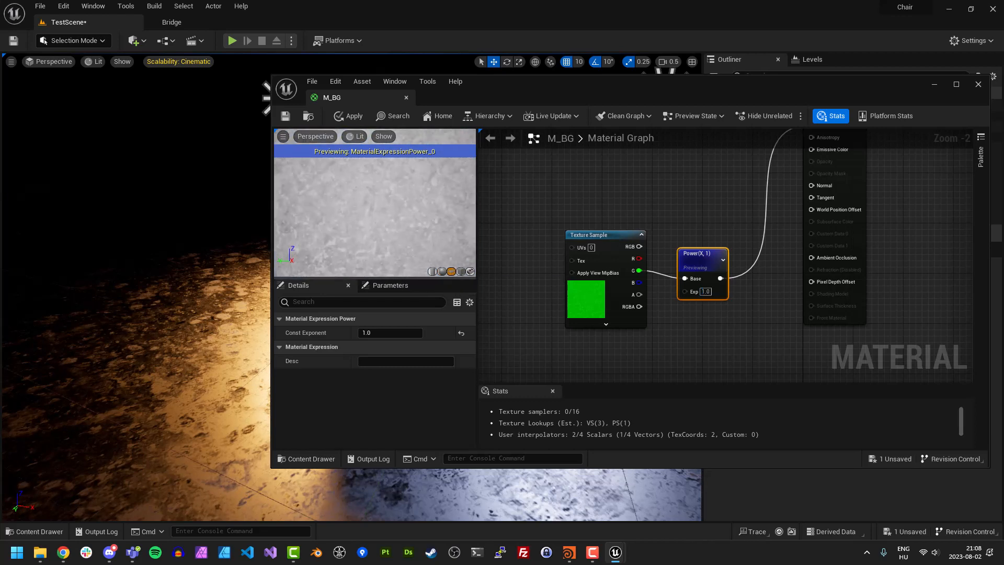
{"action": "left_click", "coordinate": [707, 291]}
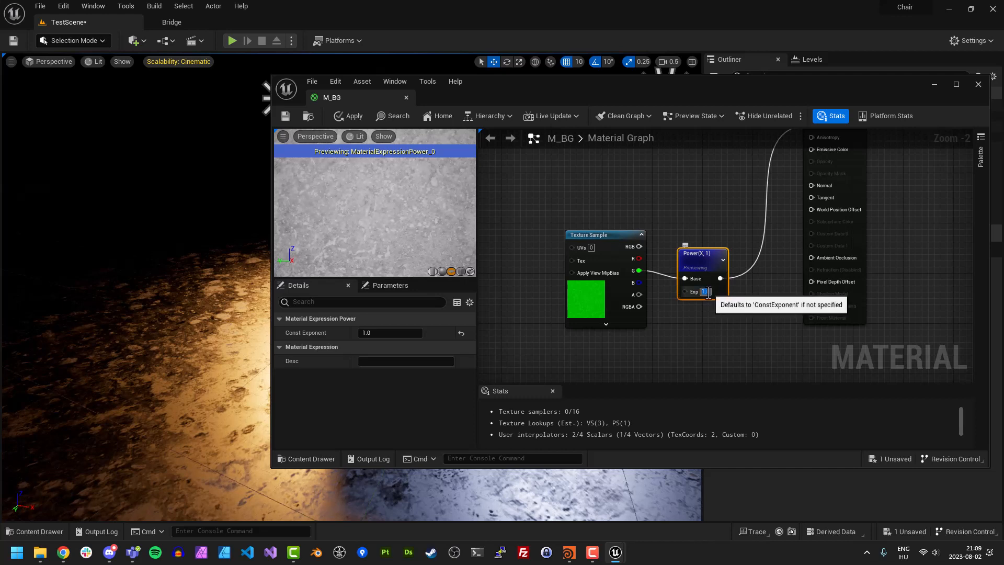
{"action": "type", "text": "0.5"}
{"action": "key", "text": "Return"}
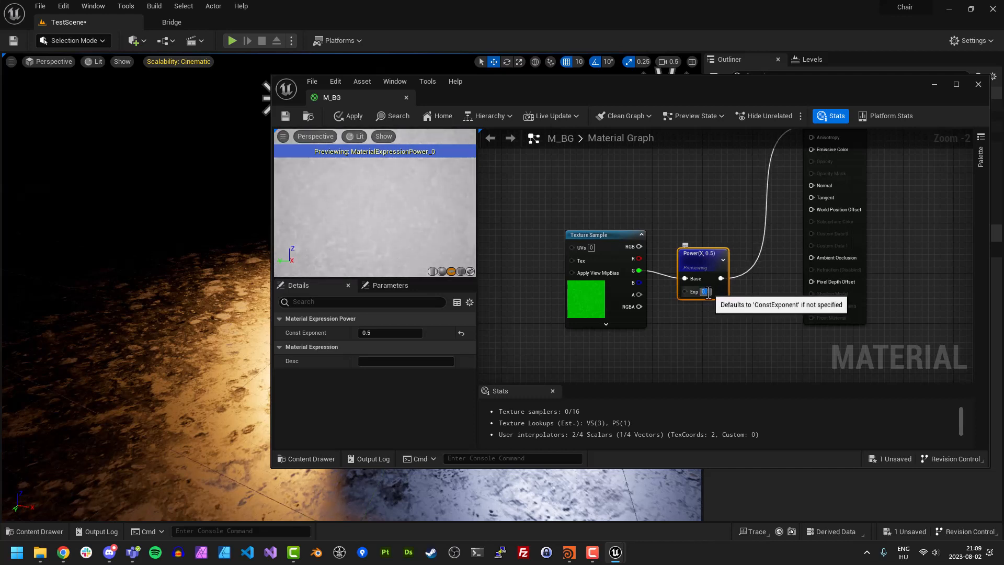
{"action": "key", "text": "Return"}
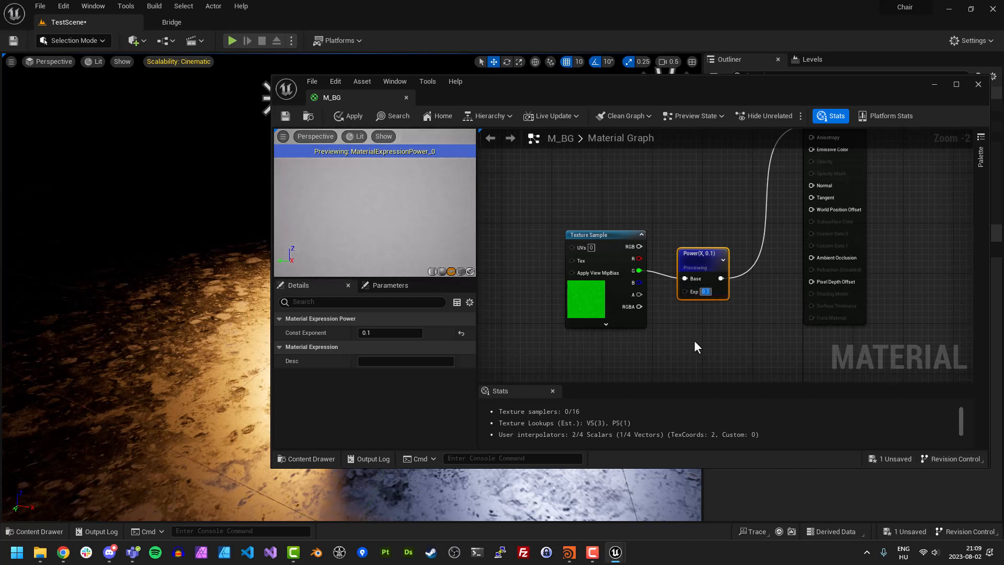
Shift the Texture Sample node away from Power and connect a new scalar parameter to Power's Exp input
{"action": "left_click_drag", "start_coordinate": [635, 310], "coordinate": [596, 310]}
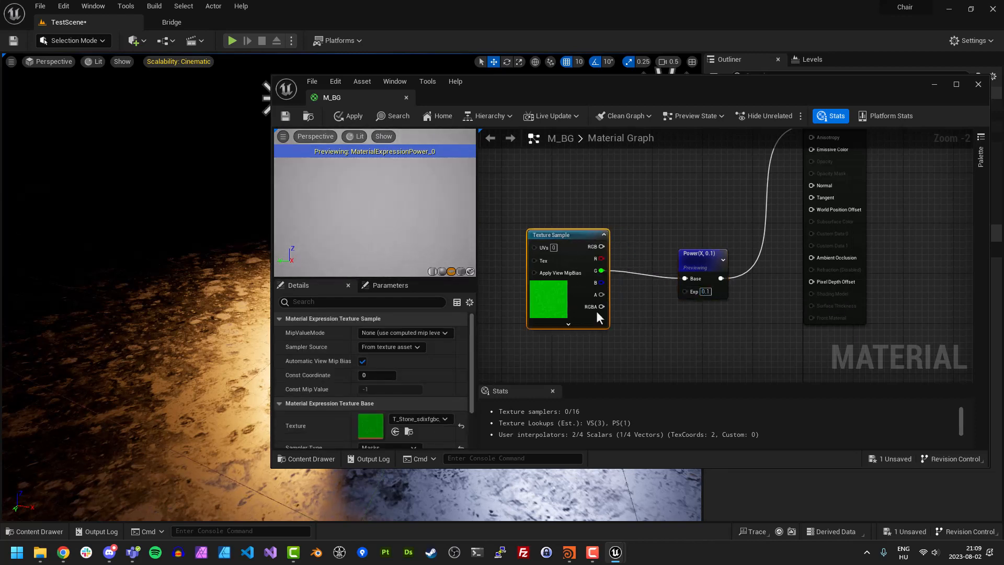
{"action": "left_click", "coordinate": [651, 328]}
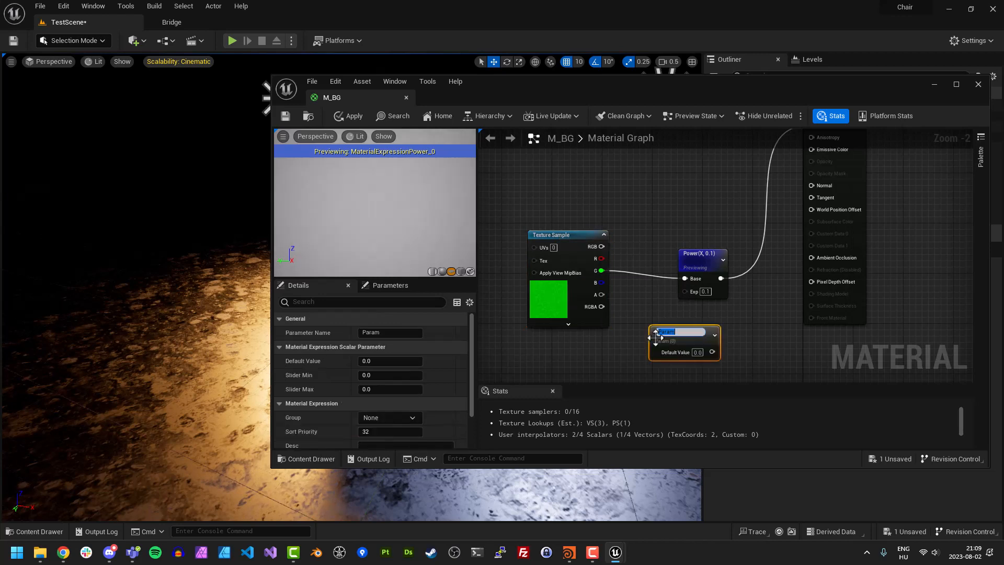
{"action": "left_click_drag", "start_coordinate": [712, 349], "coordinate": [686, 290]}
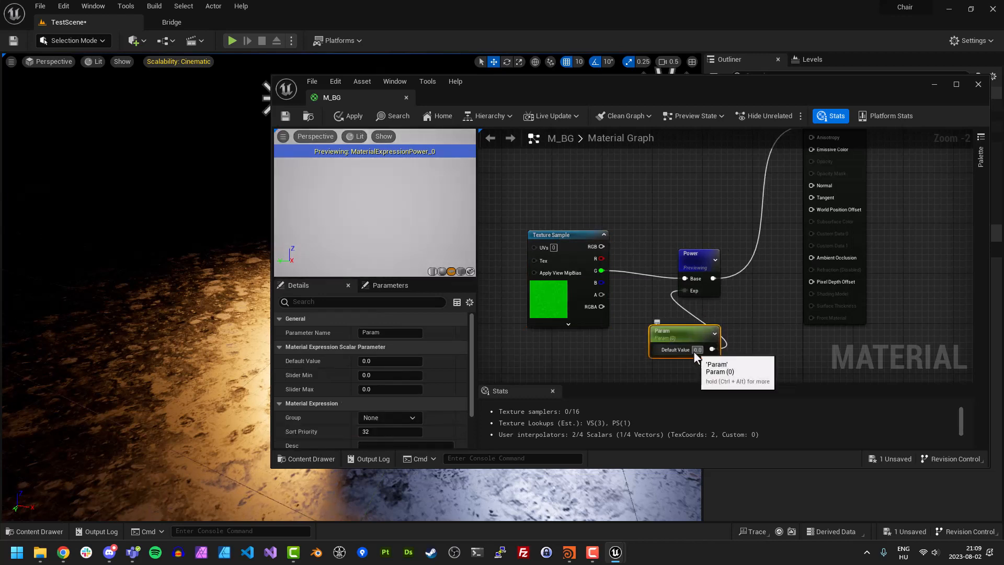
Give the exponent parameter a default value of 1 and the name Contrast, and save the material
{"action": "left_click", "coordinate": [698, 350]}
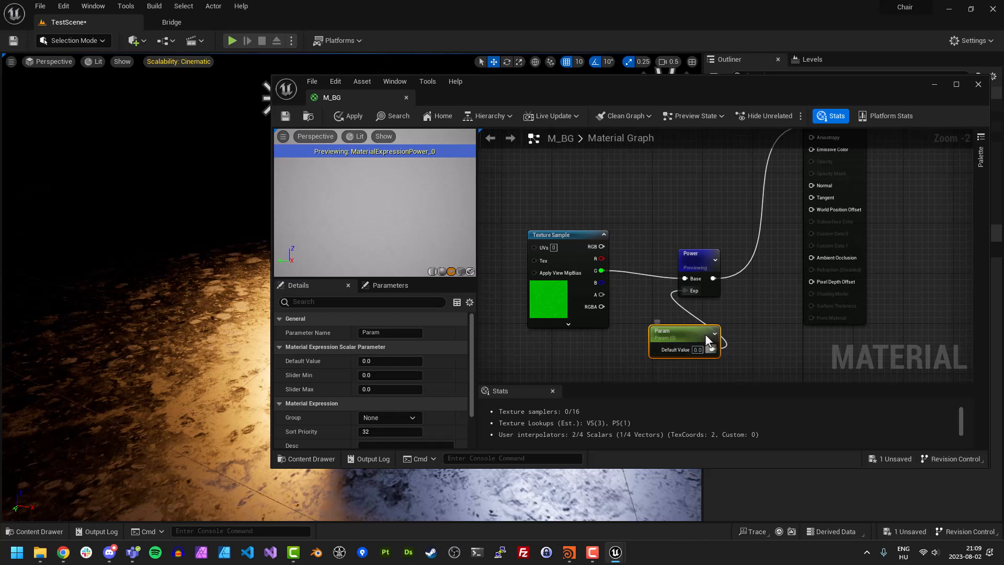
{"action": "type", "text": "1"}
{"action": "left_click", "coordinate": [722, 360]}
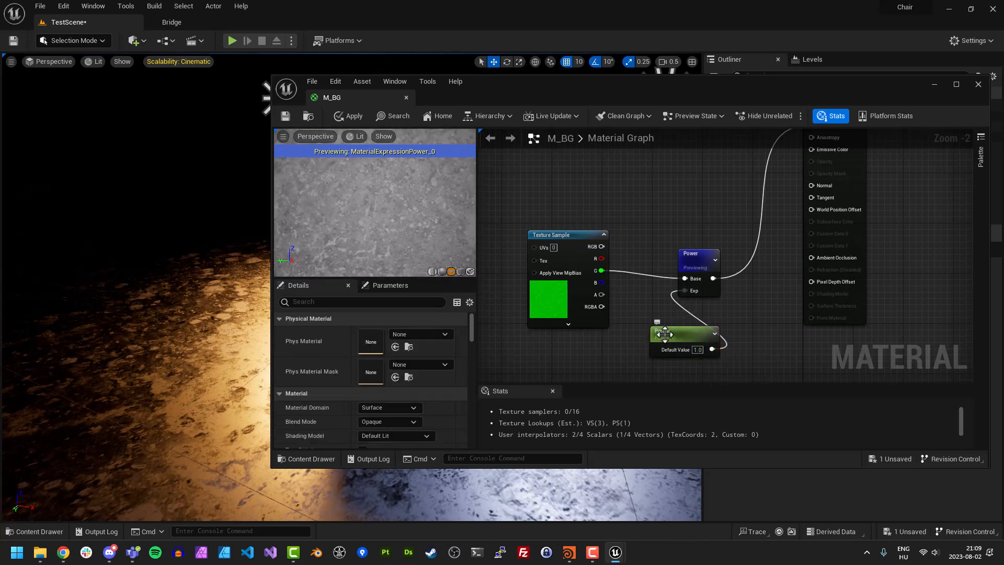
{"action": "left_click", "coordinate": [665, 334]}
{"action": "left_click", "coordinate": [669, 333]}
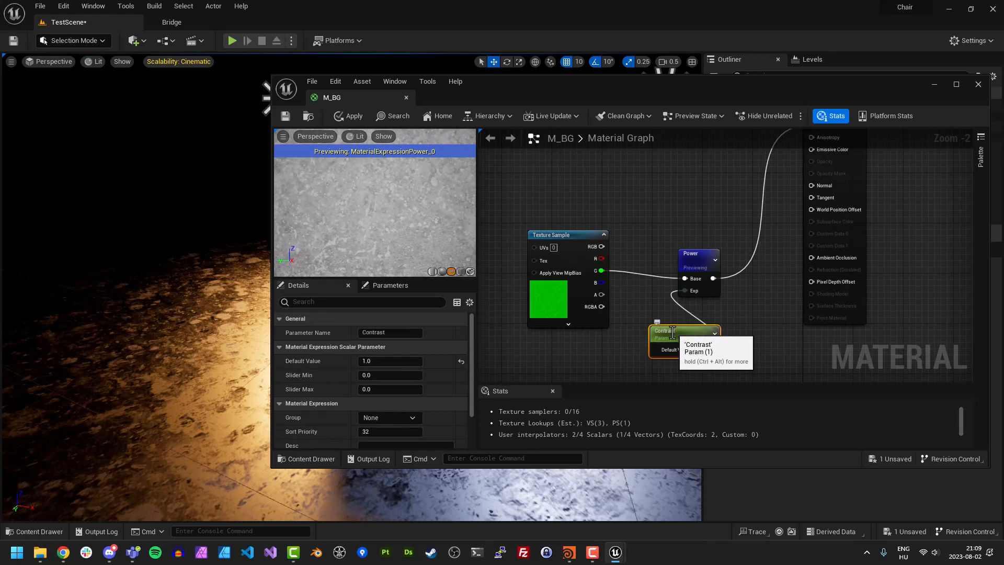
{"action": "left_click", "coordinate": [663, 228]}
{"action": "left_click", "coordinate": [285, 116]}
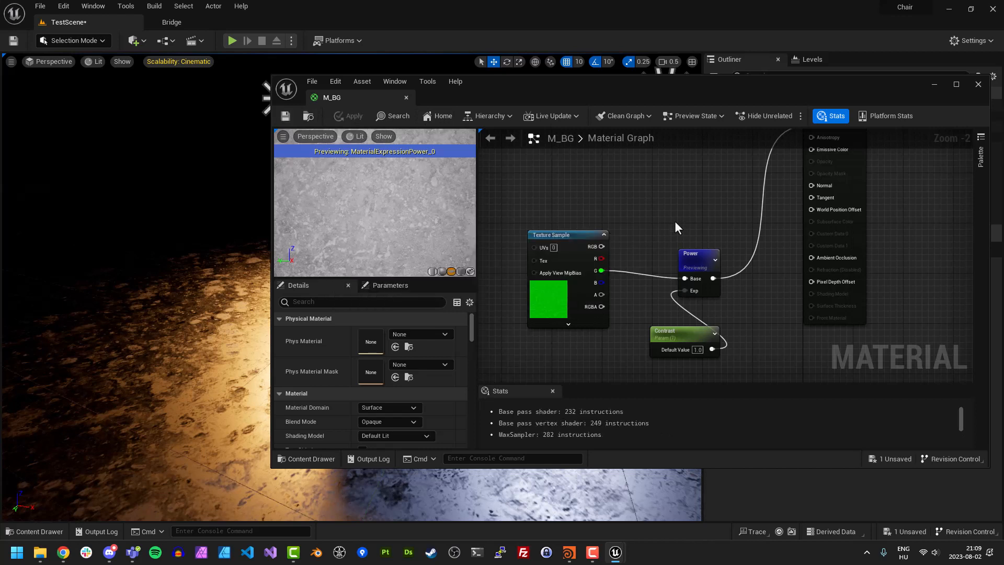
Tuck the Contrast node beneath the Texture Sample and add a TextureCoordinate node ahead of the sample
{"action": "left_click_drag", "start_coordinate": [679, 349], "coordinate": [633, 346]}
{"action": "right_click_drag", "start_coordinate": [639, 224], "coordinate": [629, 205]}
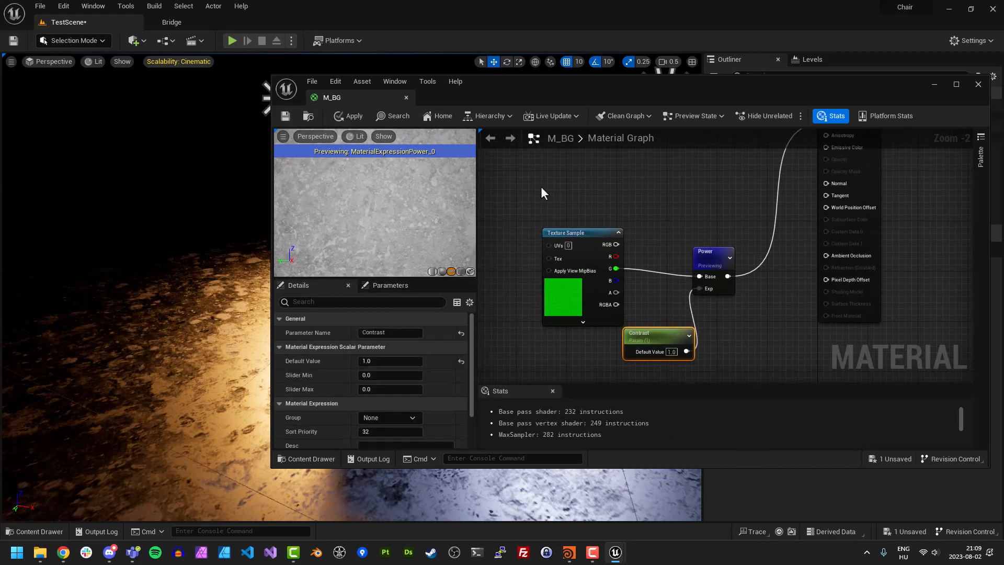
{"action": "right_click_drag", "start_coordinate": [542, 189], "coordinate": [743, 198]}
{"action": "right_click", "coordinate": [629, 241]}
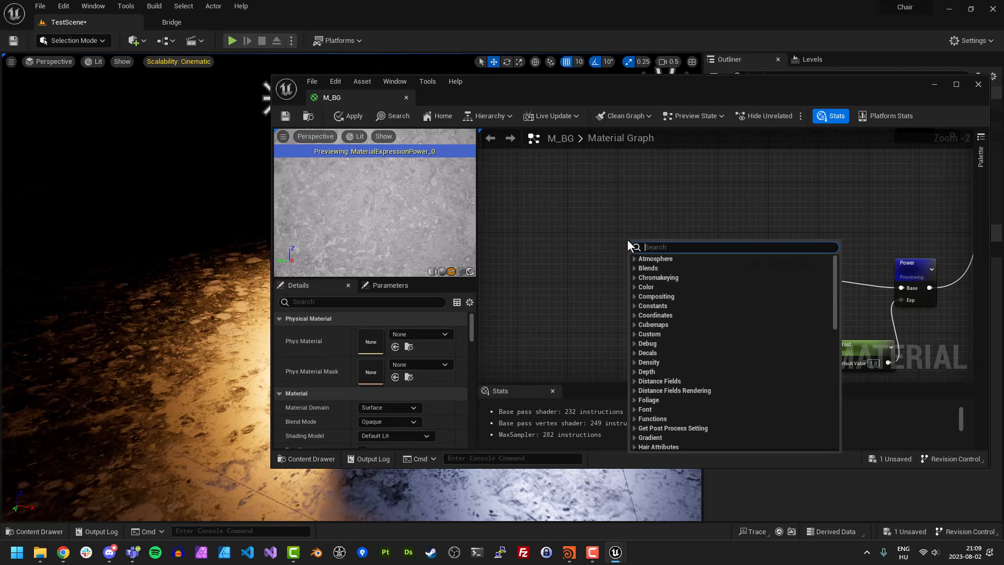
{"action": "type", "text": "texturec"}
{"action": "key", "text": "Up"}
{"action": "key", "text": "Up"}
{"action": "key", "text": "Up"}
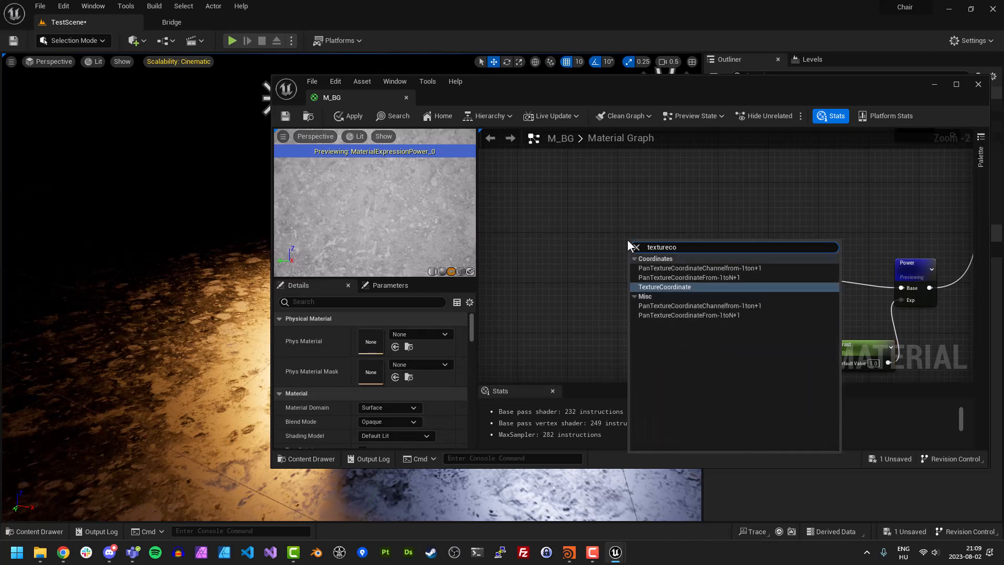
{"action": "key", "text": "Return"}
{"action": "left_click_drag", "start_coordinate": [628, 238], "coordinate": [572, 237]}
{"action": "left_click", "coordinate": [663, 265]}
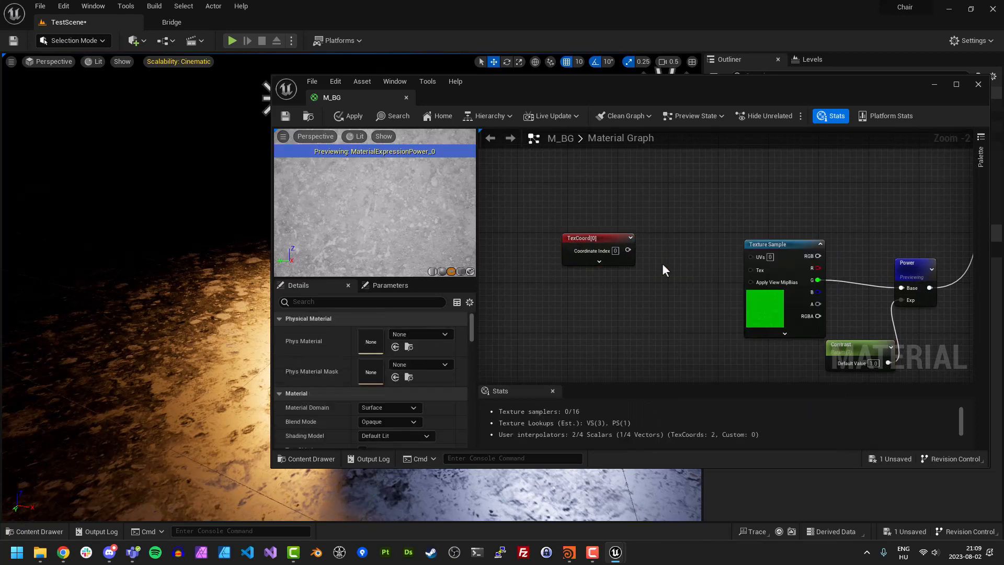
{"action": "right_click", "coordinate": [650, 265]}
{"action": "type", "text": "mult"}
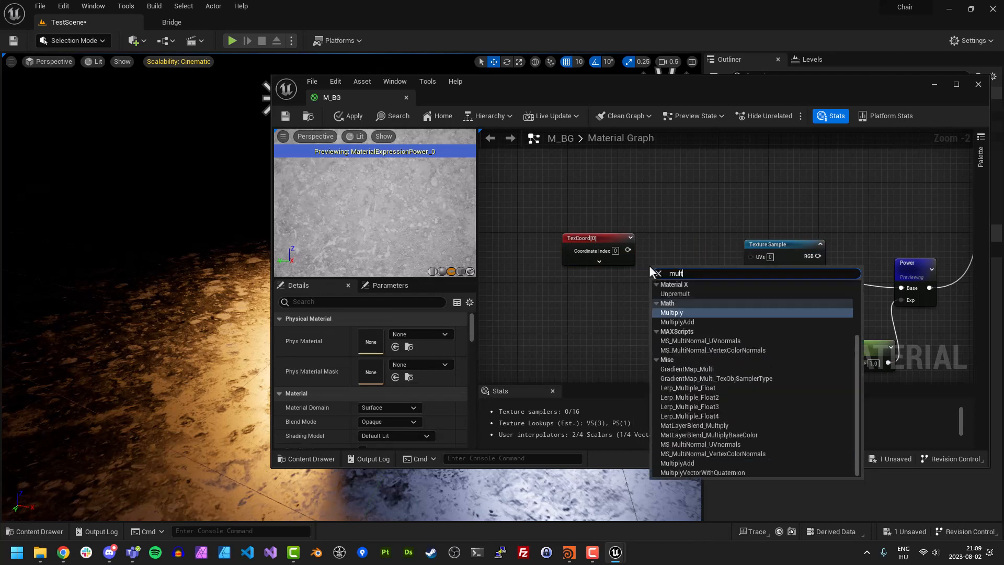
{"action": "left_click", "coordinate": [691, 313]}
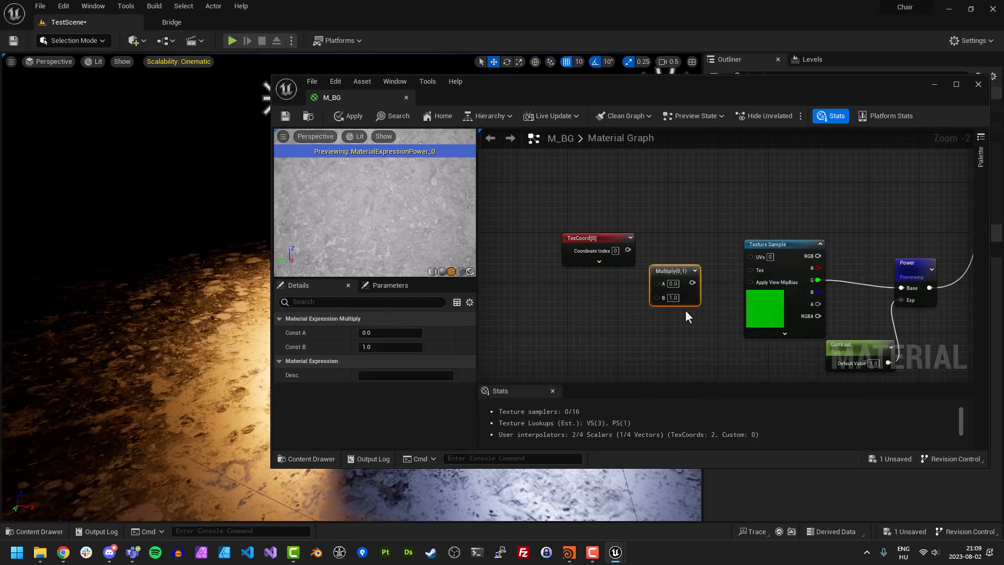
{"action": "key", "text": "Delete"}
Insert a Divide node with B set to 1 between the TexCoord output and the Texture Sample's UVs input
{"action": "right_click", "coordinate": [663, 256]}
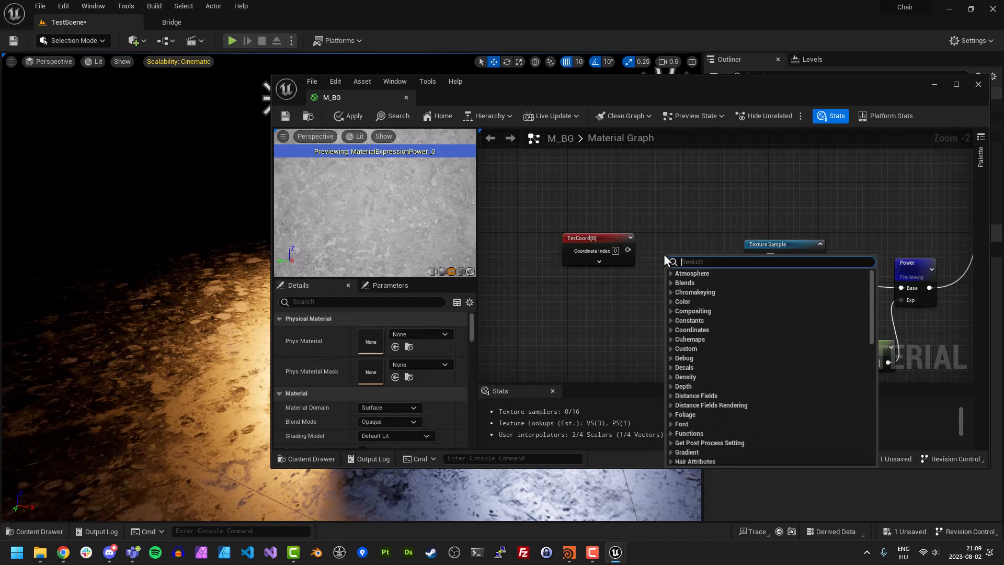
{"action": "type", "text": "divi"}
{"action": "key", "text": "Return"}
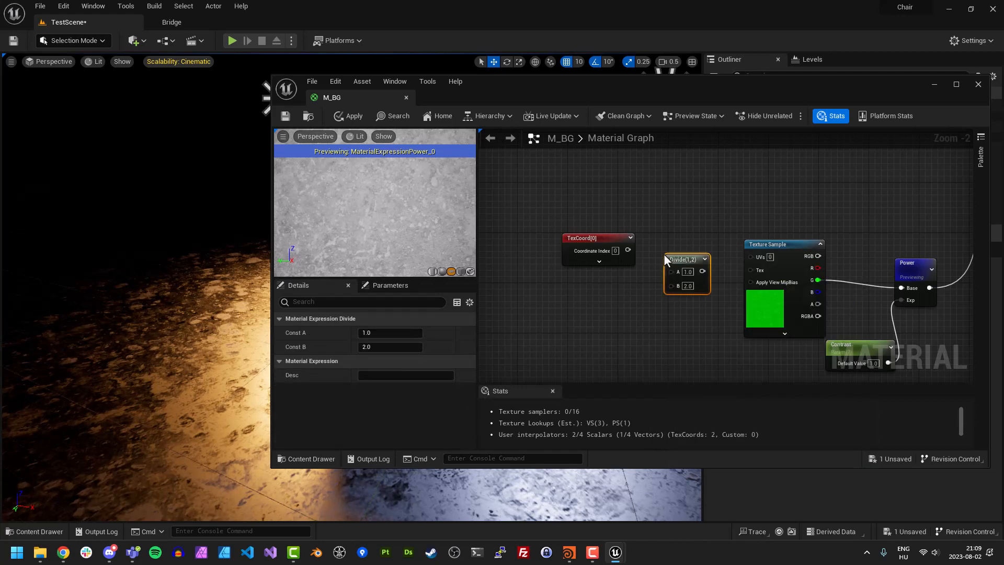
{"action": "left_click_drag", "start_coordinate": [628, 250], "coordinate": [751, 256]}
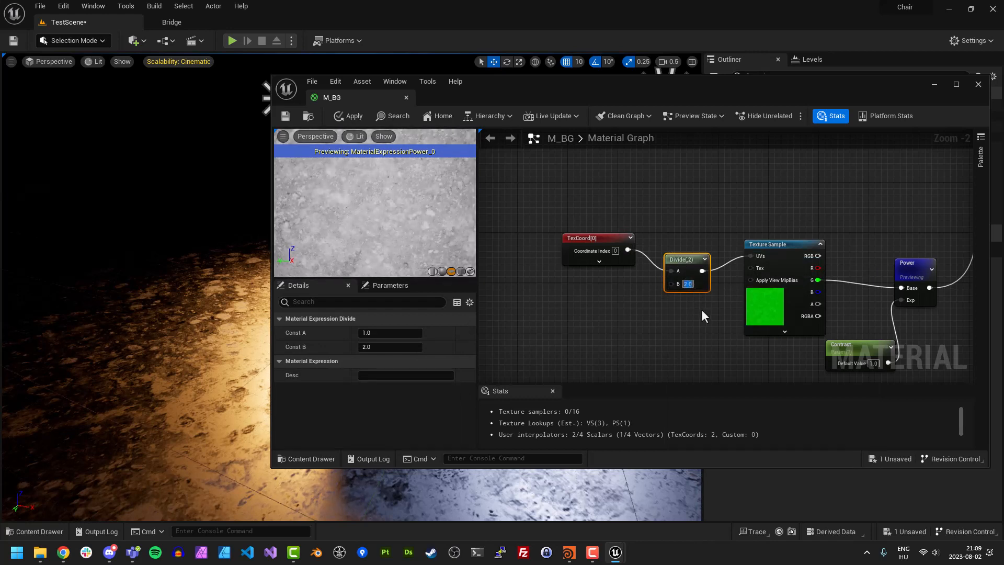
{"action": "left_click", "coordinate": [701, 309]}
Add a scalar parameter named Tiling below TexCoord, connect it to Divide's B input, and save the material
{"action": "right_click_drag", "start_coordinate": [712, 325], "coordinate": [681, 332]}
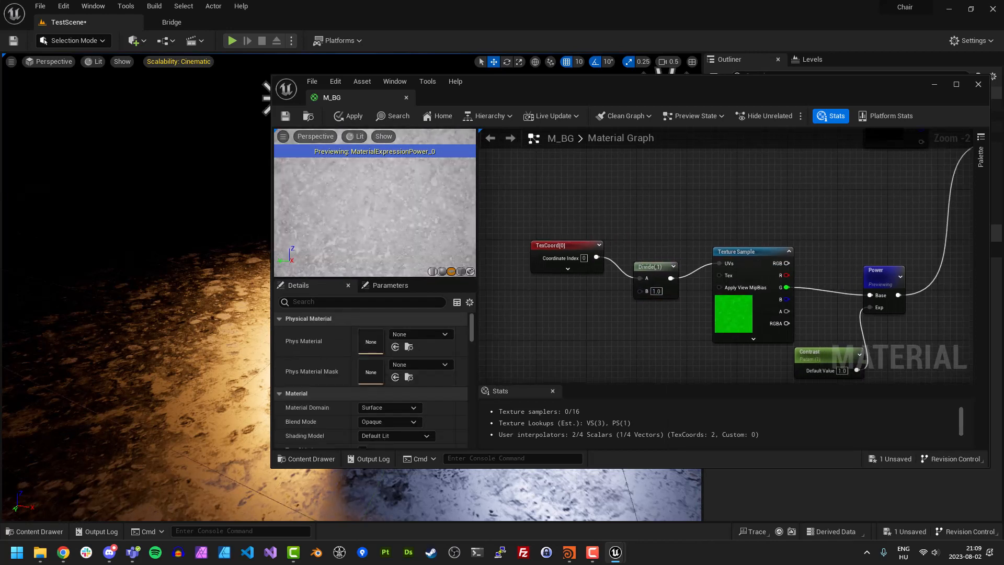
{"action": "left_click", "coordinate": [597, 321]}
{"action": "type", "text": "Ti"}
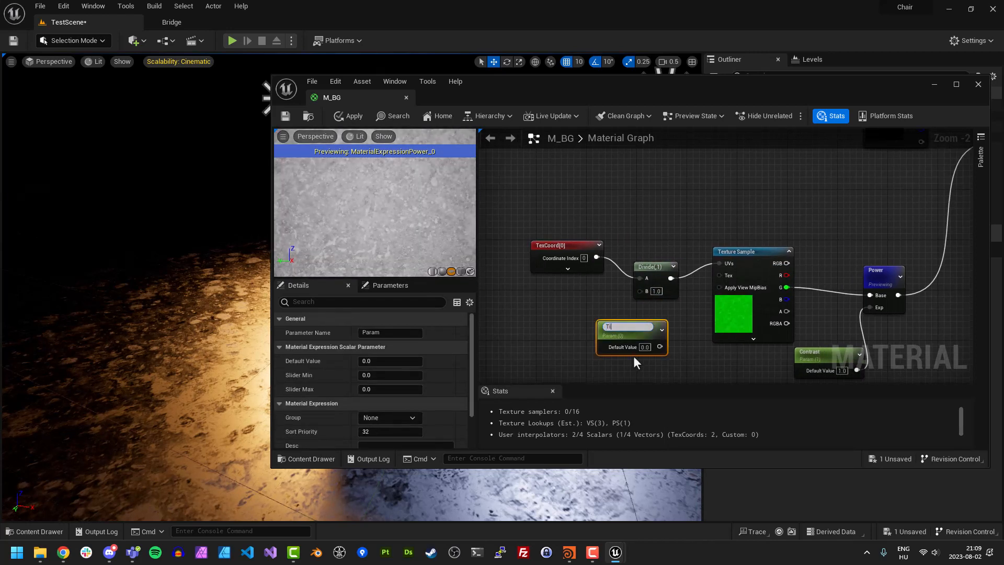
{"action": "type", "text": "ling"}
{"action": "key", "text": "Return"}
{"action": "left_click_drag", "start_coordinate": [659, 345], "coordinate": [640, 291]}
{"action": "left_click_drag", "start_coordinate": [634, 328], "coordinate": [589, 298]}
{"action": "left_click", "coordinate": [682, 358]}
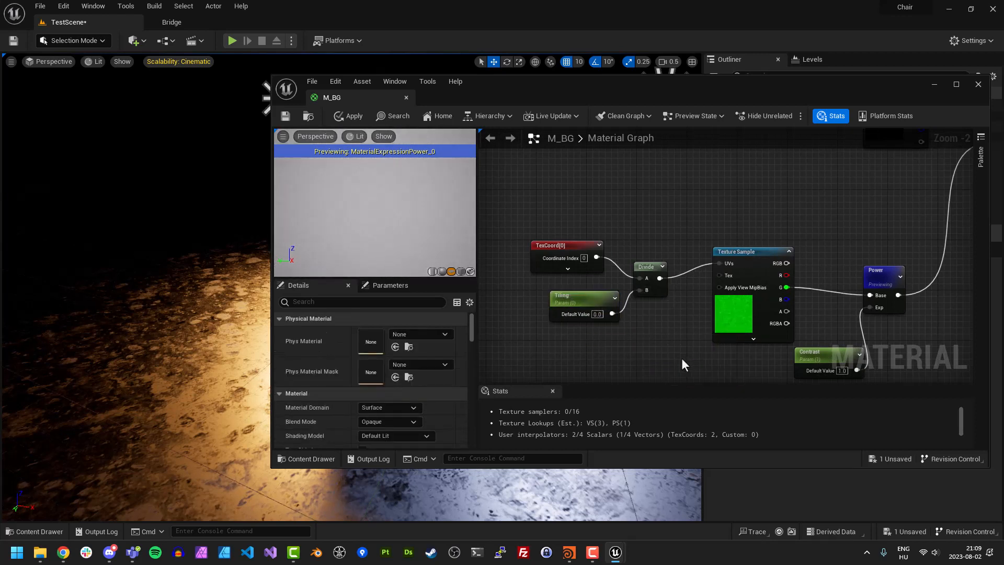
{"action": "left_click", "coordinate": [286, 116]}
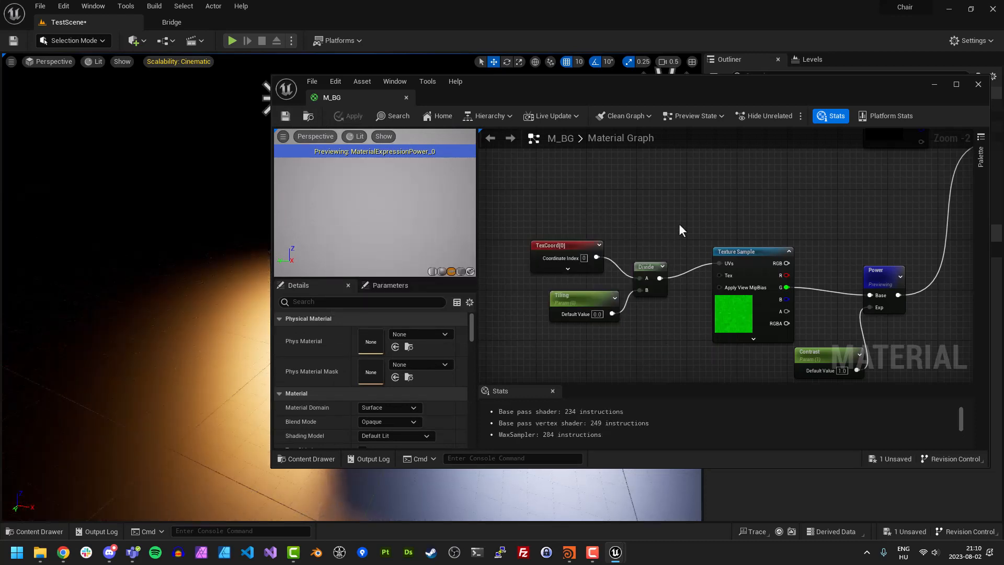
Set the Tiling parameter's default value to 1 and save the material again
{"action": "left_click", "coordinate": [600, 315]}
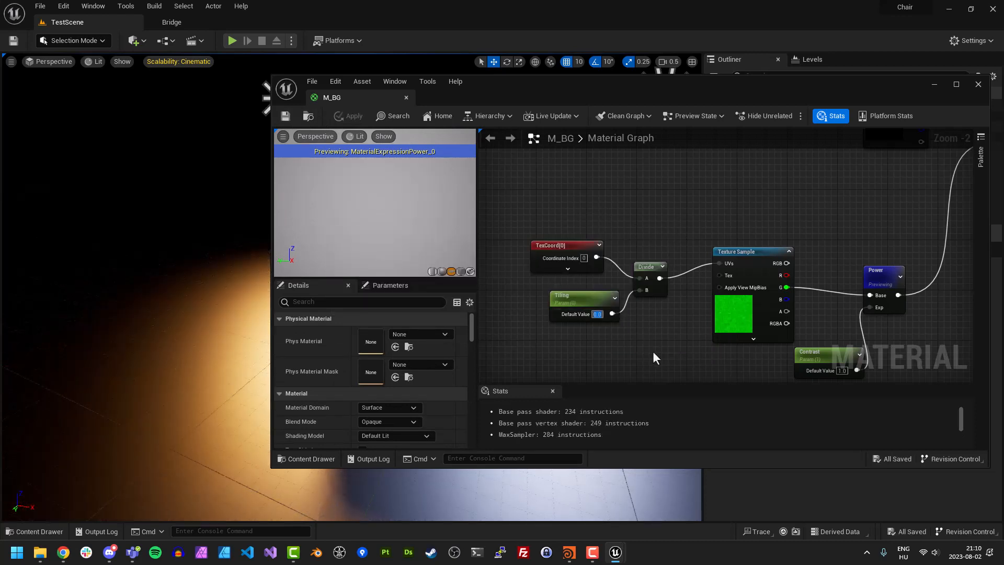
{"action": "type", "text": "1"}
{"action": "key", "text": "Return"}
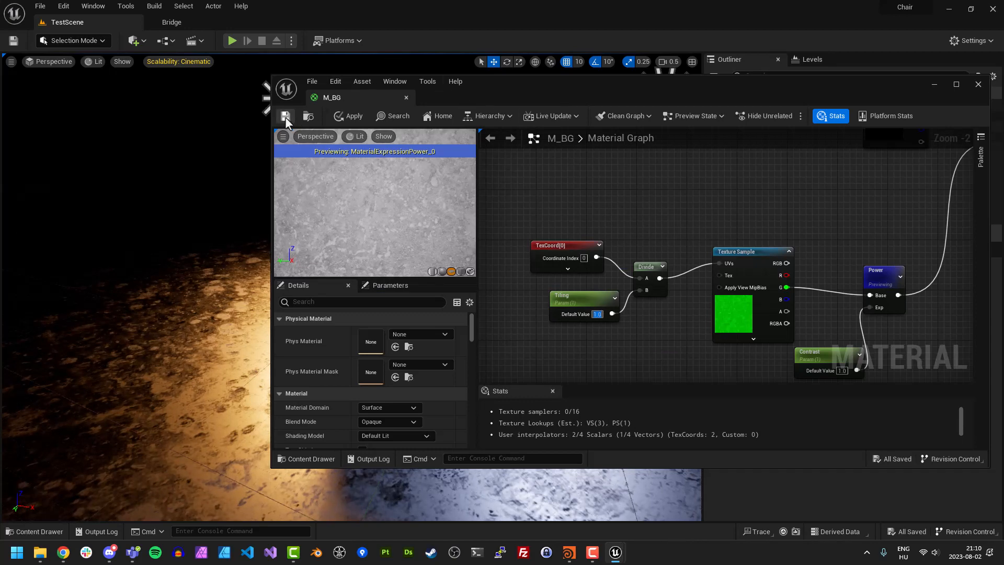
{"action": "left_click", "coordinate": [286, 118]}
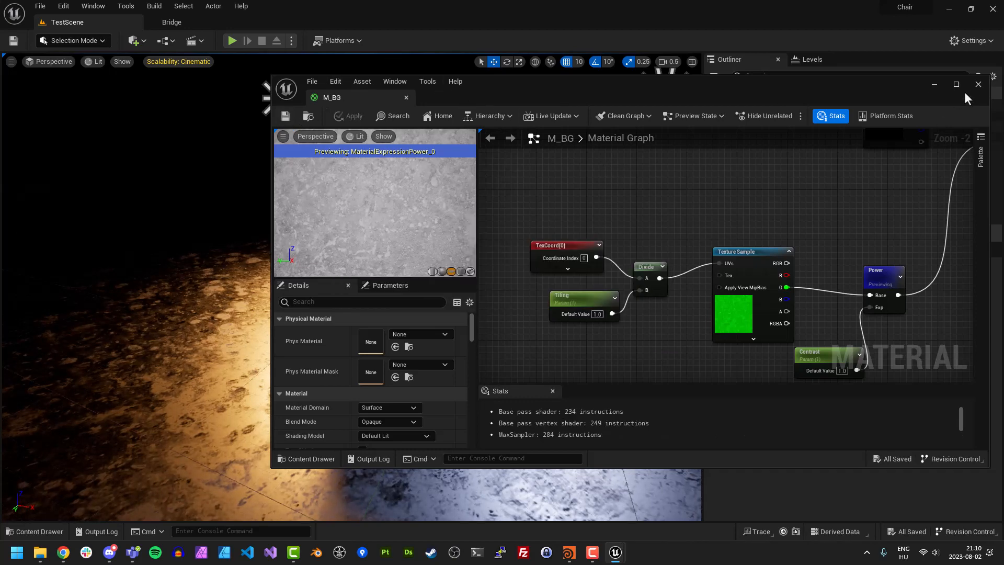
Close the M_BG material editor and frame the whole chair in the viewport in game view
{"action": "left_click", "coordinate": [978, 84]}
{"action": "key", "text": "s"}
{"action": "right_click_drag", "start_coordinate": [351, 287], "coordinate": [329, 275]}
{"action": "scroll", "coordinate": [349, 288], "scroll_direction": "up", "scroll_amount": 1}
{"action": "key", "text": "w"}
{"action": "key", "text": "g"}
{"action": "key", "text": "w"}
{"action": "right_click_drag", "start_coordinate": [435, 306], "coordinate": [432, 305]}
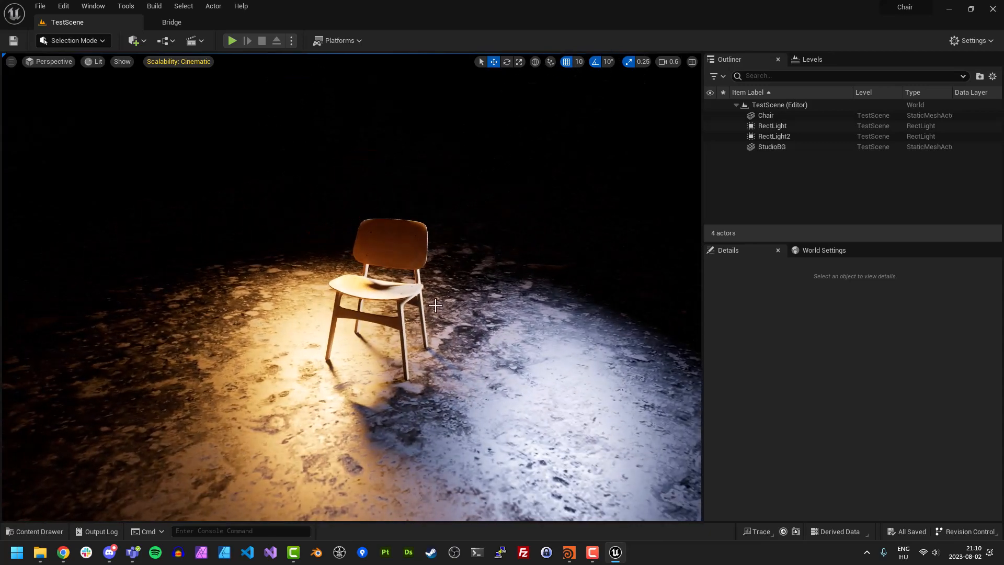
Open the M_BG_Inst material instance beside the chair view and enable its Tiling and Contrast overrides
{"action": "key", "text": "ctrl+space"}
{"action": "left_click", "coordinate": [513, 381]}
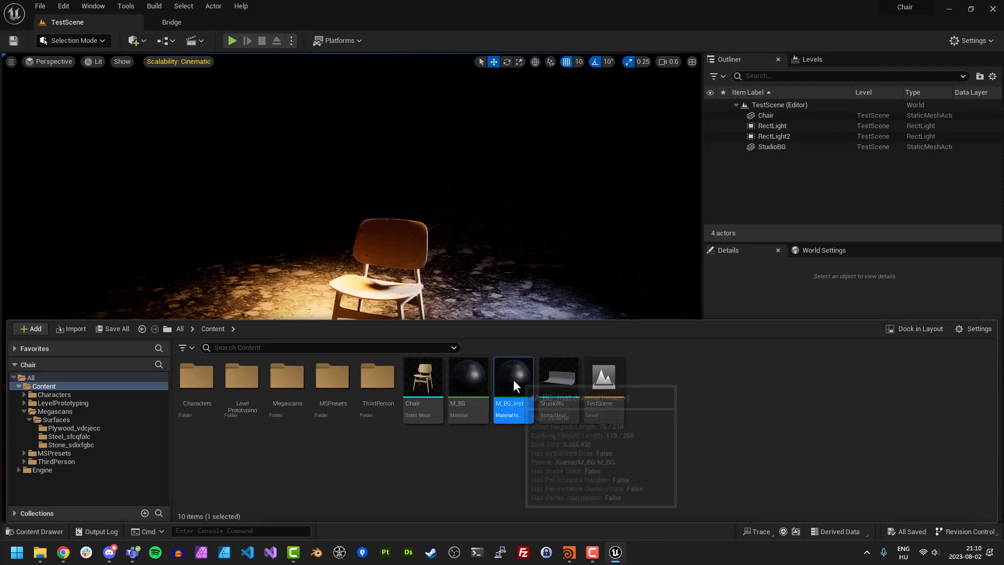
{"action": "double_click", "coordinate": [512, 381]}
{"action": "left_click_drag", "start_coordinate": [274, 81], "coordinate": [573, 83]}
{"action": "left_click", "coordinate": [782, 214]}
{"action": "left_click", "coordinate": [783, 201]}
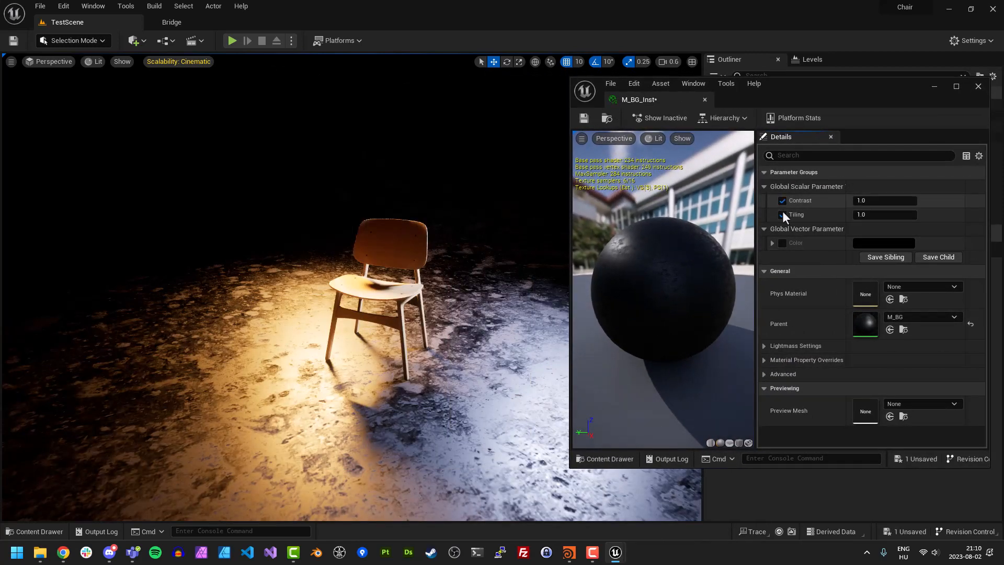
Tune the material instance's Contrast to 0.256 and its Tiling to about 1.398
{"action": "left_click_drag", "start_coordinate": [869, 216], "coordinate": [830, 202]}
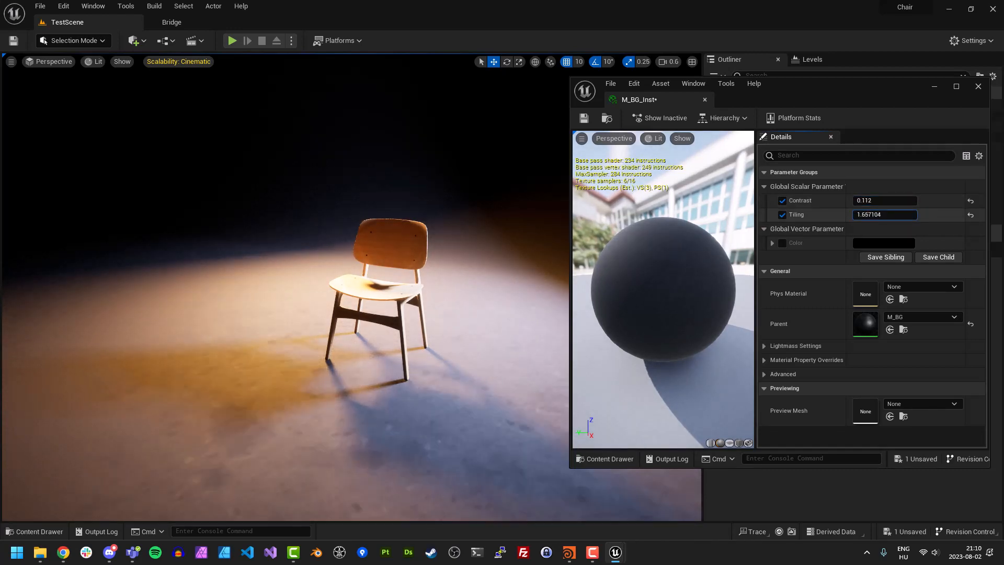
{"action": "mouse_move", "coordinate": [876, 214]}
{"action": "left_mouse_down"}
{"action": "mouse_move", "coordinate": [865, 214]}
{"action": "mouse_move", "coordinate": [887, 202]}
{"action": "mouse_move", "coordinate": [871, 202]}
{"action": "left_mouse_up"}
Enable the instance's Color override and change the backdrop color to a dark grey
{"action": "left_click", "coordinate": [782, 243]}
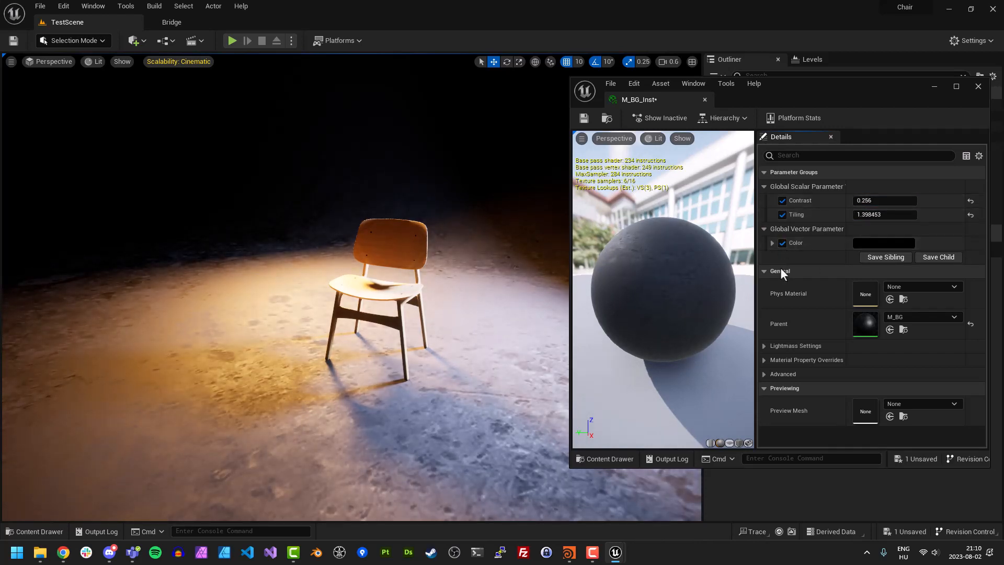
{"action": "left_click", "coordinate": [868, 243]}
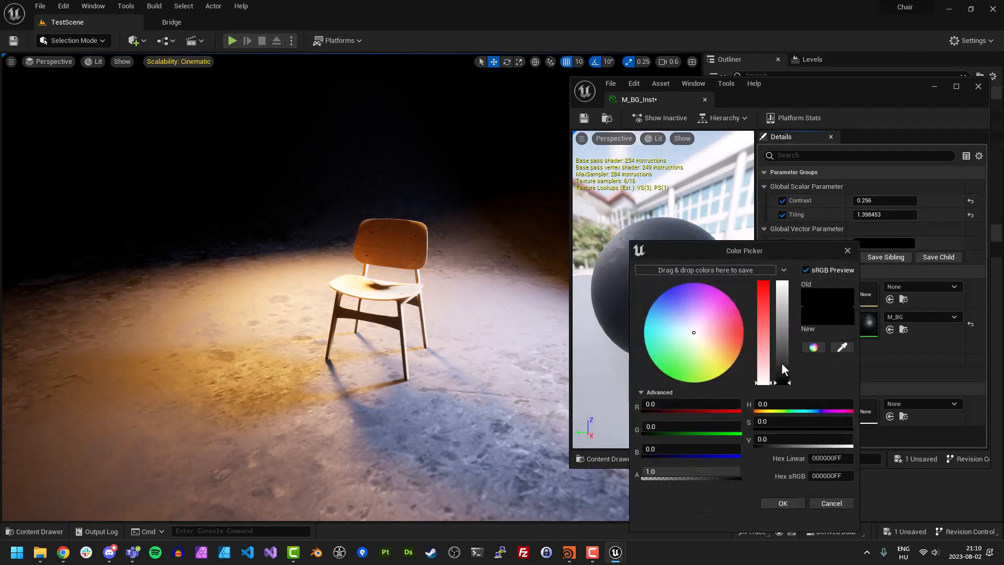
{"action": "mouse_move", "coordinate": [781, 362]}
{"action": "left_mouse_down"}
{"action": "mouse_move", "coordinate": [779, 341]}
{"action": "mouse_move", "coordinate": [779, 375]}
{"action": "mouse_move", "coordinate": [767, 386]}
{"action": "mouse_move", "coordinate": [772, 378]}
{"action": "left_mouse_up"}
{"action": "left_click", "coordinate": [783, 503]}
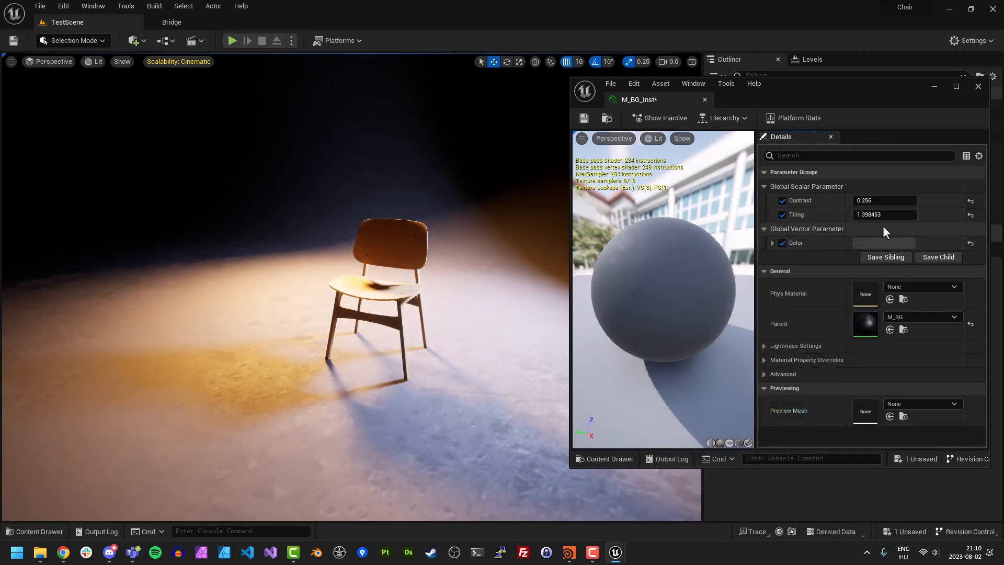
Set the backdrop material instance's Color to black and its Tiling to about 0.179
{"action": "left_click", "coordinate": [863, 244]}
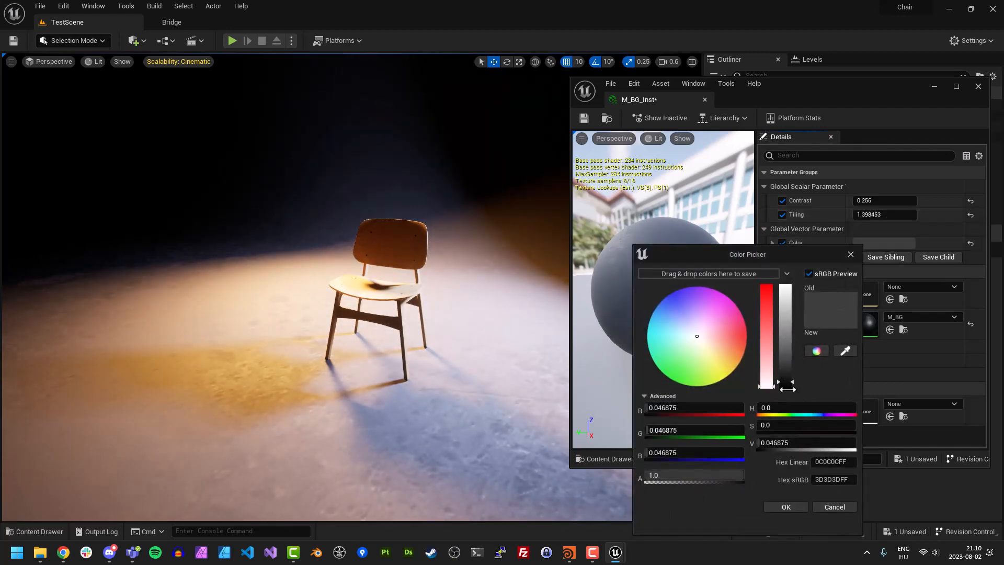
{"action": "left_click_drag", "start_coordinate": [781, 383], "coordinate": [782, 387]}
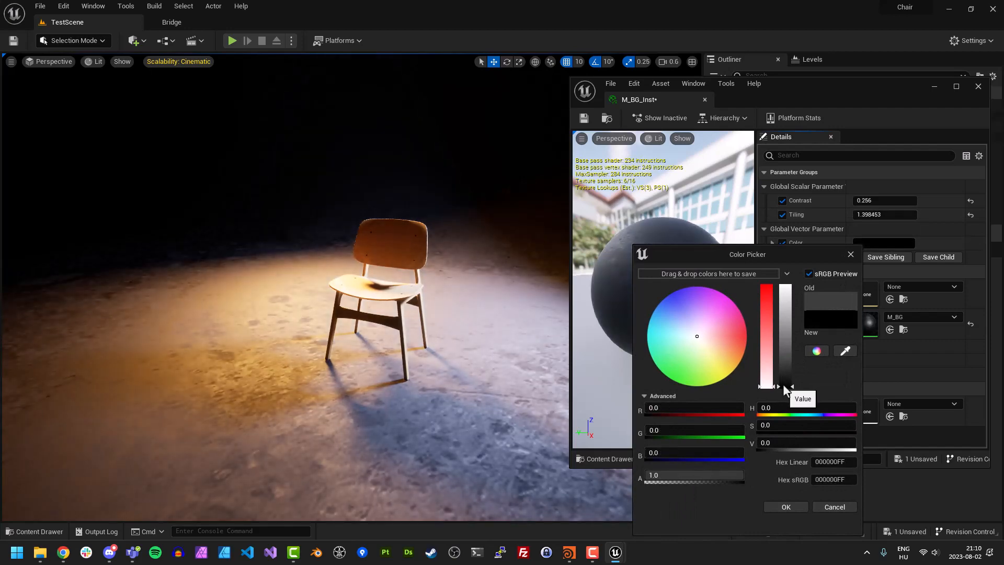
{"action": "left_click", "coordinate": [851, 254]}
{"action": "mouse_move", "coordinate": [863, 215]}
{"action": "left_mouse_down"}
{"action": "mouse_move", "coordinate": [920, 215]}
{"action": "mouse_move", "coordinate": [879, 214]}
{"action": "left_mouse_up"}
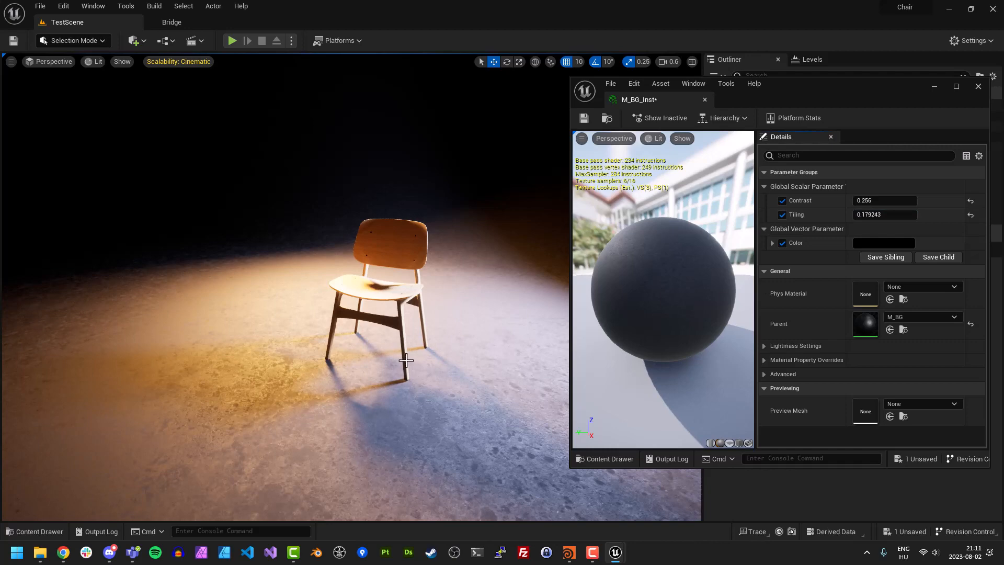
Check the backdrop texture with a closer view of the chair, save the M_BG_Inst material instance and close its editor
{"action": "scroll", "coordinate": [406, 360], "scroll_direction": "down", "scroll_amount": 4}
{"action": "right_click_drag", "start_coordinate": [407, 360], "coordinate": [431, 360]}
{"action": "key", "text": "w"}
{"action": "left_click", "coordinate": [583, 118]}
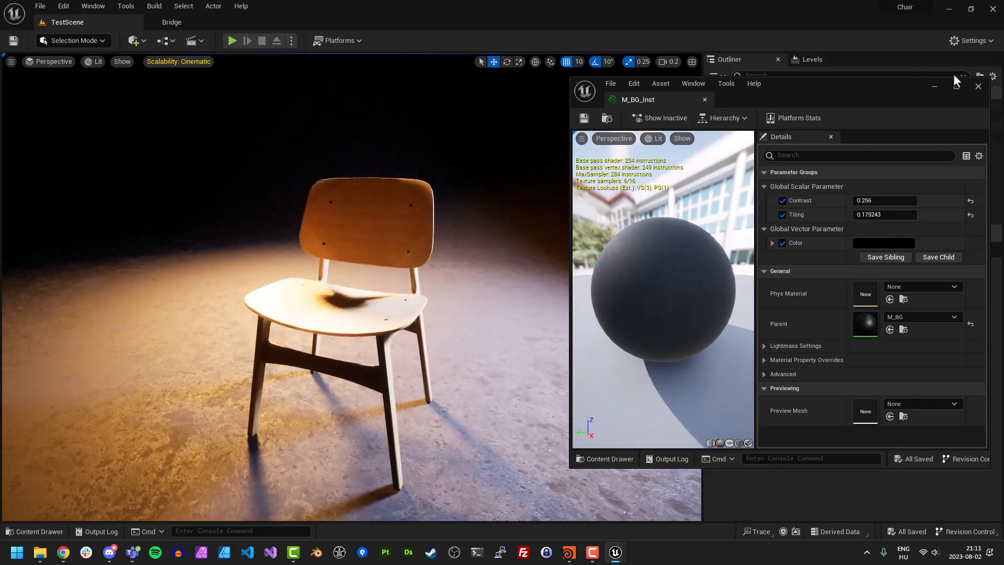
{"action": "left_click", "coordinate": [979, 88]}
Examine the chair and the darkened backdrop from several angles and distances in the level viewport
{"action": "key", "text": "a"}
{"action": "right_click_drag", "start_coordinate": [527, 281], "coordinate": [528, 251]}
{"action": "scroll", "coordinate": [526, 280], "scroll_direction": "up", "scroll_amount": 2}
{"action": "key", "text": "w"}
{"action": "scroll", "coordinate": [526, 280], "scroll_direction": "up", "scroll_amount": 1}
{"action": "key", "text": "d"}
{"action": "key", "text": "s"}
{"action": "key", "text": "a"}
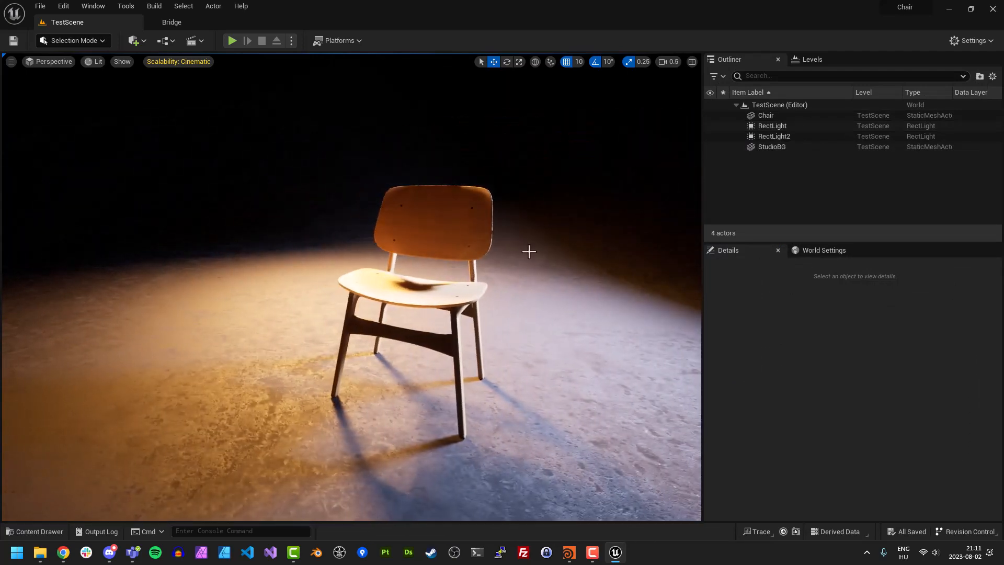
{"action": "right_click_drag", "start_coordinate": [516, 293], "coordinate": [478, 290]}
{"action": "key", "text": "d"}
{"action": "scroll", "coordinate": [516, 293], "scroll_direction": "up", "scroll_amount": 2}
{"action": "key", "text": "w"}
{"action": "key", "text": "a"}
{"action": "key", "text": "w"}
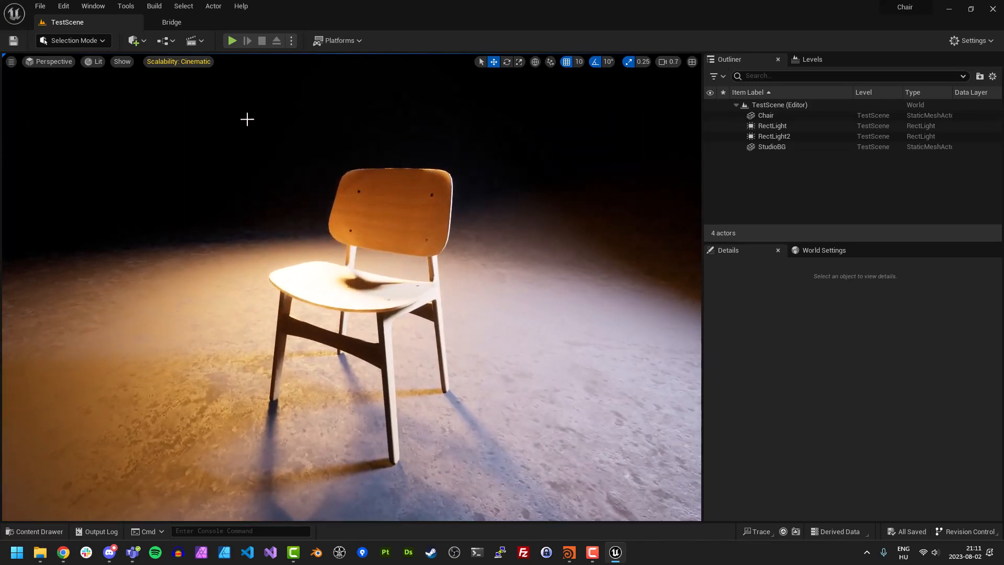
Add a Cine Camera Actor to the scene and pilot it in the viewport
{"action": "left_click", "coordinate": [134, 41]}
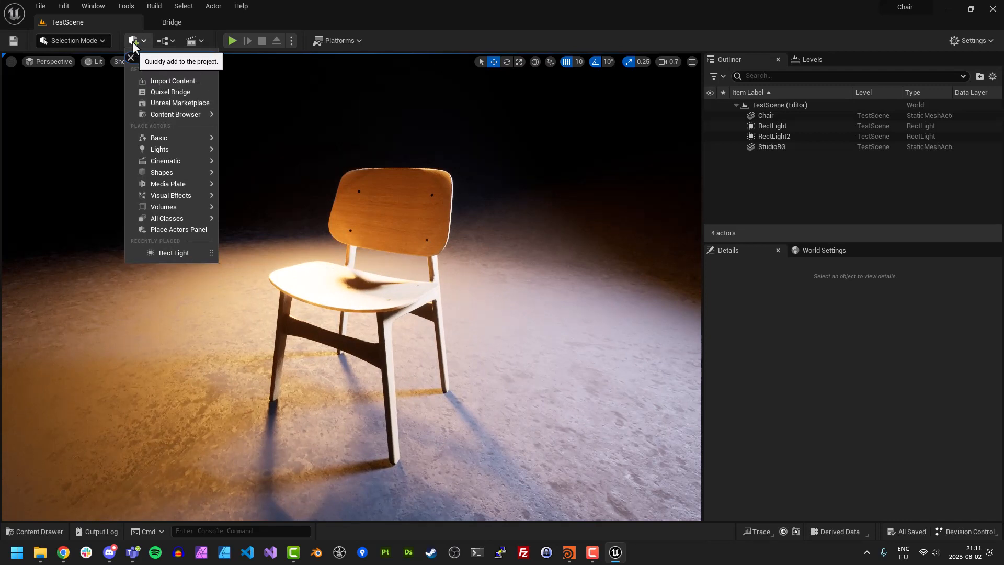
{"action": "type", "text": "cine"}
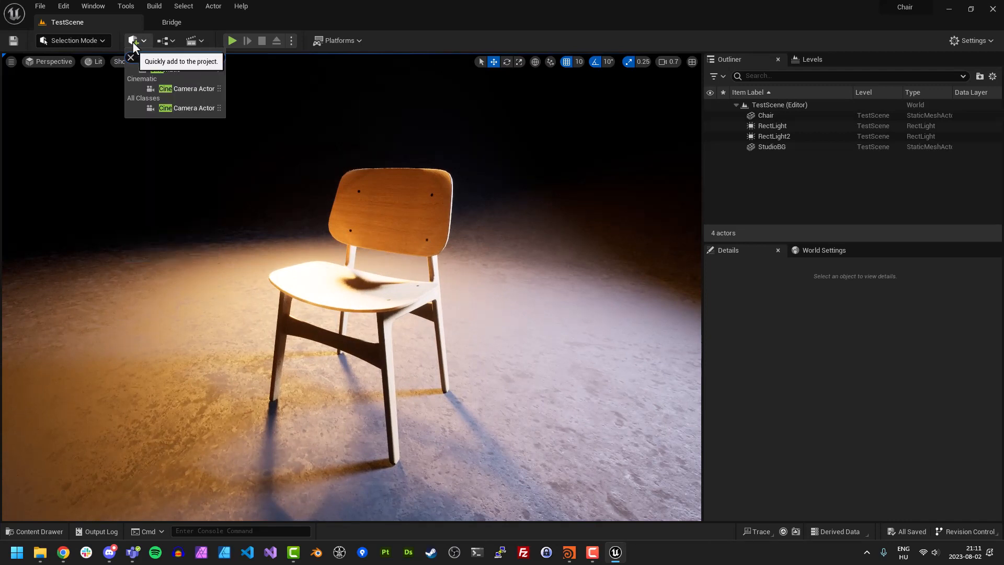
{"action": "left_click", "coordinate": [170, 88]}
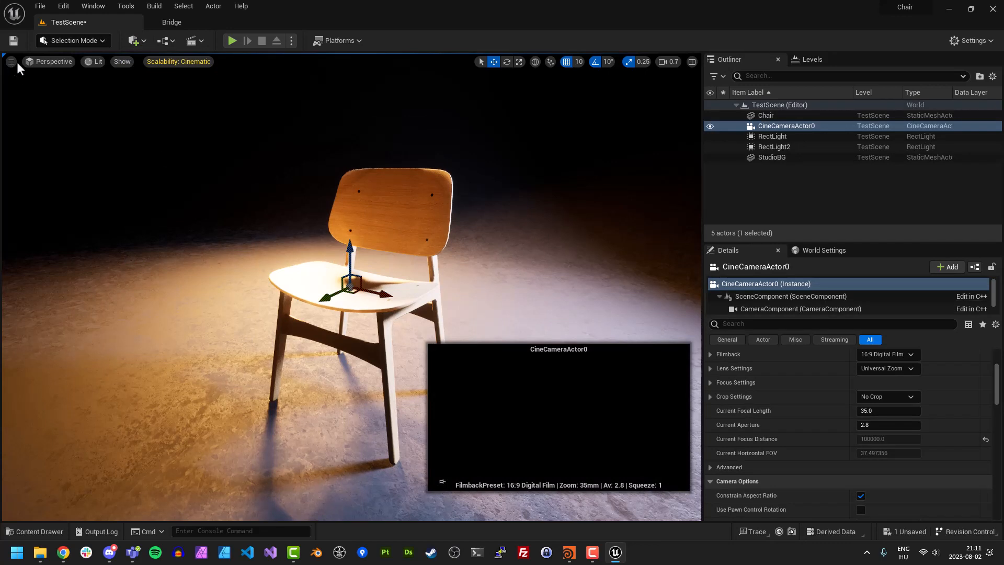
{"action": "left_click", "coordinate": [40, 64]}
{"action": "left_click", "coordinate": [67, 176]}
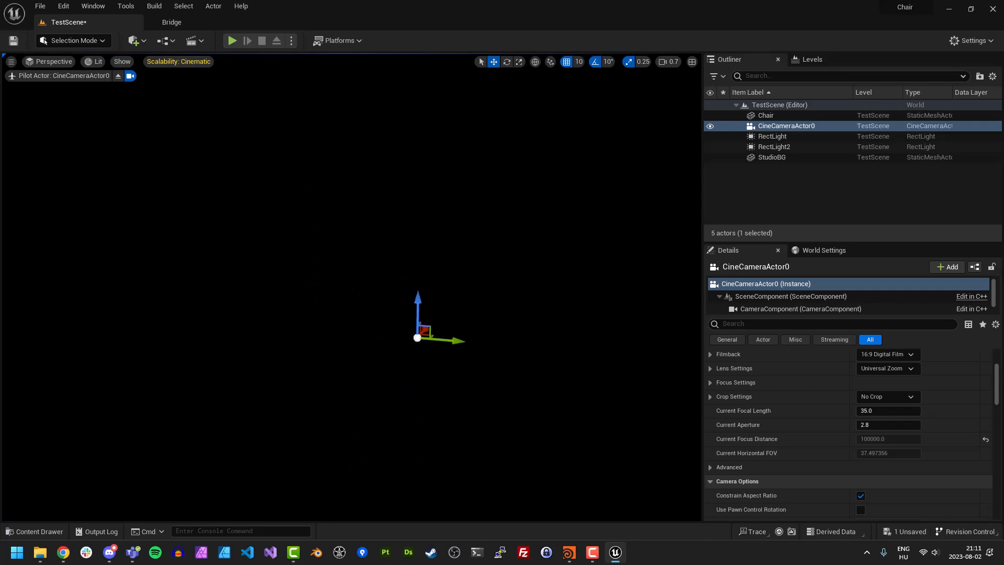
Fly the piloted cine camera back until the whole chair is framed in its view
{"action": "left_click", "coordinate": [764, 187]}
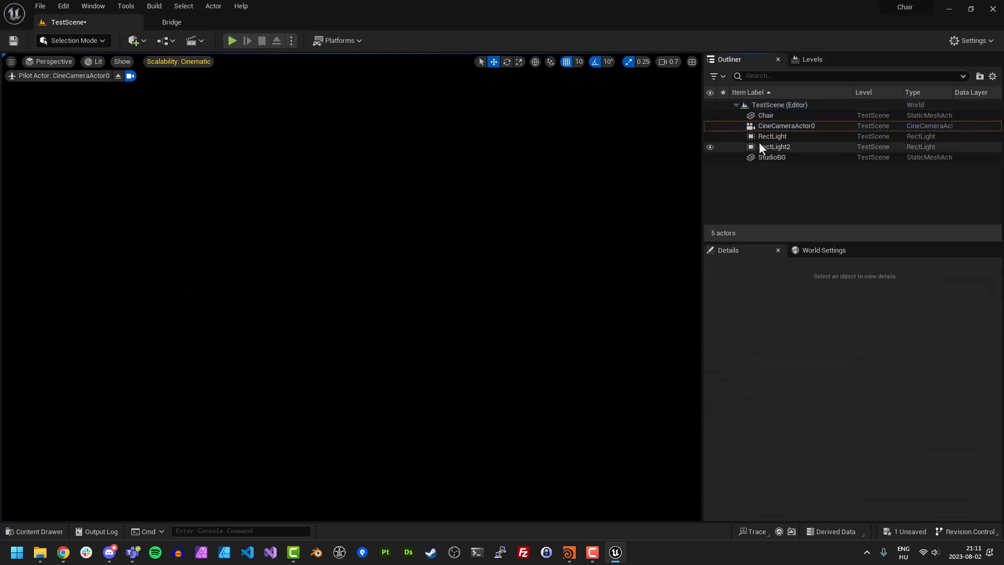
{"action": "left_click", "coordinate": [762, 128]}
{"action": "right_click_drag", "start_coordinate": [523, 235], "coordinate": [502, 235]}
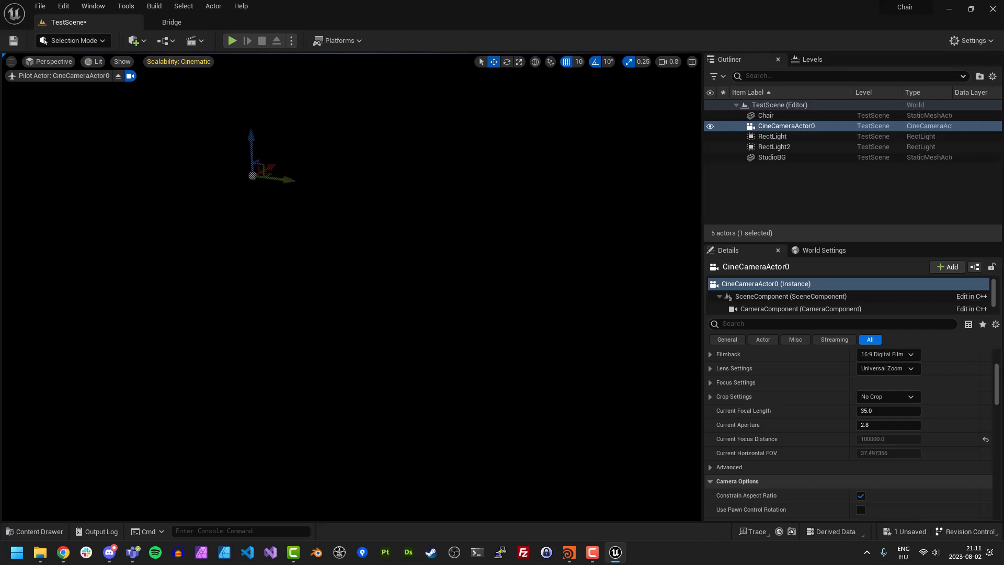
{"action": "scroll", "coordinate": [351, 288], "scroll_direction": "up", "scroll_amount": 1}
{"action": "right_click_drag", "start_coordinate": [502, 235], "coordinate": [518, 300]}
{"action": "scroll", "coordinate": [351, 288], "scroll_direction": "down", "scroll_amount": 2}
{"action": "scroll", "coordinate": [351, 287], "scroll_direction": "down", "scroll_amount": 4}
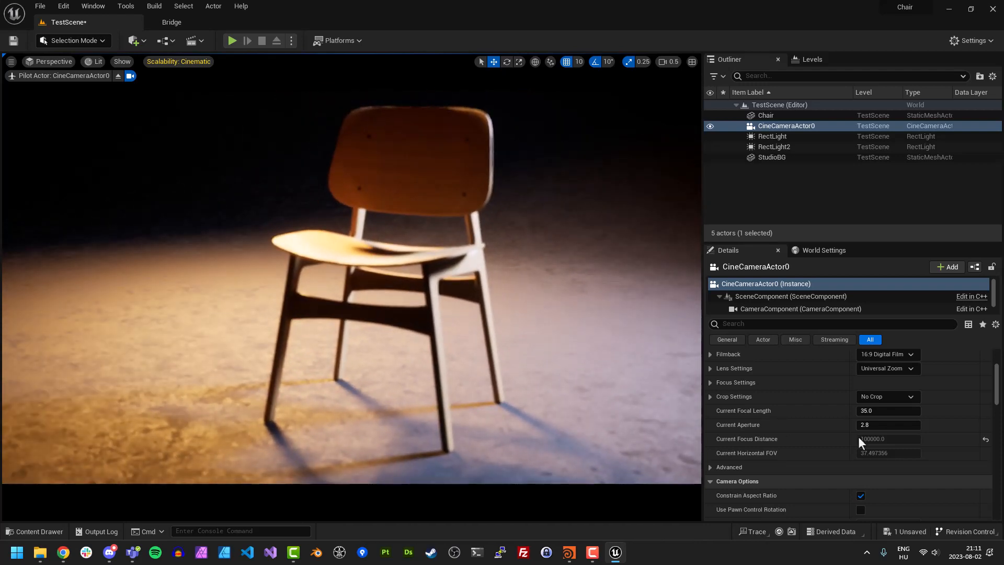
Turn on the camera's debug focus plane and sample the manual focus distance from the chair's seat
{"action": "left_click", "coordinate": [710, 382]}
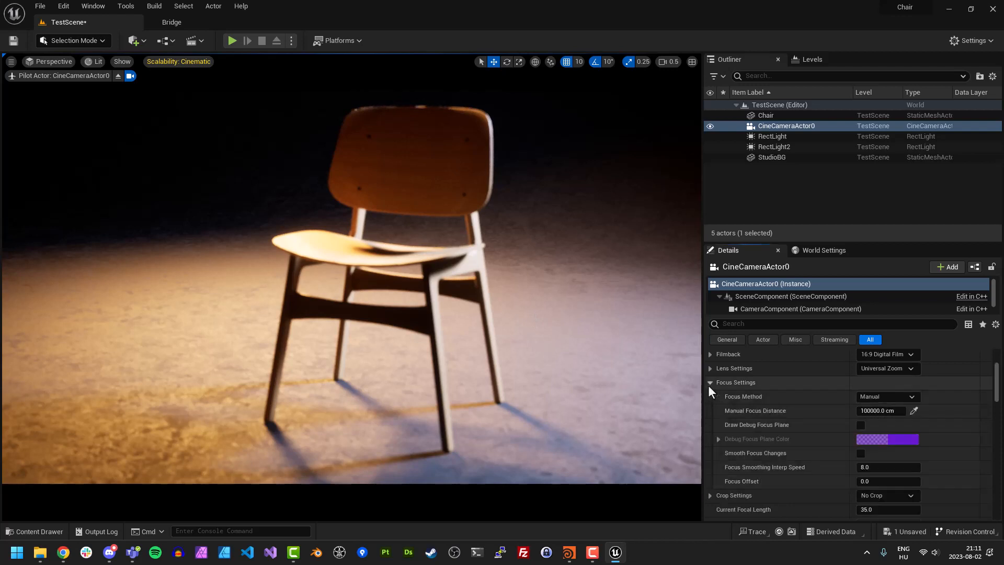
{"action": "left_click", "coordinate": [860, 424]}
{"action": "left_click", "coordinate": [914, 411]}
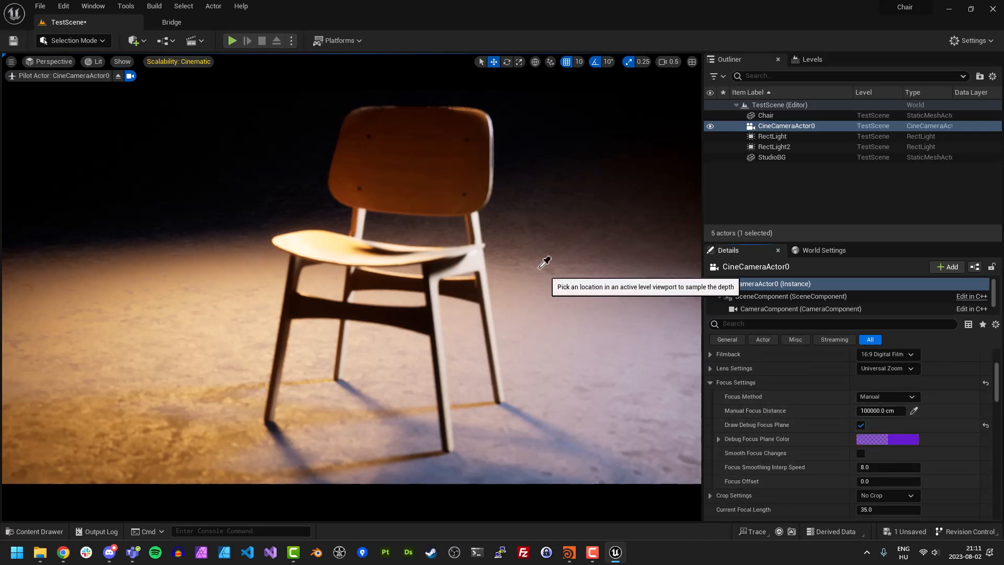
{"action": "left_click", "coordinate": [415, 249]}
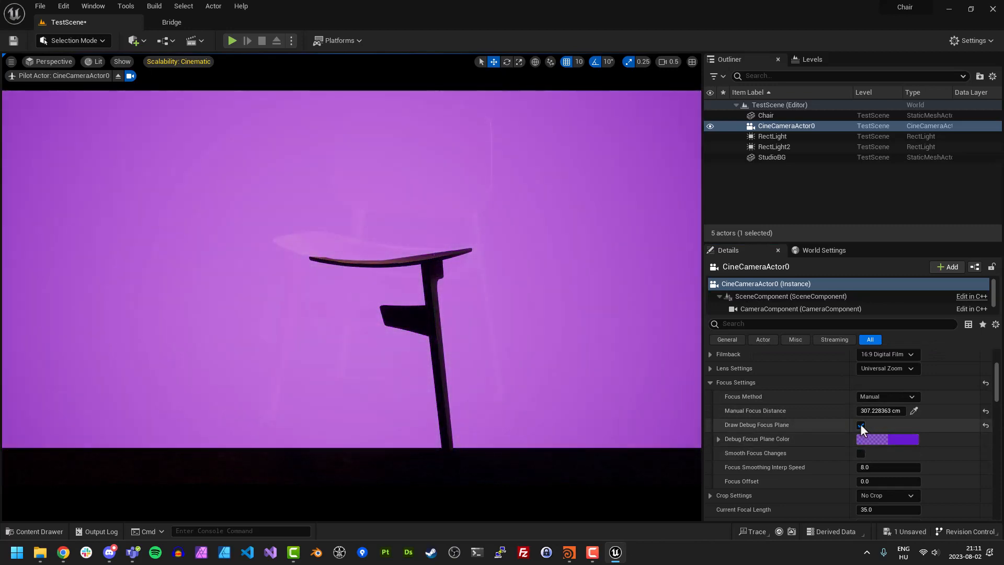
Adjust the camera's Manual Focus Distance to about 315.15 cm using the debug focus plane, and turn the plane off
{"action": "left_click", "coordinate": [860, 425]}
{"action": "left_click", "coordinate": [860, 424]}
{"action": "mouse_move", "coordinate": [879, 411]}
{"action": "left_mouse_down"}
{"action": "mouse_move", "coordinate": [894, 411]}
{"action": "mouse_move", "coordinate": [881, 410]}
{"action": "left_mouse_up"}
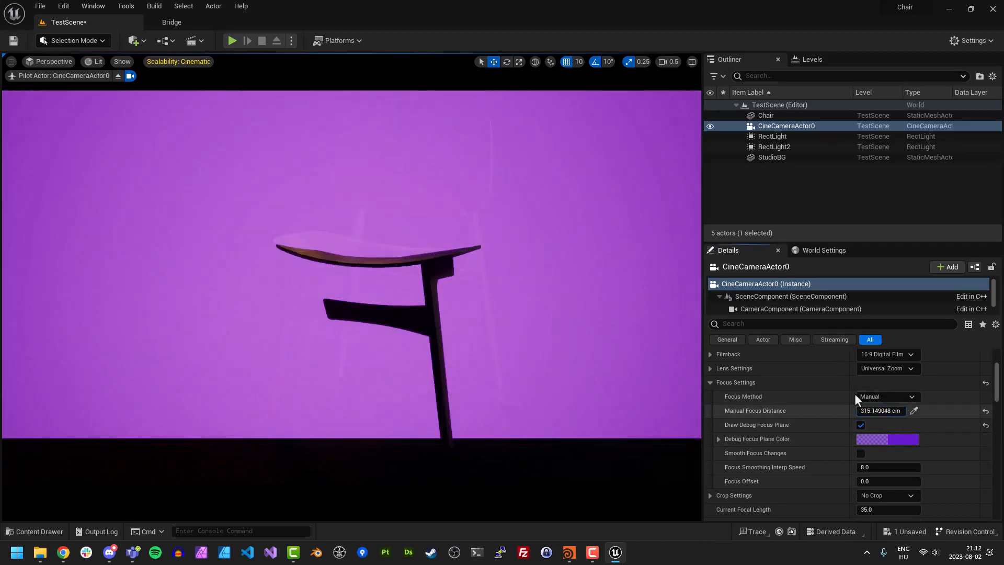
{"action": "left_click", "coordinate": [861, 424]}
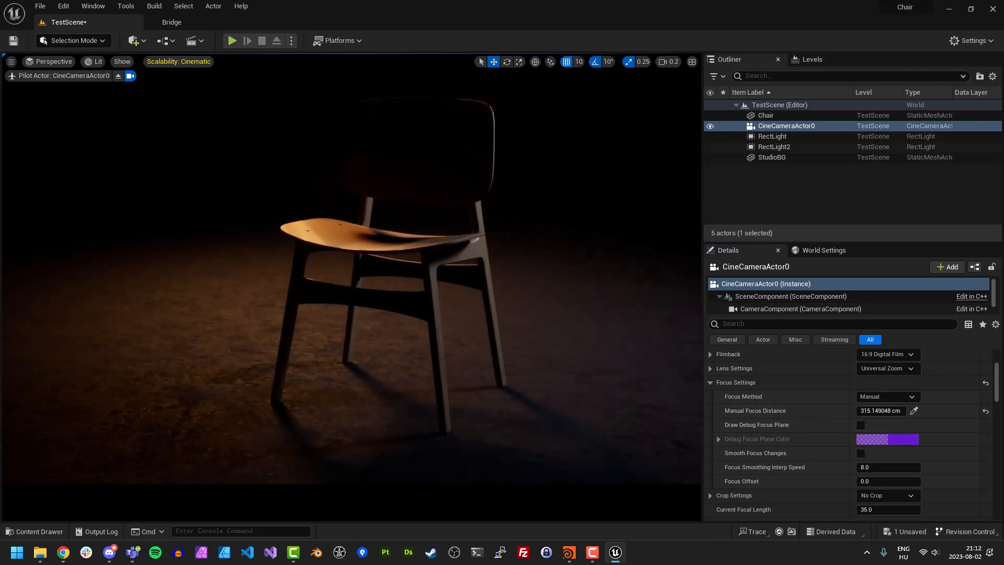
Slightly reframe the chair through the cine camera, clear the selection and save the level
{"action": "mouse_move", "coordinate": [351, 287]}
{"action": "right_mouse_down"}
{"action": "mouse_move", "coordinate": [386, 272]}
{"action": "mouse_move", "coordinate": [350, 290]}
{"action": "right_mouse_up"}
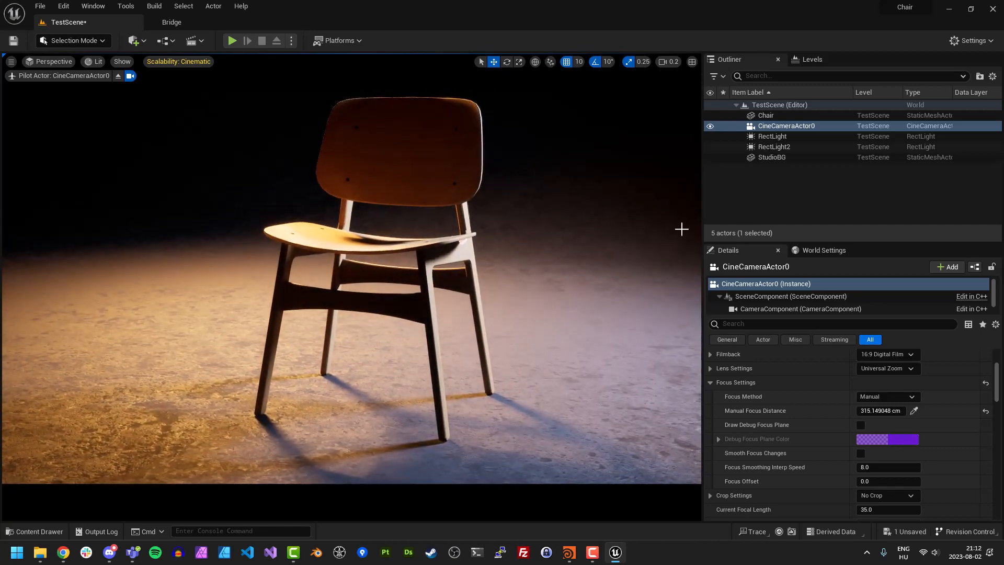
{"action": "left_click", "coordinate": [782, 205]}
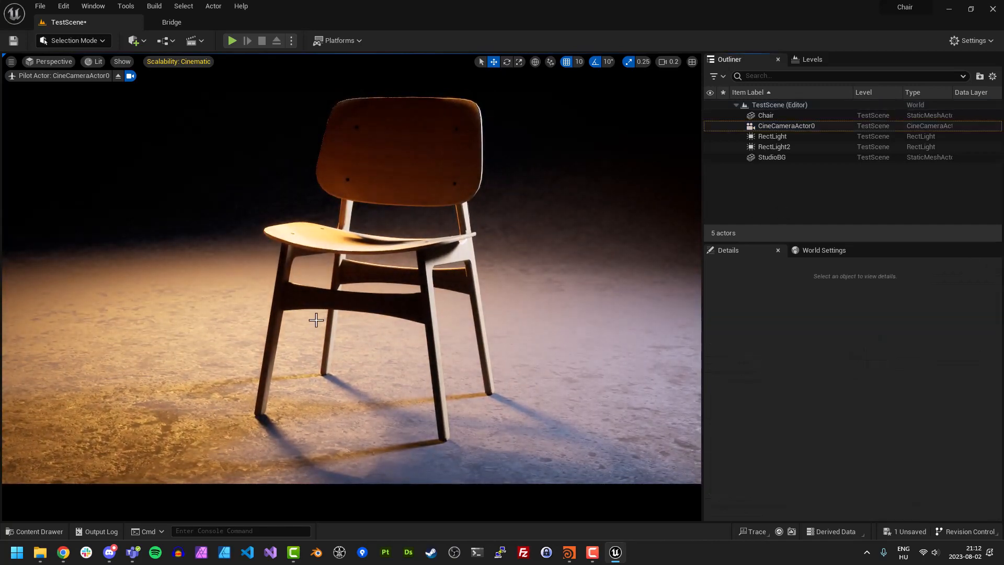
{"action": "left_click", "coordinate": [15, 43]}
Refine the cine camera's composition with the chair off-centre, checking it in the fullscreen viewport before restoring the editor layout
{"action": "scroll", "coordinate": [440, 272], "scroll_direction": "down", "scroll_amount": 2}
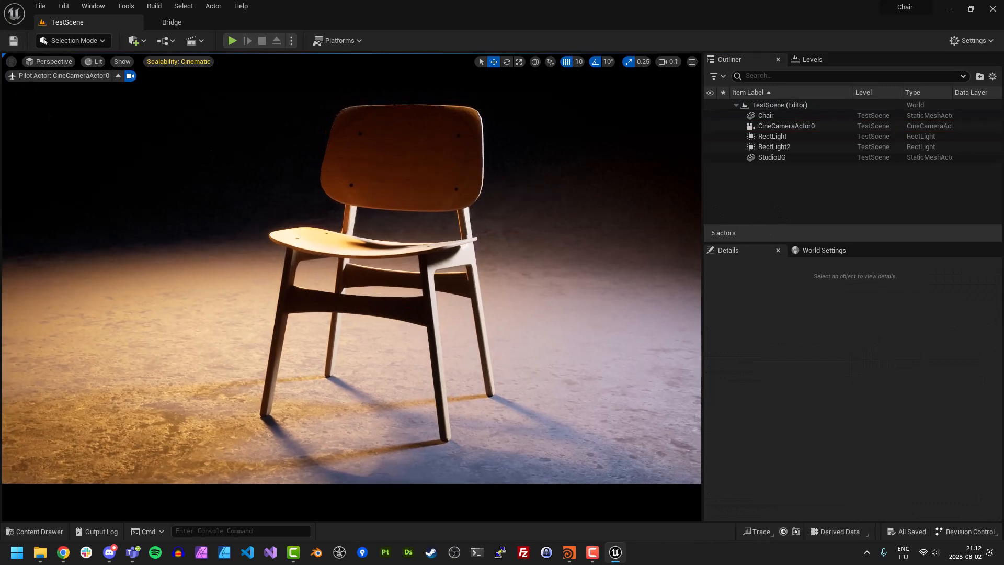
{"action": "right_click_drag", "start_coordinate": [440, 273], "coordinate": [471, 269]}
{"action": "key", "text": "F11"}
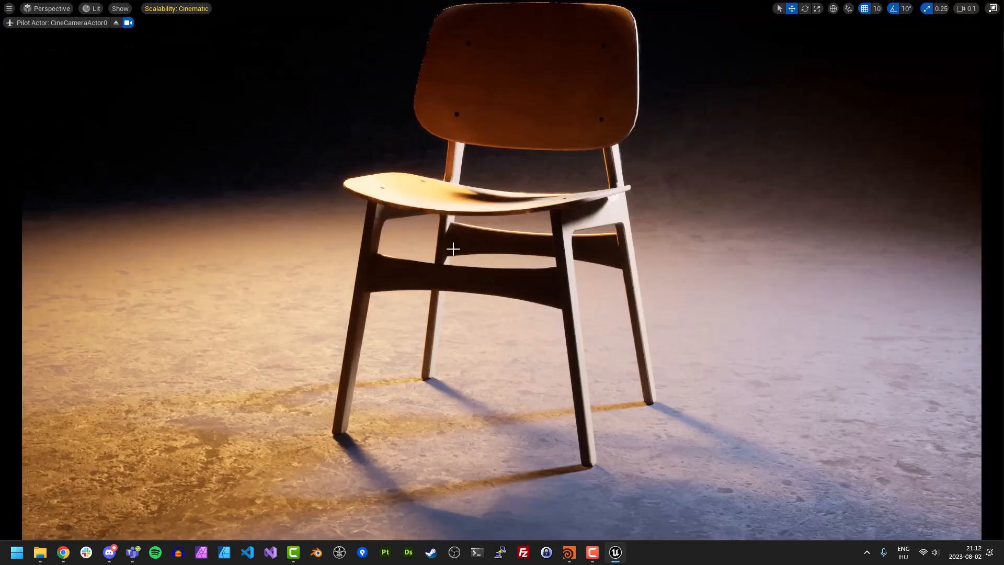
{"action": "scroll", "coordinate": [502, 282], "scroll_direction": "up", "scroll_amount": 5}
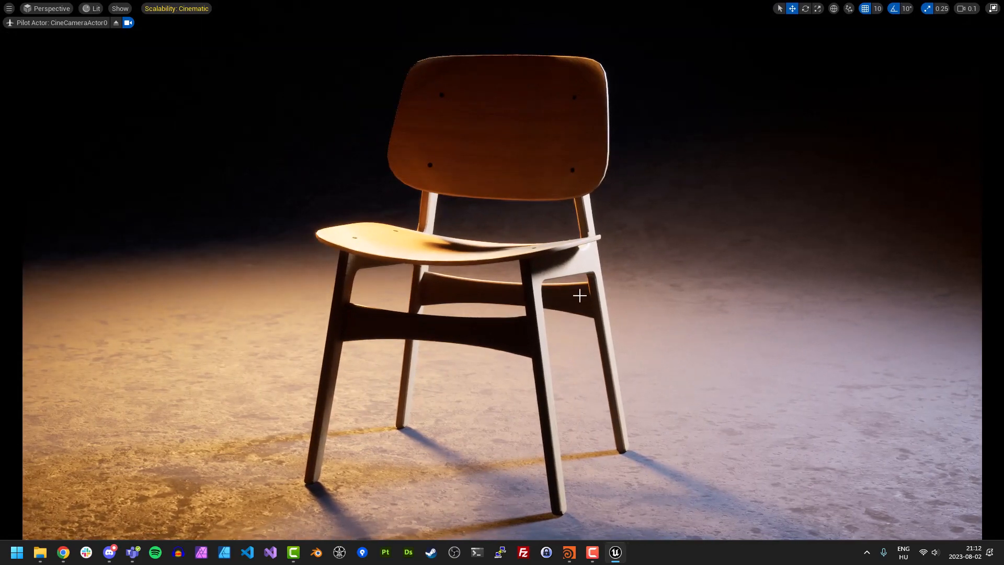
{"action": "mouse_move", "coordinate": [580, 296]}
{"action": "right_mouse_down"}
{"action": "mouse_move", "coordinate": [599, 305]}
{"action": "mouse_move", "coordinate": [597, 285]}
{"action": "mouse_move", "coordinate": [601, 321]}
{"action": "mouse_move", "coordinate": [586, 294]}
{"action": "right_mouse_up"}
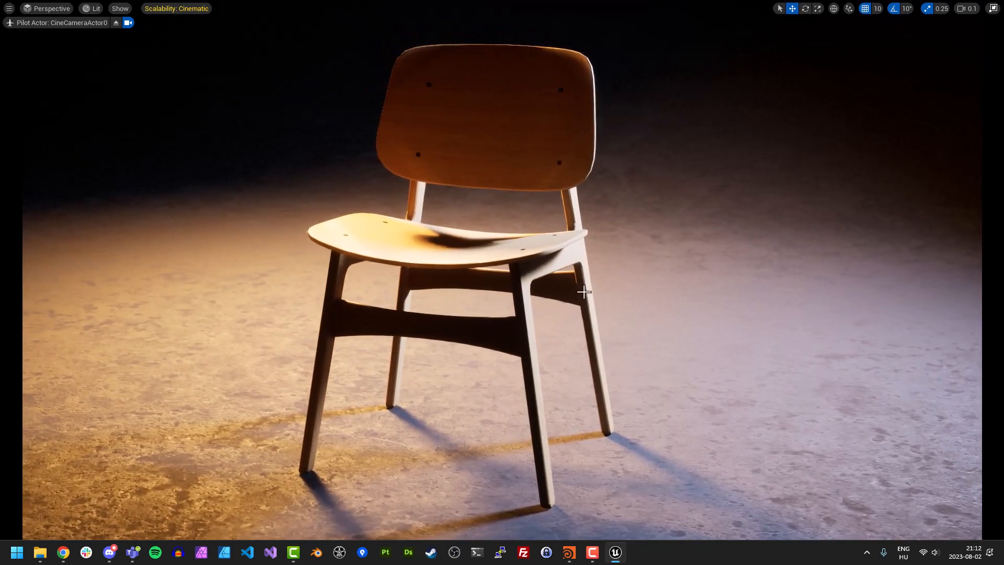
{"action": "key", "text": "F11"}
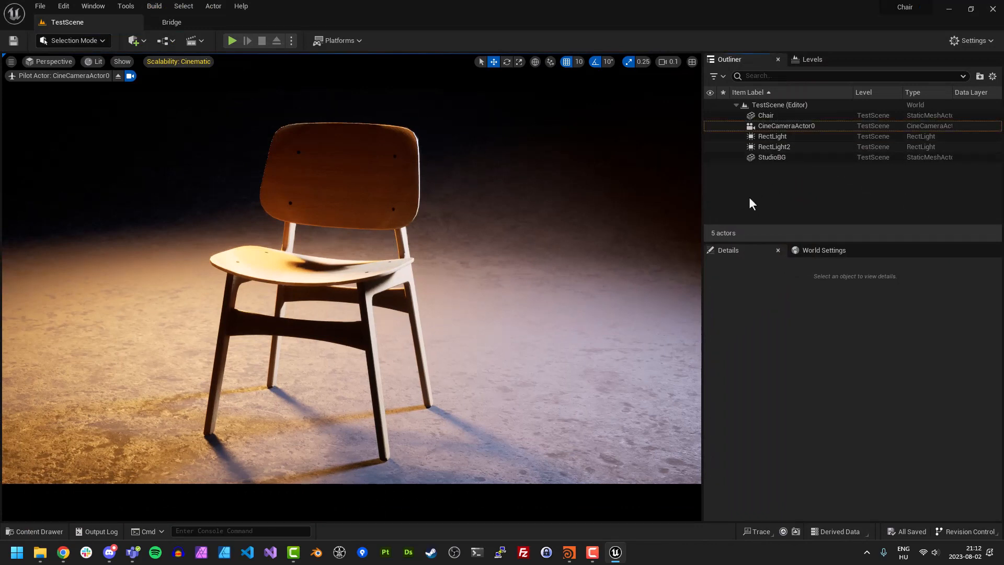
Select the cine camera, check its lens settings and set its Current Aperture to 1.2
{"action": "left_click", "coordinate": [771, 125]}
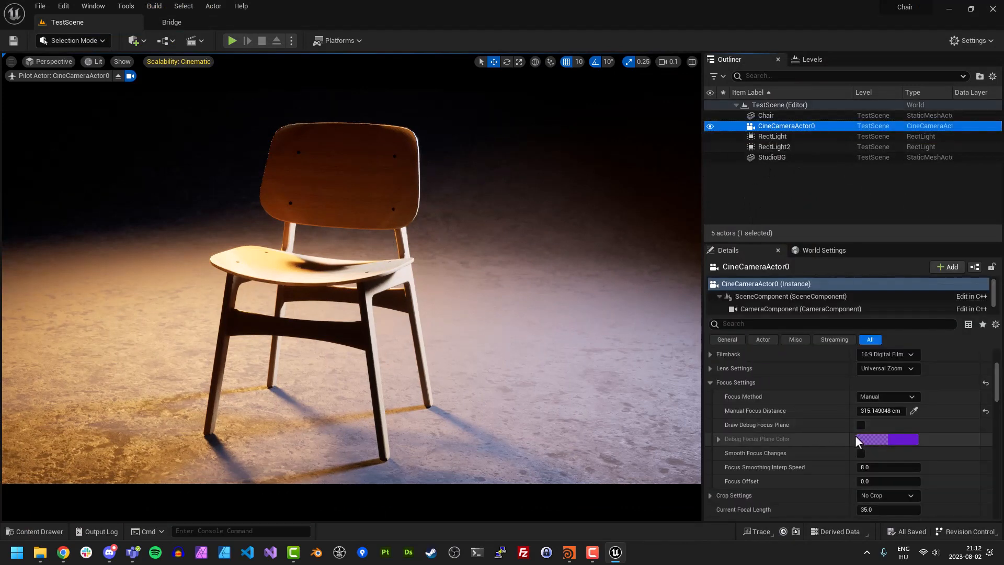
{"action": "left_click", "coordinate": [711, 368]}
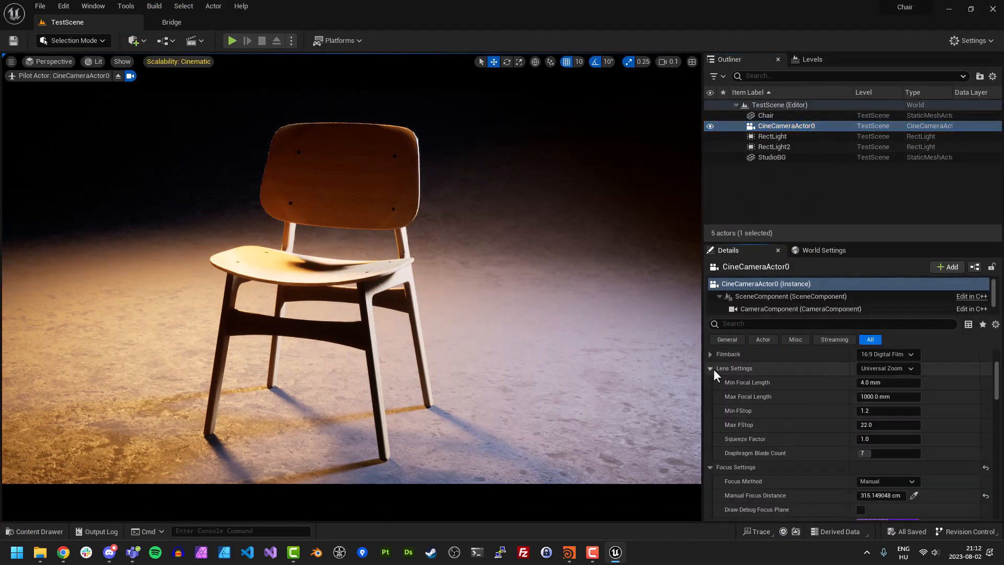
{"action": "left_click", "coordinate": [711, 369]}
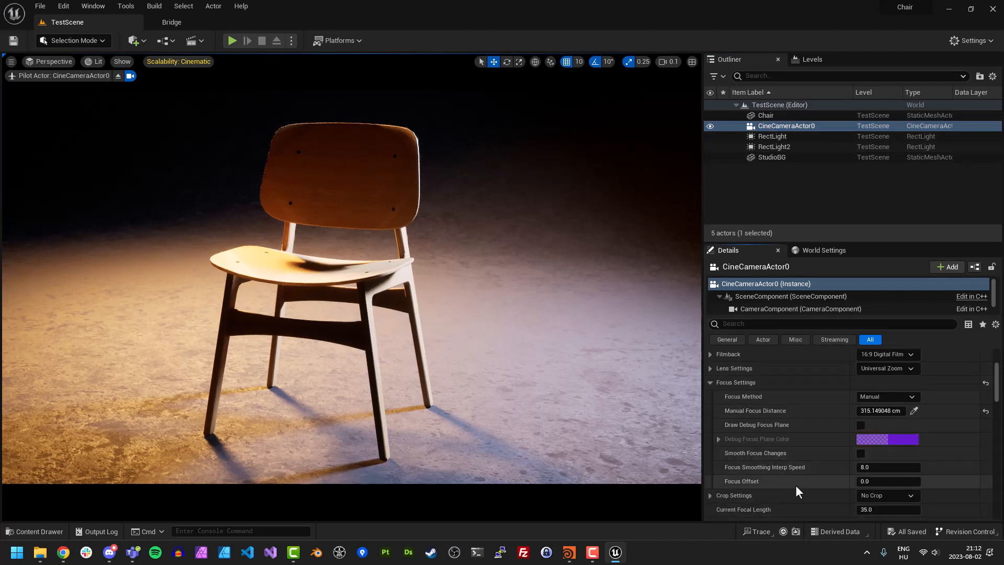
{"action": "scroll", "coordinate": [858, 494], "scroll_direction": "down", "scroll_amount": 2}
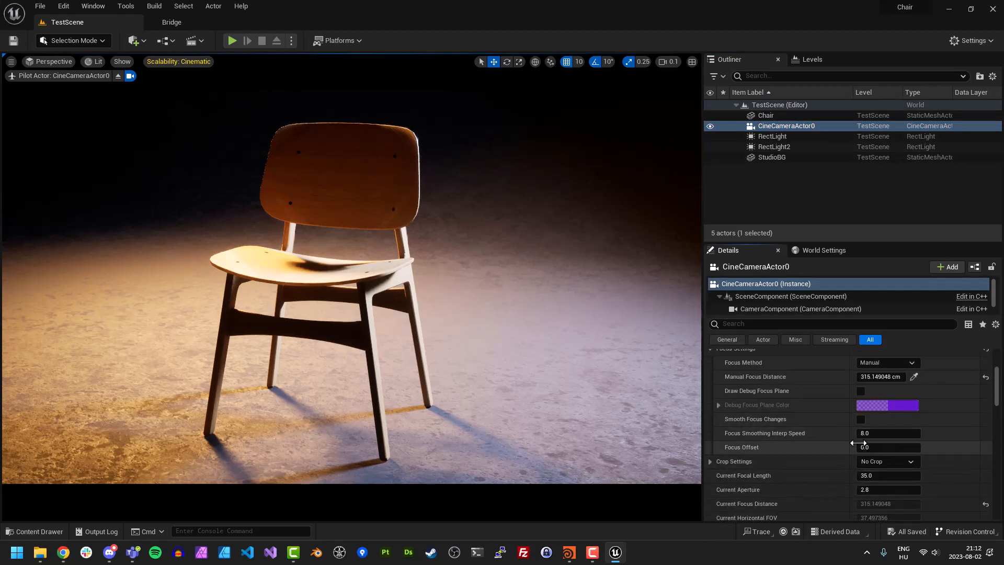
{"action": "scroll", "coordinate": [808, 414], "scroll_direction": "down", "scroll_amount": 3}
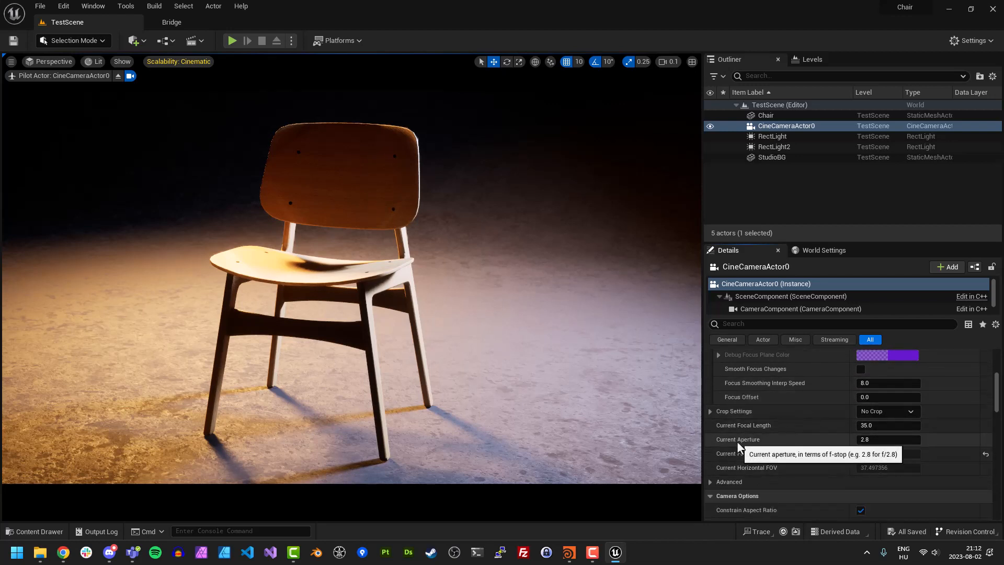
{"action": "left_click", "coordinate": [872, 443]}
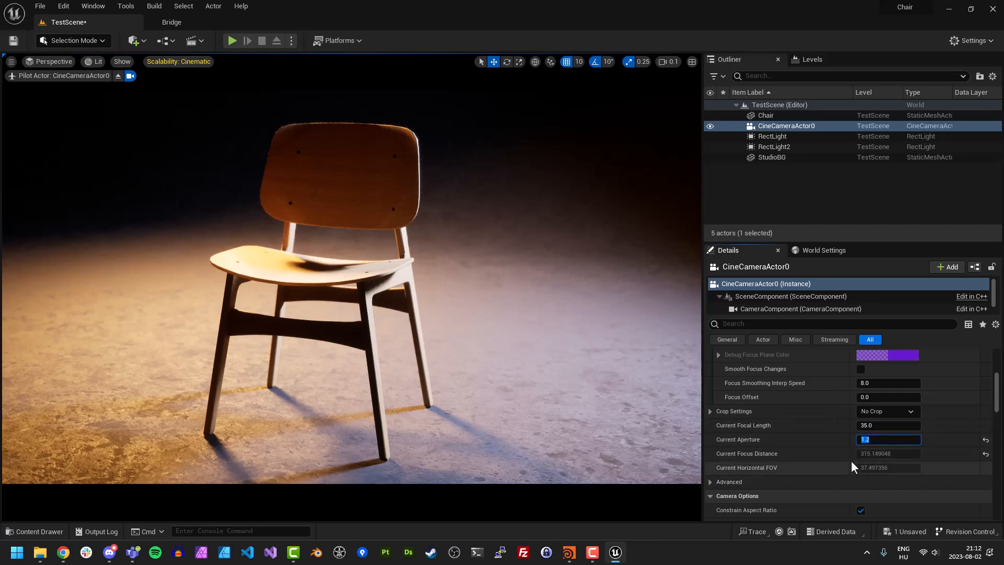
Lower the camera lens's Min FStop, set the Current Aperture to 0.5 and slightly adjust the camera's framing
{"action": "scroll", "coordinate": [816, 449], "scroll_direction": "up", "scroll_amount": 4}
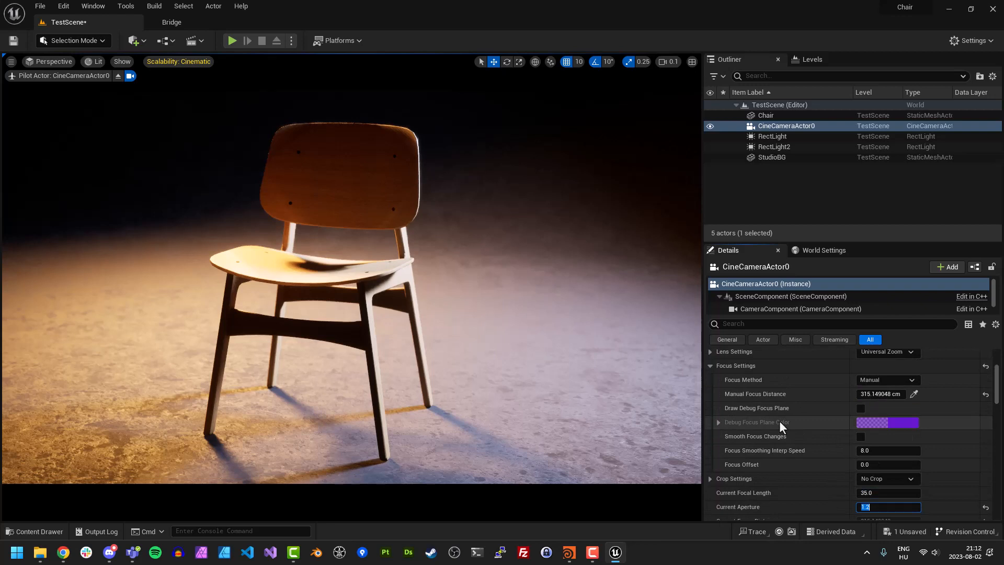
{"action": "left_click", "coordinate": [711, 352]}
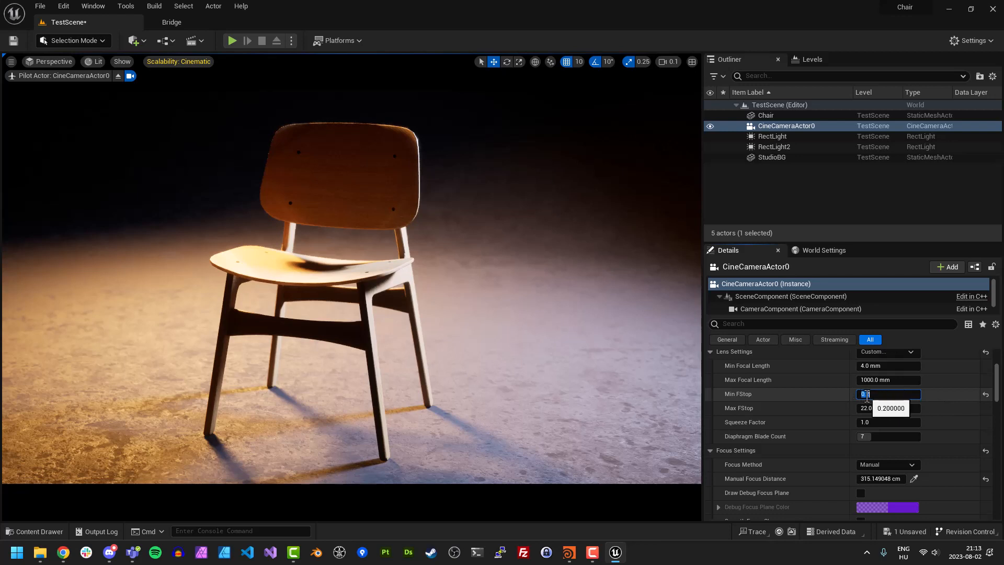
{"action": "scroll", "coordinate": [764, 419], "scroll_direction": "down", "scroll_amount": 6}
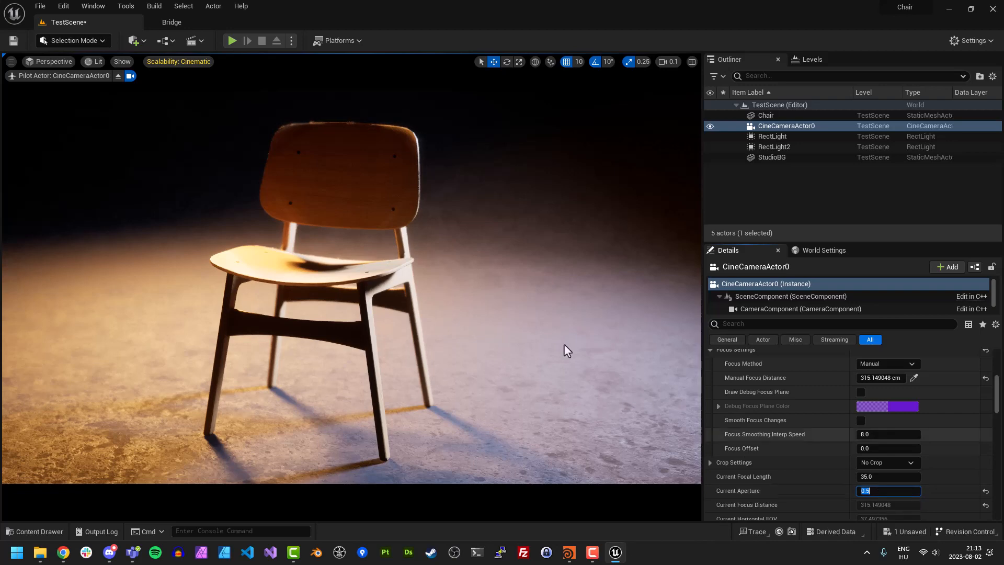
{"action": "mouse_move", "coordinate": [333, 232]}
{"action": "right_mouse_down"}
{"action": "mouse_move", "coordinate": [314, 220]}
{"action": "mouse_move", "coordinate": [334, 235]}
{"action": "right_mouse_up"}
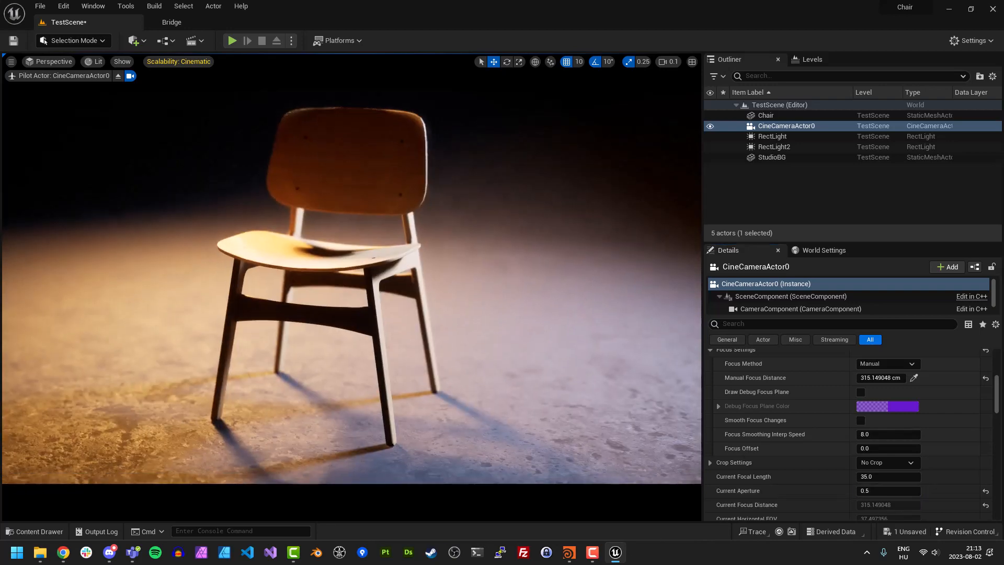
Set the cine camera's Current Aperture to 1.2 and adjust its position and angle around the chair
{"action": "left_click", "coordinate": [870, 490]}
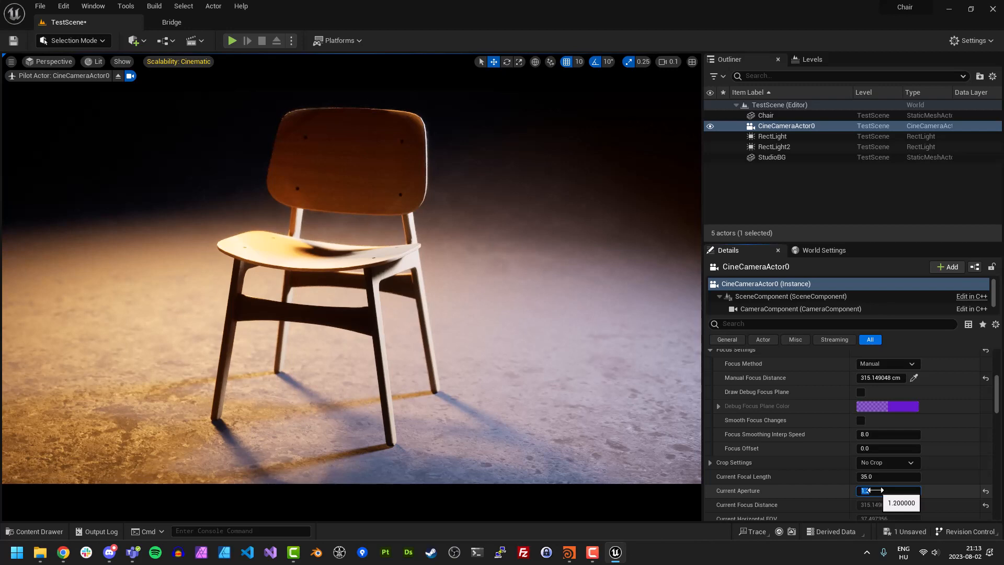
{"action": "right_click_drag", "start_coordinate": [480, 359], "coordinate": [523, 338]}
{"action": "scroll", "coordinate": [484, 365], "scroll_direction": "up", "scroll_amount": 3}
{"action": "key", "text": "e"}
{"action": "key", "text": "q"}
{"action": "key", "text": "s"}
Fine-tune the off-centre chair framing in the fullscreen viewport, restore the editor layout, clear the selection and save the level
{"action": "key", "text": "F11"}
{"action": "scroll", "coordinate": [542, 340], "scroll_direction": "down", "scroll_amount": 2}
{"action": "key", "text": "a"}
{"action": "key", "text": "d"}
{"action": "scroll", "coordinate": [564, 347], "scroll_direction": "up", "scroll_amount": 2}
{"action": "key", "text": "s"}
{"action": "key", "text": "a"}
{"action": "key", "text": "d"}
{"action": "key", "text": "a"}
{"action": "key", "text": "d"}
{"action": "key", "text": "F11"}
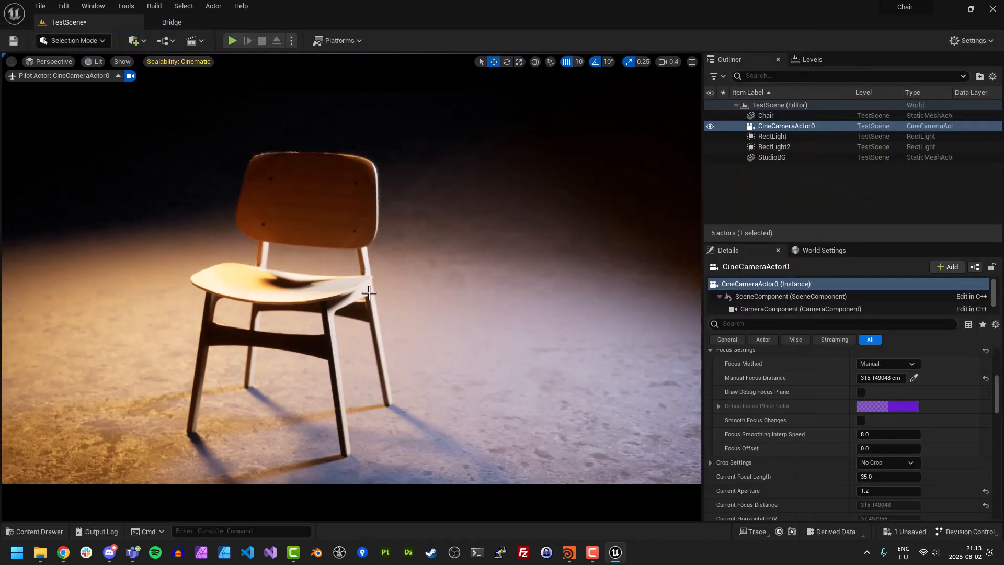
{"action": "left_click", "coordinate": [734, 208]}
{"action": "key", "text": "ctrl+s"}
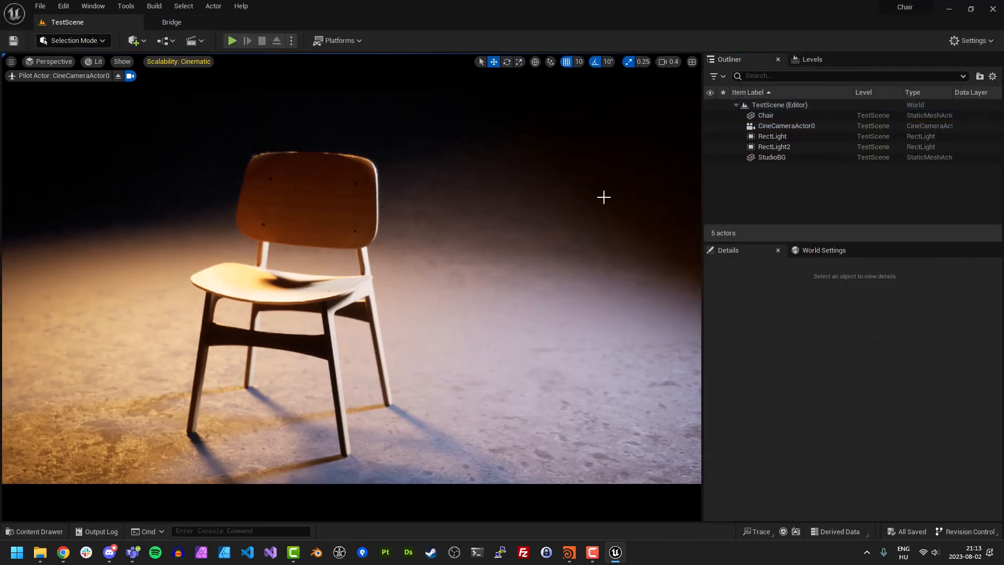
Select RectLight2 to check its settings, pan the cine camera so the chair sits closer to the centre, and clear the selection
{"action": "left_click", "coordinate": [773, 147]}
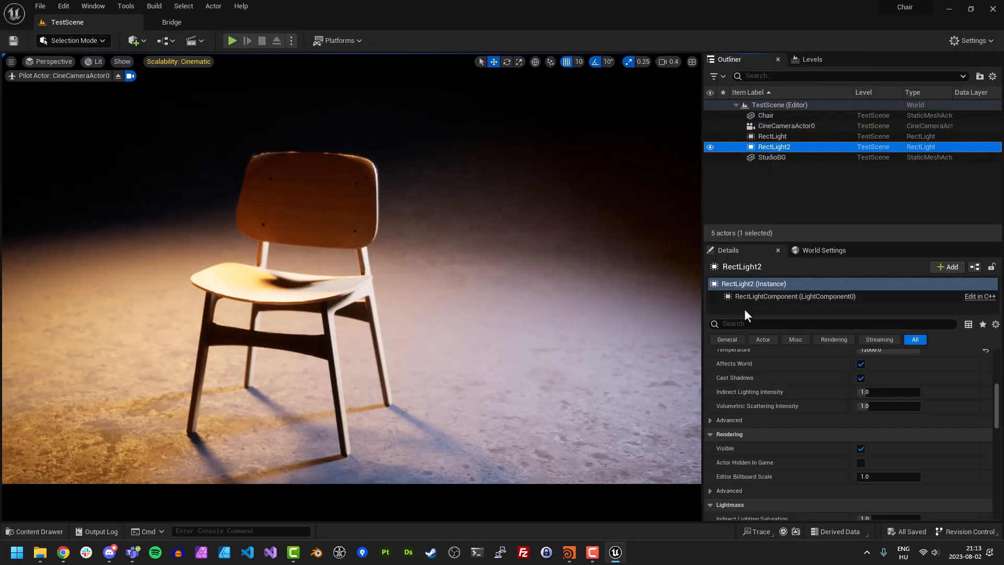
{"action": "right_click_drag", "start_coordinate": [312, 240], "coordinate": [301, 240]}
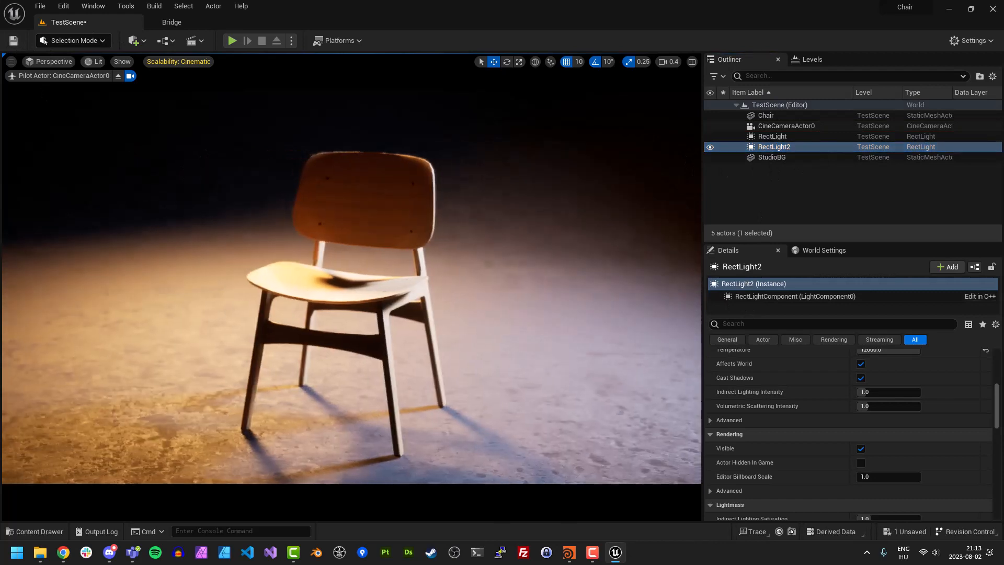
{"action": "left_click", "coordinate": [764, 170]}
Add a Post Process Volume to the level and enable its Infinite Extent (Unbound) option
{"action": "left_click", "coordinate": [133, 41]}
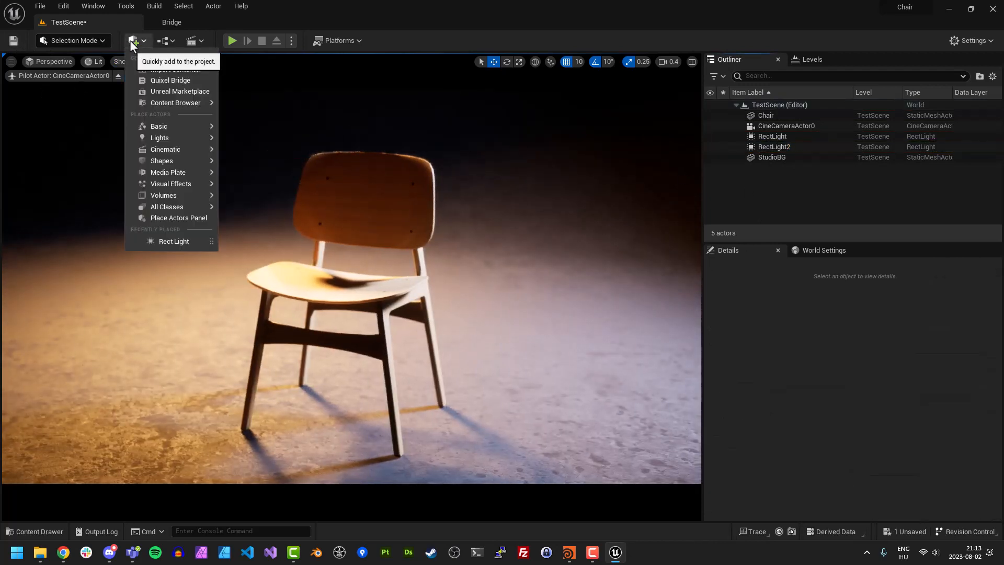
{"action": "type", "text": "post"}
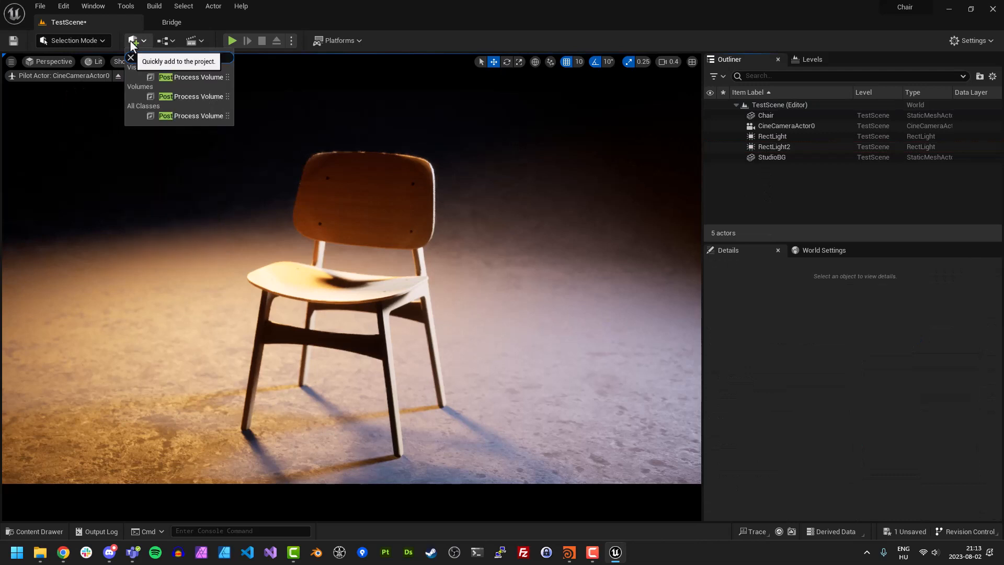
{"action": "left_click", "coordinate": [183, 77]}
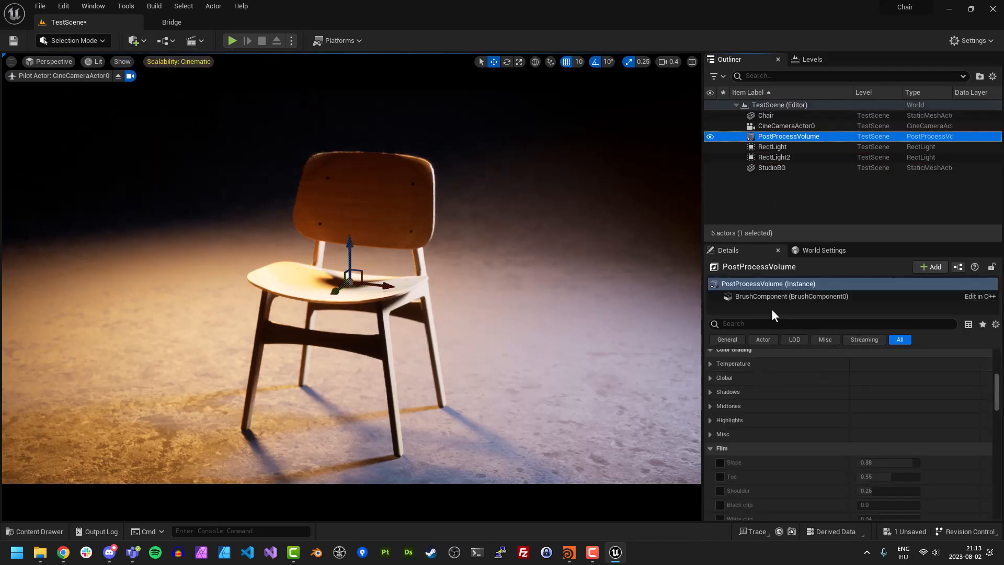
{"action": "left_click", "coordinate": [765, 324]}
{"action": "type", "text": "infi"}
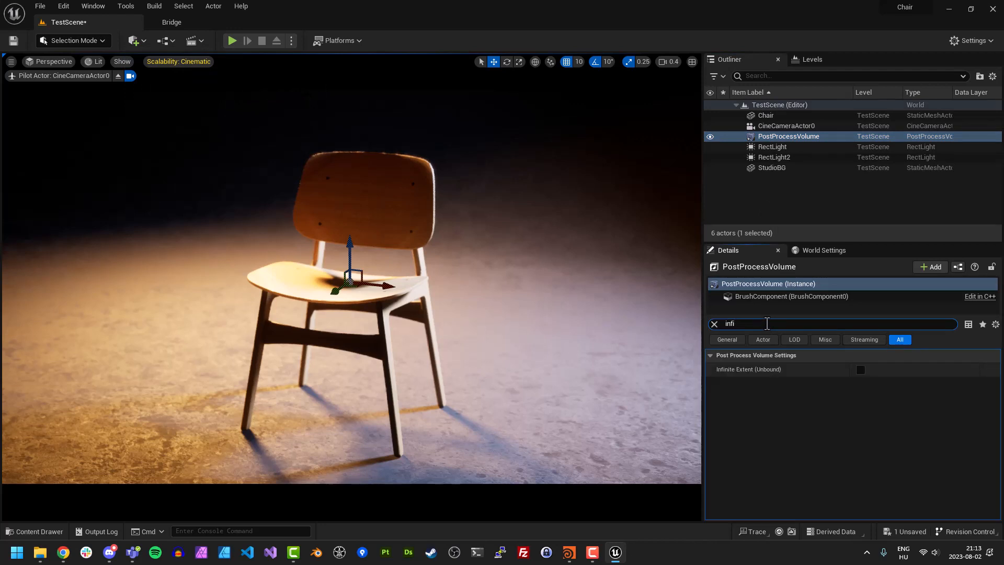
{"action": "left_click", "coordinate": [714, 325]}
Override the volume's exposure with Metering Mode set to Manual and raise the Exposure Compensation until the chair is moodily lit
{"action": "scroll", "coordinate": [726, 460], "scroll_direction": "down", "scroll_amount": 1}
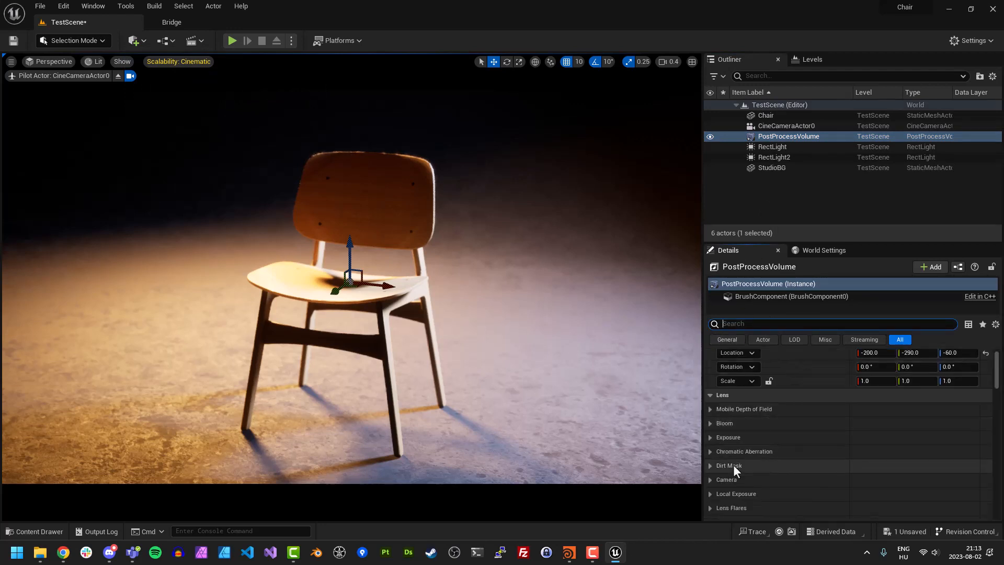
{"action": "left_click", "coordinate": [711, 438]}
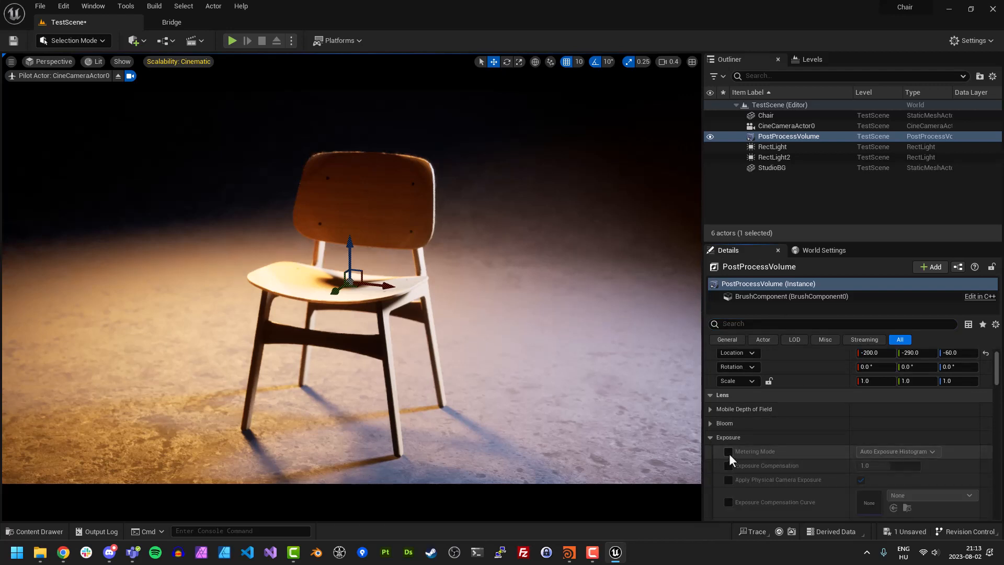
{"action": "left_click", "coordinate": [728, 451]}
{"action": "left_click", "coordinate": [728, 466]}
{"action": "left_click", "coordinate": [876, 452]}
{"action": "left_click", "coordinate": [872, 481]}
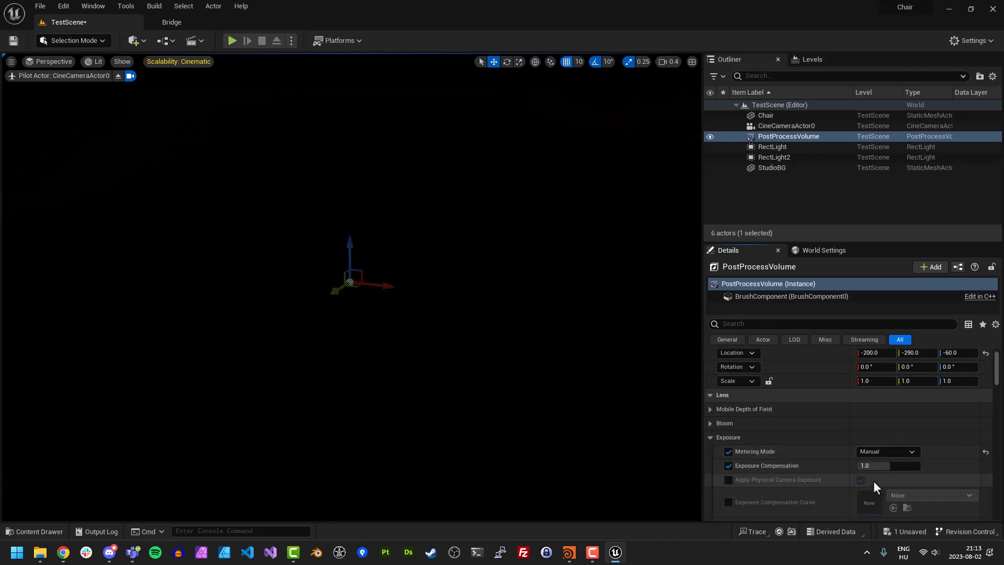
{"action": "left_click_drag", "start_coordinate": [894, 466], "coordinate": [913, 465]}
Adjust the cine camera framing under the manual exposure, deselect the Post Process Volume and save the level
{"action": "right_click_drag", "start_coordinate": [523, 314], "coordinate": [533, 296]}
{"action": "scroll", "coordinate": [525, 295], "scroll_direction": "down", "scroll_amount": 1}
{"action": "mouse_move", "coordinate": [464, 337]}
{"action": "right_mouse_down"}
{"action": "mouse_move", "coordinate": [449, 330]}
{"action": "mouse_move", "coordinate": [447, 343]}
{"action": "mouse_move", "coordinate": [464, 338]}
{"action": "right_mouse_up"}
{"action": "left_click", "coordinate": [736, 202]}
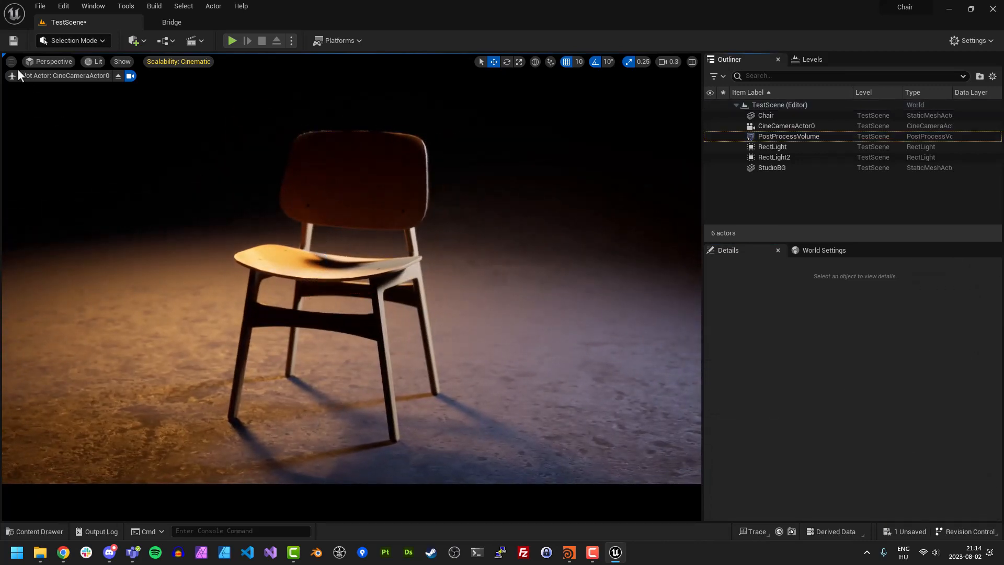
{"action": "left_click", "coordinate": [14, 40]}
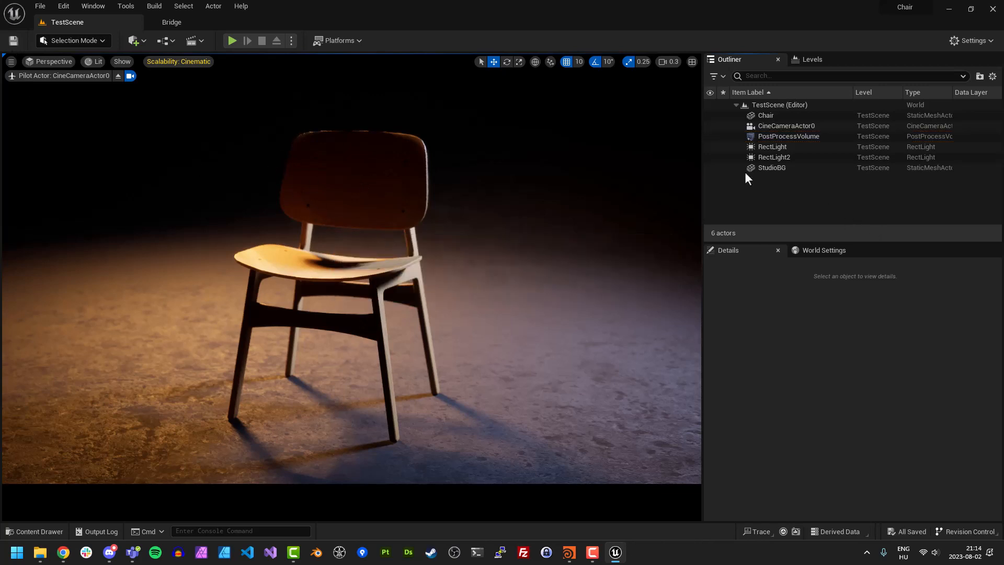
Nudge the cine camera's framing, open Viewport 2 and dock it beside the main viewport
{"action": "right_click_drag", "start_coordinate": [441, 224], "coordinate": [431, 223]}
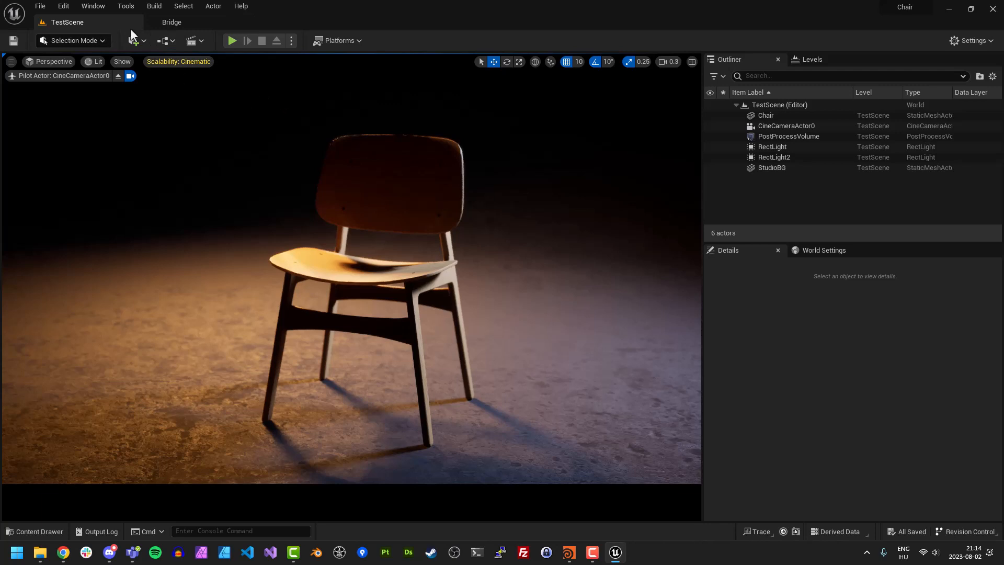
{"action": "left_click", "coordinate": [99, 7]}
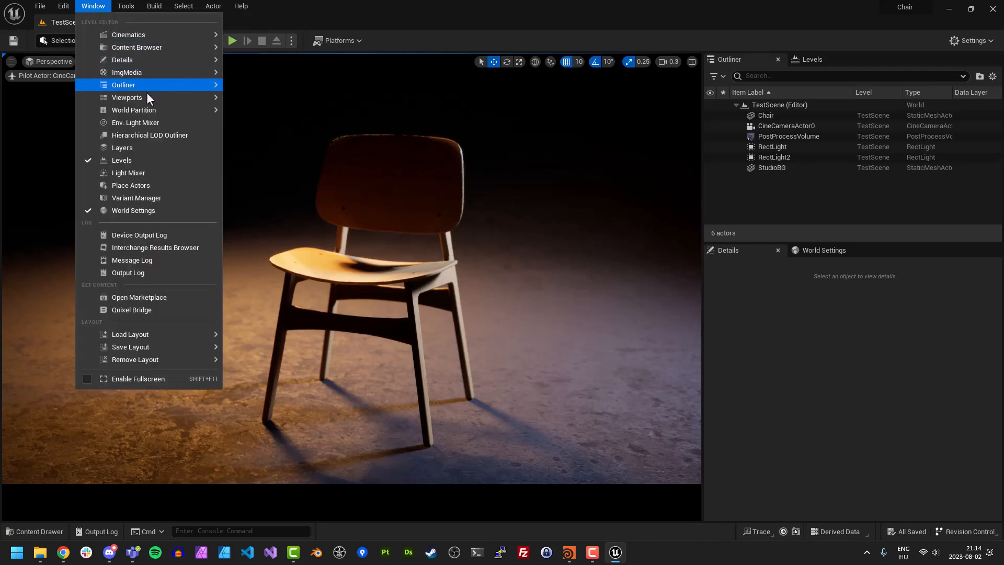
{"action": "mouse_move", "coordinate": [217, 98]}
{"action": "left_click", "coordinate": [244, 111]}
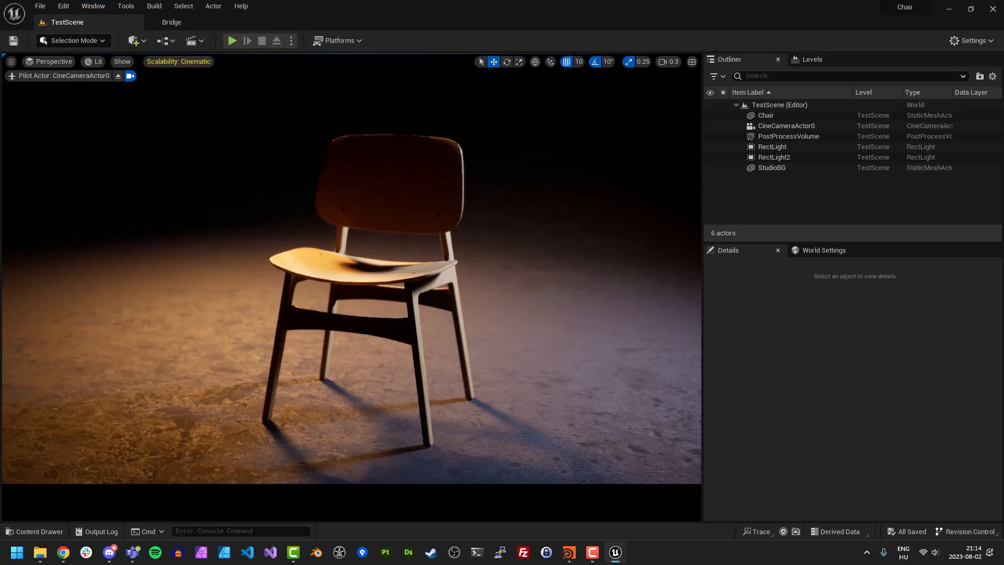
{"action": "left_click_drag", "start_coordinate": [320, 172], "coordinate": [647, 137]}
Select RectLight in Viewport 2, move it to the front side of the chair and adjust the cine camera's framing
{"action": "right_click_drag", "start_coordinate": [420, 239], "coordinate": [419, 214]}
{"action": "mouse_move", "coordinate": [549, 226]}
{"action": "right_mouse_down"}
{"action": "mouse_move", "coordinate": [585, 210]}
{"action": "mouse_move", "coordinate": [549, 227]}
{"action": "right_mouse_up"}
{"action": "key", "text": "w"}
{"action": "left_click", "coordinate": [549, 227]}
{"action": "right_click_drag", "start_coordinate": [598, 262], "coordinate": [620, 262]}
{"action": "key", "text": "s"}
{"action": "left_click_drag", "start_coordinate": [446, 273], "coordinate": [368, 310]}
{"action": "mouse_move", "coordinate": [265, 272]}
{"action": "right_mouse_down"}
{"action": "mouse_move", "coordinate": [253, 284]}
{"action": "mouse_move", "coordinate": [288, 283]}
{"action": "mouse_move", "coordinate": [287, 271]}
{"action": "mouse_move", "coordinate": [275, 277]}
{"action": "mouse_move", "coordinate": [263, 261]}
{"action": "right_mouse_up"}
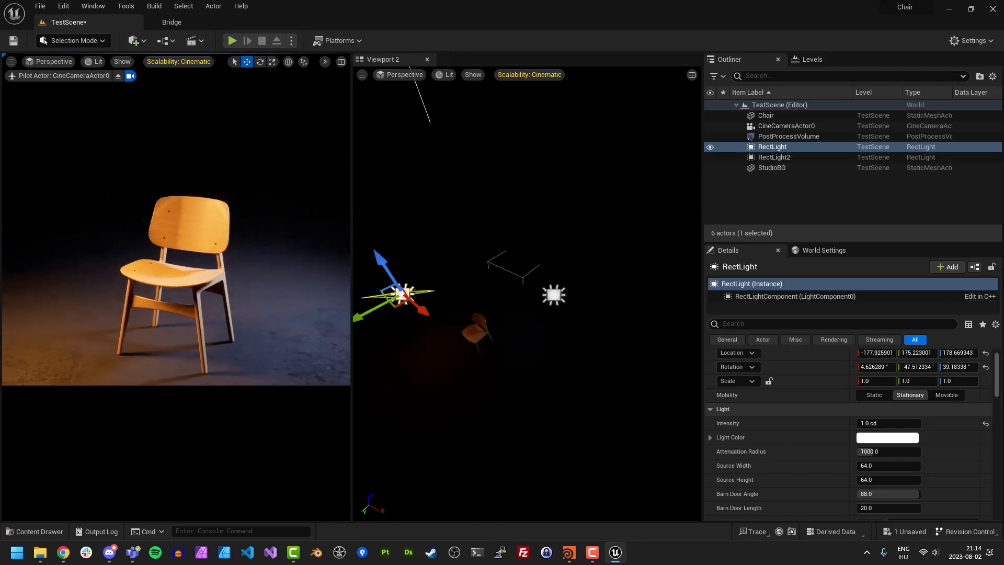
Rotate RectLight 120° about its vertical axis to aim it at the chair's front, and slightly adjust the camera view
{"action": "mouse_move", "coordinate": [442, 340]}
{"action": "right_mouse_down"}
{"action": "mouse_move", "coordinate": [460, 366]}
{"action": "mouse_move", "coordinate": [434, 351]}
{"action": "mouse_move", "coordinate": [454, 344]}
{"action": "mouse_move", "coordinate": [444, 338]}
{"action": "right_mouse_up"}
{"action": "key", "text": "e"}
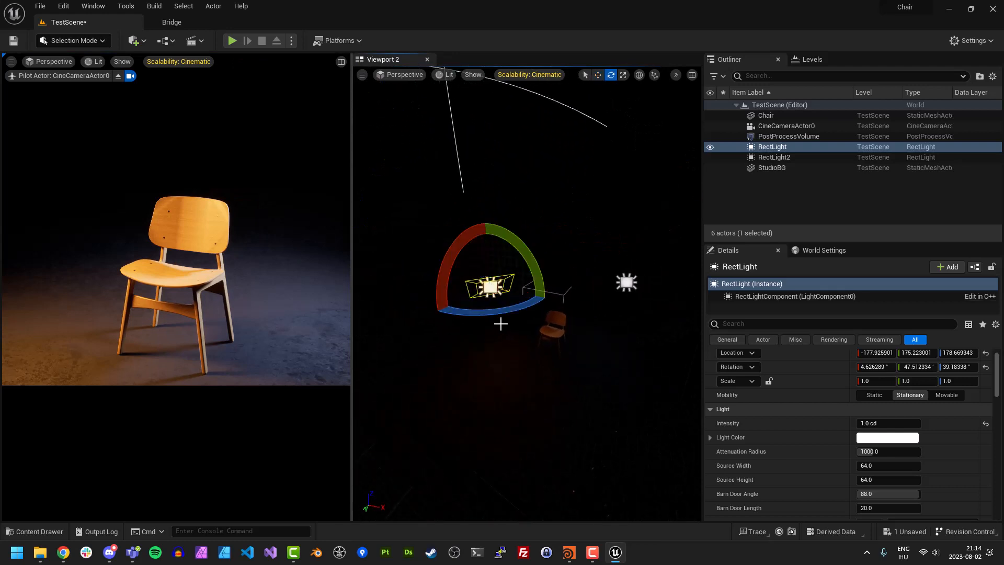
{"action": "left_click_drag", "start_coordinate": [498, 314], "coordinate": [548, 309]}
{"action": "mouse_move", "coordinate": [450, 313]}
{"action": "left_mouse_down"}
{"action": "mouse_move", "coordinate": [460, 314]}
{"action": "mouse_move", "coordinate": [450, 314]}
{"action": "left_mouse_up"}
{"action": "mouse_move", "coordinate": [277, 316]}
{"action": "right_mouse_down"}
{"action": "mouse_move", "coordinate": [291, 305]}
{"action": "mouse_move", "coordinate": [309, 315]}
{"action": "mouse_move", "coordinate": [280, 312]}
{"action": "right_mouse_up"}
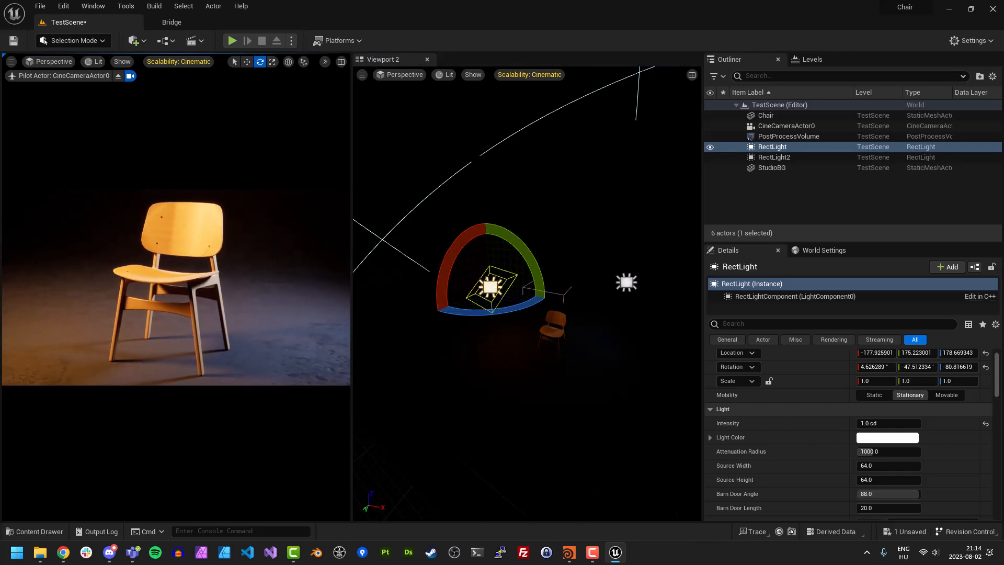
Move RectLight to about X -118 and Z 309, tilt it 10° further down towards the chair, and adjust the camera framing
{"action": "key", "text": "w"}
{"action": "left_click_drag", "start_coordinate": [521, 299], "coordinate": [542, 300]}
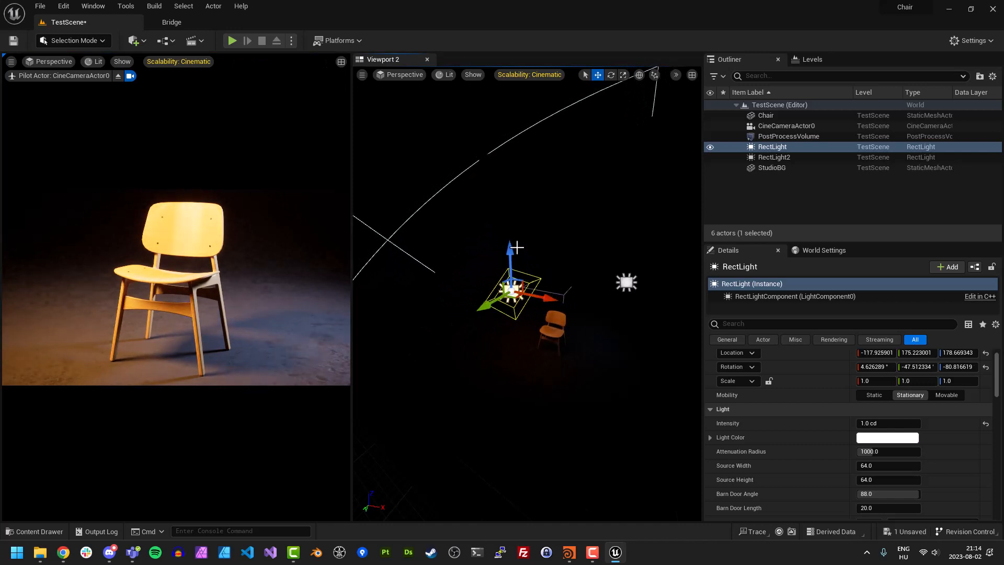
{"action": "left_click_drag", "start_coordinate": [512, 246], "coordinate": [528, 178]}
{"action": "key", "text": "e"}
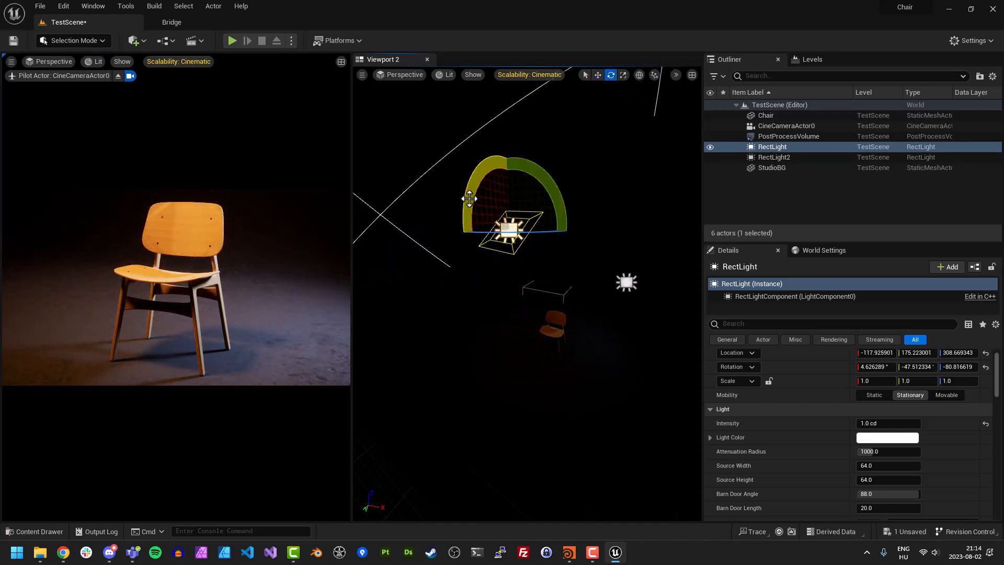
{"action": "left_click_drag", "start_coordinate": [469, 198], "coordinate": [474, 189]}
{"action": "mouse_move", "coordinate": [262, 219]}
{"action": "right_mouse_down"}
{"action": "mouse_move", "coordinate": [251, 223]}
{"action": "mouse_move", "coordinate": [275, 215]}
{"action": "right_mouse_up"}
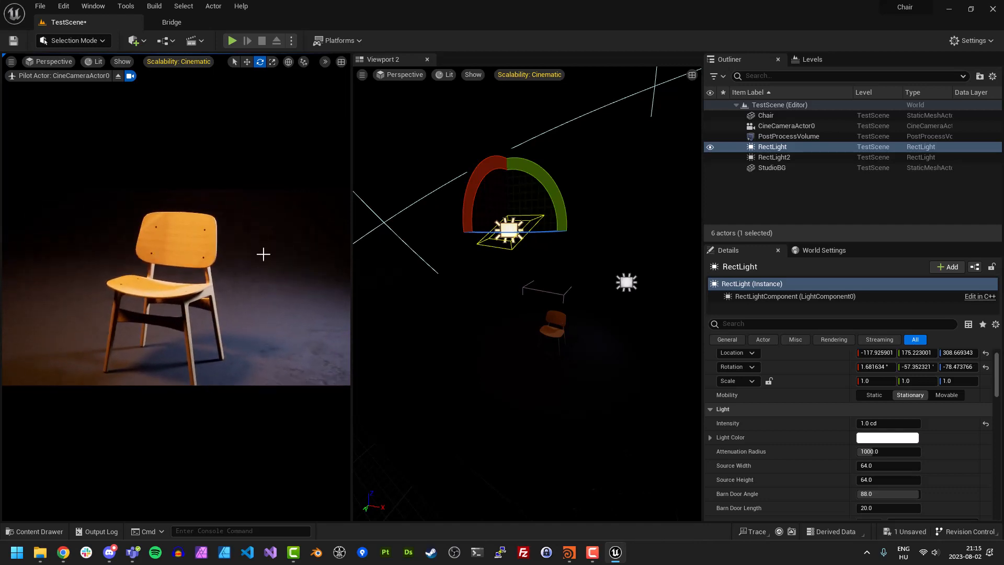
Refine the cine camera's composition in the fullscreen viewport so the whole chair fits in the frame
{"action": "key", "text": "F11"}
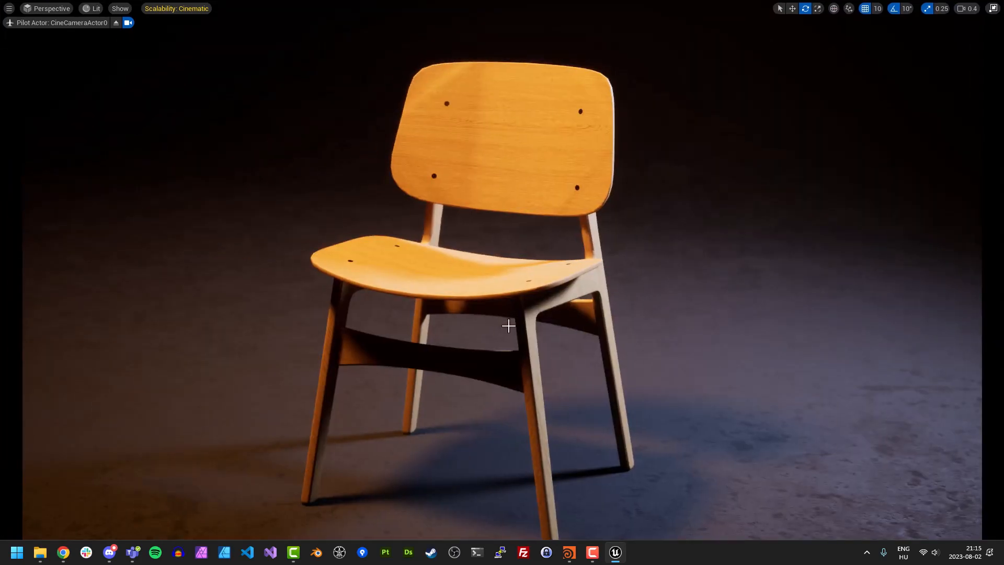
{"action": "mouse_move", "coordinate": [509, 326]}
{"action": "right_mouse_down"}
{"action": "mouse_move", "coordinate": [523, 323]}
{"action": "mouse_move", "coordinate": [514, 333]}
{"action": "mouse_move", "coordinate": [506, 325]}
{"action": "mouse_move", "coordinate": [512, 329]}
{"action": "right_mouse_up"}
{"action": "scroll", "coordinate": [521, 328], "scroll_direction": "down", "scroll_amount": 3}
{"action": "scroll", "coordinate": [524, 327], "scroll_direction": "up", "scroll_amount": 1}
{"action": "key", "text": "s"}
{"action": "key", "text": "w"}
{"action": "key", "text": "w"}
{"action": "key", "text": "d"}
{"action": "key", "text": "e"}
{"action": "key", "text": "w"}
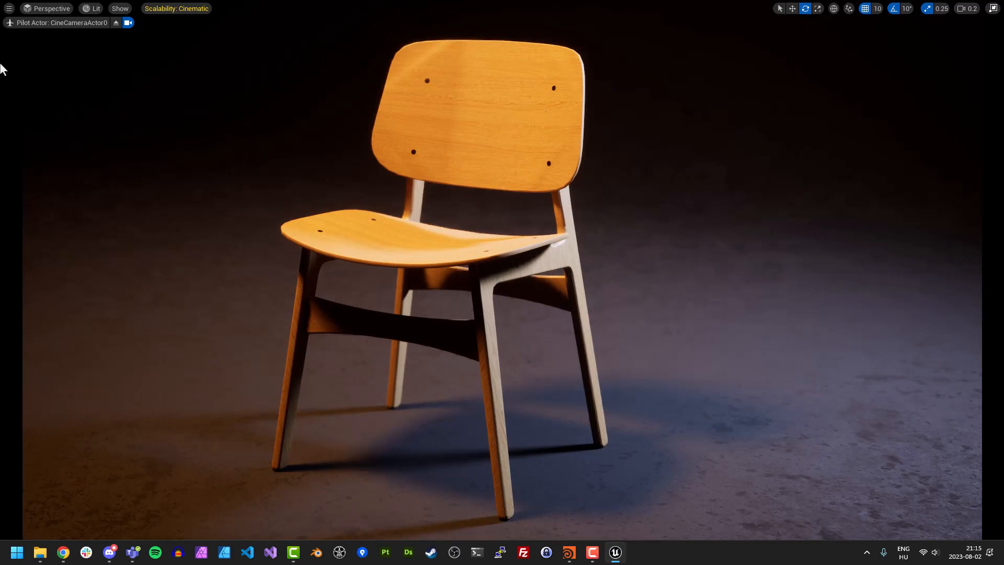
Capture a high-resolution screenshot of the viewport at size multiplier 1.0 and open the folder it is saved in
{"action": "left_click", "coordinate": [9, 9]}
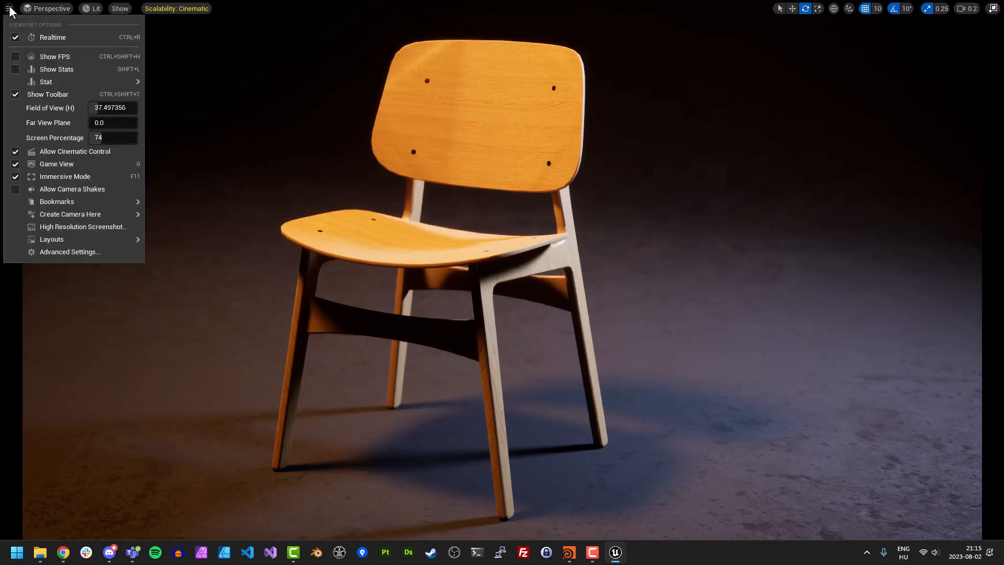
{"action": "left_click", "coordinate": [67, 228]}
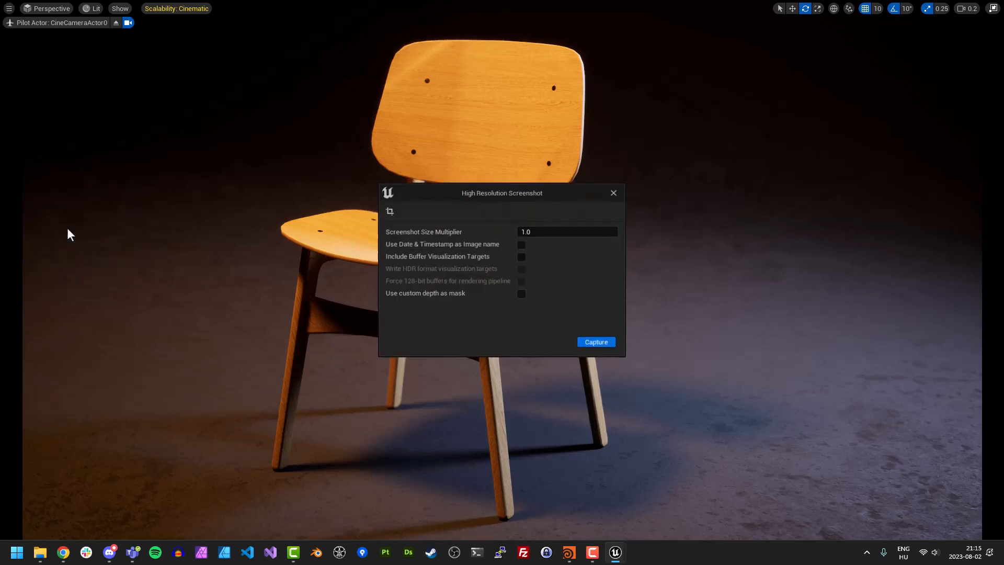
{"action": "left_click", "coordinate": [596, 345]}
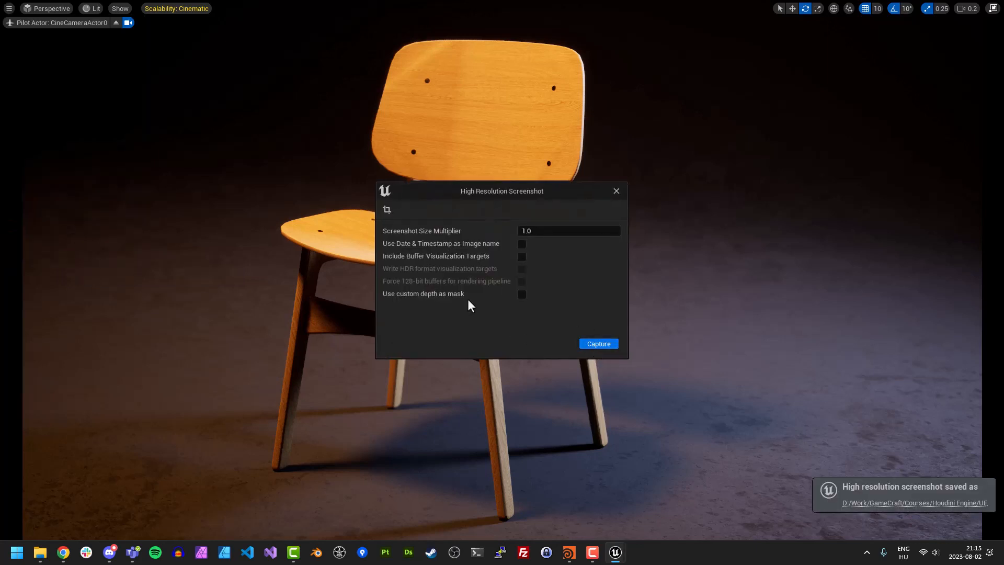
{"action": "left_click", "coordinate": [616, 191]}
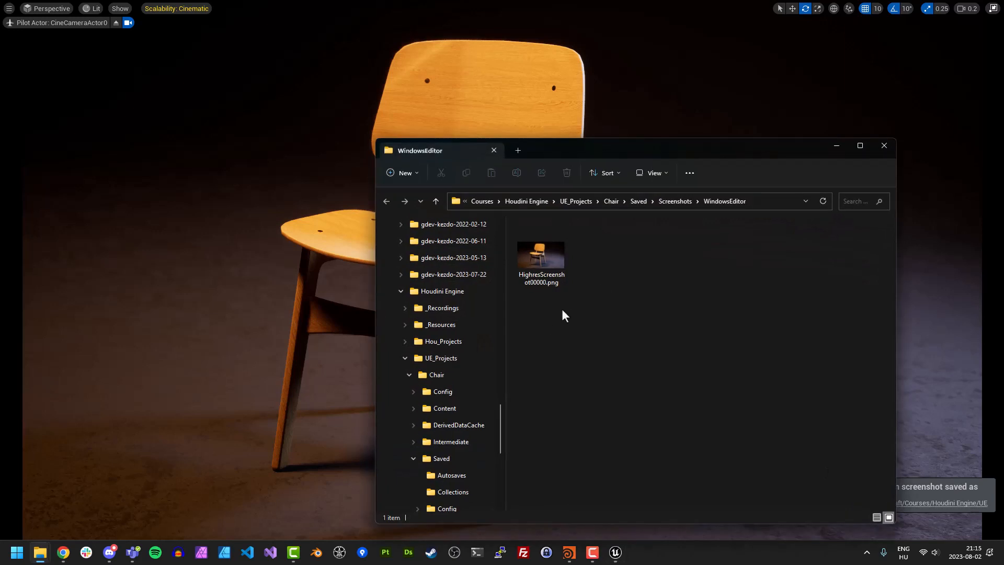
Open HighresScreenshot00000.png, inspect the captured chair image up close, and close the image viewer and folder
{"action": "double_click", "coordinate": [548, 260]}
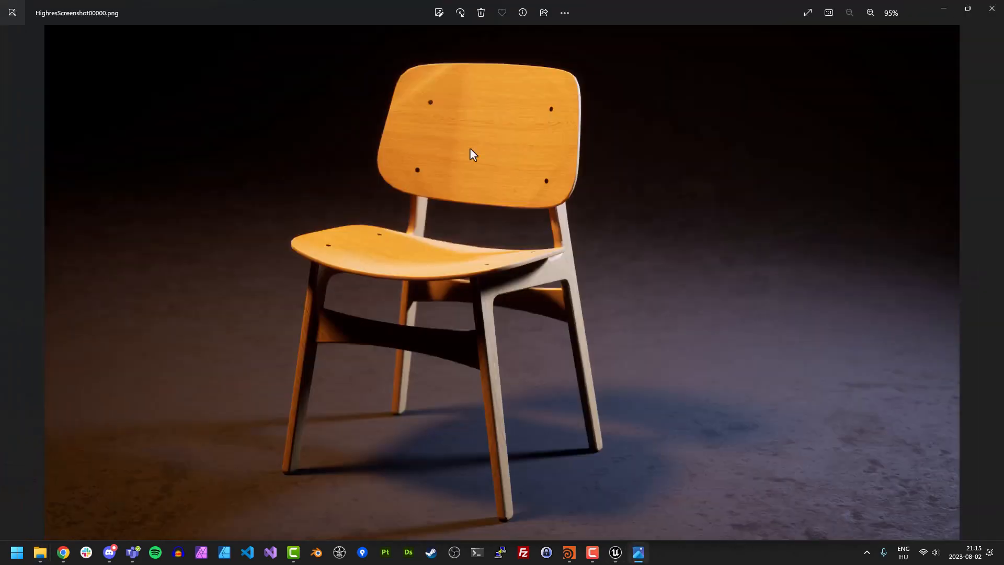
{"action": "scroll", "coordinate": [538, 263], "scroll_direction": "up", "scroll_amount": 3}
{"action": "scroll", "coordinate": [509, 249], "scroll_direction": "down", "scroll_amount": 2}
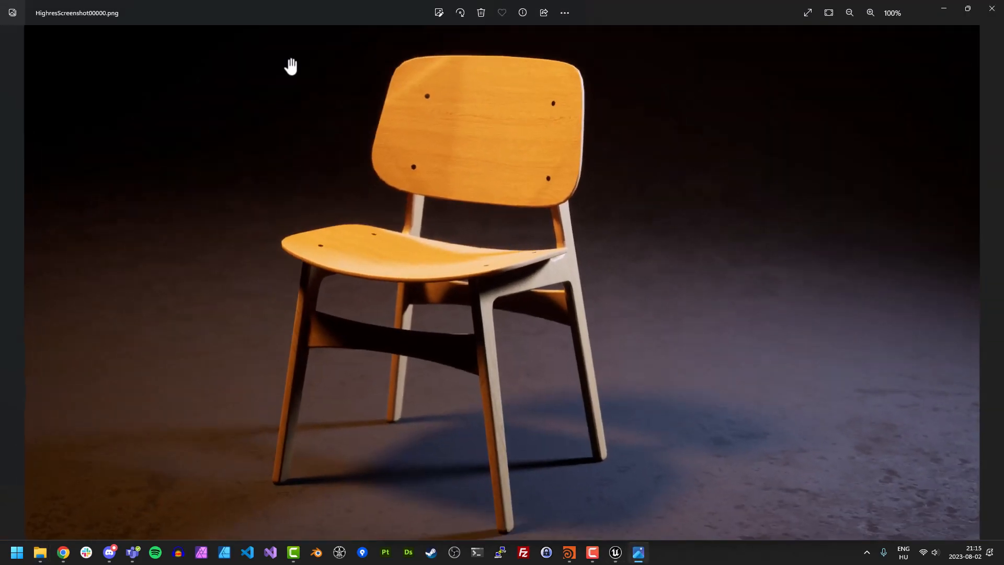
{"action": "scroll", "coordinate": [265, 126], "scroll_direction": "down", "scroll_amount": 1}
{"action": "scroll", "coordinate": [499, 270], "scroll_direction": "up", "scroll_amount": 2}
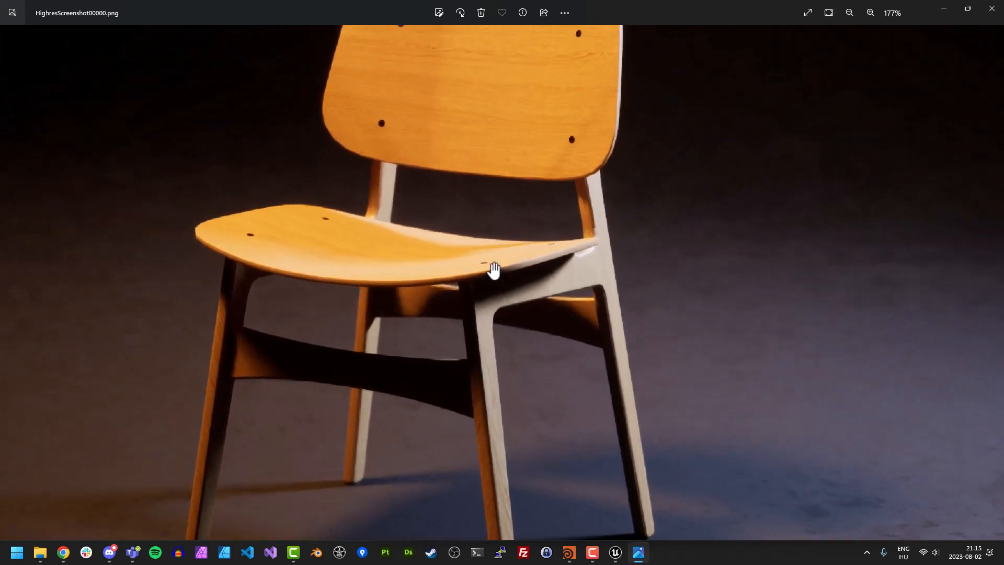
{"action": "scroll", "coordinate": [497, 269], "scroll_direction": "down", "scroll_amount": 2}
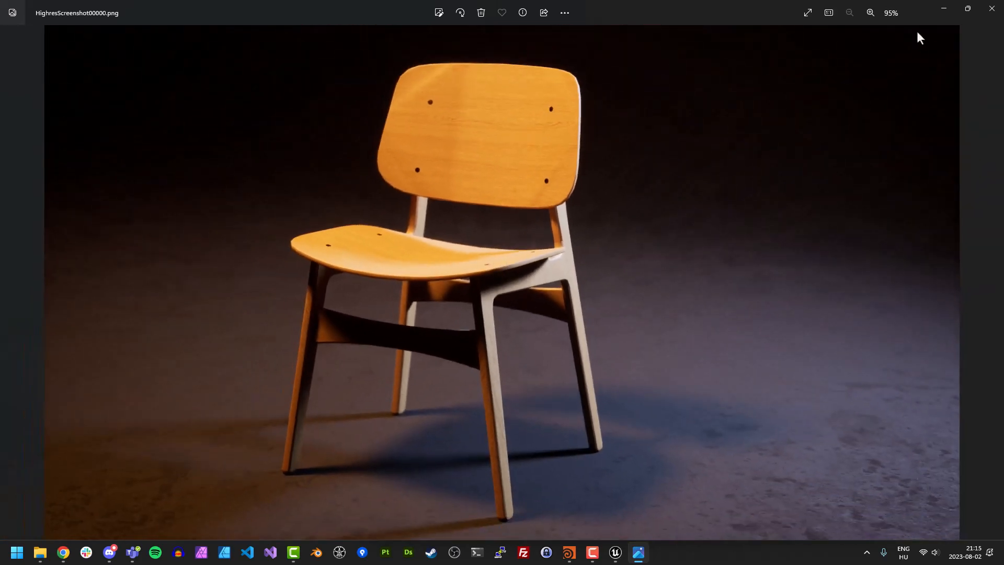
{"action": "left_click", "coordinate": [994, 12]}
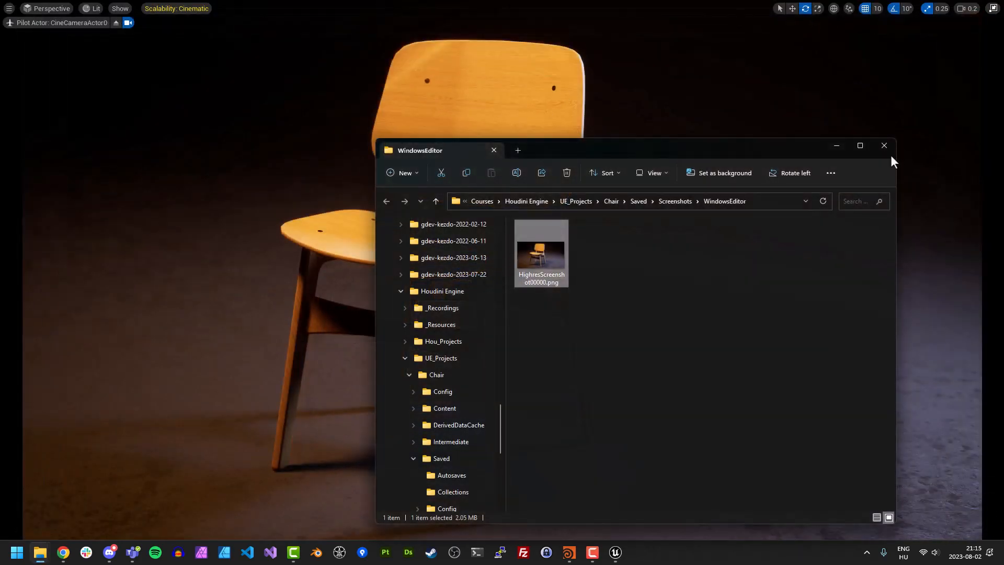
{"action": "left_click", "coordinate": [887, 143]}
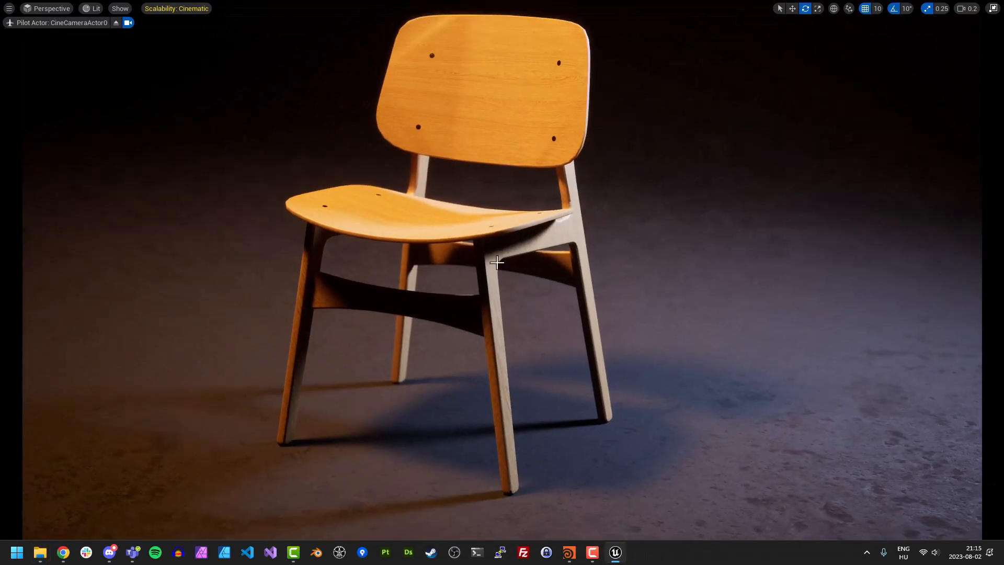
Exit the fullscreen view, close Viewport 2, and nudge the piloted cine camera so the chair sits nearer the frame's centre
{"action": "key", "text": "F11"}
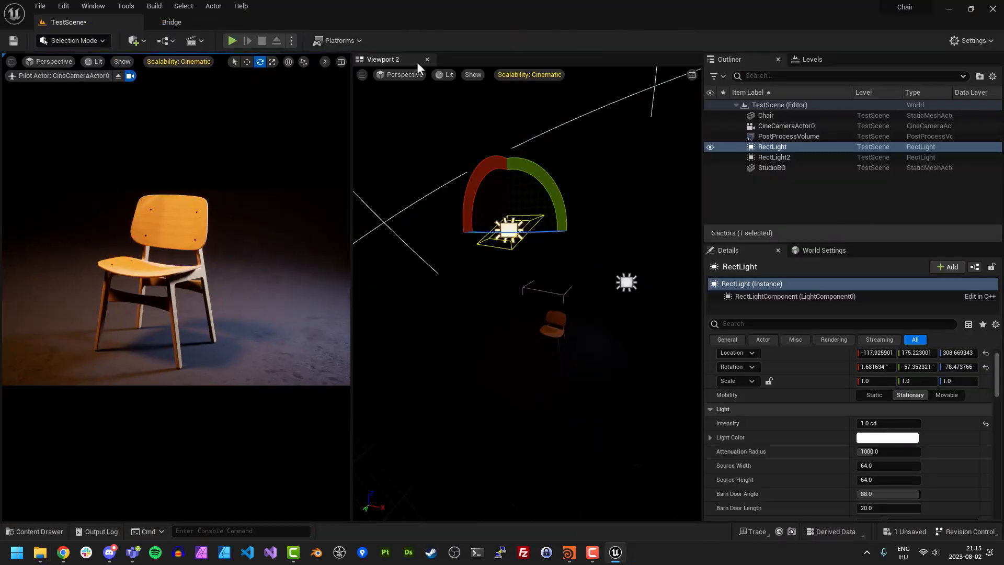
{"action": "left_click", "coordinate": [427, 59]}
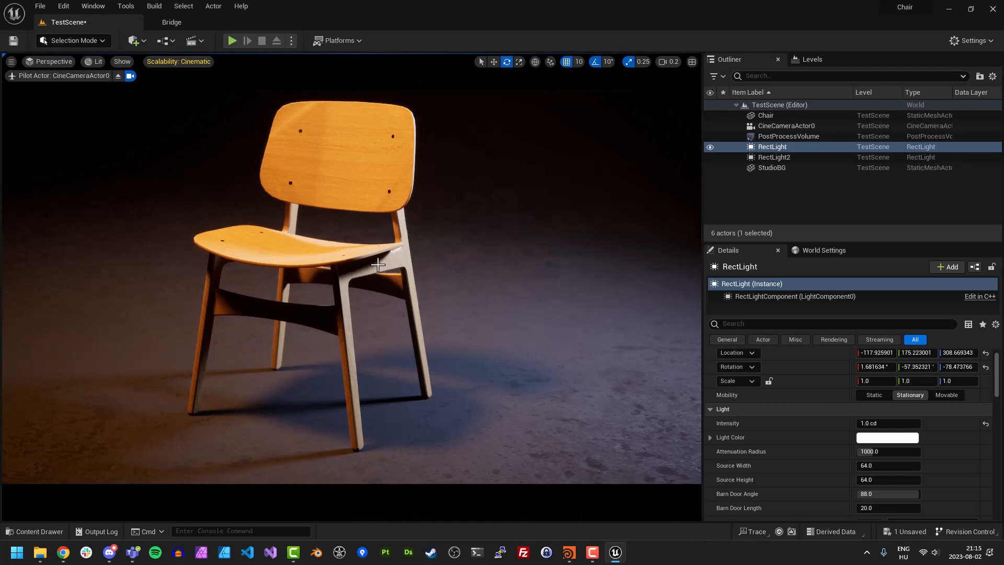
{"action": "right_click_drag", "start_coordinate": [378, 265], "coordinate": [370, 263]}
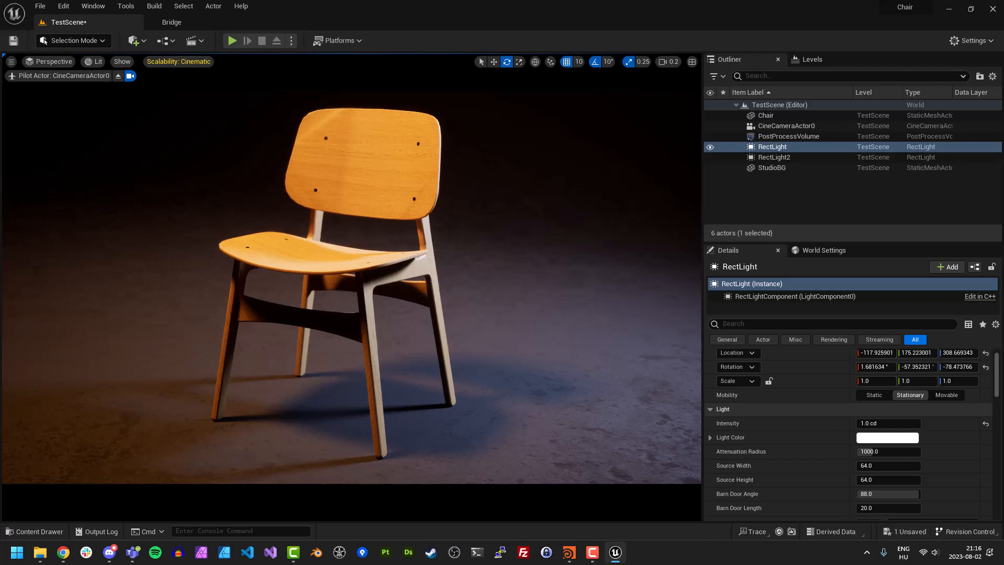
Close Bridge and save the TestScene level
{"action": "left_click", "coordinate": [243, 23]}
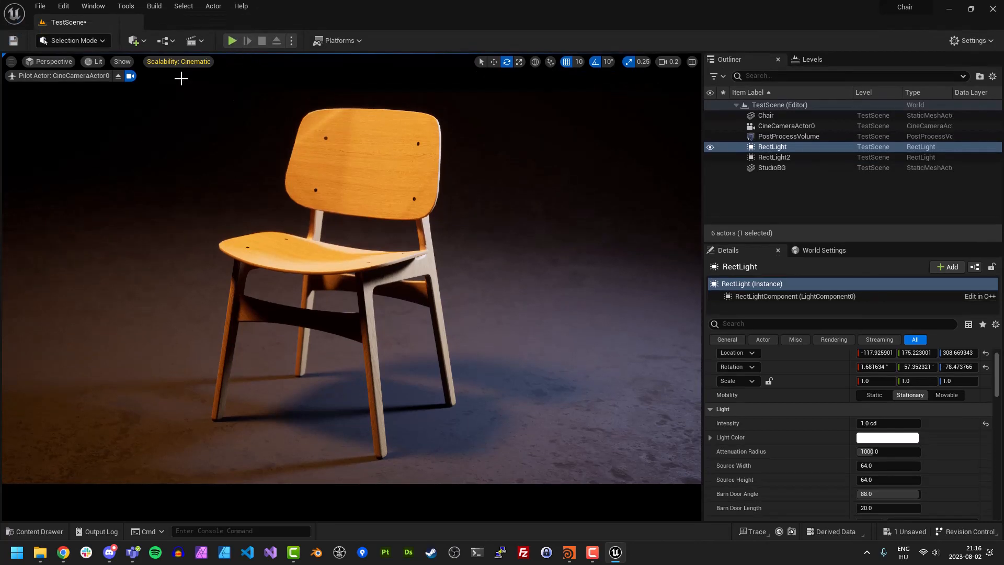
{"action": "left_click", "coordinate": [15, 41]}
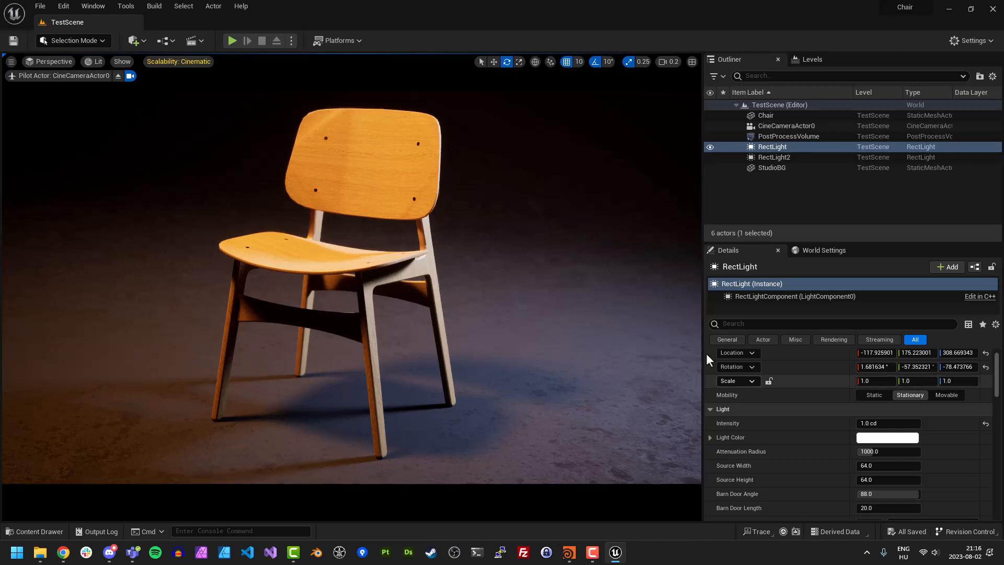
{"action": "scroll", "coordinate": [829, 411], "scroll_direction": "up", "scroll_amount": 1}
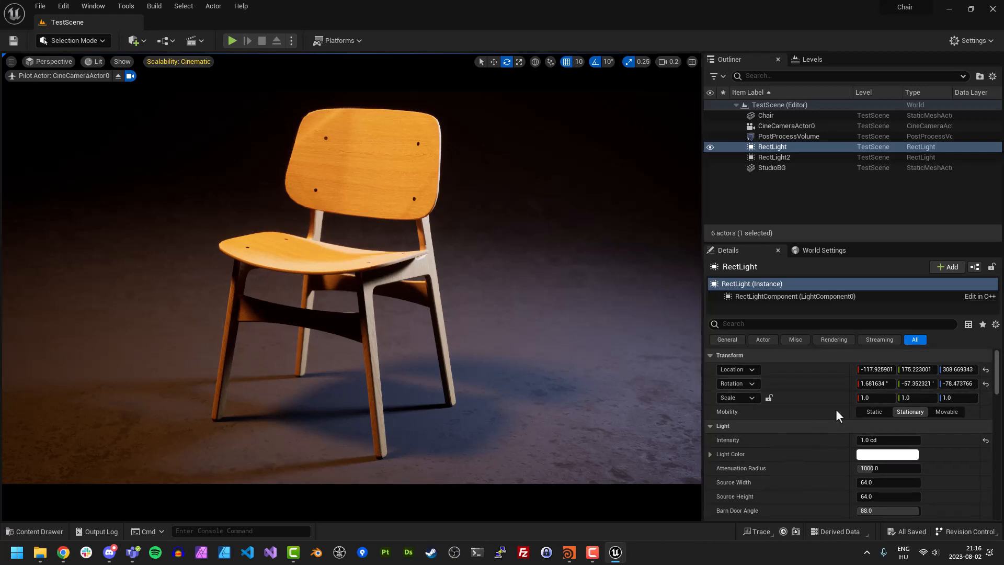